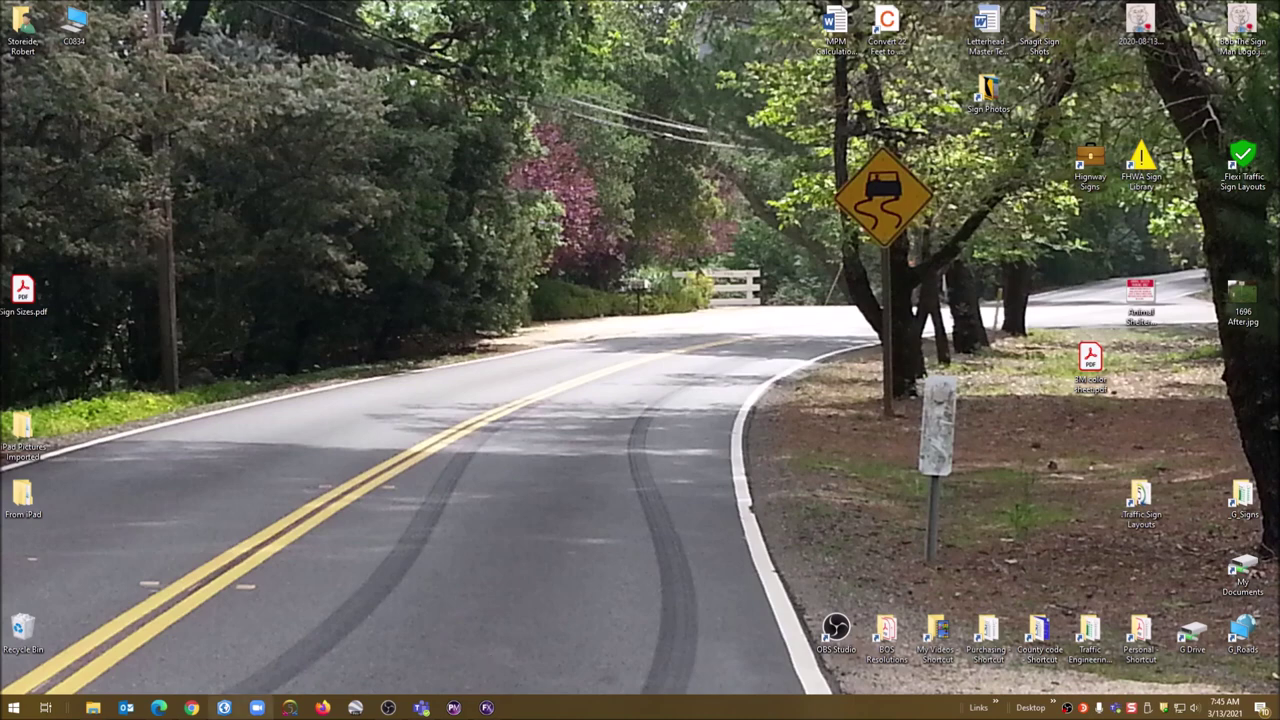
Step: Switch to Chrome and search Google in a new tab for "mutcd fire truck sign"
{"action": "left_click", "coordinate": [194, 708]}
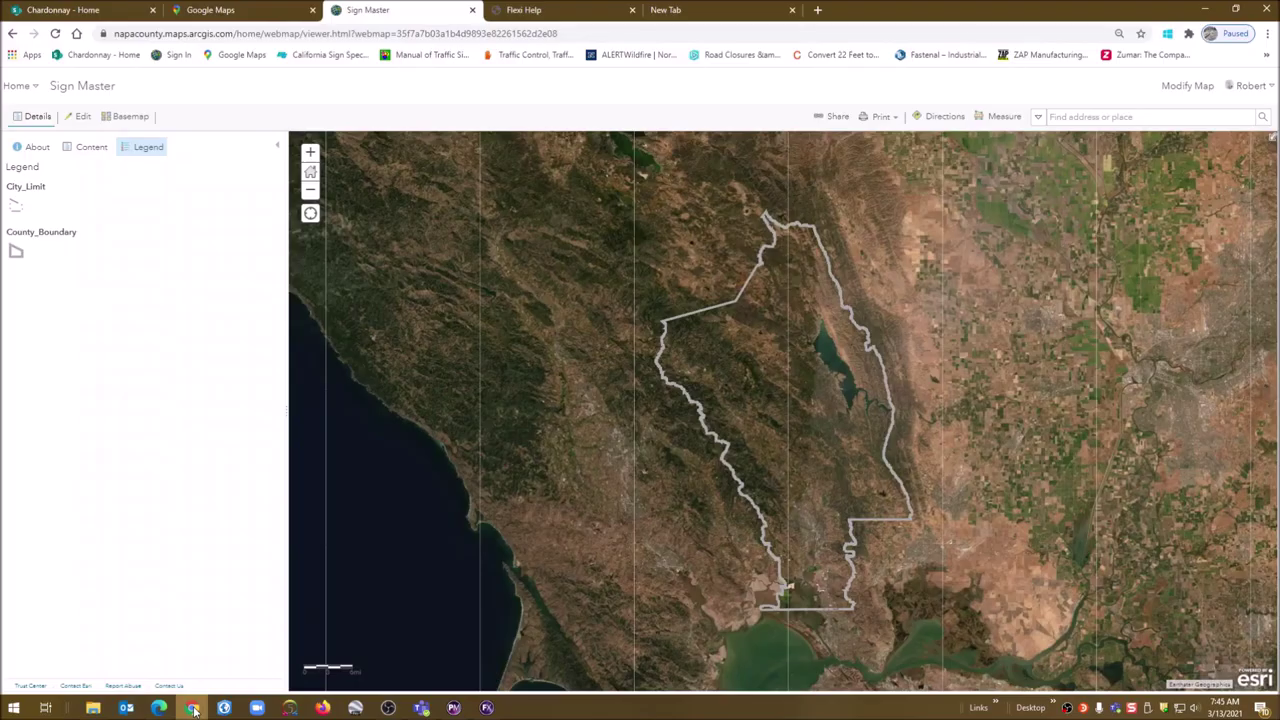
{"action": "left_click", "coordinate": [818, 10]}
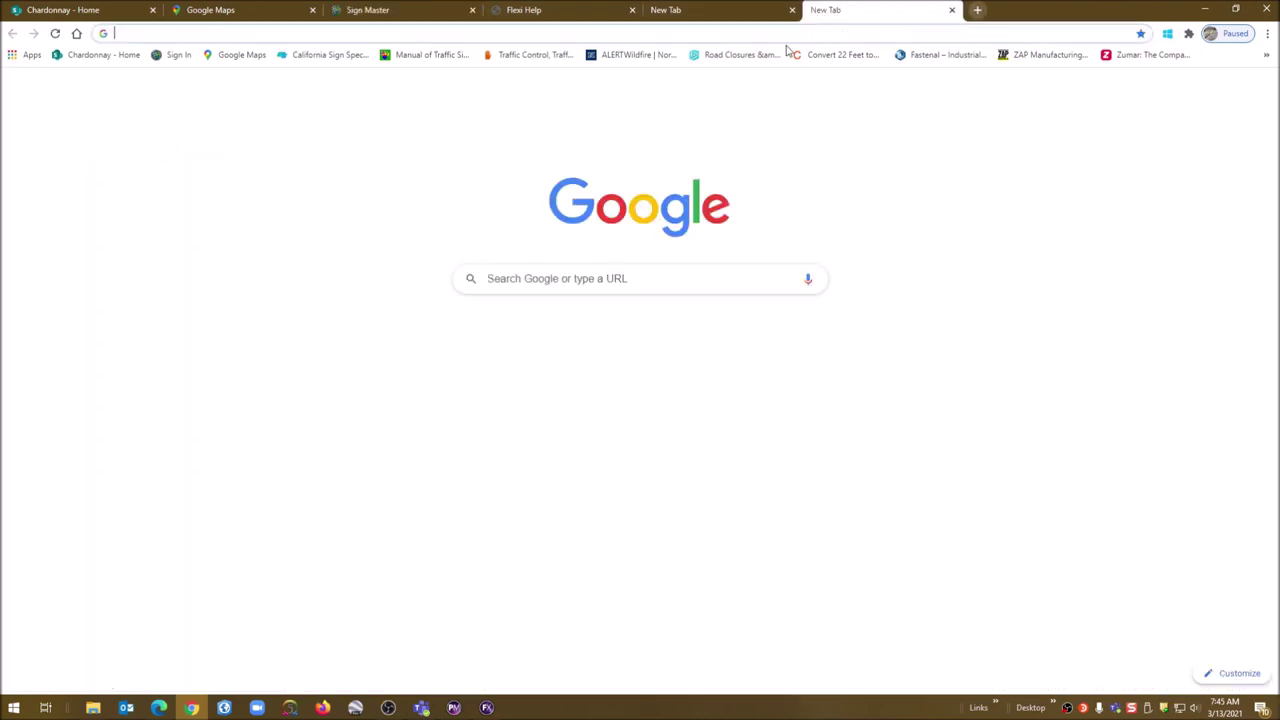
{"action": "left_click", "coordinate": [575, 280]}
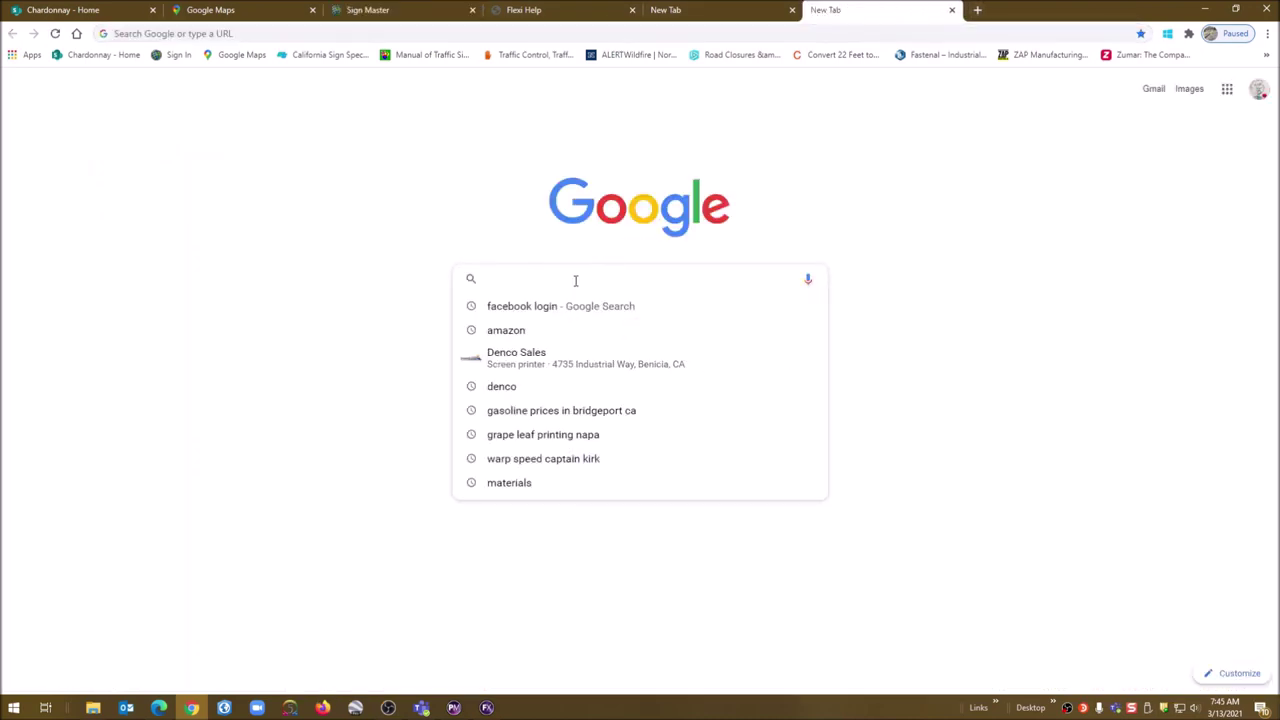
{"action": "type", "text": "m"}
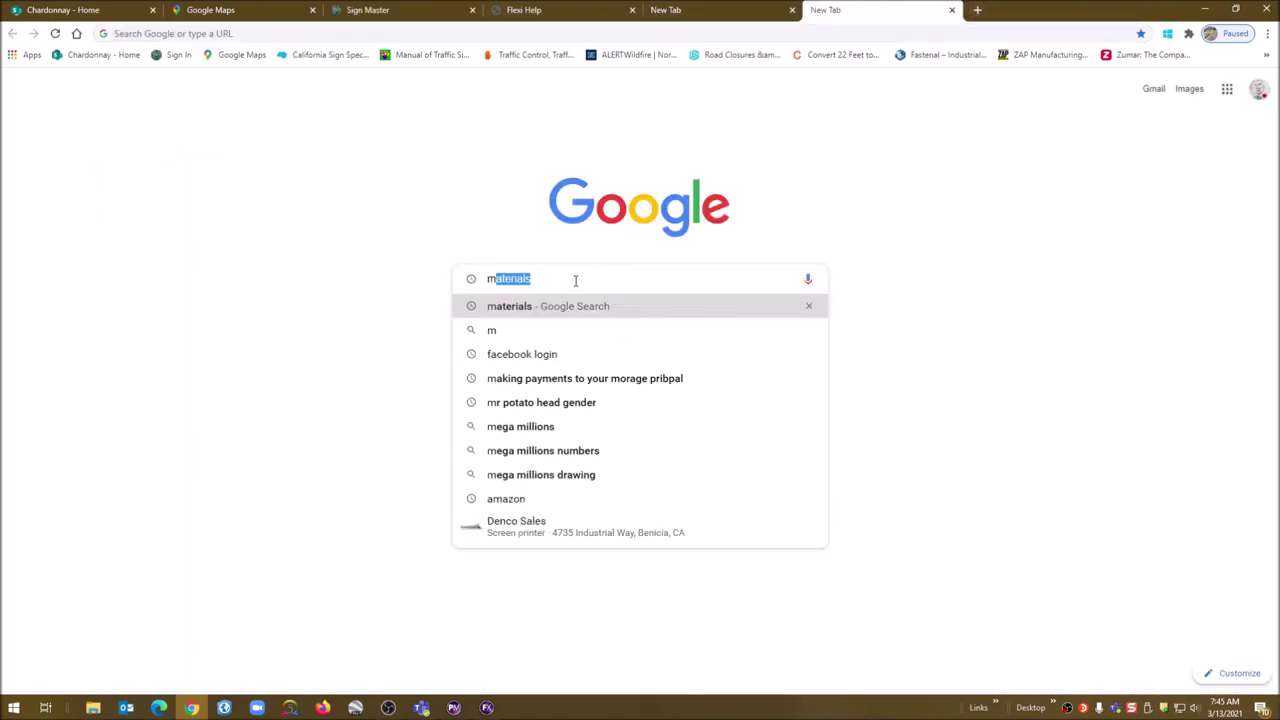
{"action": "type", "text": "utcd f"}
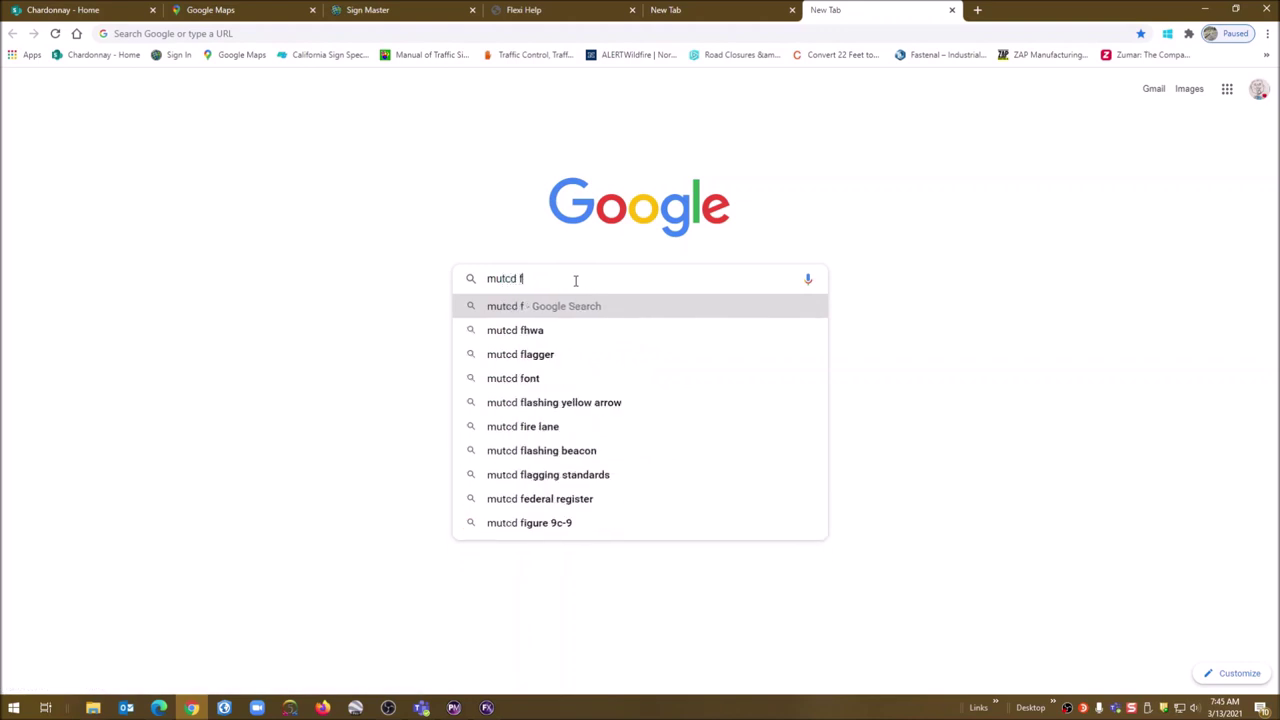
{"action": "type", "text": "ire truck sign"}
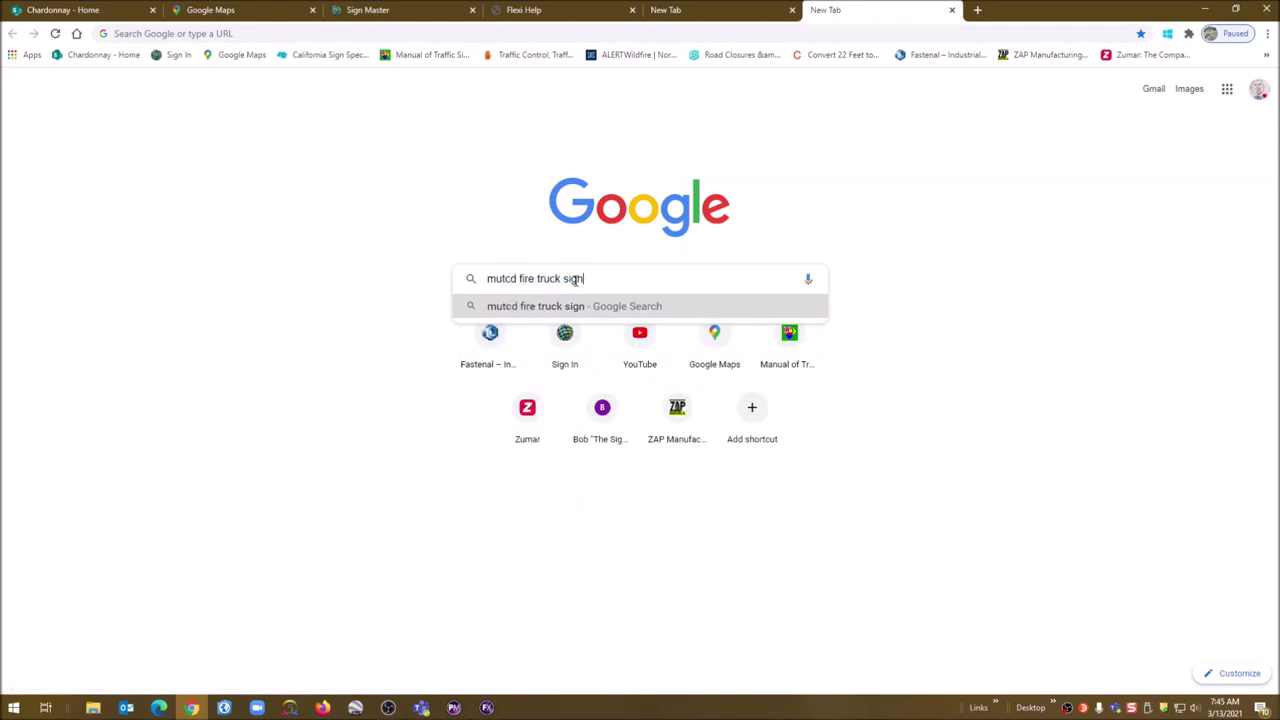
{"action": "key", "text": "Return"}
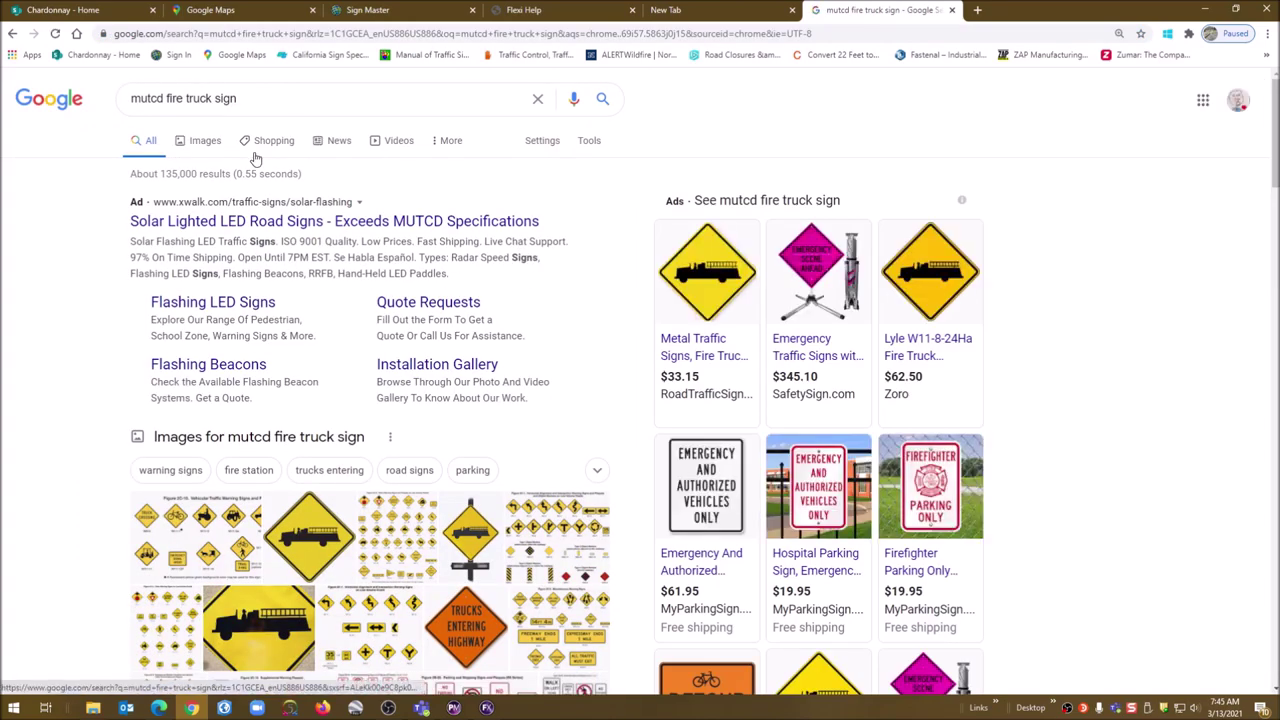
Step: Examine the fire truck sign designs in the image results, and minimize the browser
{"action": "left_click", "coordinate": [214, 151]}
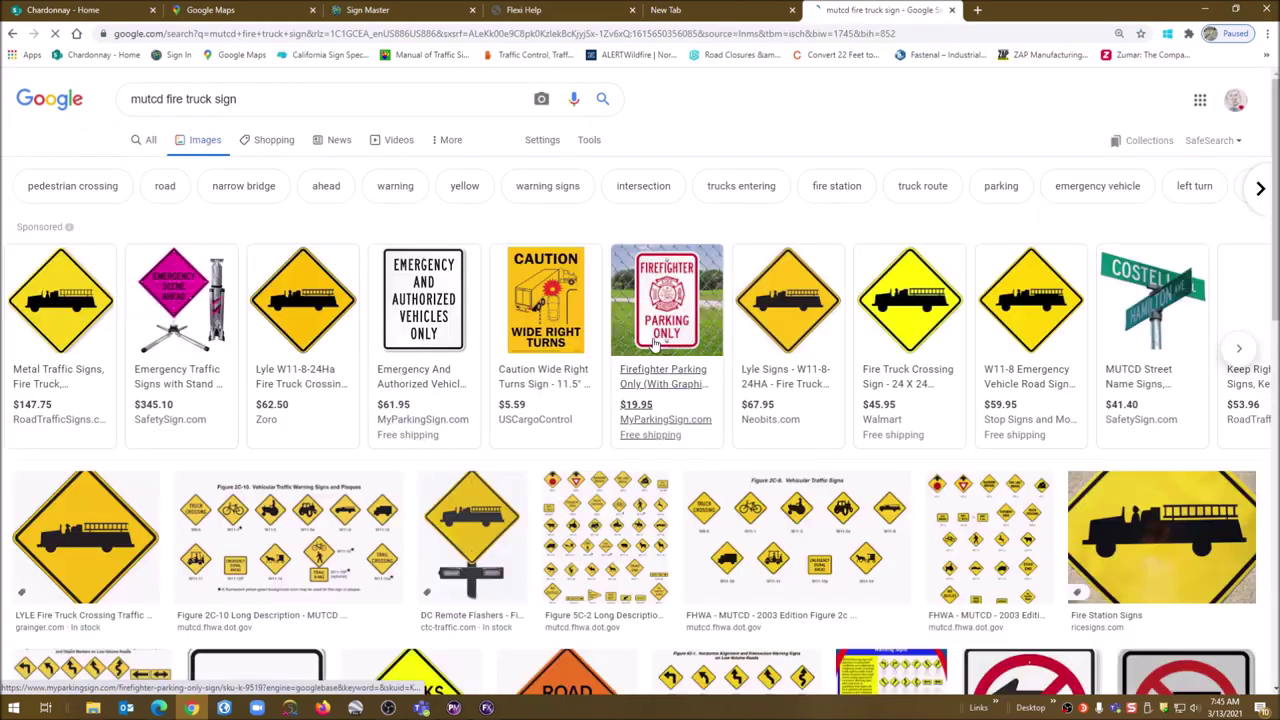
{"action": "mouse_move", "coordinate": [908, 307]}
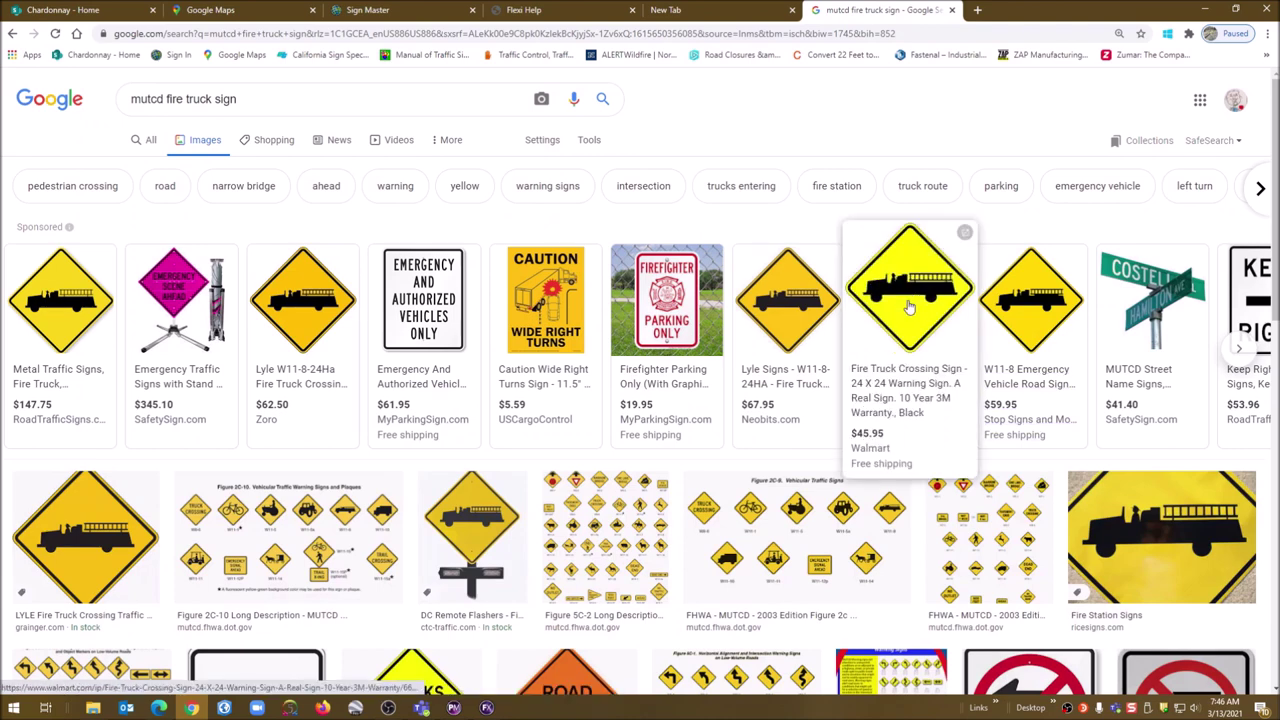
{"action": "left_click", "coordinate": [1205, 9]}
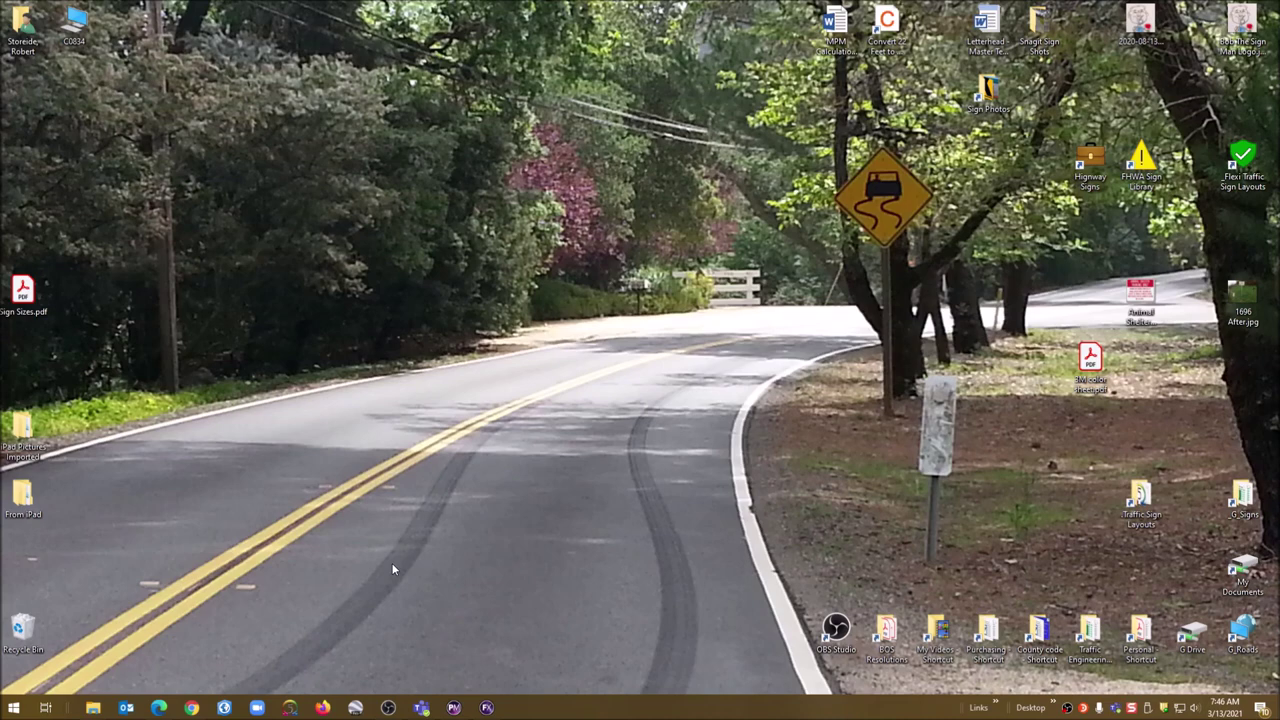
Step: Switch to File Explorer and look through the FHWA Sign Library folder, from the first sign files to the W series
{"action": "left_click", "coordinate": [93, 707]}
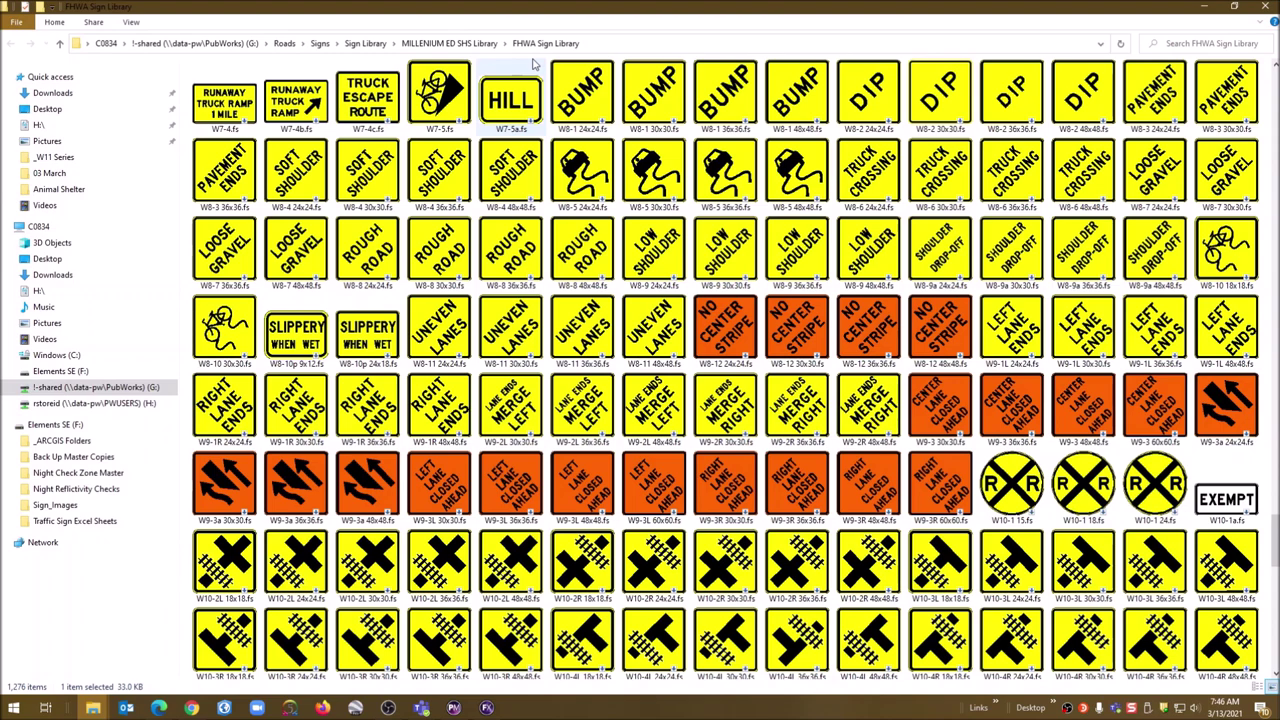
{"action": "scroll", "coordinate": [707, 322], "scroll_direction": "up", "scroll_amount": 10}
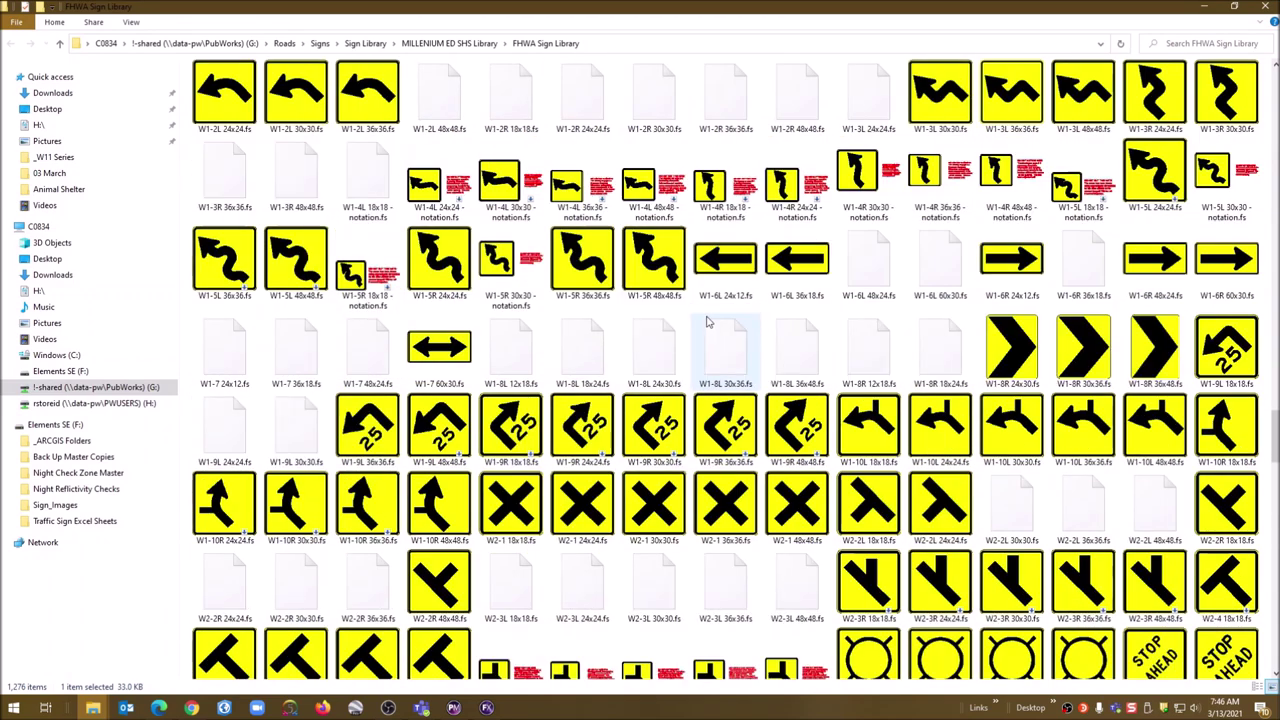
{"action": "scroll", "coordinate": [707, 322], "scroll_direction": "up", "scroll_amount": 15}
{"action": "scroll", "coordinate": [707, 320], "scroll_direction": "up", "scroll_amount": 15}
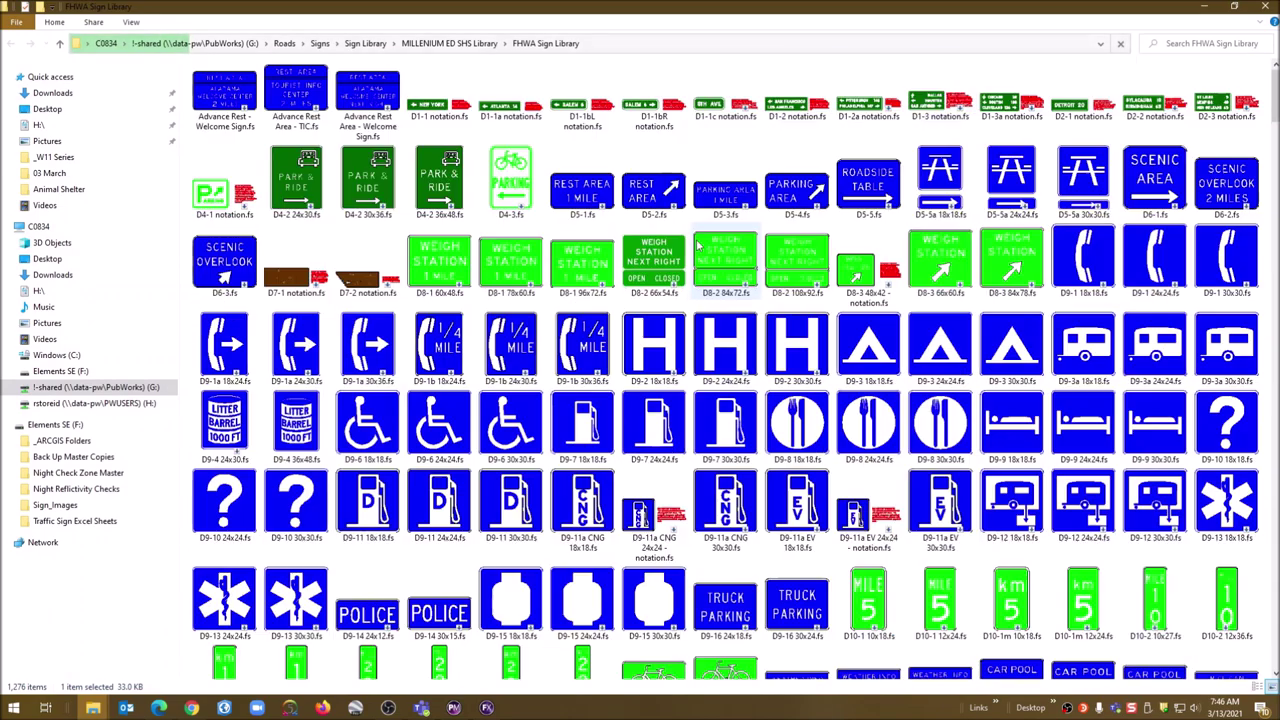
{"action": "scroll", "coordinate": [697, 245], "scroll_direction": "down", "scroll_amount": 5}
{"action": "scroll", "coordinate": [697, 245], "scroll_direction": "down", "scroll_amount": 20}
{"action": "scroll", "coordinate": [697, 245], "scroll_direction": "down", "scroll_amount": 20}
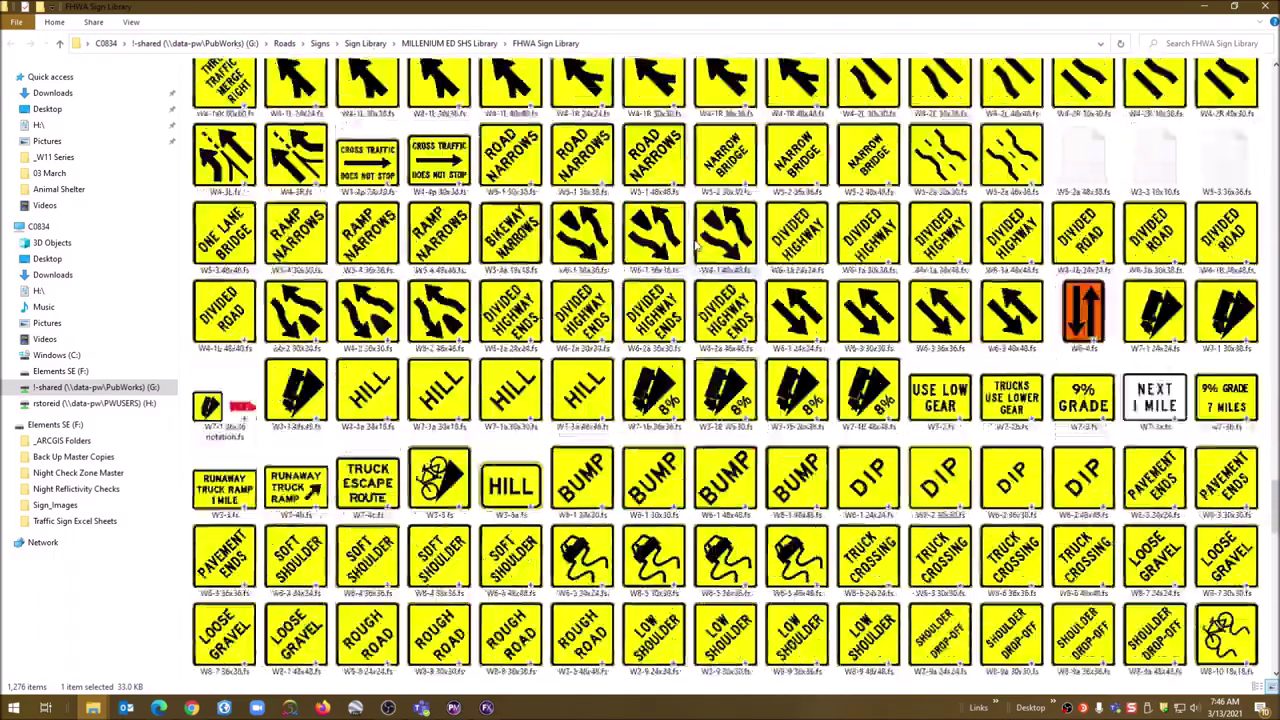
{"action": "scroll", "coordinate": [697, 245], "scroll_direction": "down", "scroll_amount": 10}
{"action": "scroll", "coordinate": [697, 245], "scroll_direction": "down", "scroll_amount": 10}
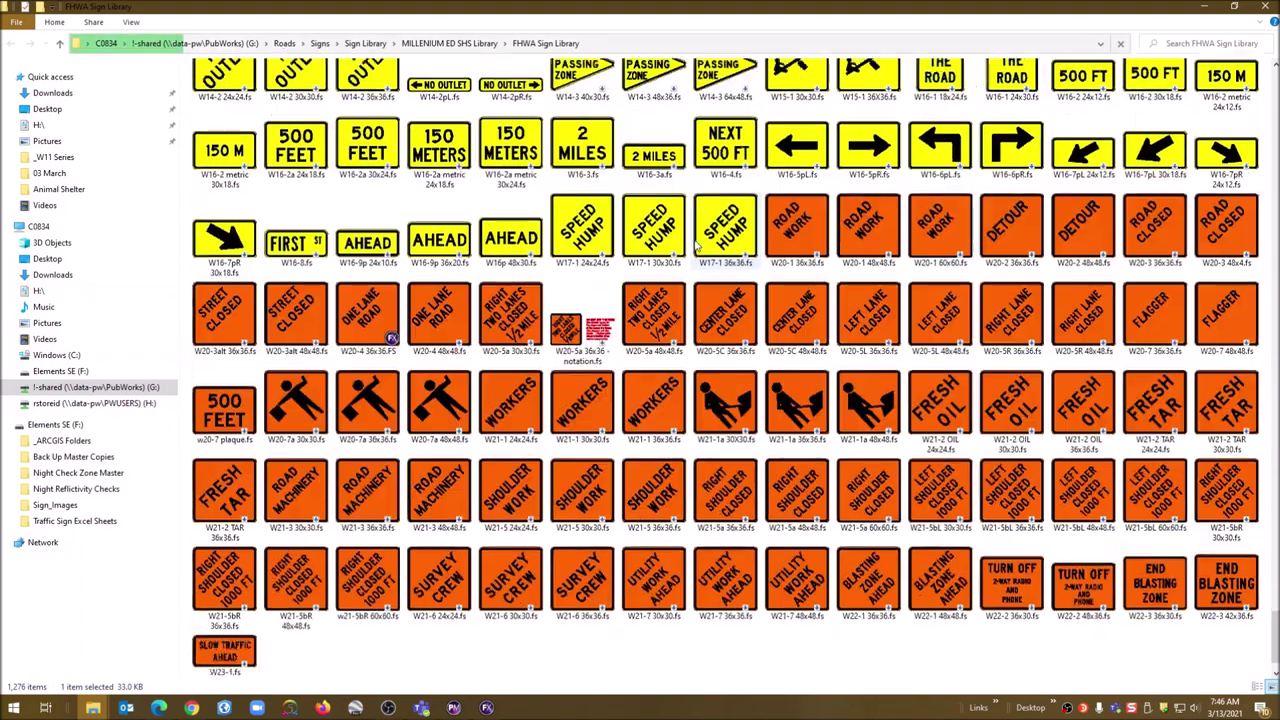
{"action": "scroll", "coordinate": [697, 245], "scroll_direction": "up", "scroll_amount": 8}
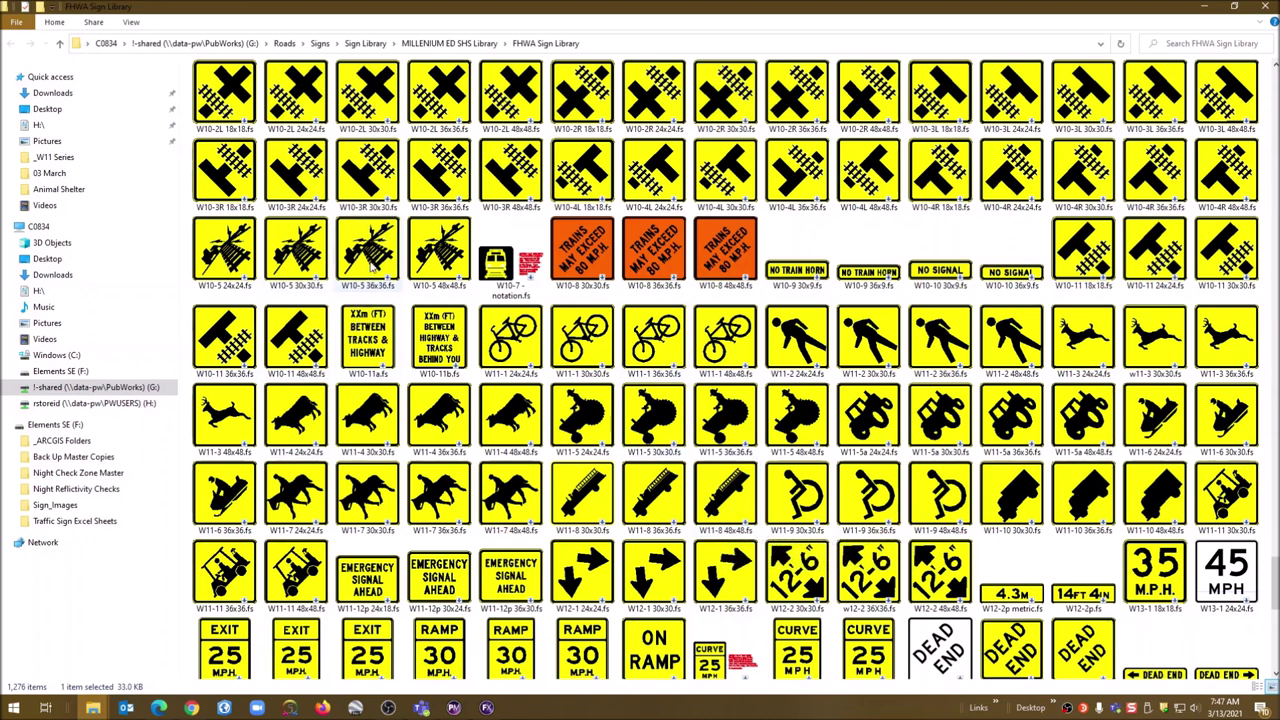
{"action": "mouse_move", "coordinate": [374, 260]}
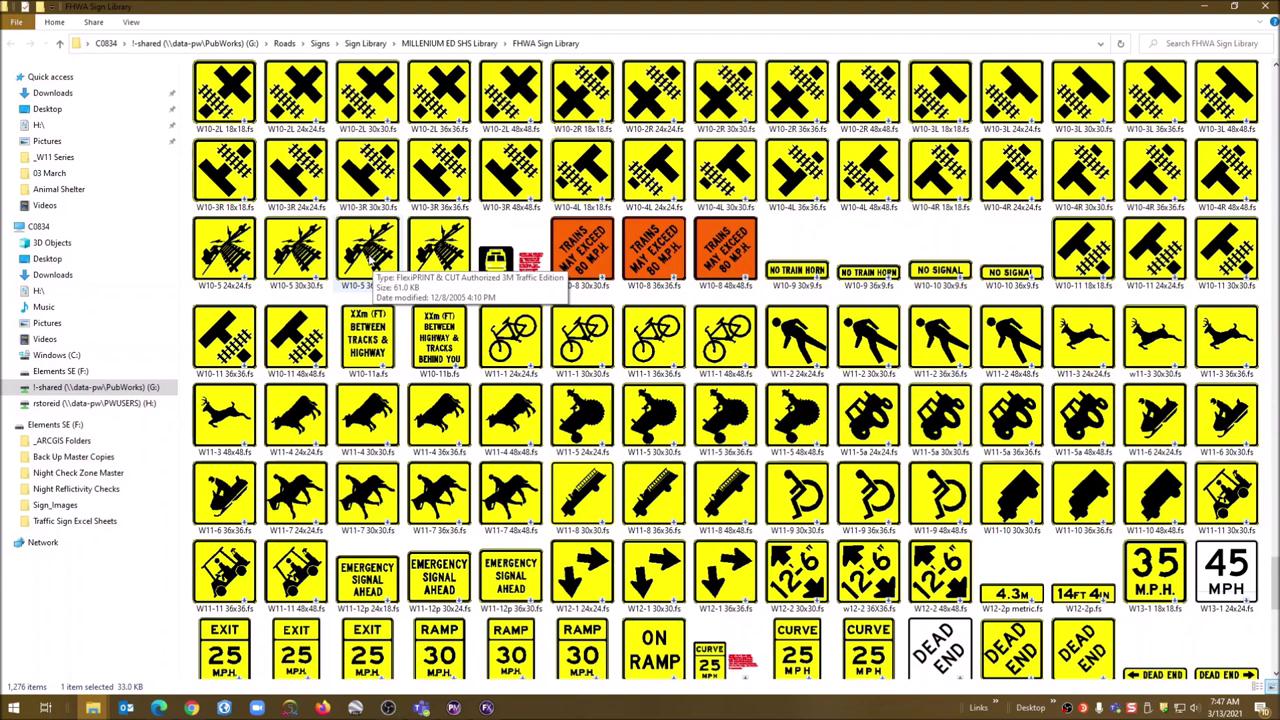
Step: Restore the FHWA Sign Library window to a smaller size and switch to FlexiPRINT & CUT beside it
{"action": "left_click", "coordinate": [1234, 7]}
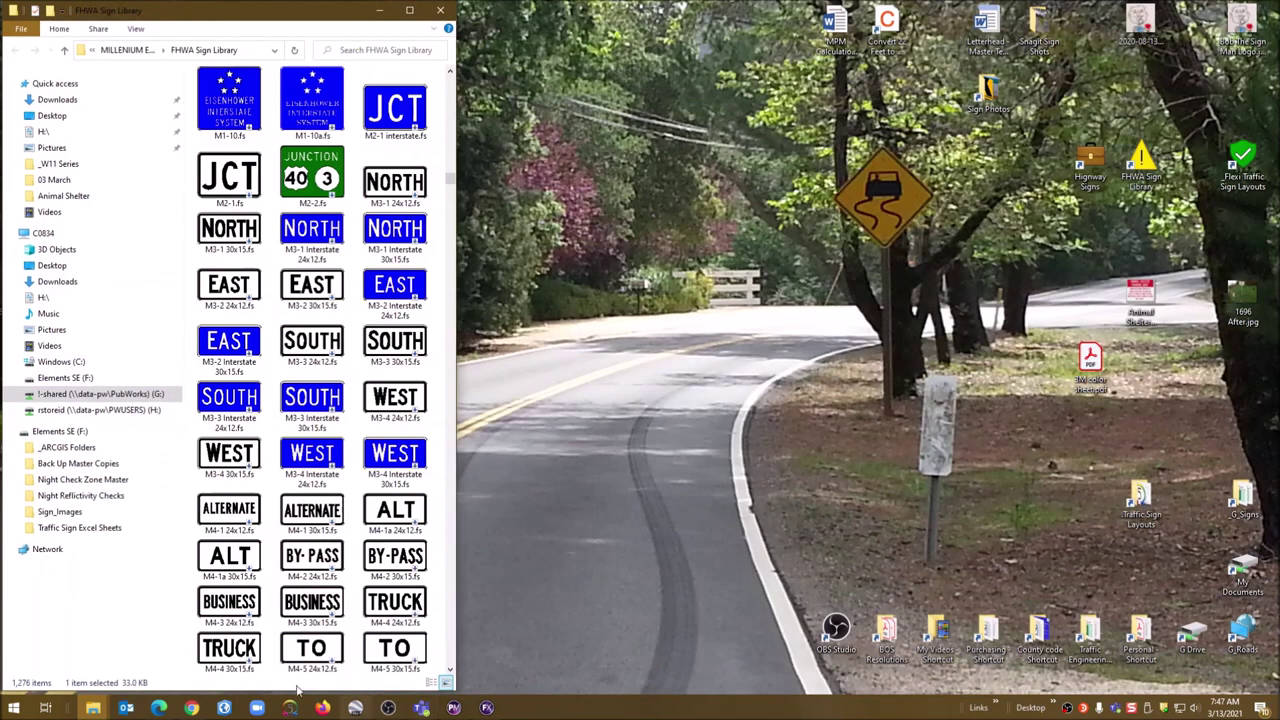
{"action": "left_click", "coordinate": [487, 708]}
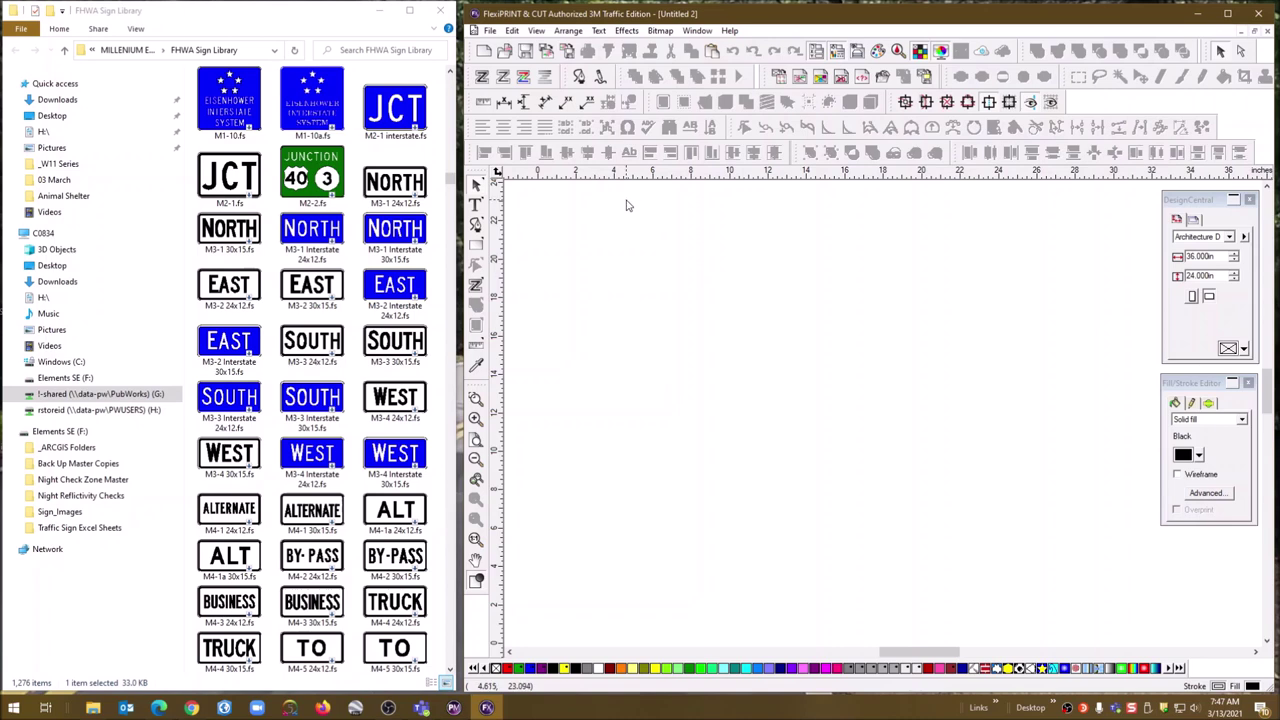
{"action": "left_click", "coordinate": [490, 30]}
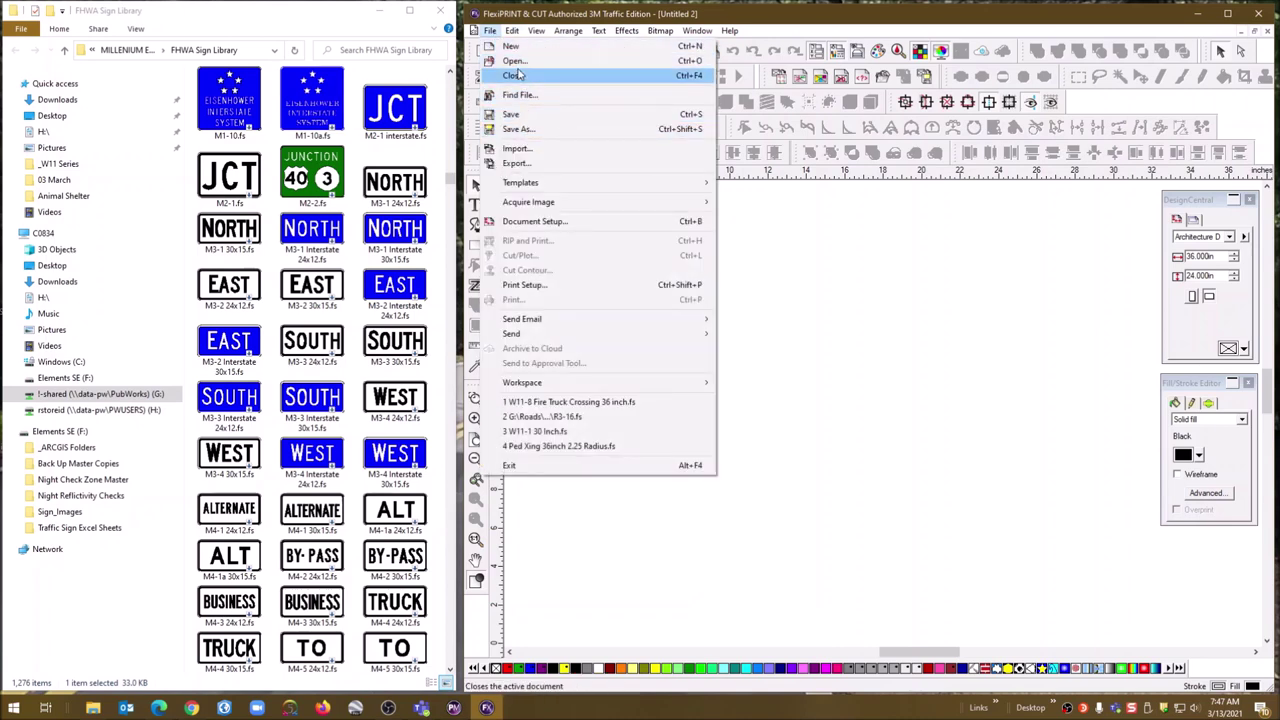
{"action": "left_click", "coordinate": [513, 61]}
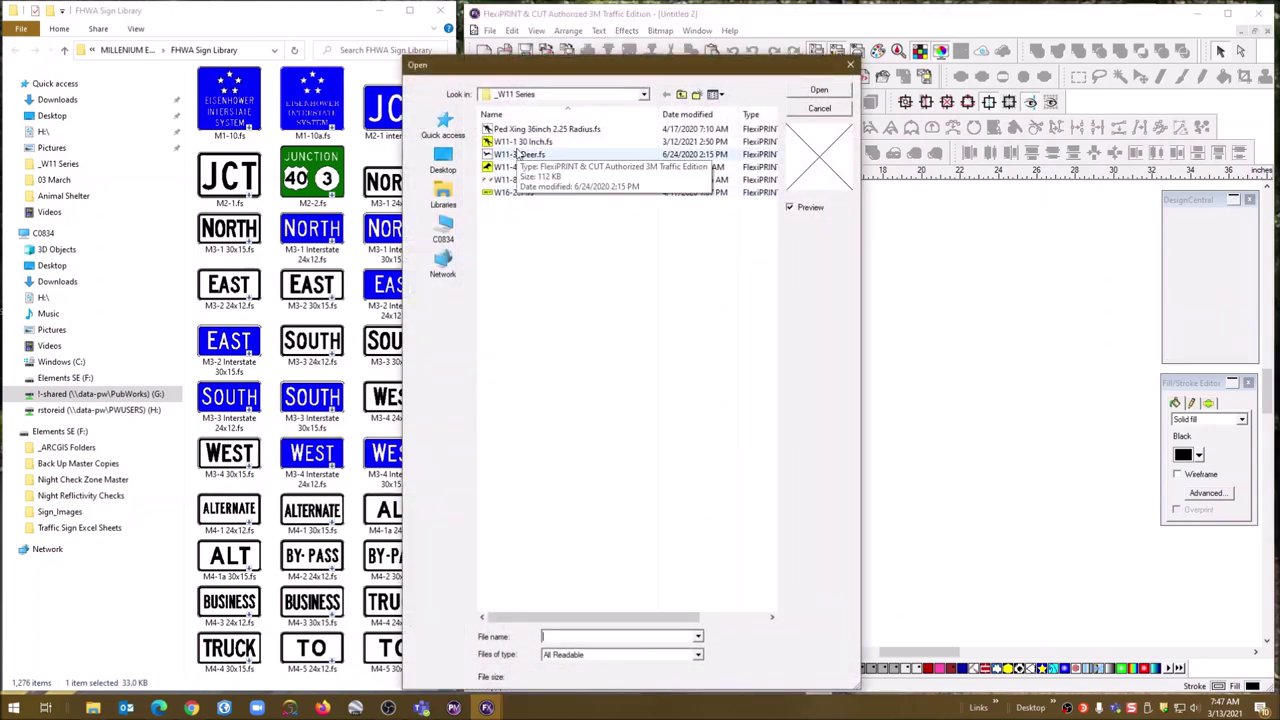
{"action": "left_click", "coordinate": [851, 67]}
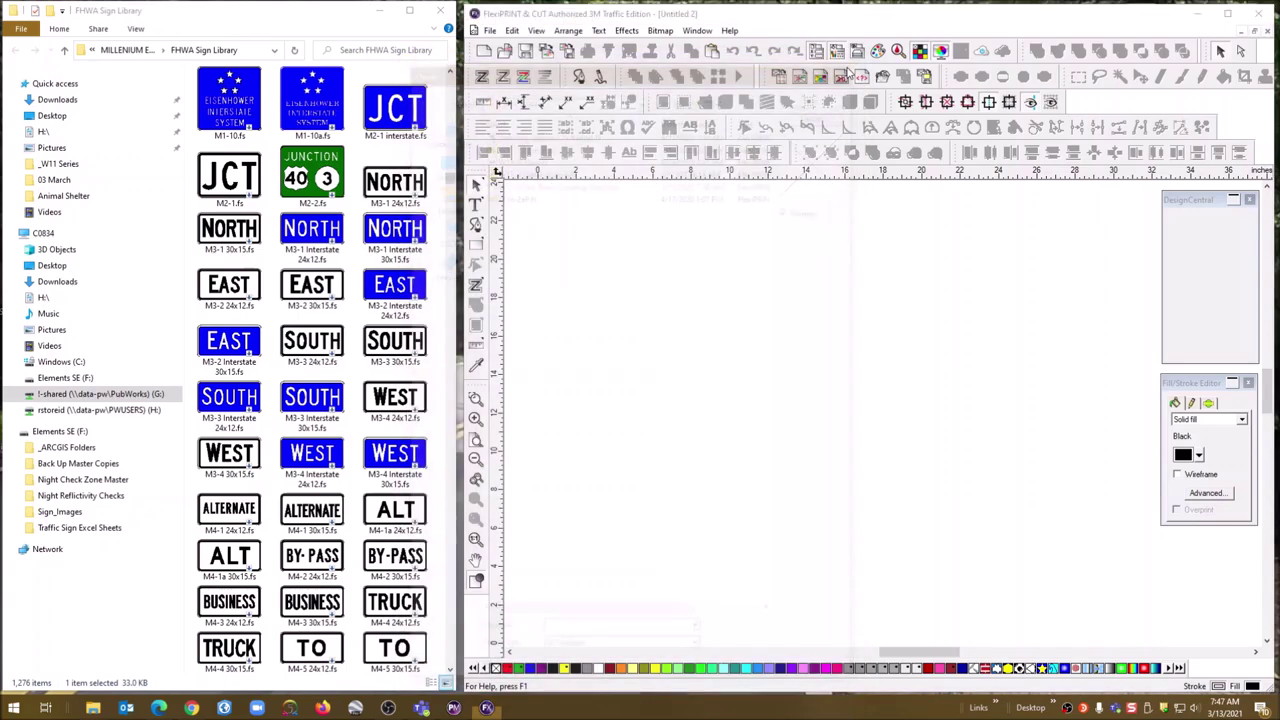
Step: Locate the W11-8 fire truck sign files in the FHWA Sign Library folder
{"action": "scroll", "coordinate": [283, 367], "scroll_direction": "down", "scroll_amount": 10}
{"action": "scroll", "coordinate": [283, 367], "scroll_direction": "down", "scroll_amount": 20}
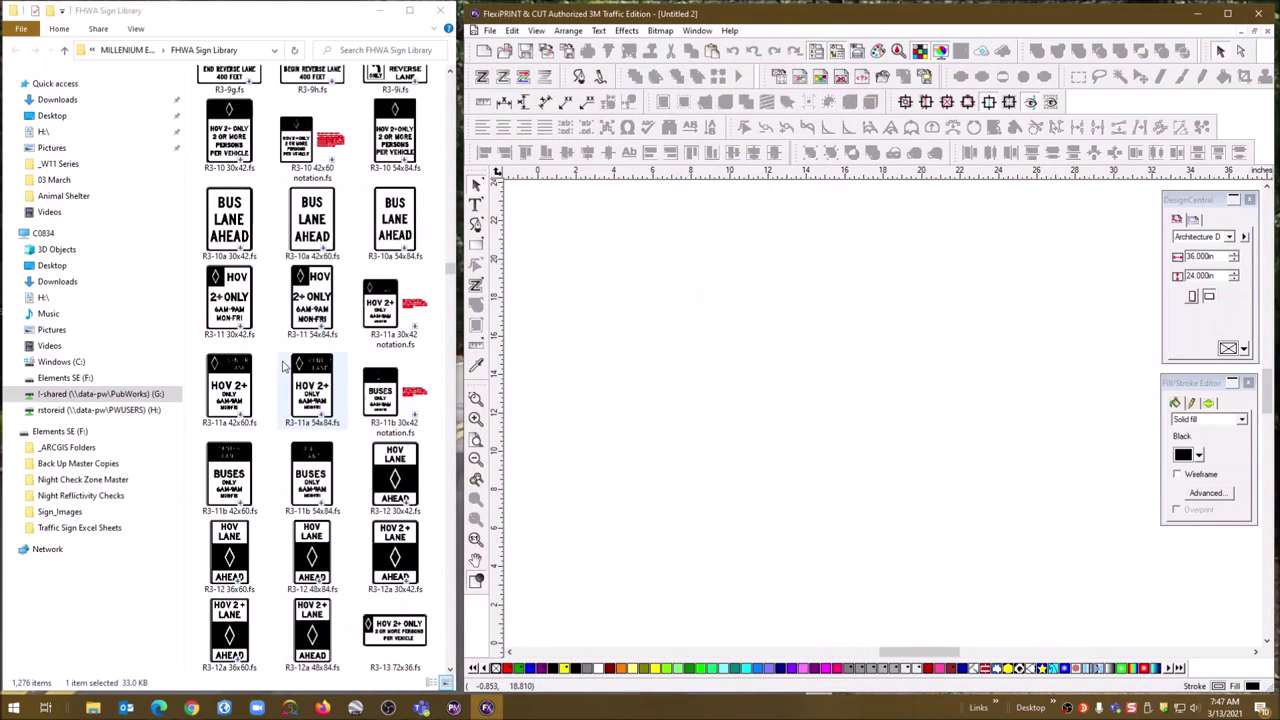
{"action": "scroll", "coordinate": [283, 367], "scroll_direction": "down", "scroll_amount": 20}
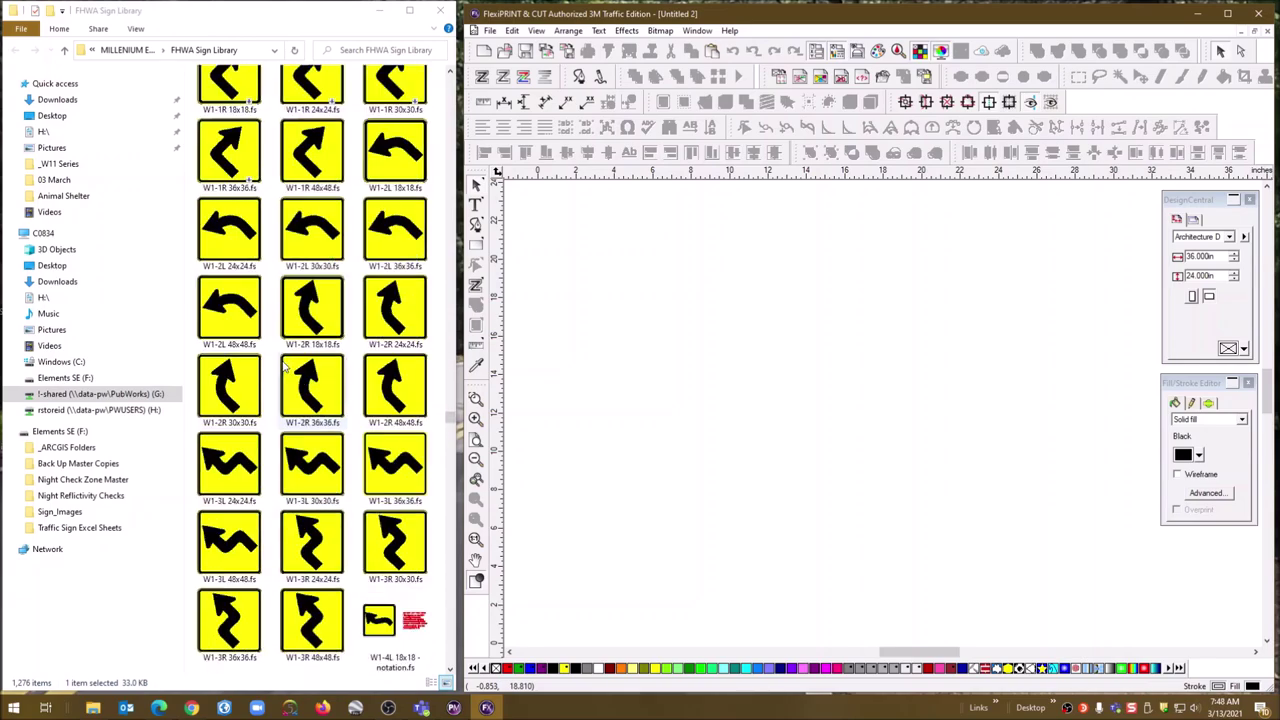
{"action": "scroll", "coordinate": [283, 367], "scroll_direction": "down", "scroll_amount": 20}
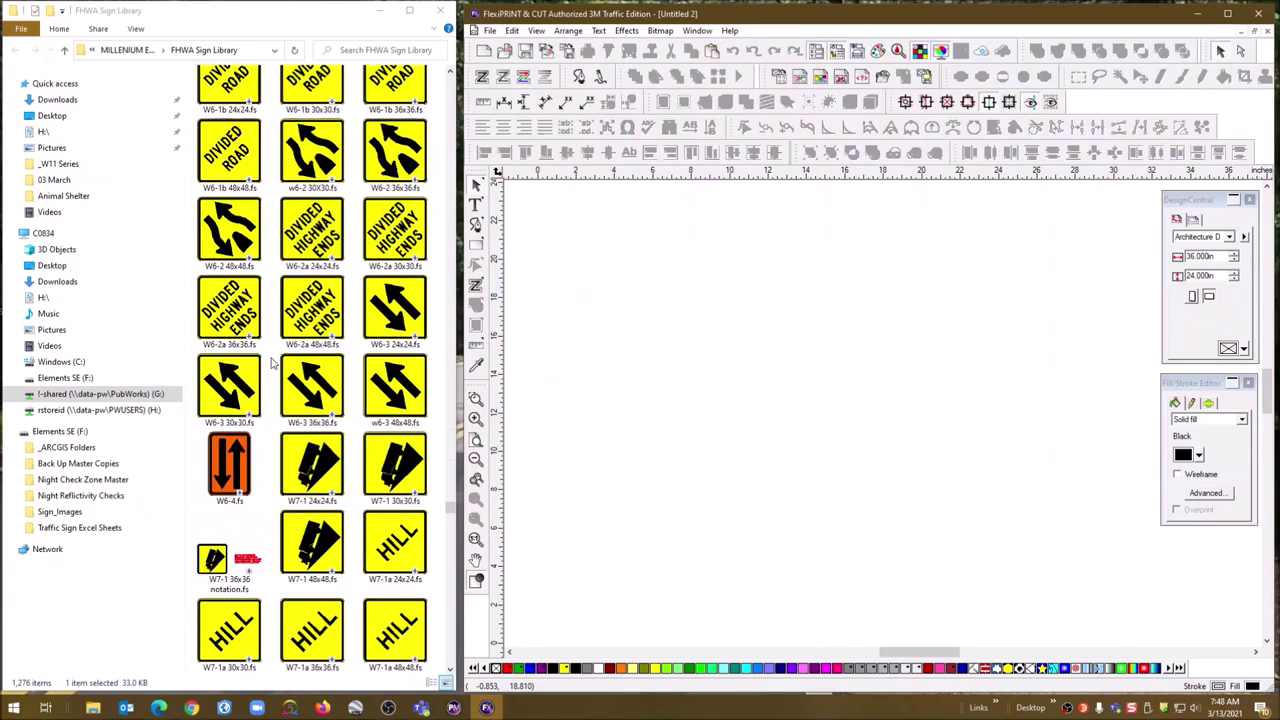
{"action": "scroll", "coordinate": [247, 370], "scroll_direction": "down", "scroll_amount": 20}
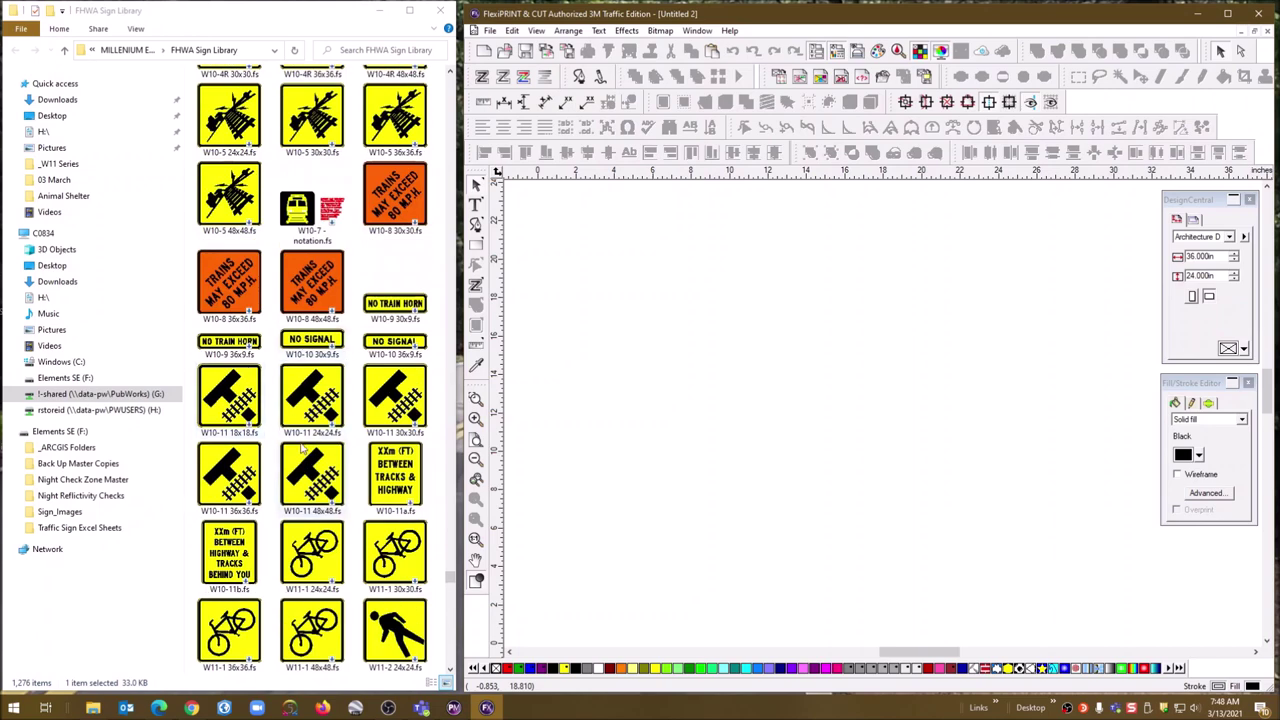
{"action": "scroll", "coordinate": [303, 451], "scroll_direction": "down", "scroll_amount": 15}
{"action": "scroll", "coordinate": [298, 437], "scroll_direction": "down", "scroll_amount": 5}
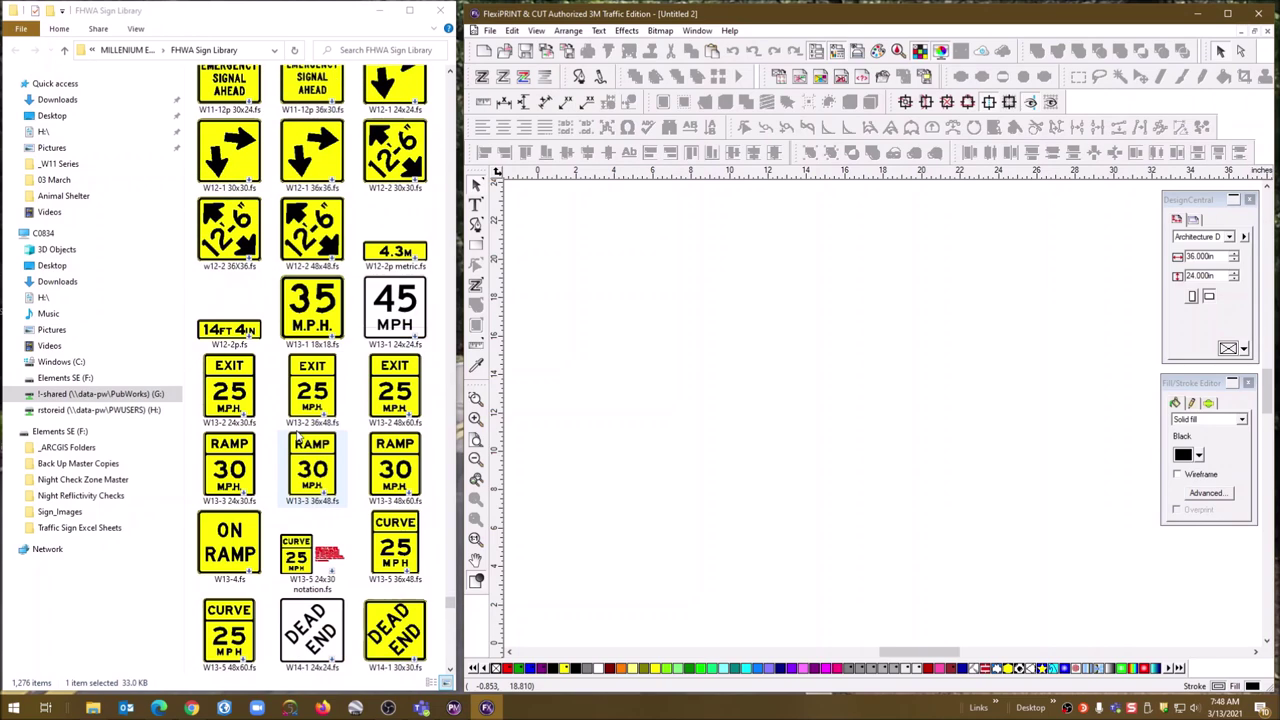
{"action": "scroll", "coordinate": [298, 432], "scroll_direction": "up", "scroll_amount": 5}
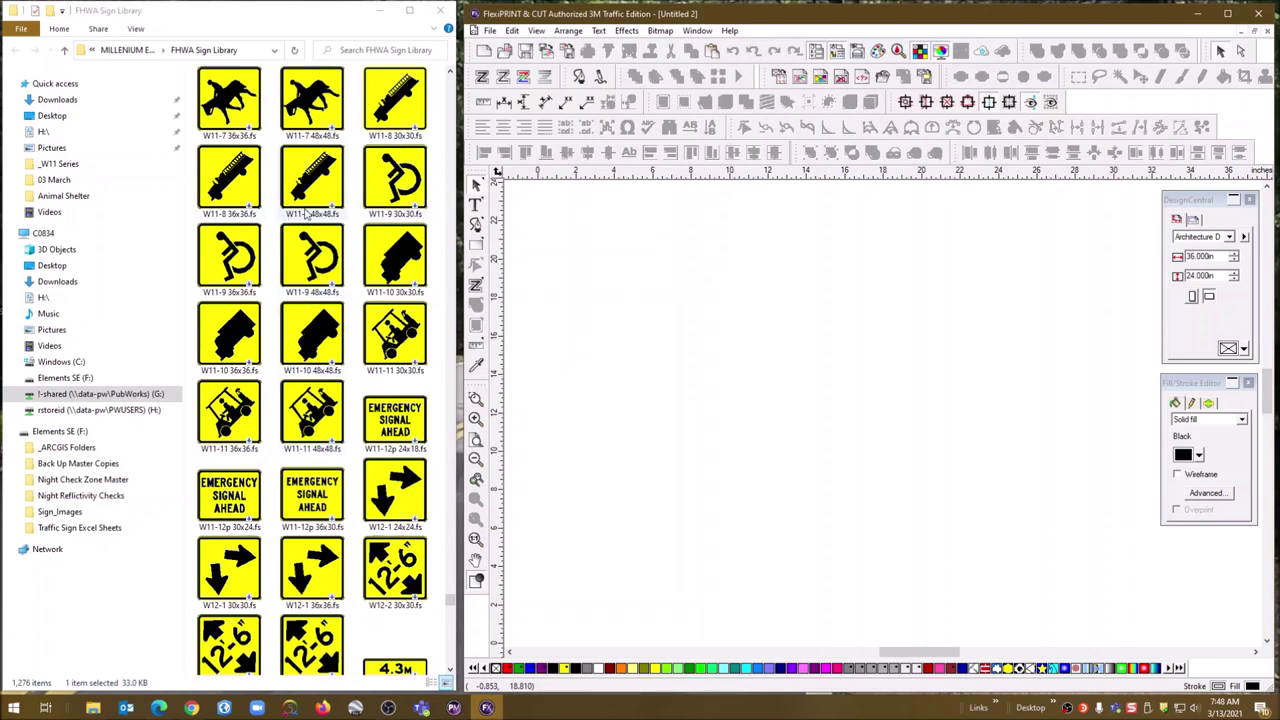
{"action": "scroll", "coordinate": [316, 262], "scroll_direction": "up", "scroll_amount": 3}
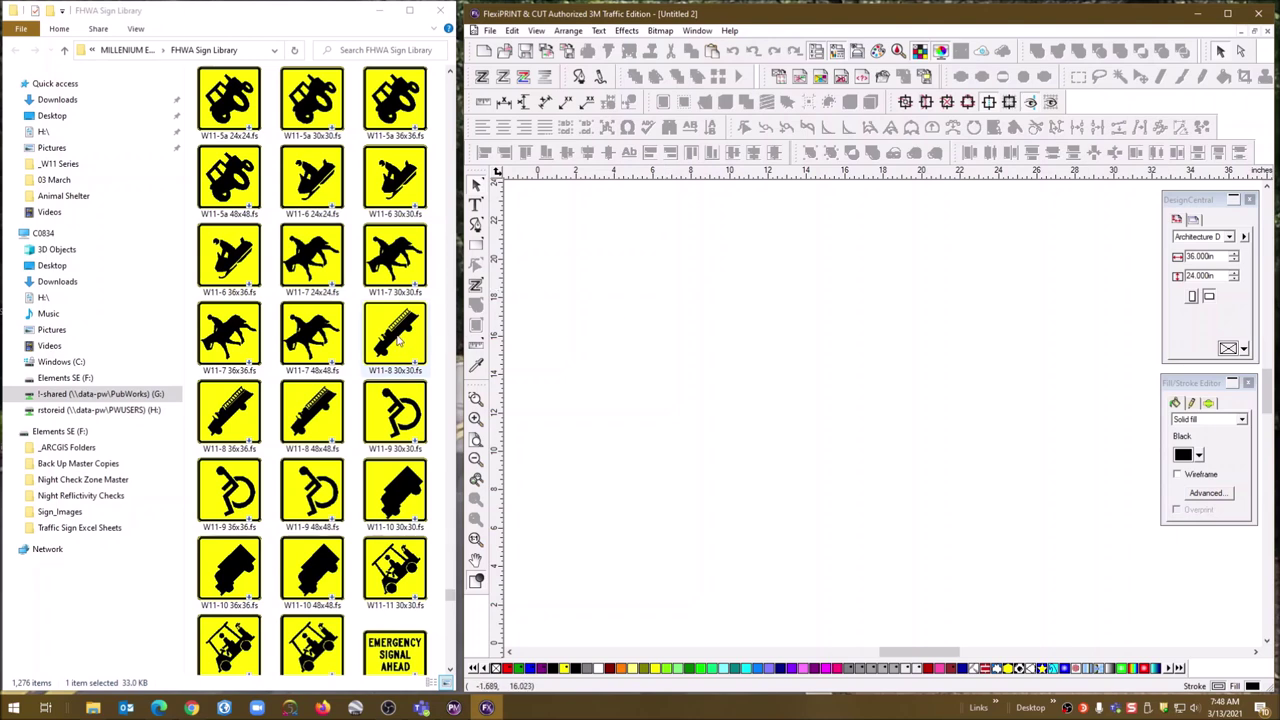
Step: Place W11-8 30x30.fs from the library folder into the blank Flexi drawing, and delete the placed sign
{"action": "left_click_drag", "start_coordinate": [396, 336], "coordinate": [594, 355]}
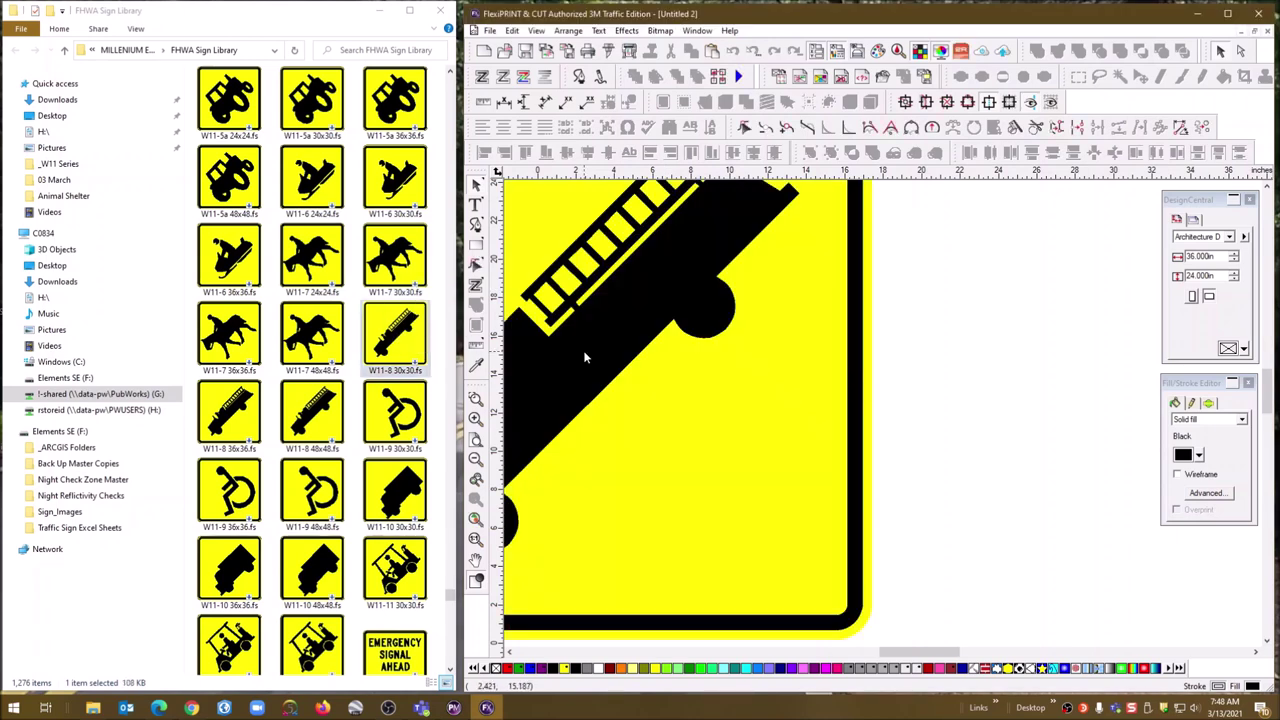
{"action": "scroll", "coordinate": [594, 355], "scroll_direction": "down", "scroll_amount": 4}
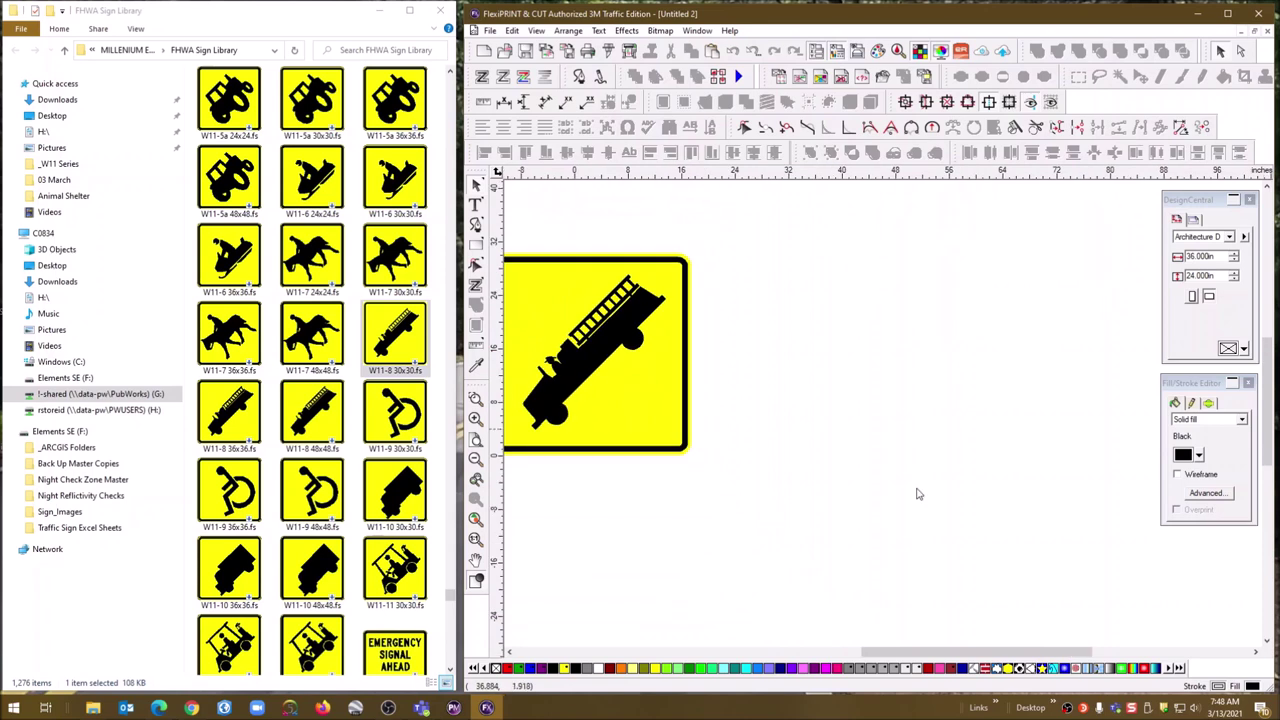
{"action": "left_click_drag", "start_coordinate": [1066, 654], "coordinate": [1044, 654]}
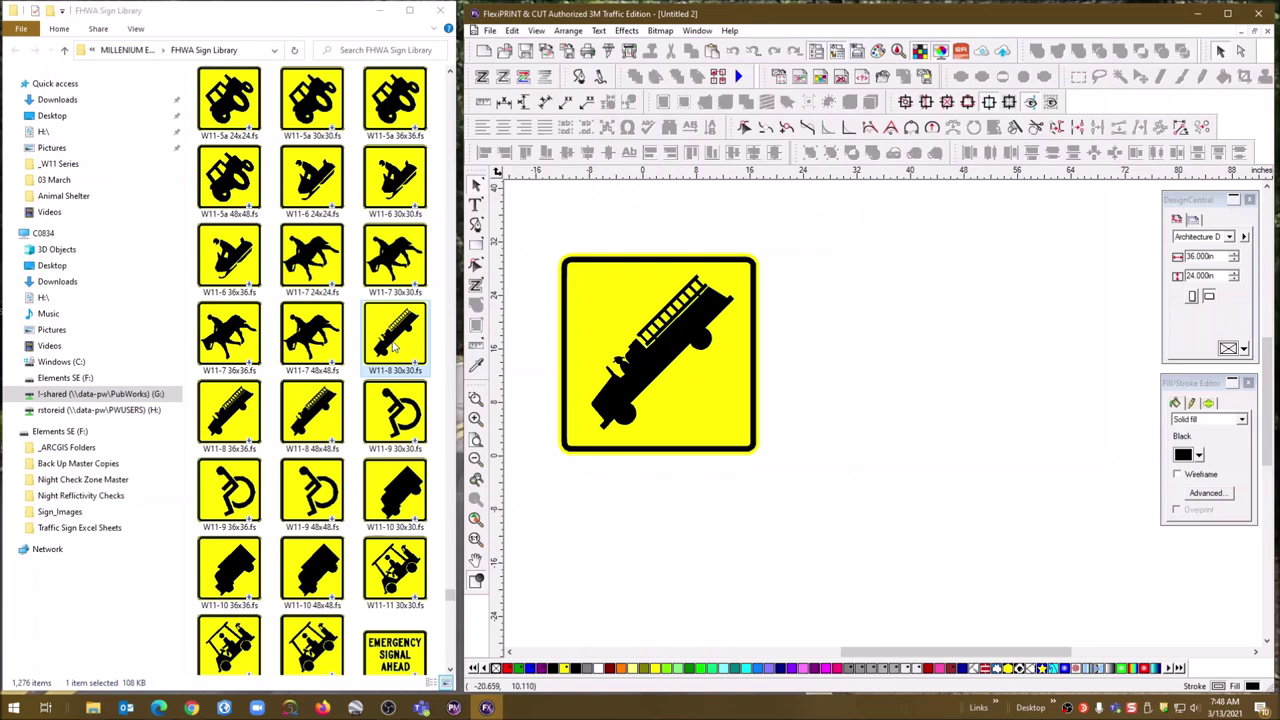
{"action": "key", "text": "Delete"}
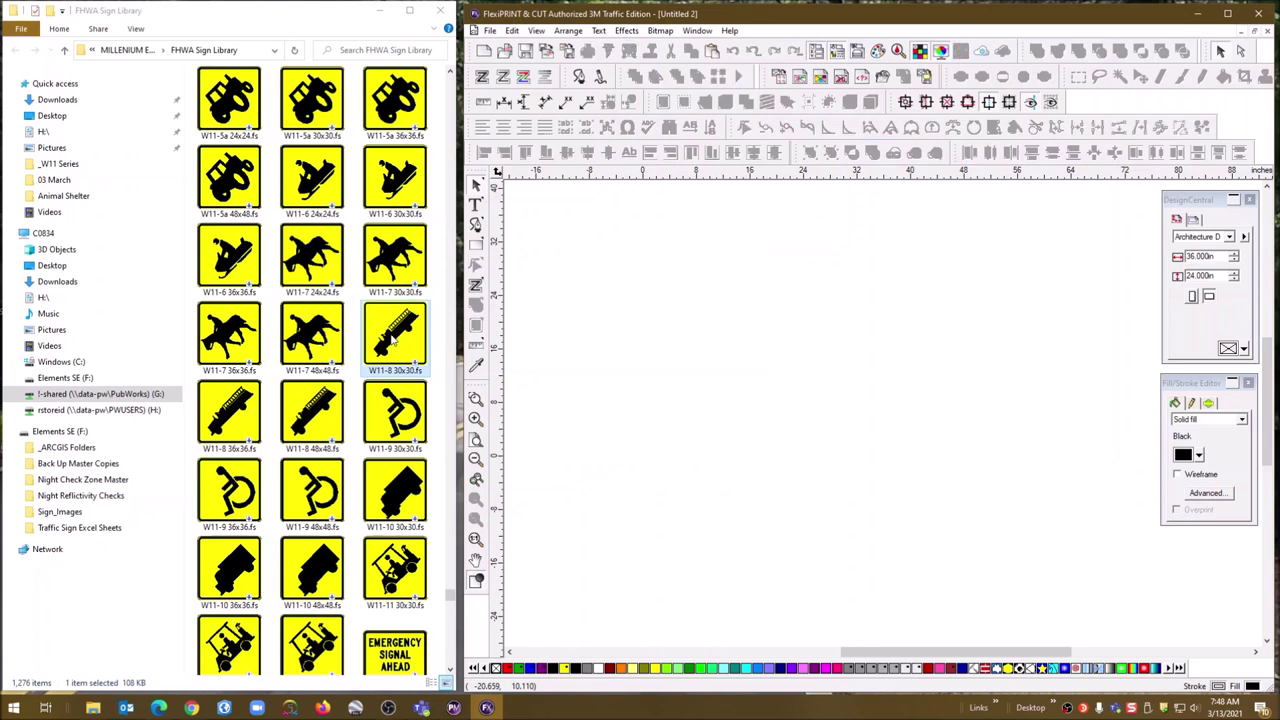
Step: Copy W11-8 30x30.fs from the FHWA Sign Library folder and paste it into the blank Flexi drawing
{"action": "left_click", "coordinate": [395, 340]}
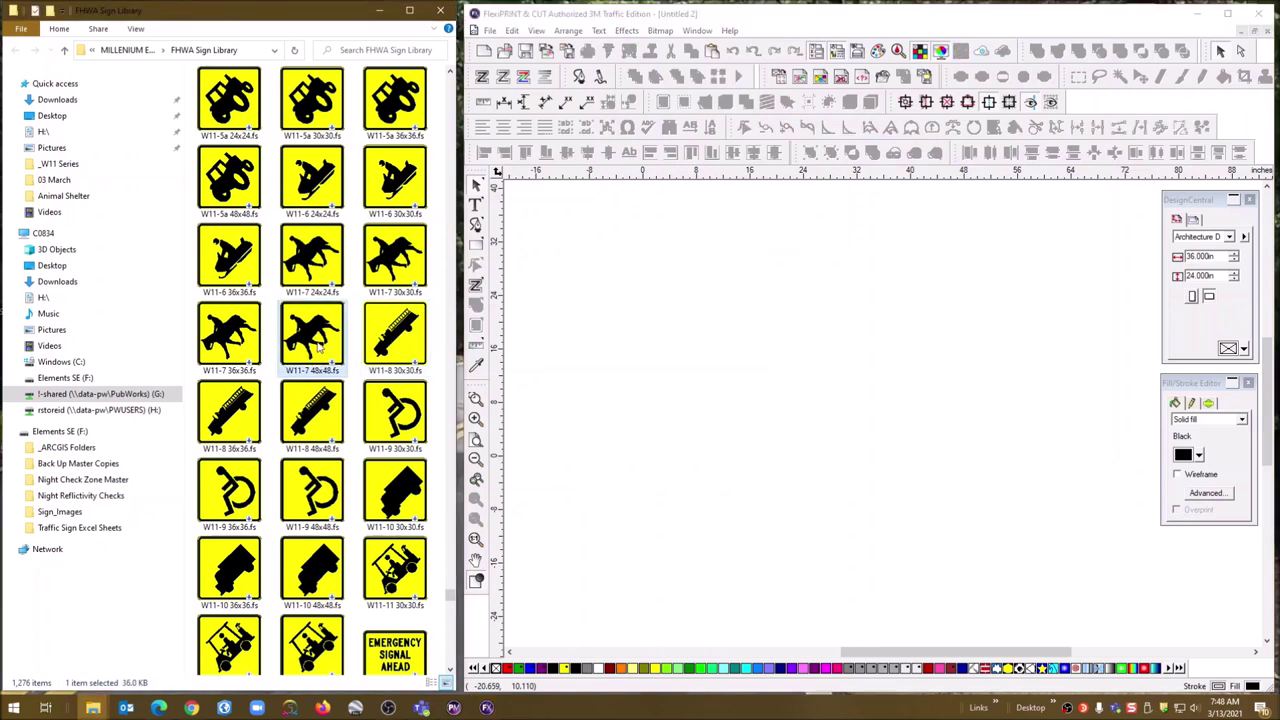
{"action": "right_click", "coordinate": [395, 340]}
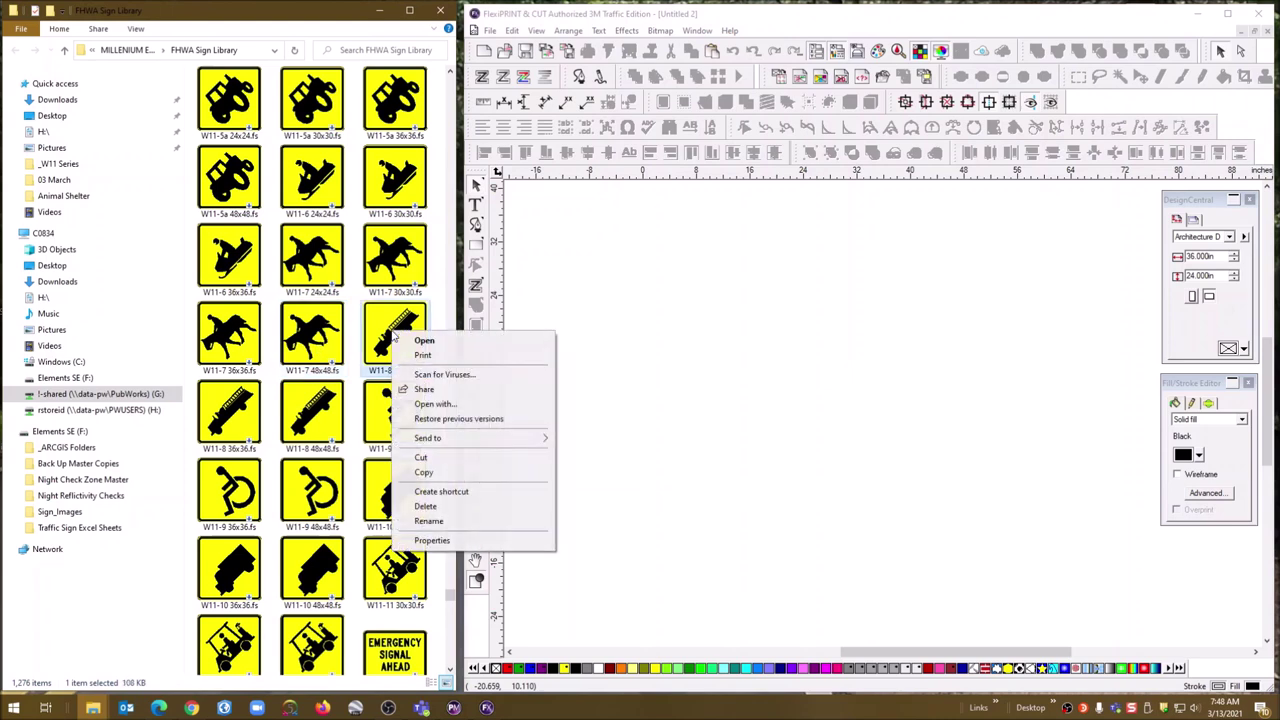
{"action": "left_click", "coordinate": [445, 475]}
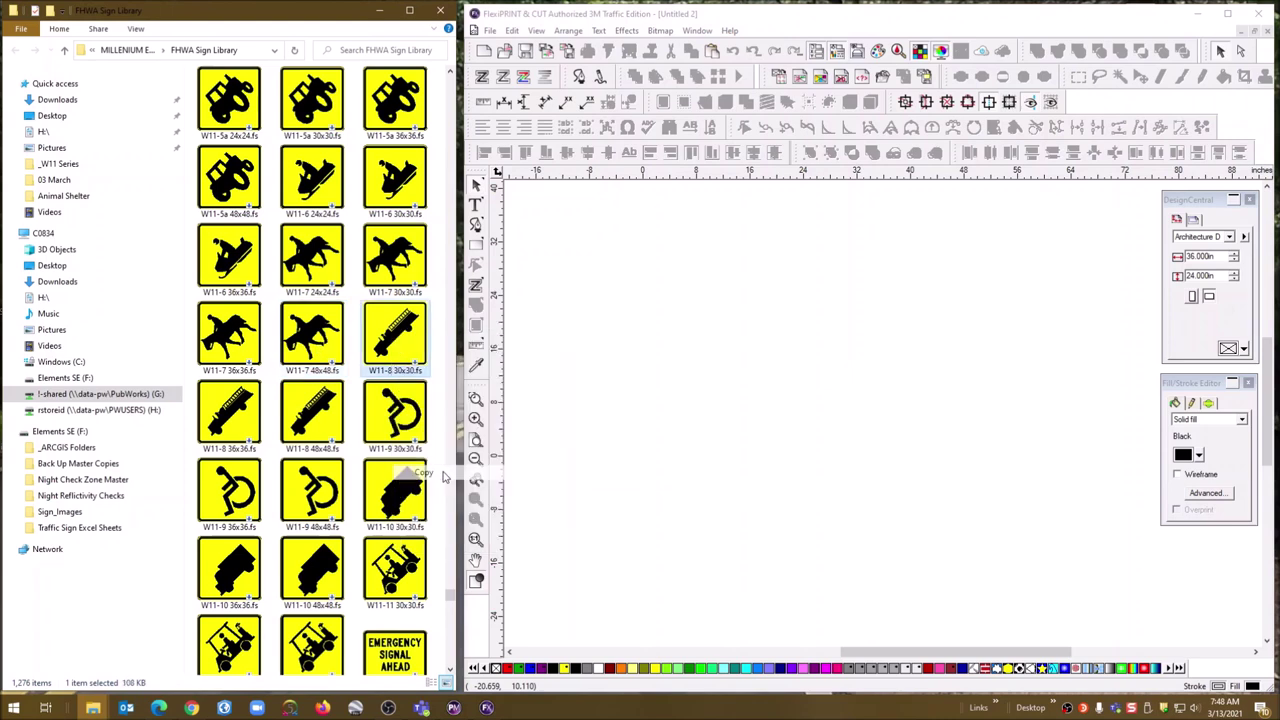
{"action": "right_click", "coordinate": [663, 324]}
{"action": "left_click", "coordinate": [693, 444]}
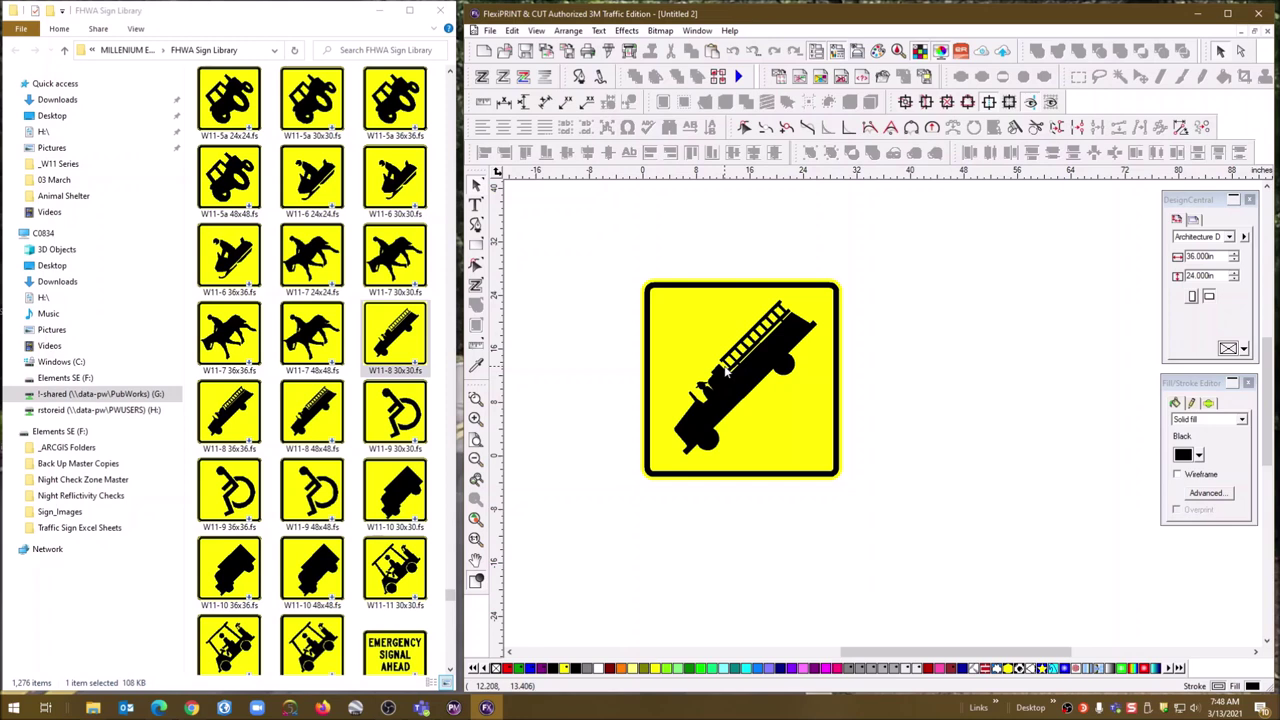
Step: Select the sign's black border and the fire truck symbol in turn to examine their dimensions
{"action": "scroll", "coordinate": [727, 372], "scroll_direction": "up", "scroll_amount": 1}
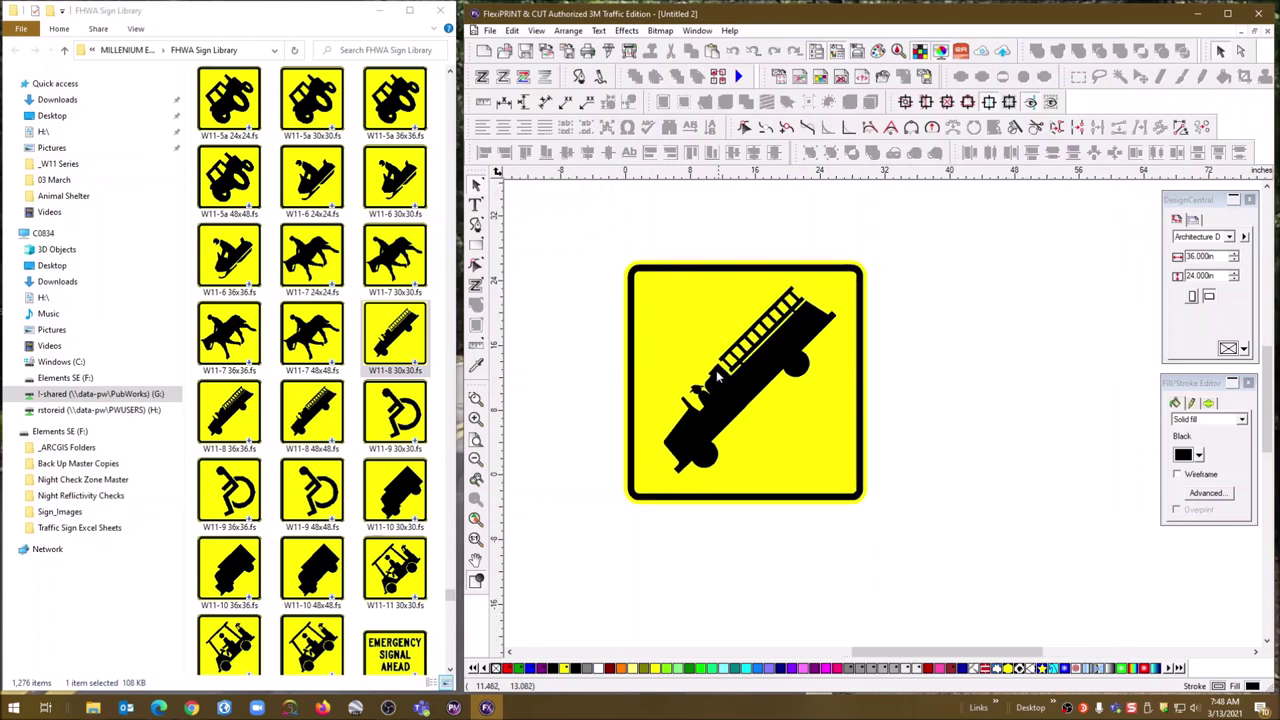
{"action": "scroll", "coordinate": [920, 298], "scroll_direction": "up", "scroll_amount": 1}
{"action": "left_click_drag", "start_coordinate": [993, 653], "coordinate": [980, 653]}
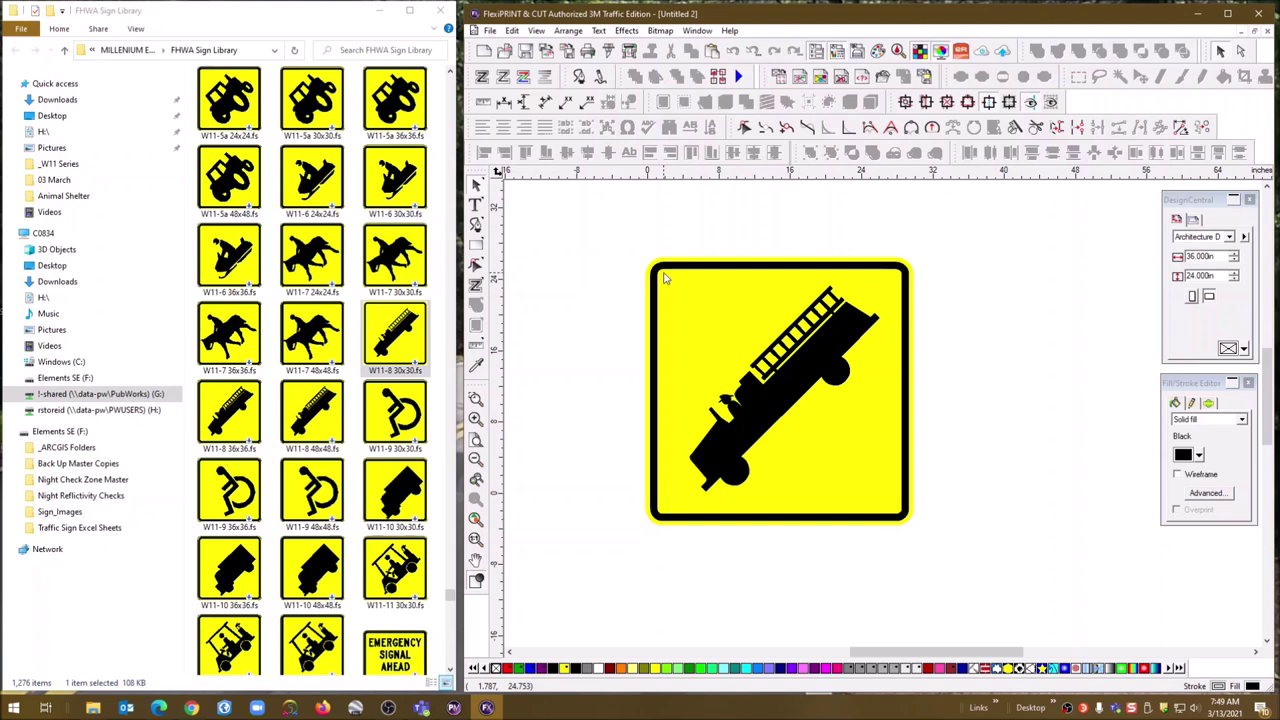
{"action": "left_click", "coordinate": [754, 272]}
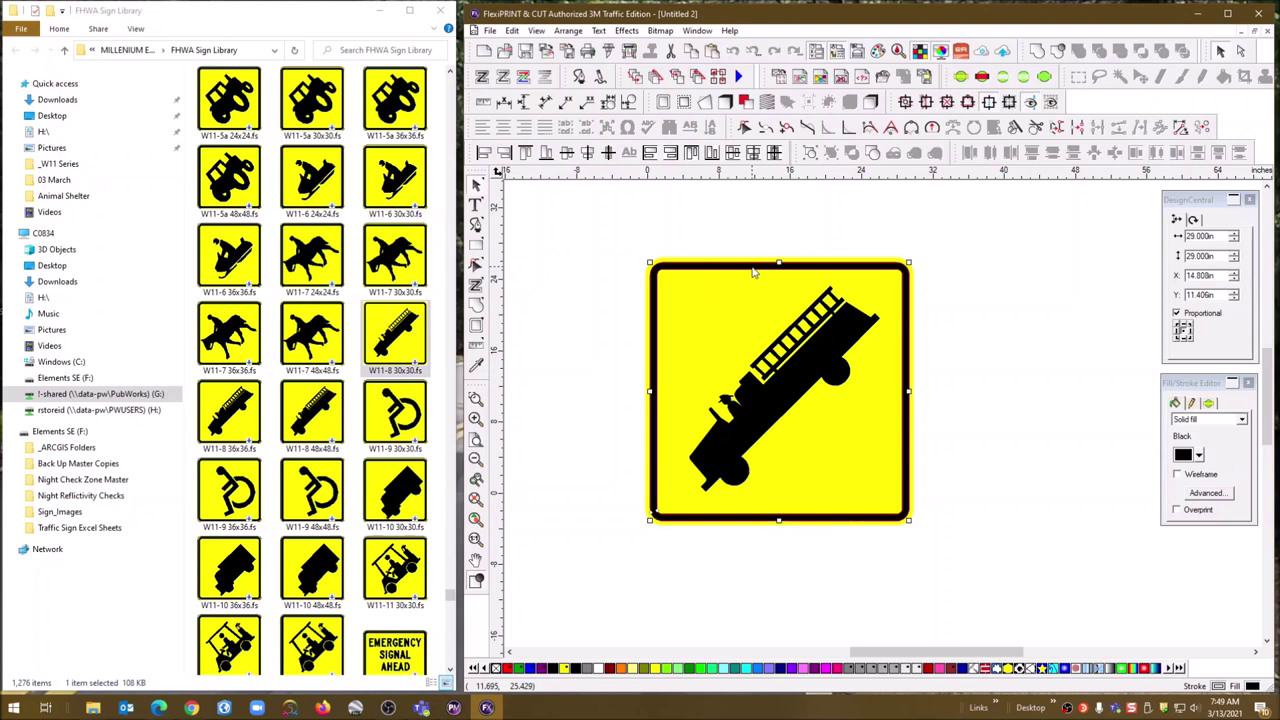
{"action": "scroll", "coordinate": [754, 272], "scroll_direction": "up", "scroll_amount": 4}
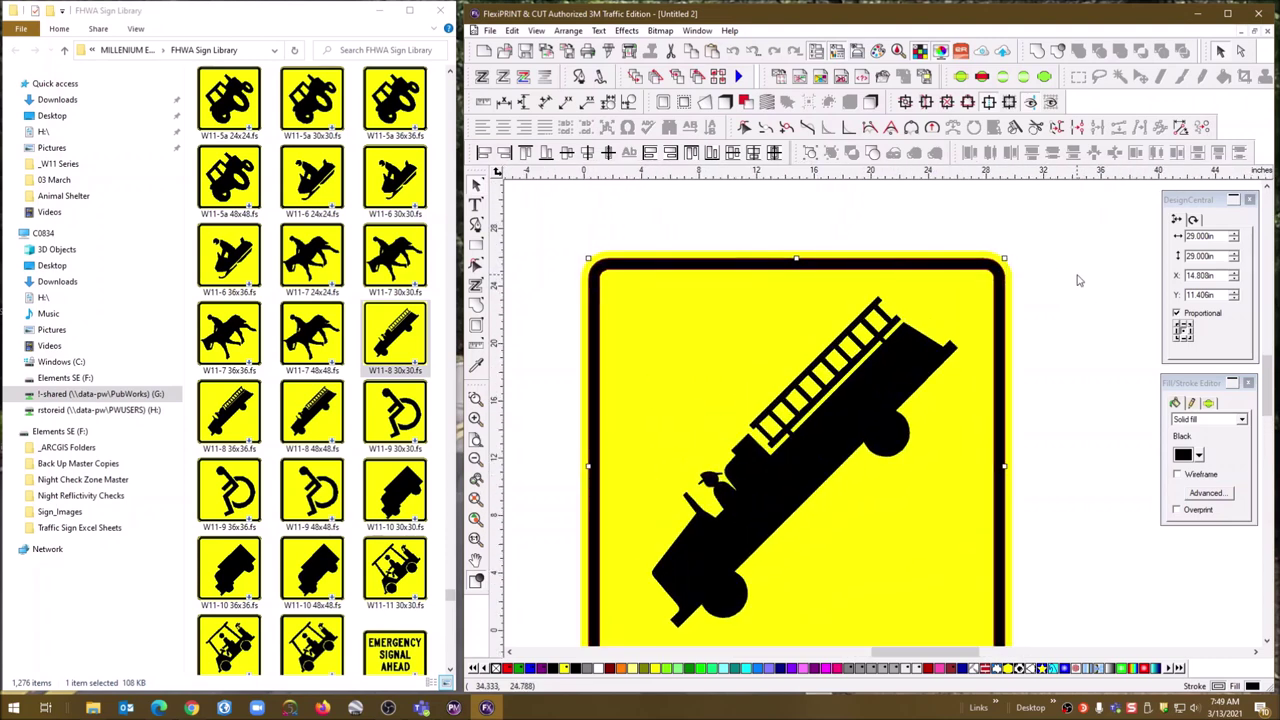
{"action": "scroll", "coordinate": [1079, 281], "scroll_direction": "down", "scroll_amount": 2}
{"action": "left_click", "coordinate": [899, 385]}
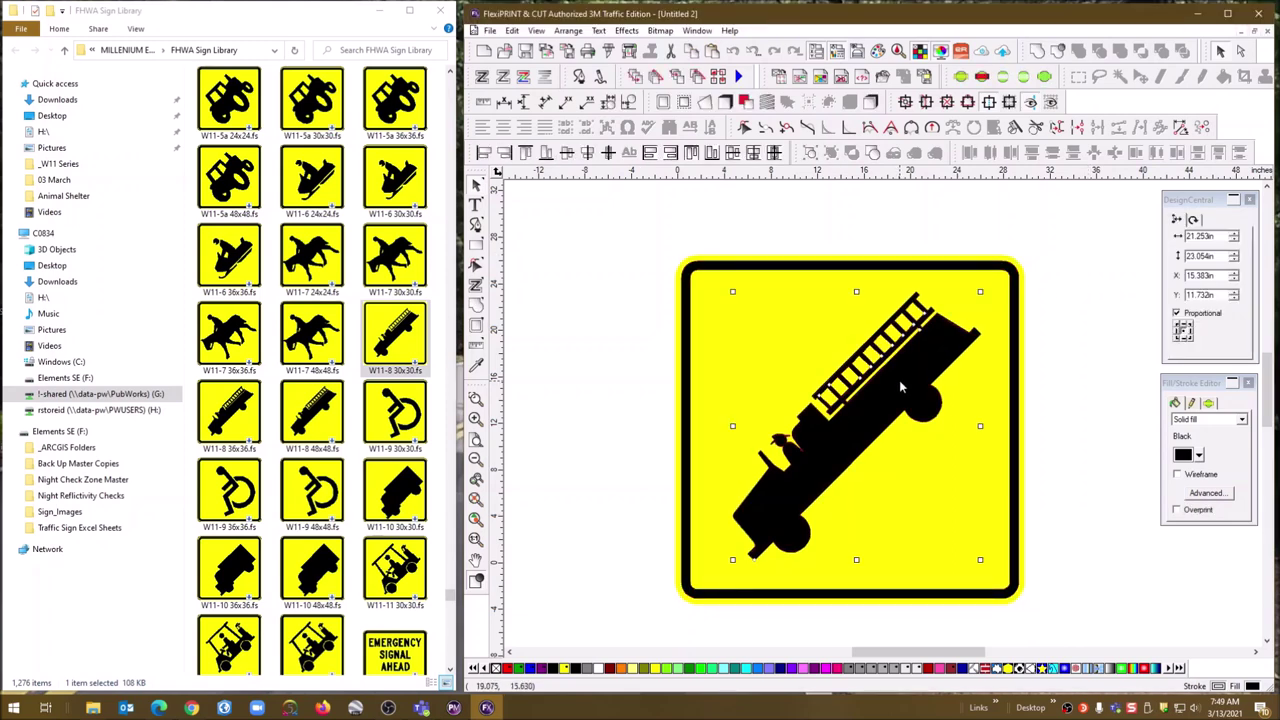
{"action": "left_click", "coordinate": [805, 266]}
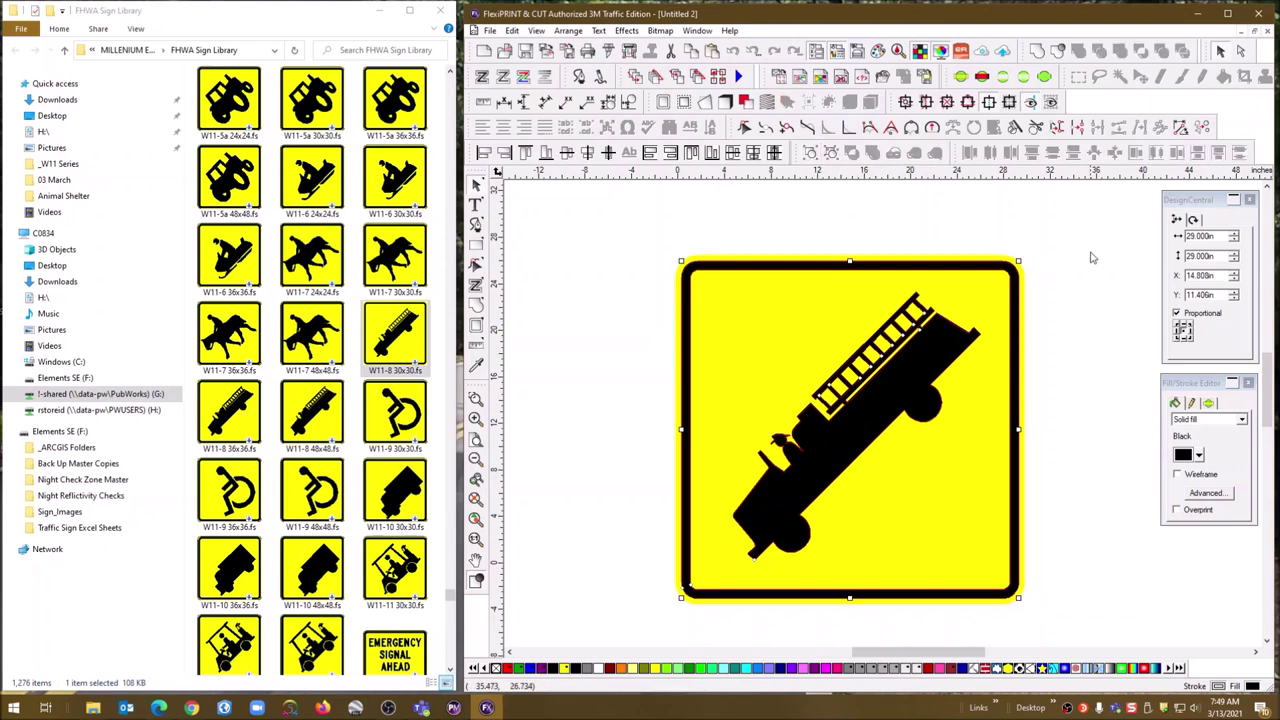
Step: Save the drawing in the _W11 Series folder as "W11-8 Fire Truck Xing 30 Inch"
{"action": "left_click", "coordinate": [490, 30]}
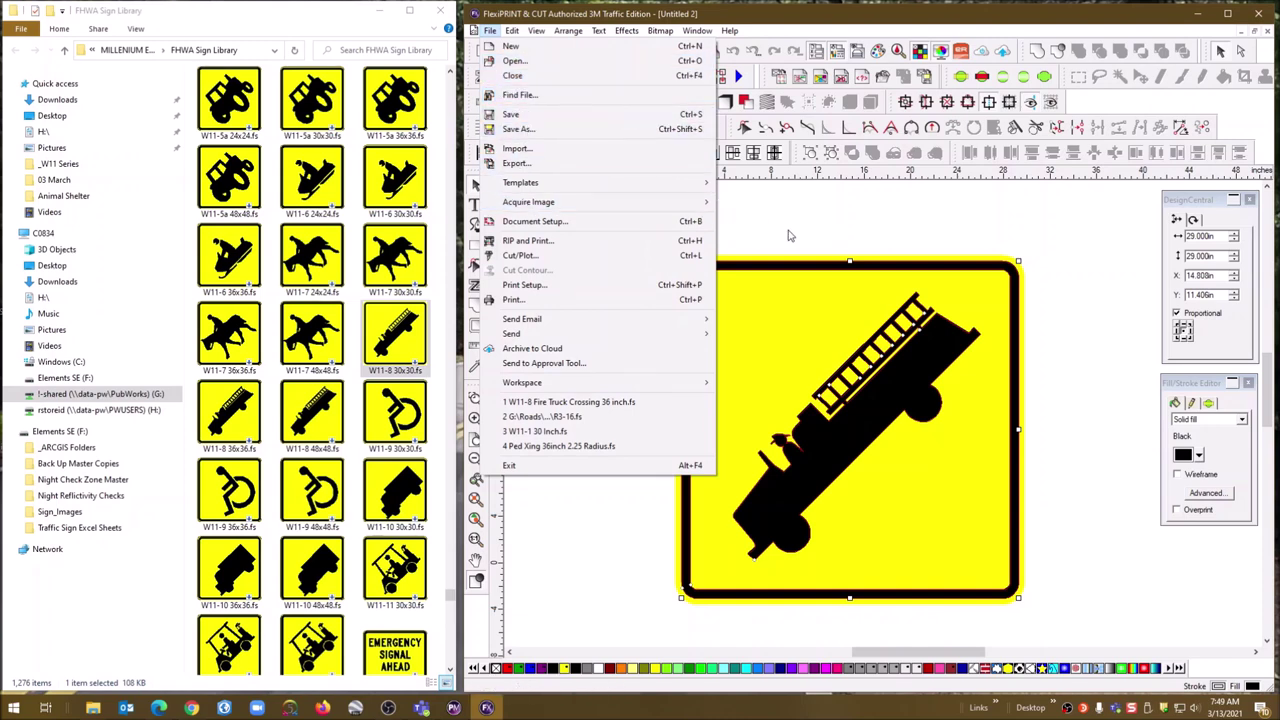
{"action": "left_click", "coordinate": [521, 130]}
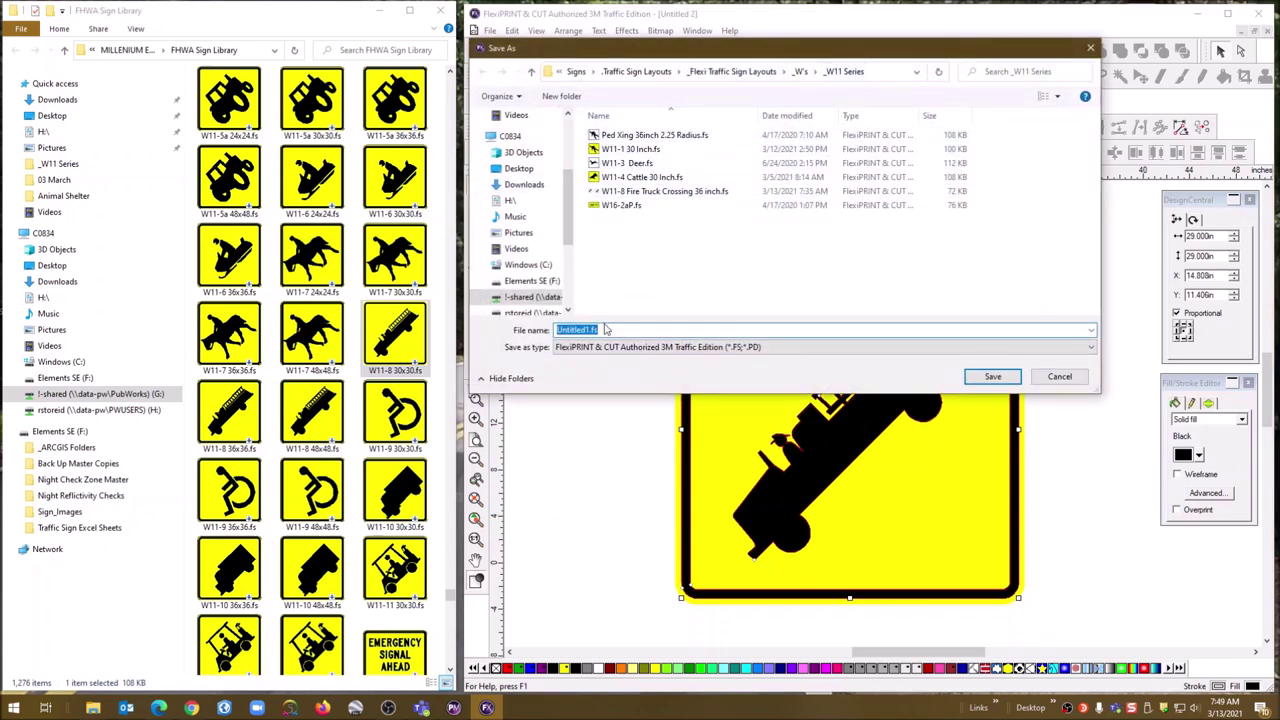
{"action": "type", "text": "W1"}
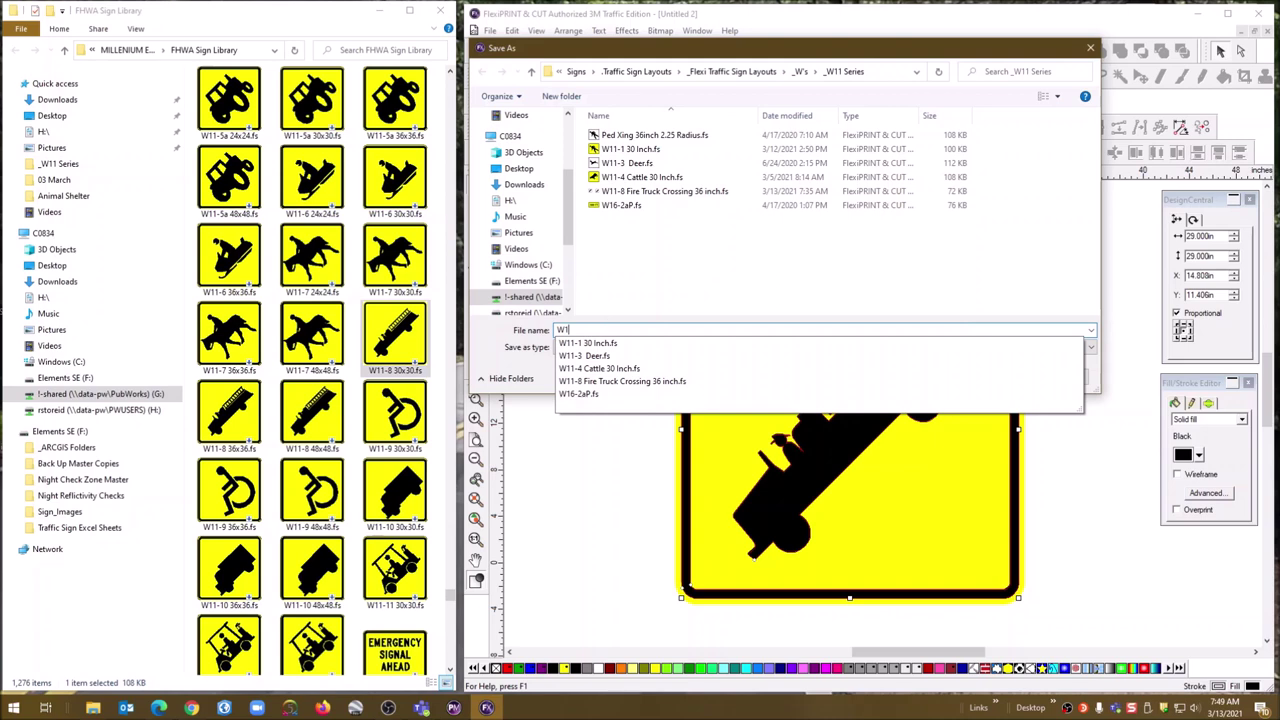
{"action": "type", "text": "1-8"}
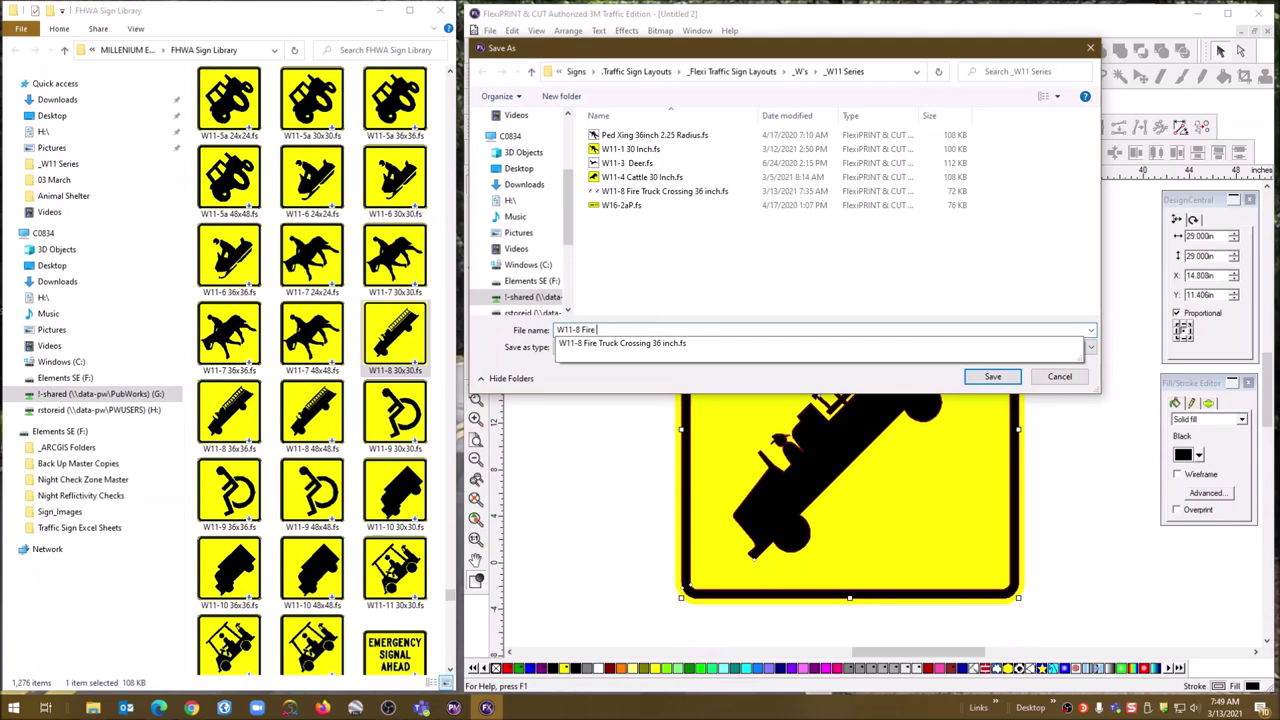
{"action": "type", "text": "Fire Truck Xing 30 Inch"}
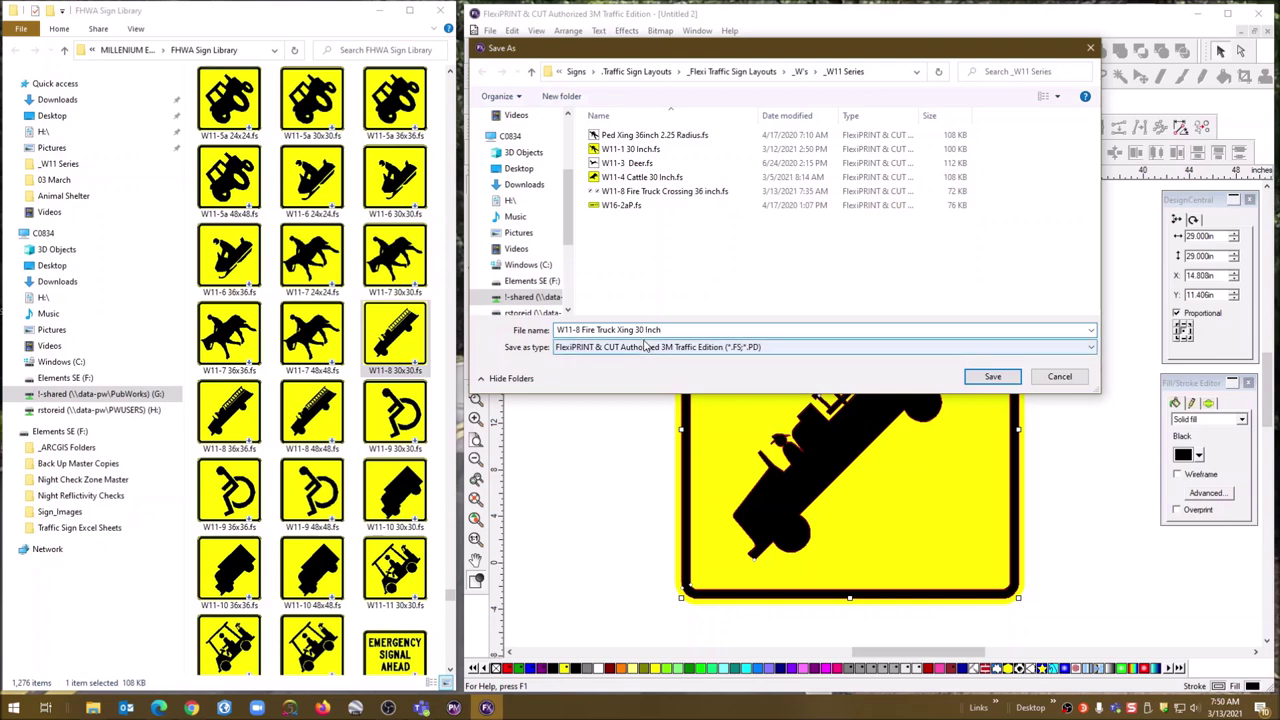
{"action": "left_click", "coordinate": [993, 376]}
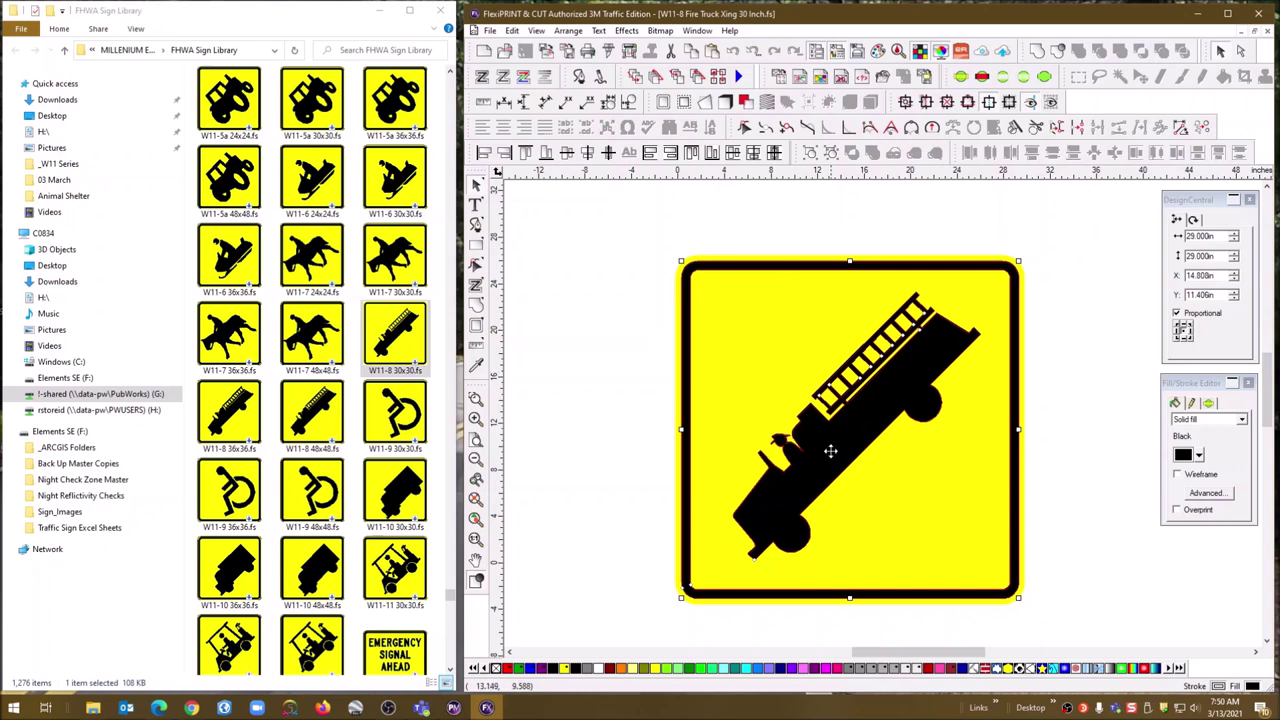
{"action": "left_click", "coordinate": [780, 214]}
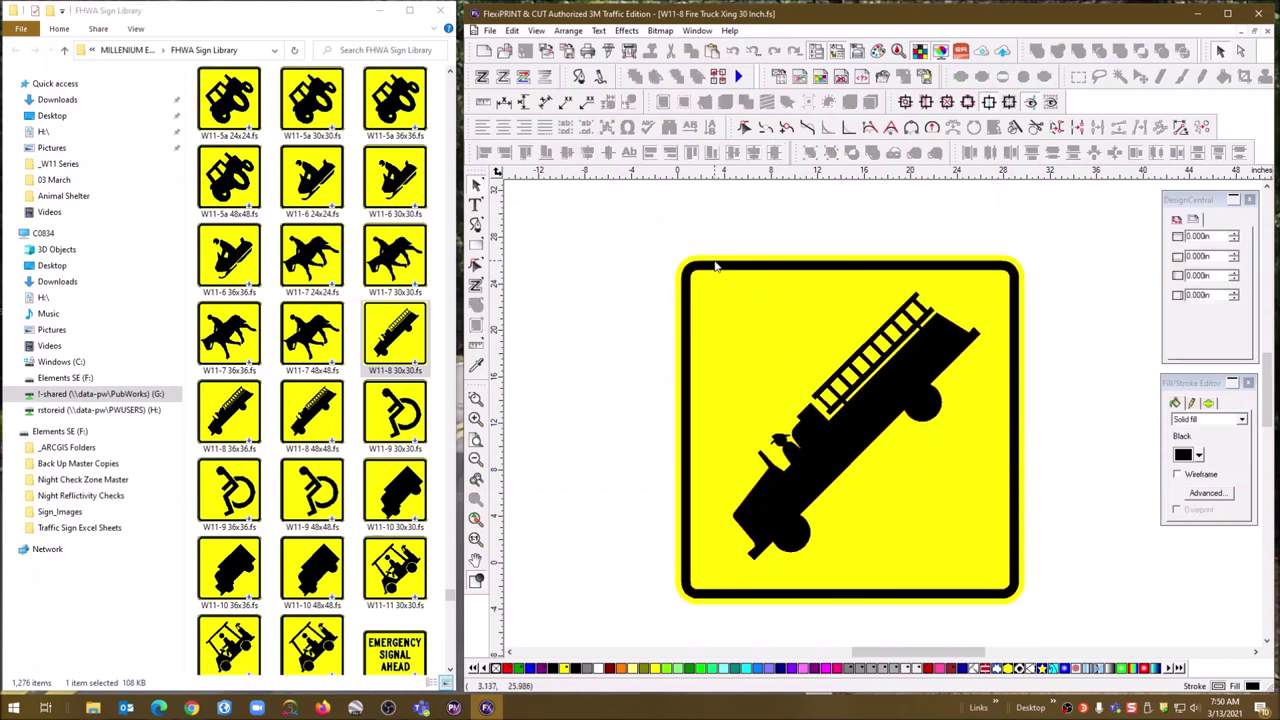
{"action": "left_click", "coordinate": [717, 262]}
{"action": "left_click", "coordinate": [733, 246]}
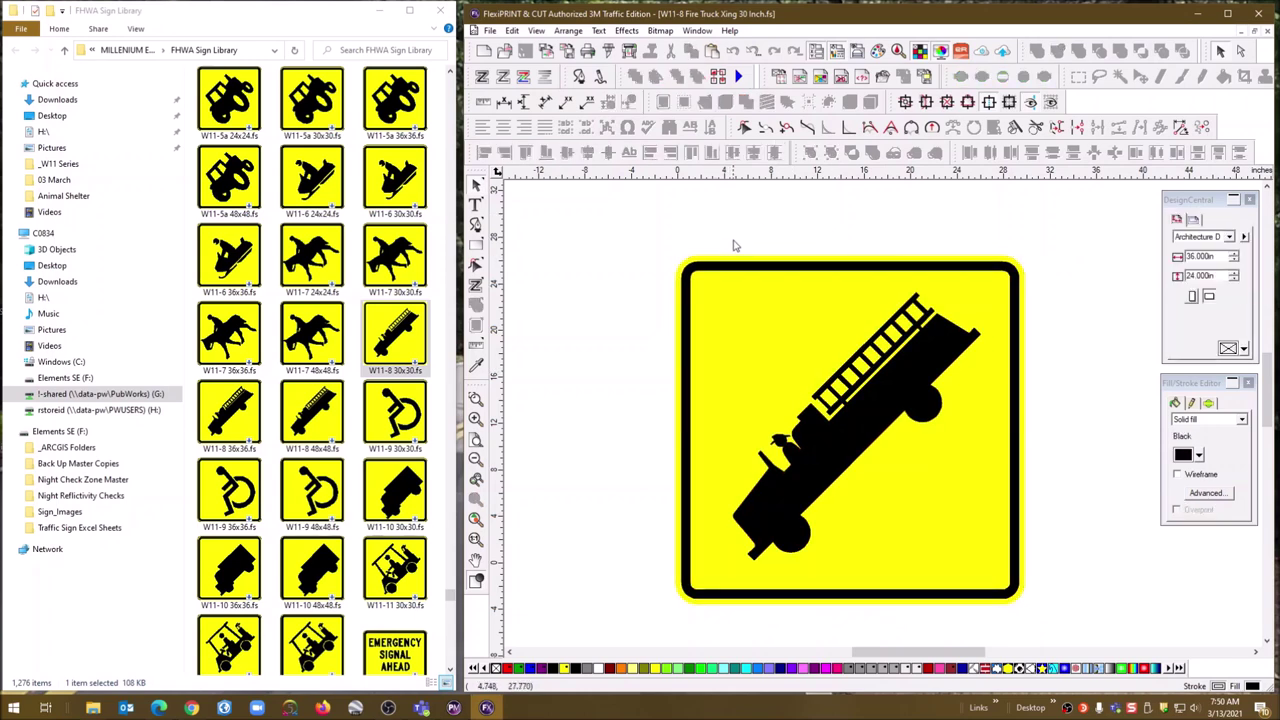
{"action": "left_click", "coordinate": [733, 262]}
{"action": "left_click", "coordinate": [733, 262]}
{"action": "left_click", "coordinate": [731, 263]}
Step: Select the whole sign, set the material width to 30 in for its cut job, and close Cut/Plot without sending
{"action": "left_click_drag", "start_coordinate": [650, 240], "coordinate": [1063, 618]}
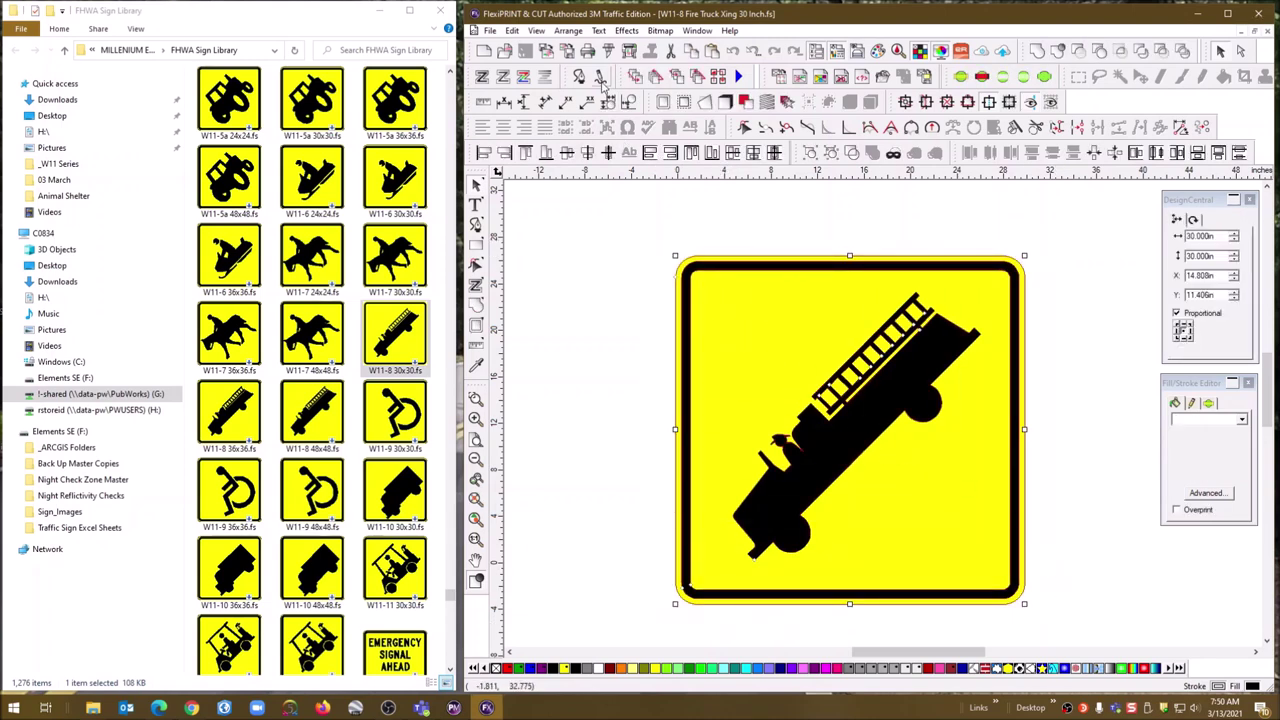
{"action": "left_click", "coordinate": [607, 51]}
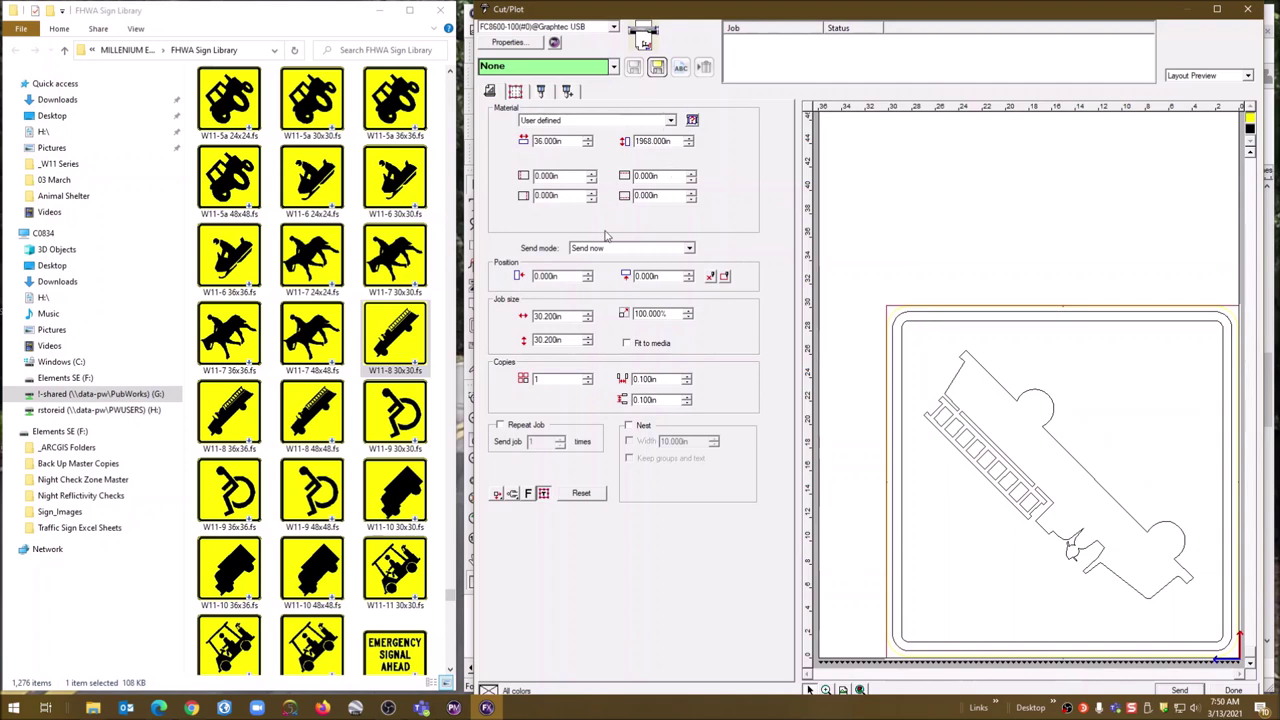
{"action": "left_click_drag", "start_coordinate": [565, 141], "coordinate": [542, 144]}
{"action": "type", "text": "30"}
{"action": "key", "text": "Return"}
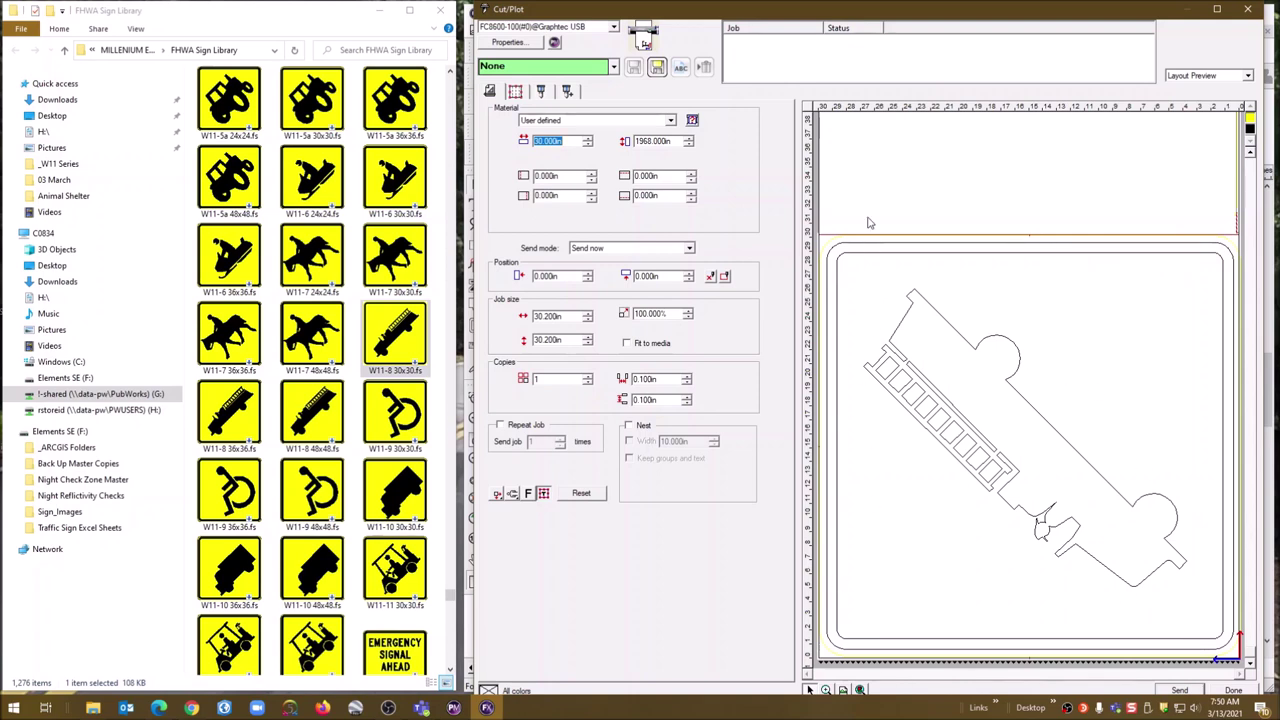
{"action": "left_click", "coordinate": [1252, 10]}
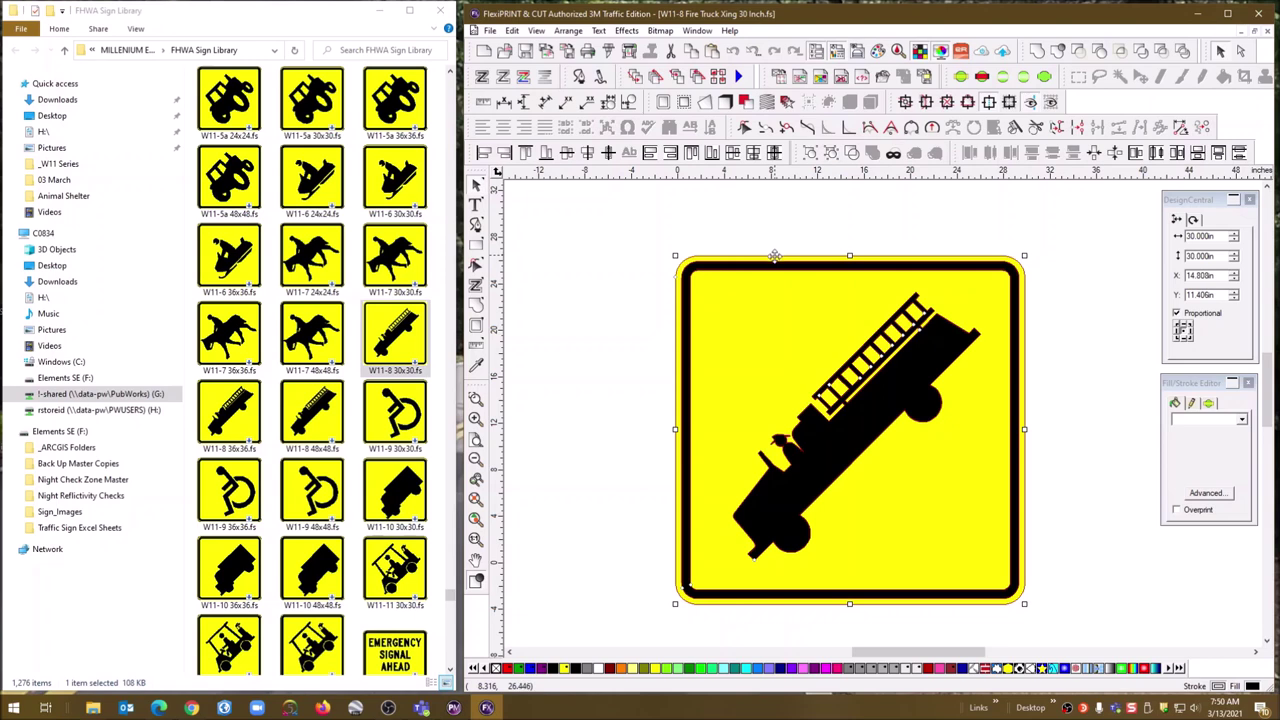
Step: Clear the selection, pick only the sign's black border artwork, and open it in Cut/Plot
{"action": "key", "text": "Escape"}
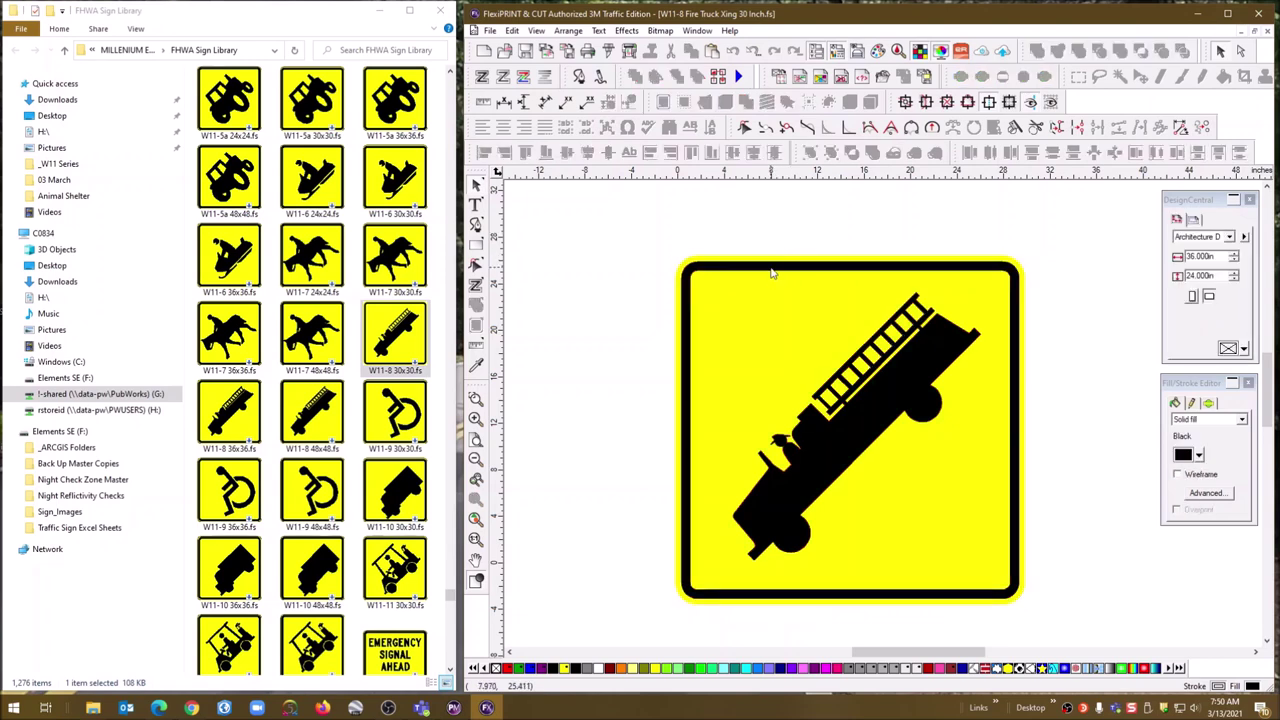
{"action": "left_click", "coordinate": [771, 272]}
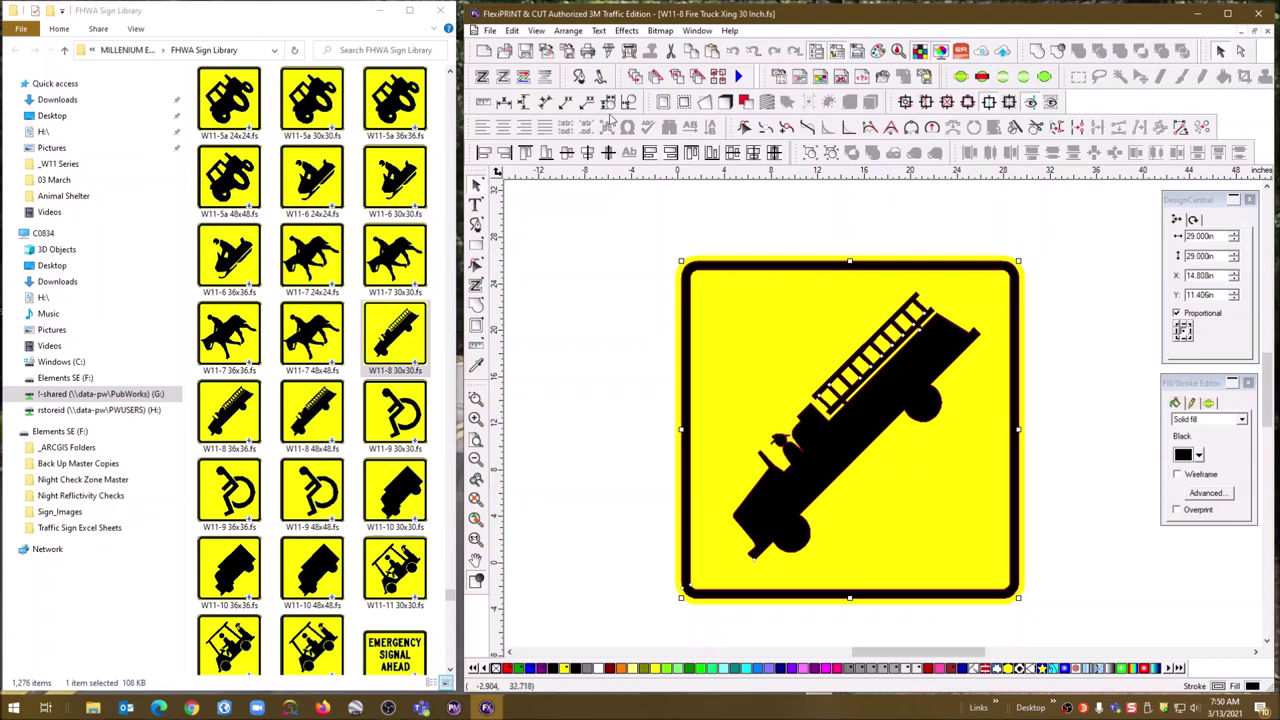
{"action": "left_click", "coordinate": [608, 52]}
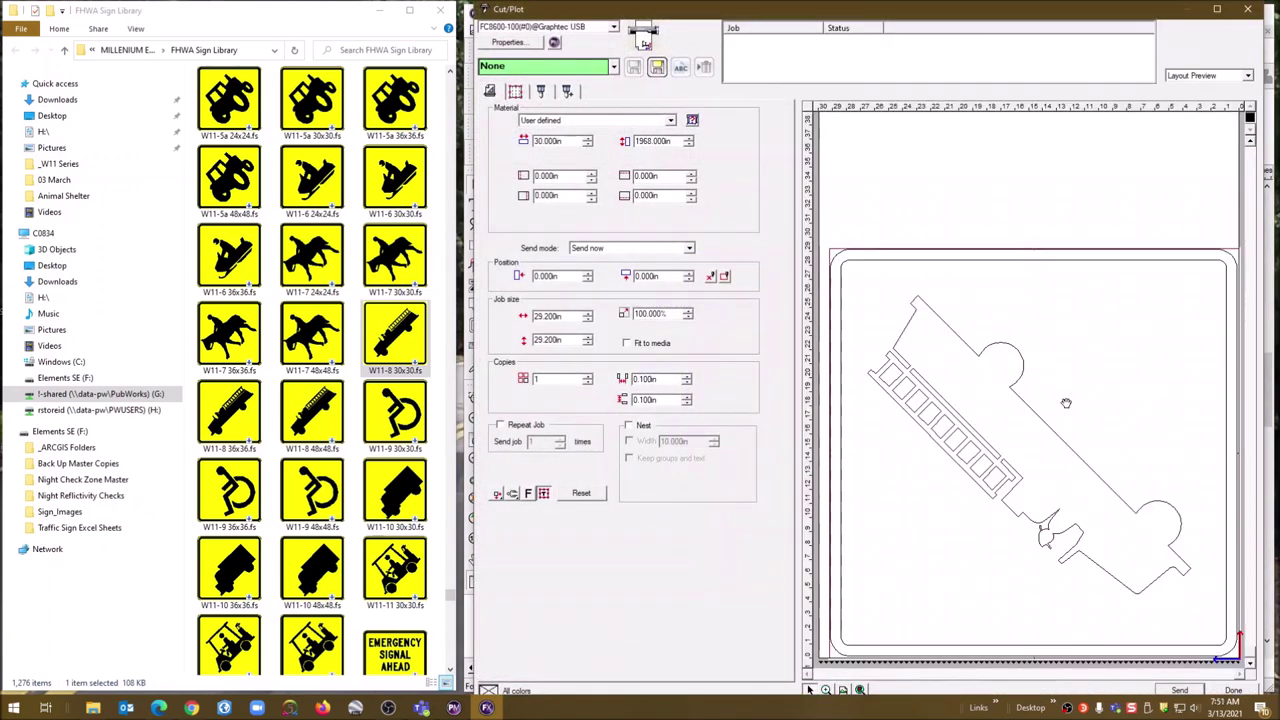
{"action": "right_click", "coordinate": [1046, 321]}
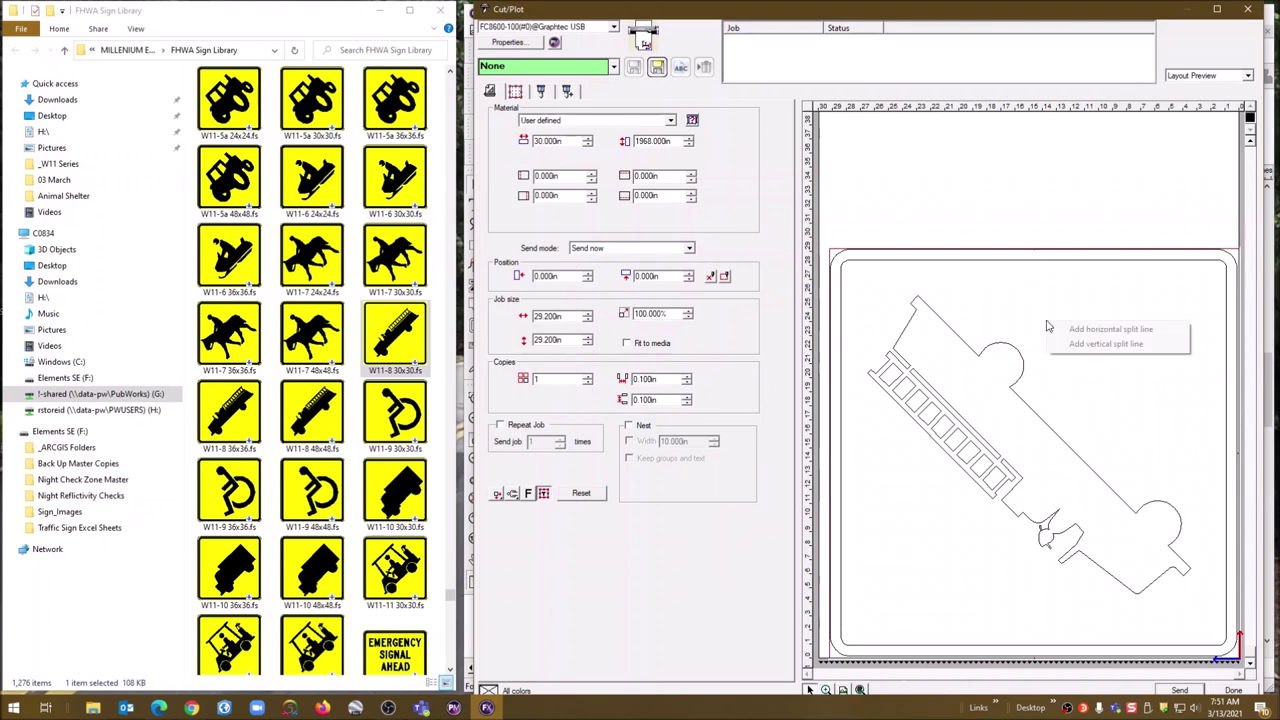
{"action": "left_click", "coordinate": [1113, 214]}
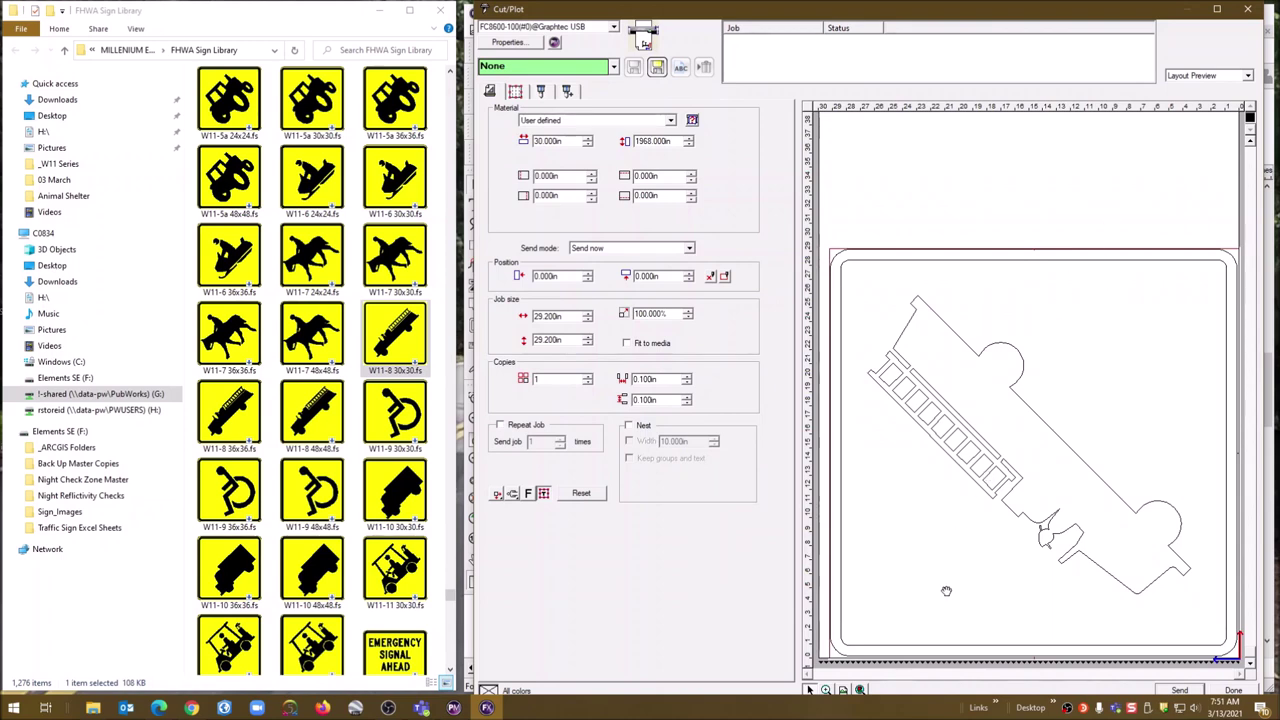
Step: Add a horizontal split line on each side of the fire truck, from the symbol out to the border, at about 12 in height
{"action": "right_click", "coordinate": [914, 486]}
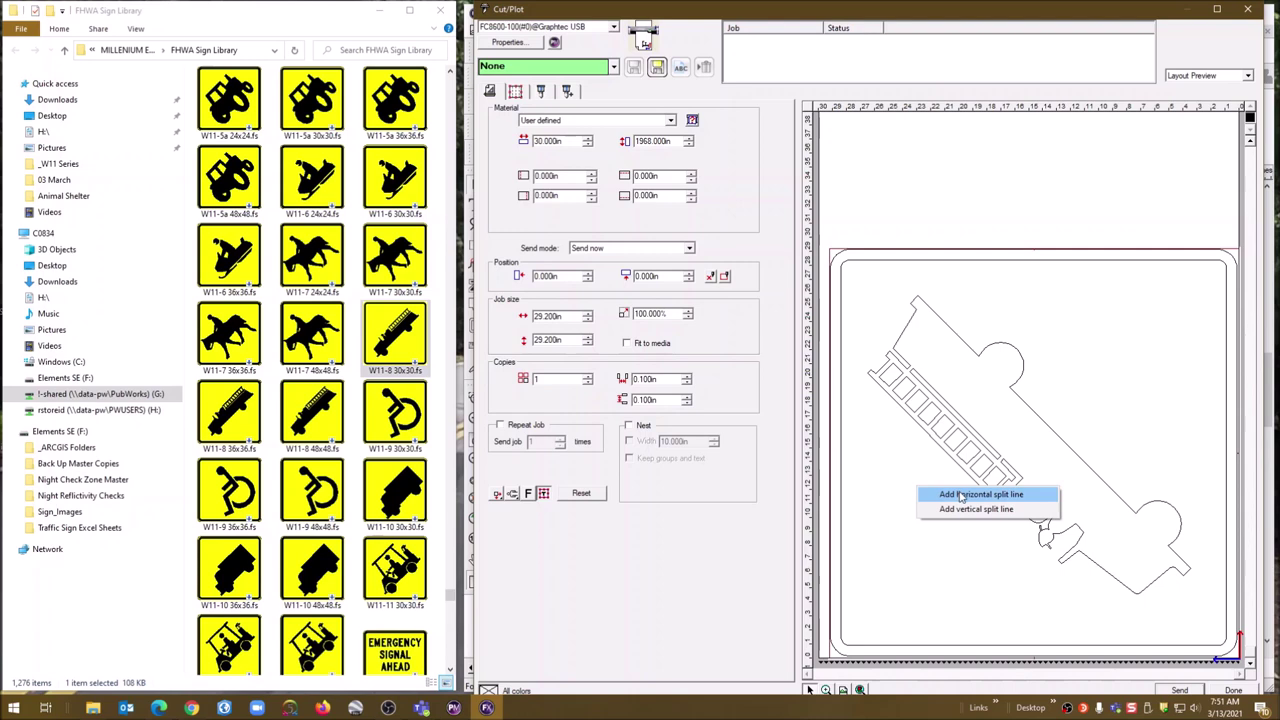
{"action": "left_click", "coordinate": [960, 495]}
{"action": "right_click", "coordinate": [1133, 490]}
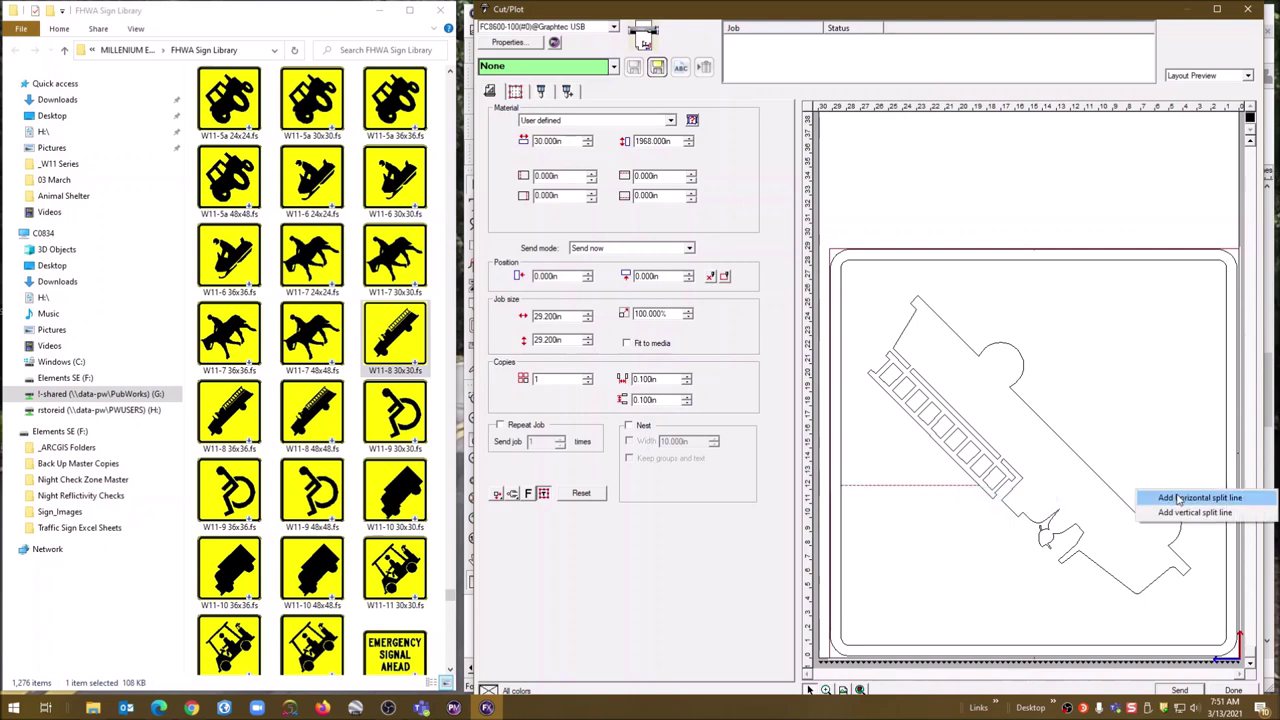
{"action": "left_click", "coordinate": [1160, 494]}
Step: Add vertical split lines above and below the fire truck, and shift the lower one sideways to meet the driver figure
{"action": "right_click", "coordinate": [1072, 311]}
{"action": "left_click", "coordinate": [1110, 337]}
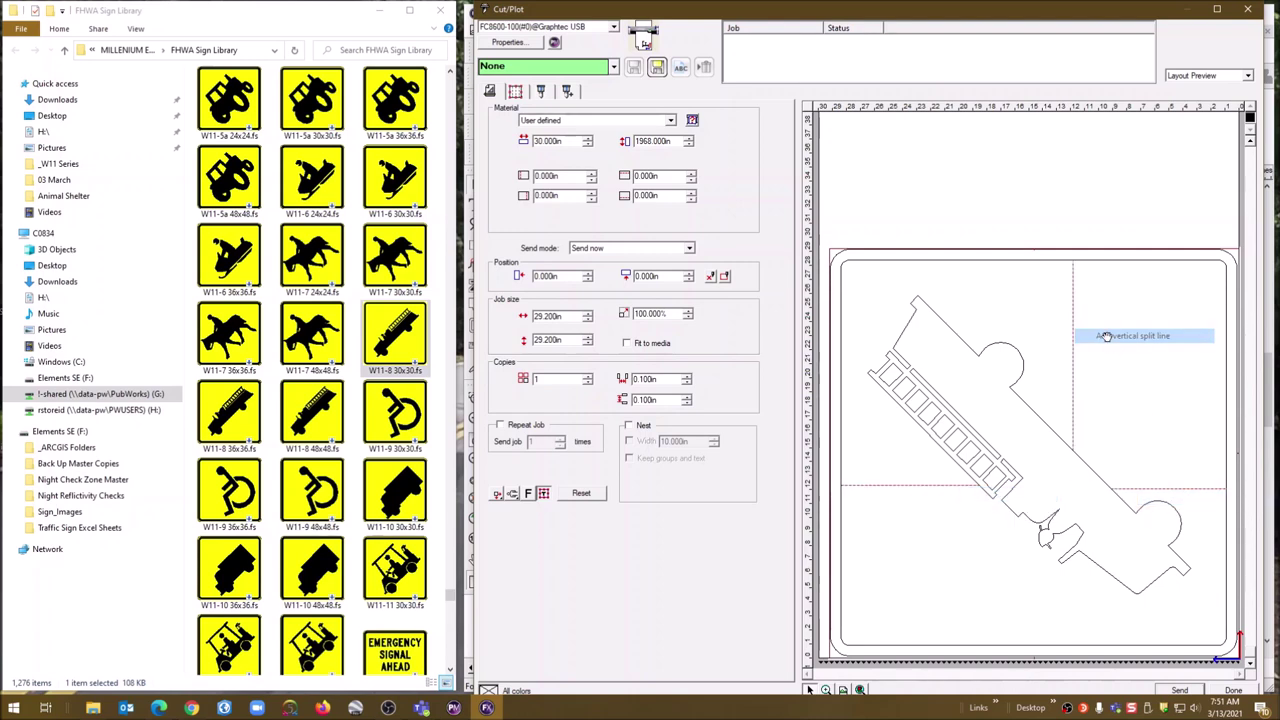
{"action": "right_click", "coordinate": [1078, 593]}
{"action": "left_click", "coordinate": [1090, 614]}
{"action": "left_click_drag", "start_coordinate": [1081, 616], "coordinate": [1056, 627]}
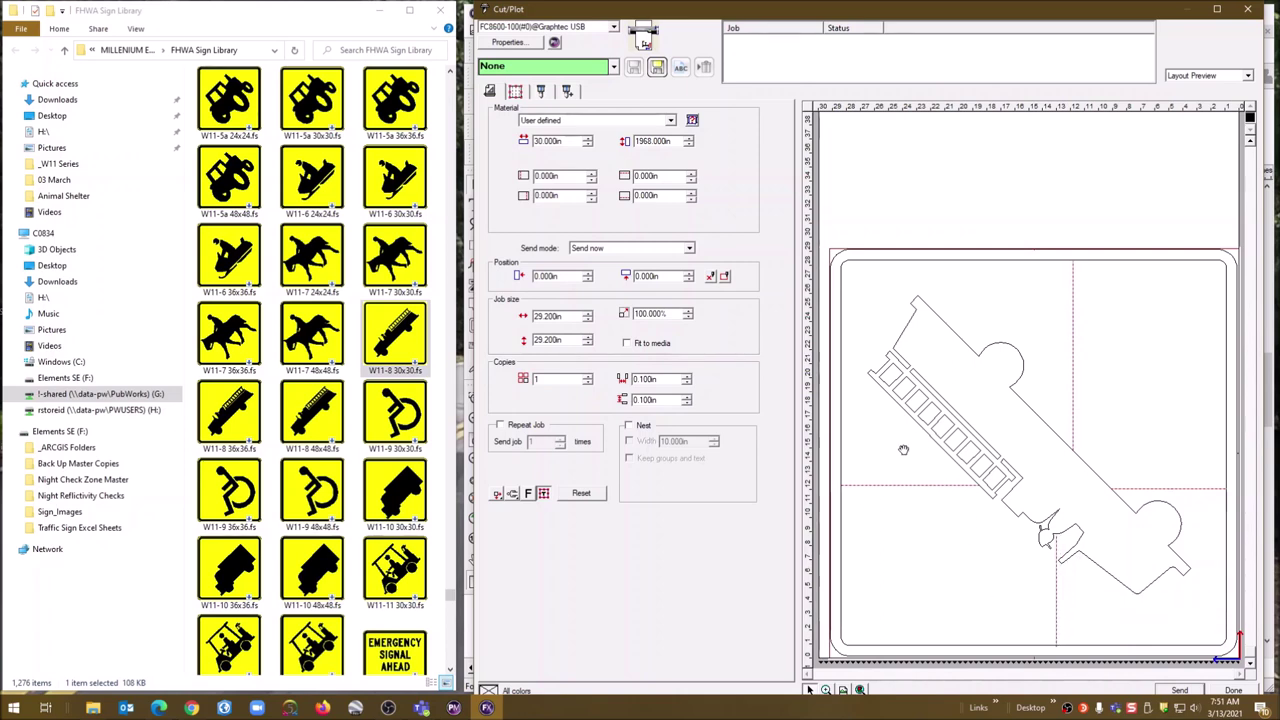
Step: Add four more horizontal split lines from the fire truck out to the border, at heights of about 23, 19, 16 and 5 in
{"action": "right_click", "coordinate": [882, 331]}
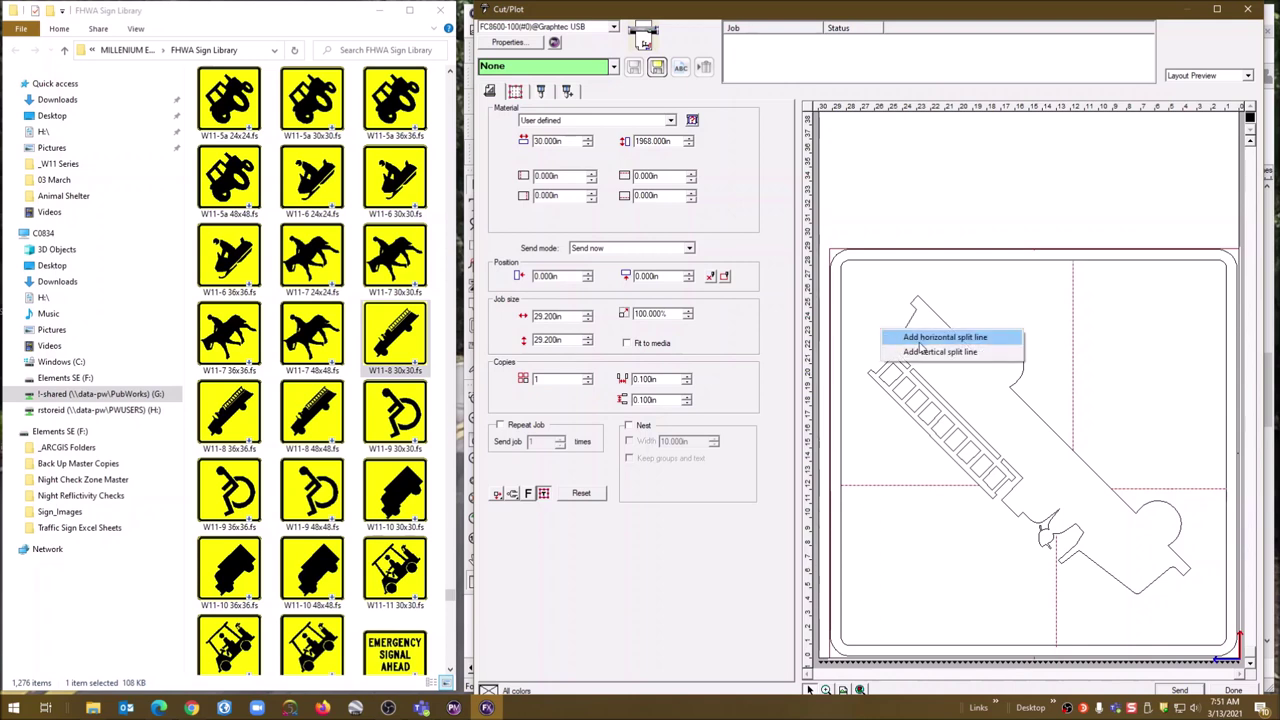
{"action": "left_click", "coordinate": [921, 340]}
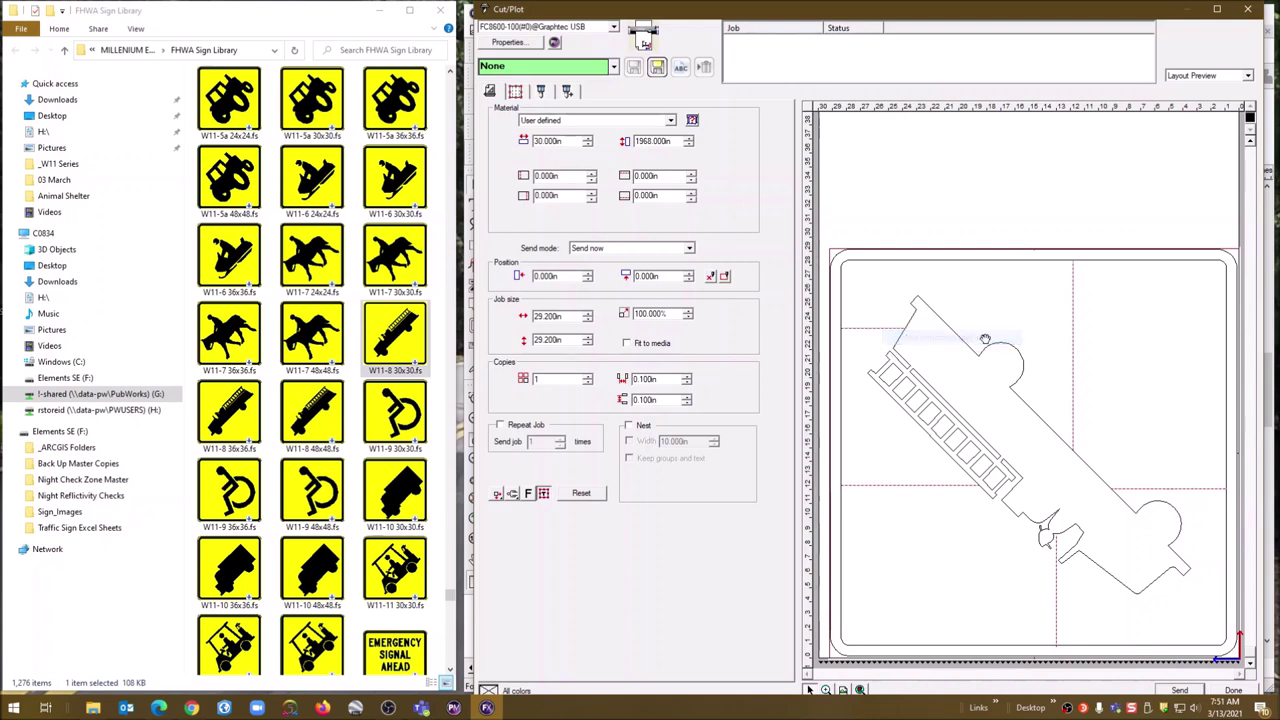
{"action": "right_click", "coordinate": [1035, 389]}
{"action": "left_click", "coordinate": [1098, 401]}
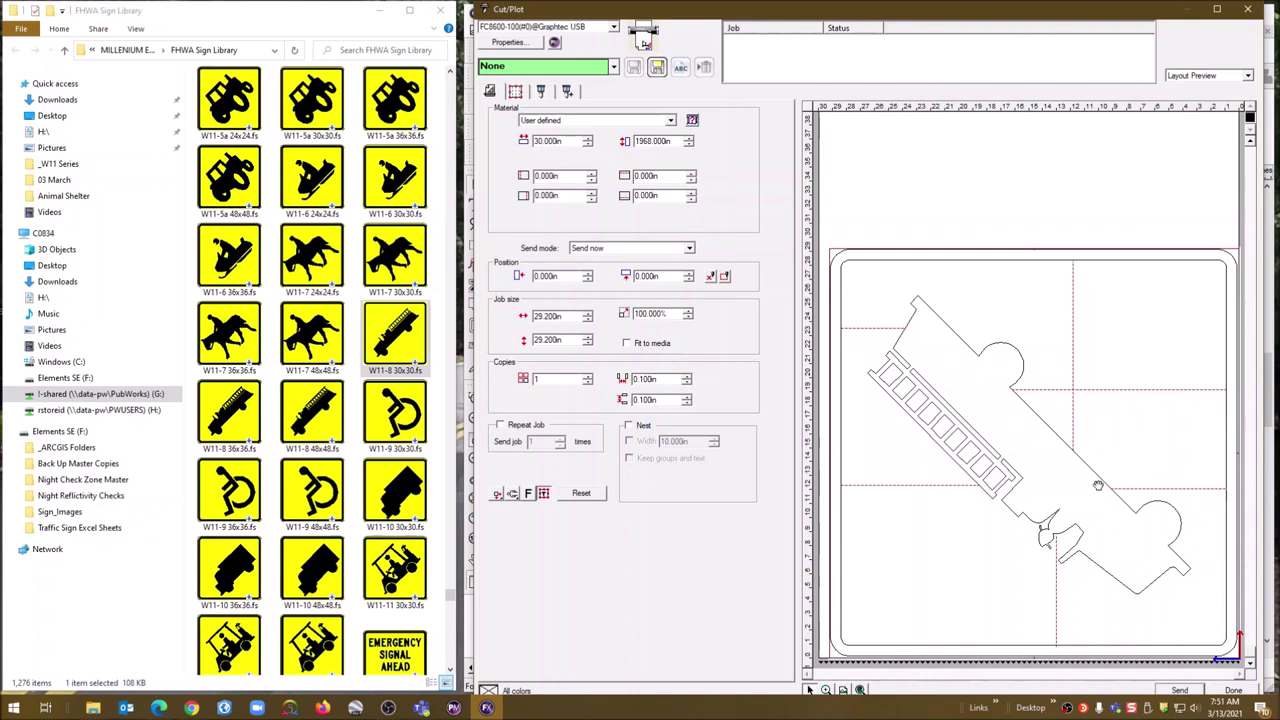
{"action": "right_click", "coordinate": [886, 429]}
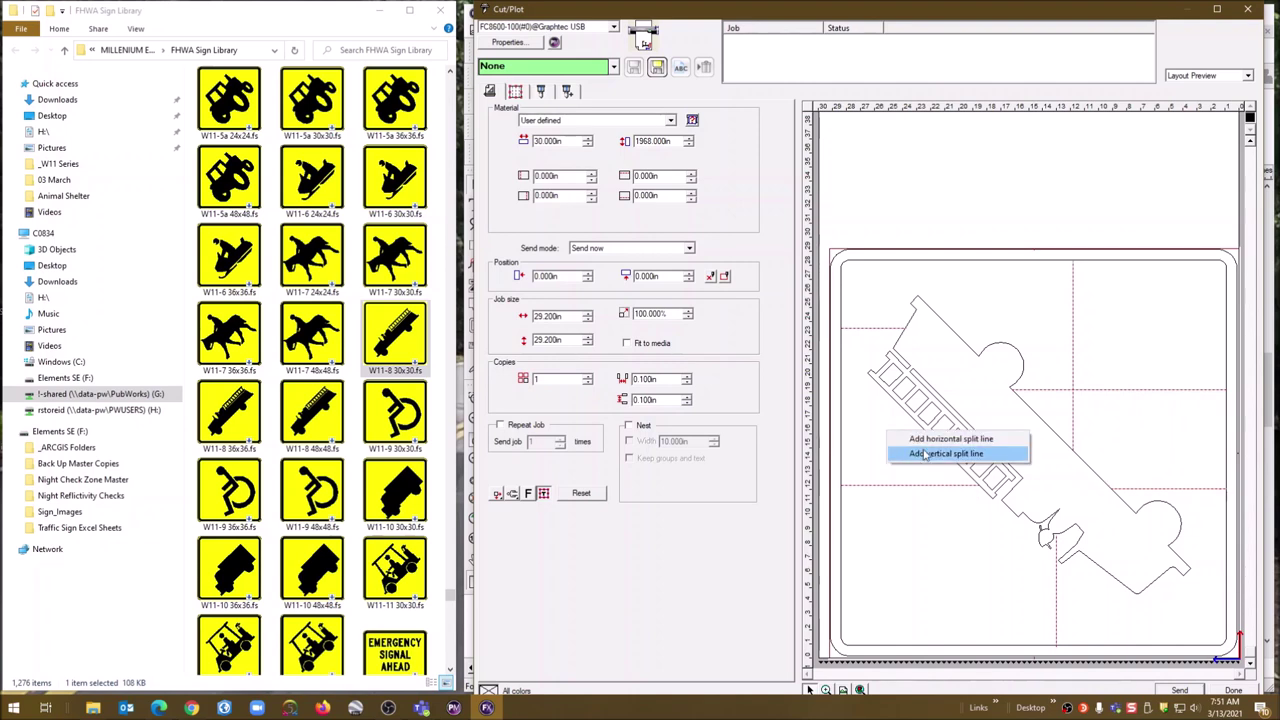
{"action": "left_click", "coordinate": [965, 439]}
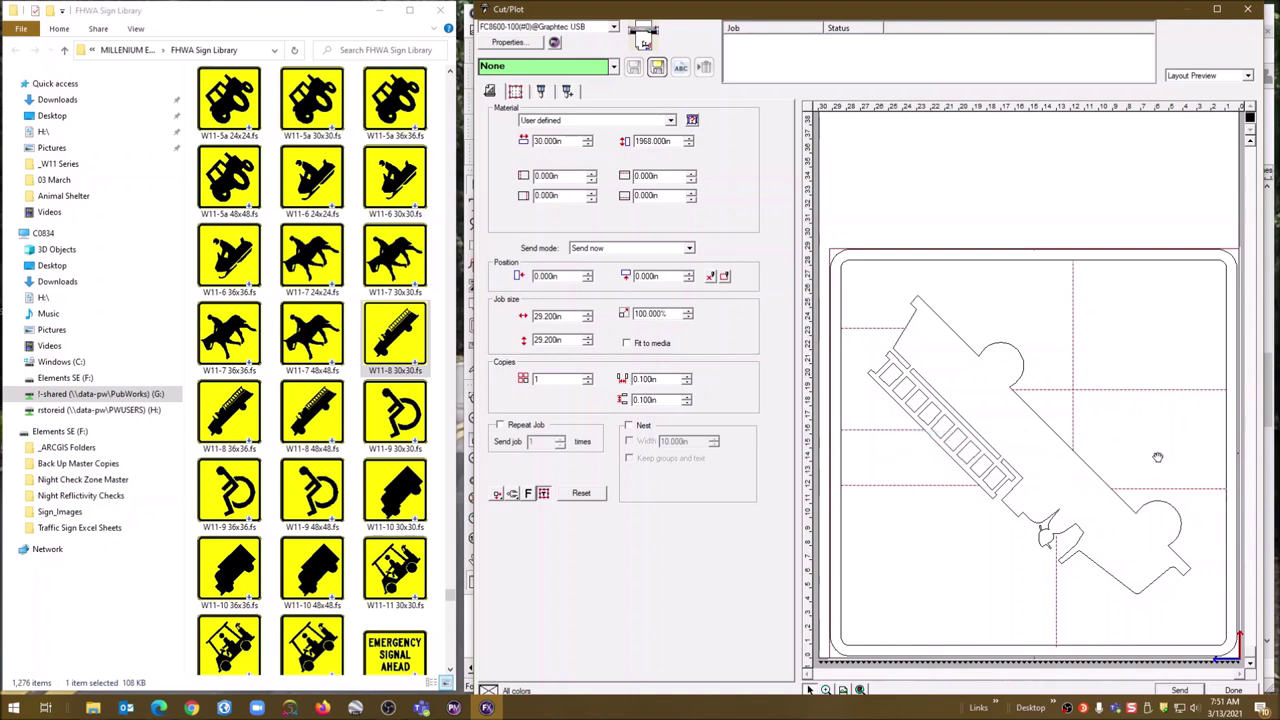
{"action": "right_click", "coordinate": [1173, 596]}
{"action": "left_click", "coordinate": [1188, 597]}
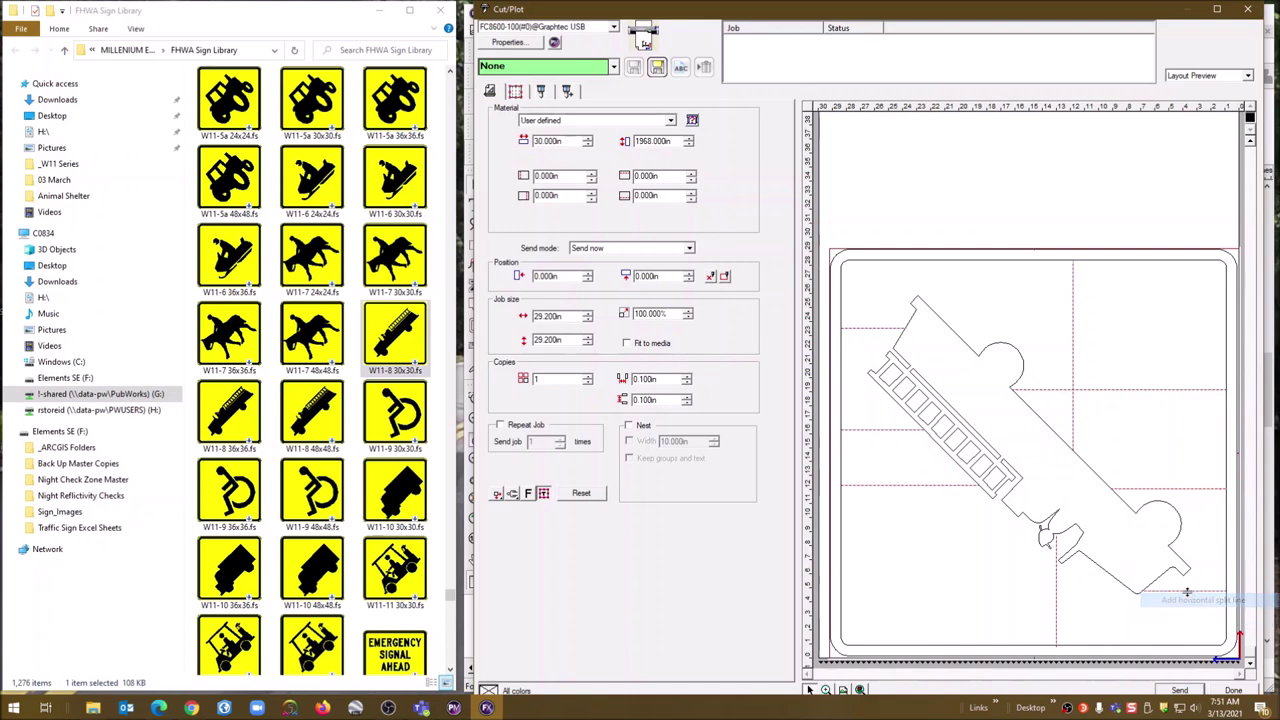
Step: Add a vertical split line below the truck, shift it sideways to the ladder's lower end, and add another vertical split line above the truck
{"action": "right_click", "coordinate": [959, 525]}
{"action": "left_click", "coordinate": [1012, 552]}
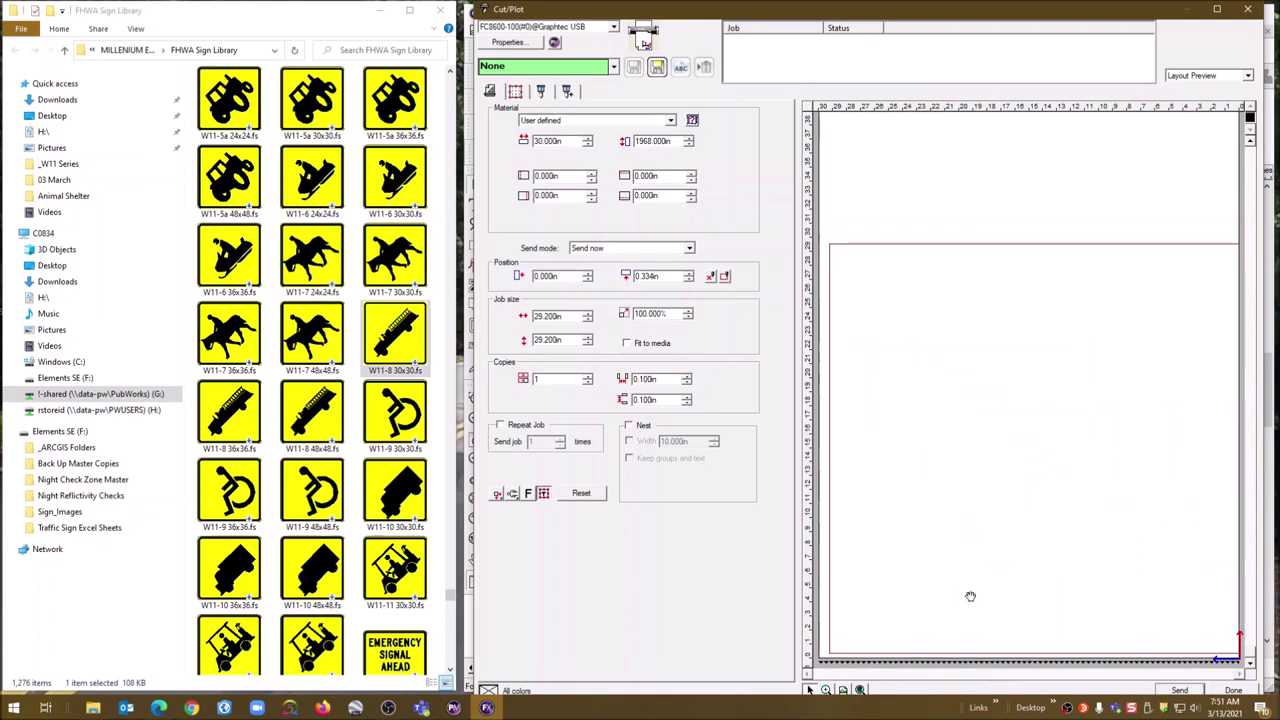
{"action": "left_click_drag", "start_coordinate": [962, 595], "coordinate": [998, 581]}
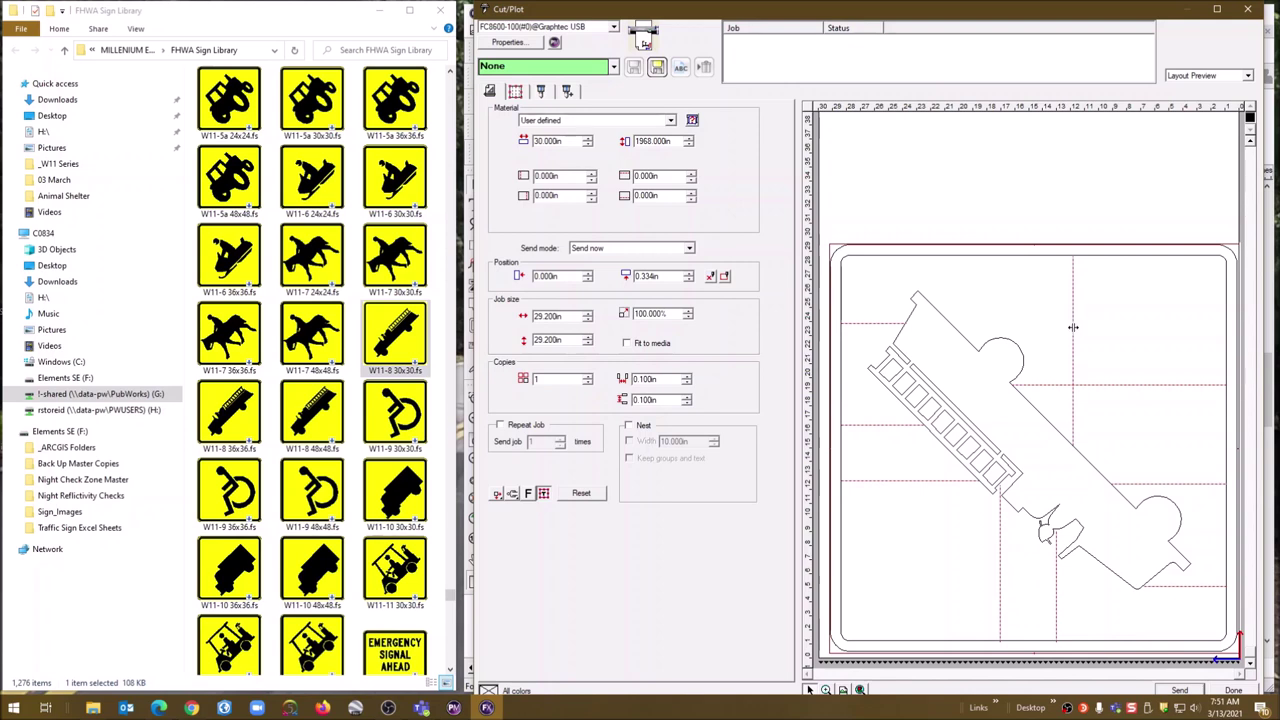
{"action": "mouse_move", "coordinate": [1073, 328]}
{"action": "left_mouse_down"}
{"action": "mouse_move", "coordinate": [1085, 328]}
{"action": "mouse_move", "coordinate": [1073, 331]}
{"action": "left_mouse_up"}
{"action": "right_click", "coordinate": [993, 284]}
{"action": "left_click", "coordinate": [1041, 310]}
Step: Close Cut/Plot without sending, close the fire truck sign file with its changes kept, and start a blank document
{"action": "left_click", "coordinate": [1247, 10]}
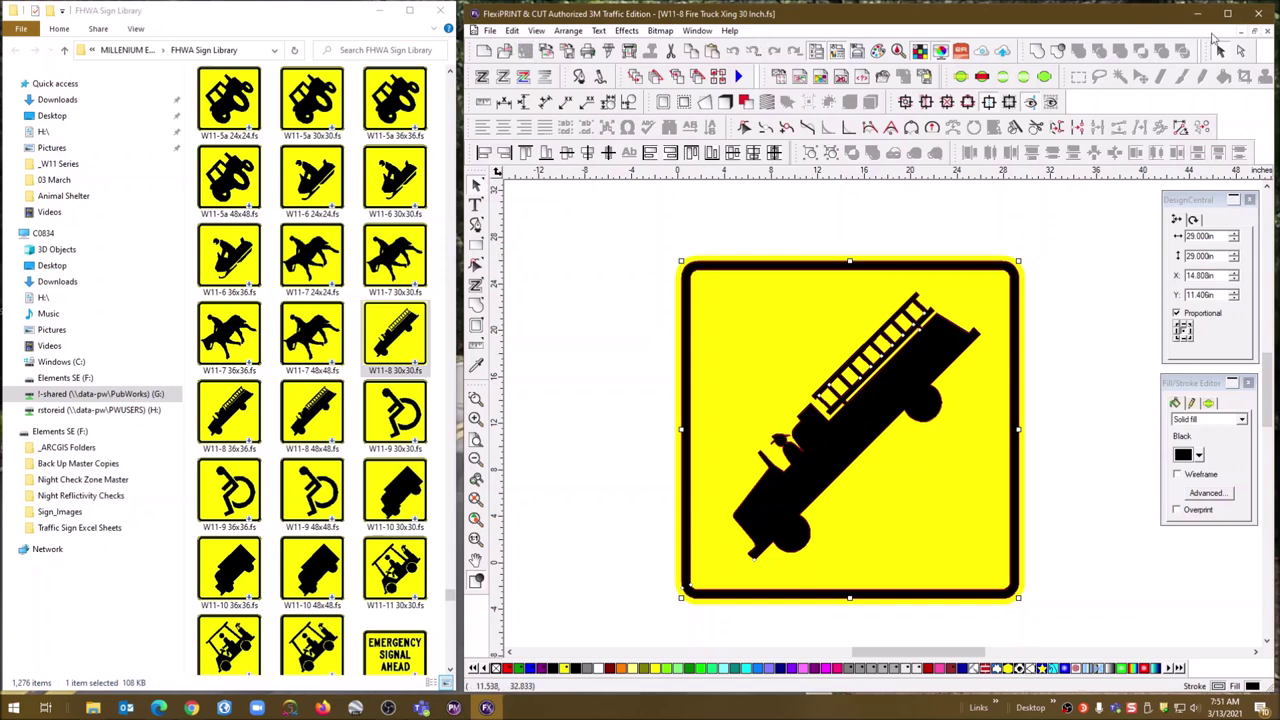
{"action": "left_click", "coordinate": [1267, 32]}
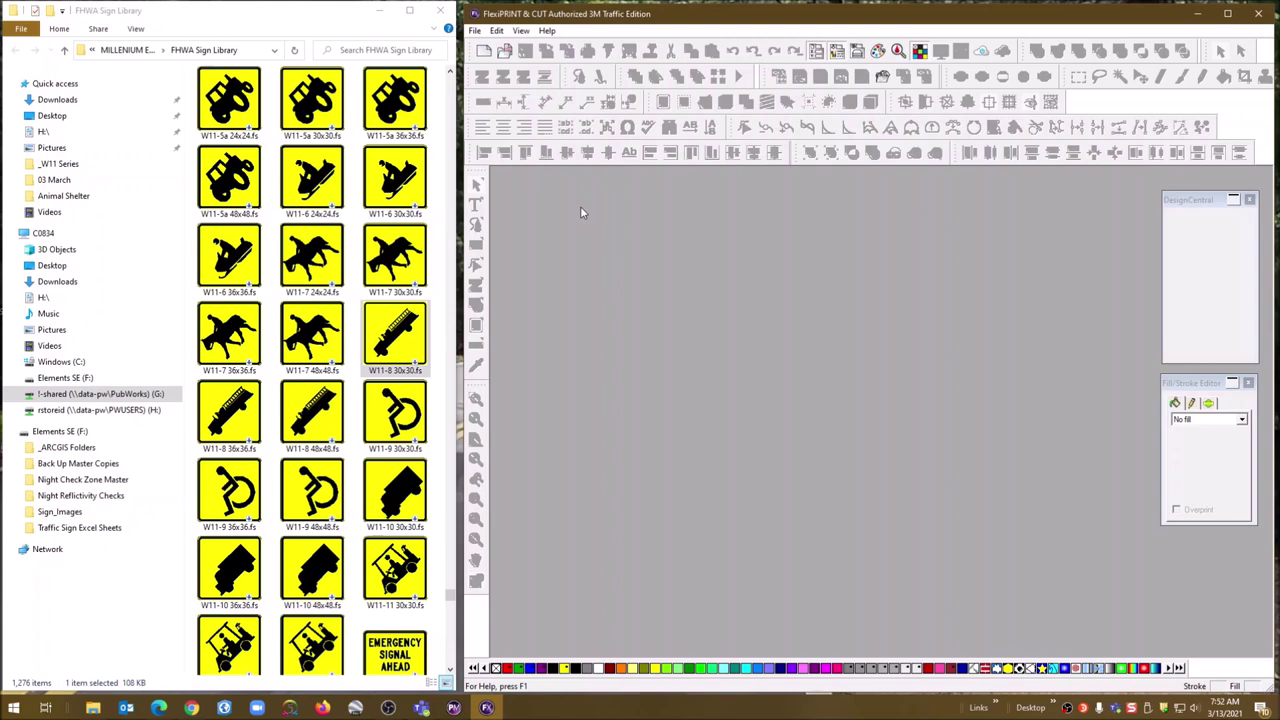
{"action": "left_click", "coordinate": [483, 52]}
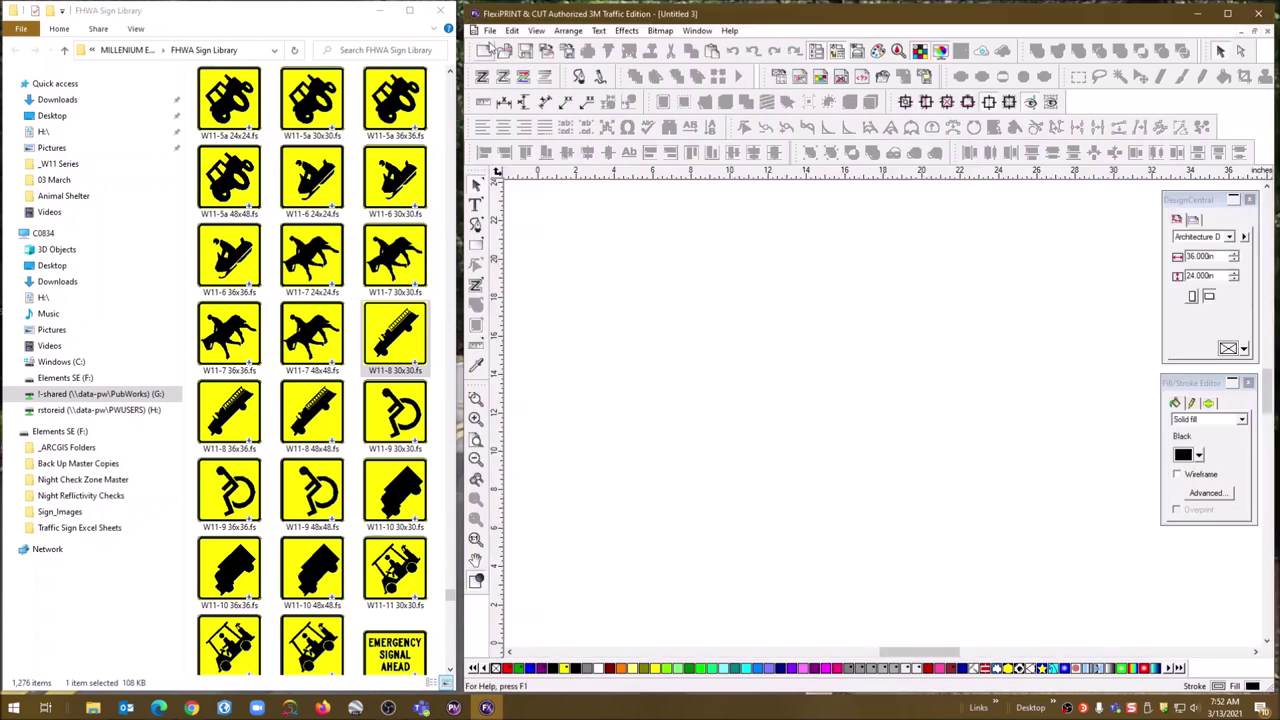
Step: Reopen W11-8 Fire Truck Xing 30 Inch.fs from the _W11 Series folder and clear the selection
{"action": "left_click", "coordinate": [490, 30]}
{"action": "left_click", "coordinate": [513, 61]}
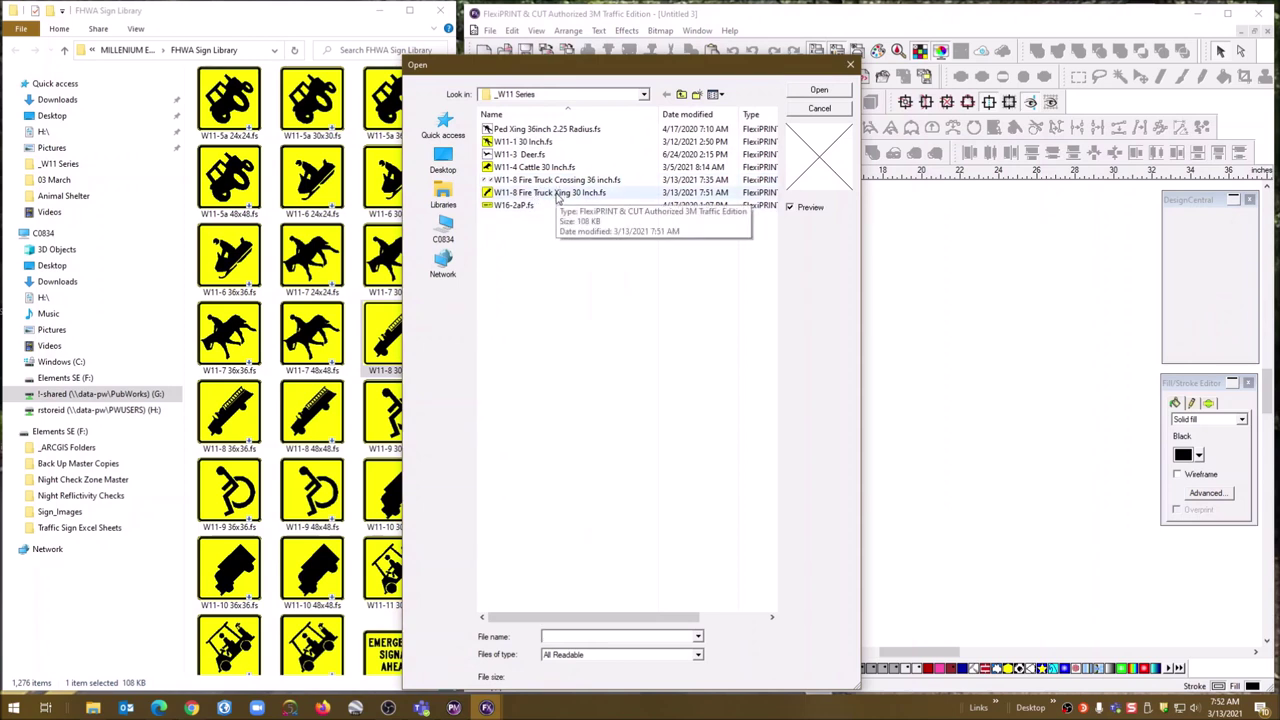
{"action": "left_click", "coordinate": [558, 193]}
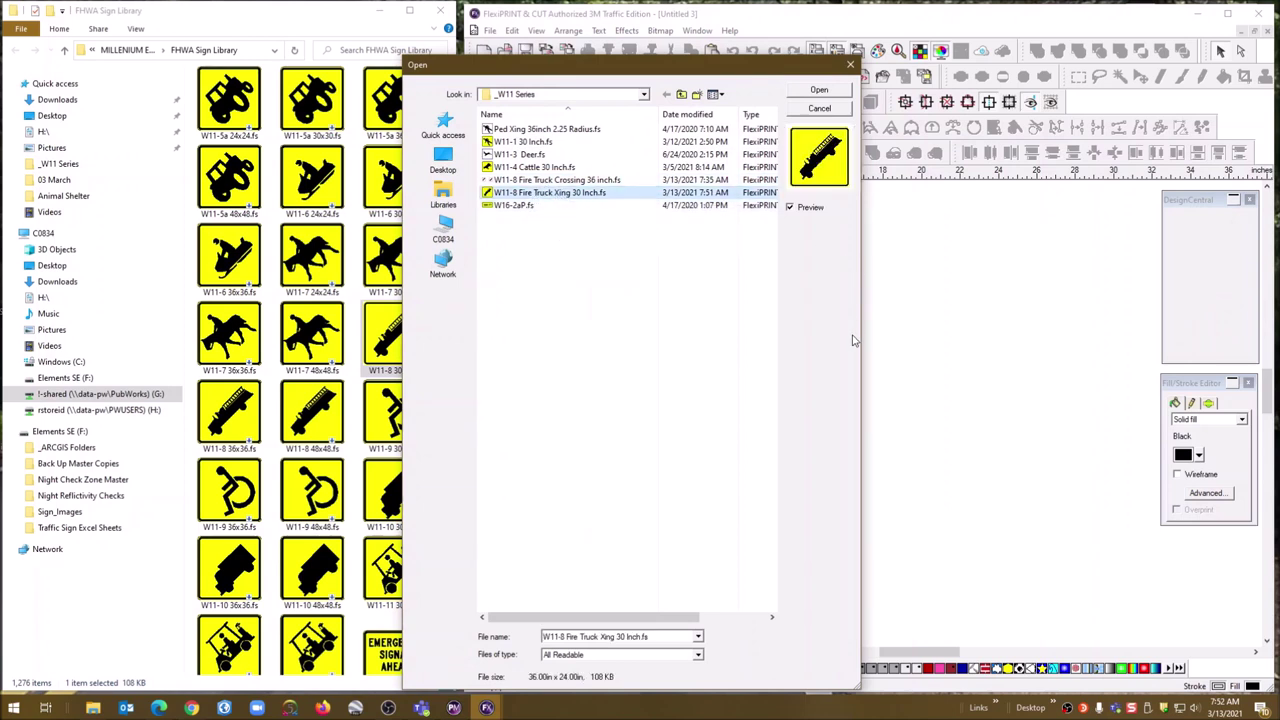
{"action": "double_click", "coordinate": [541, 193]}
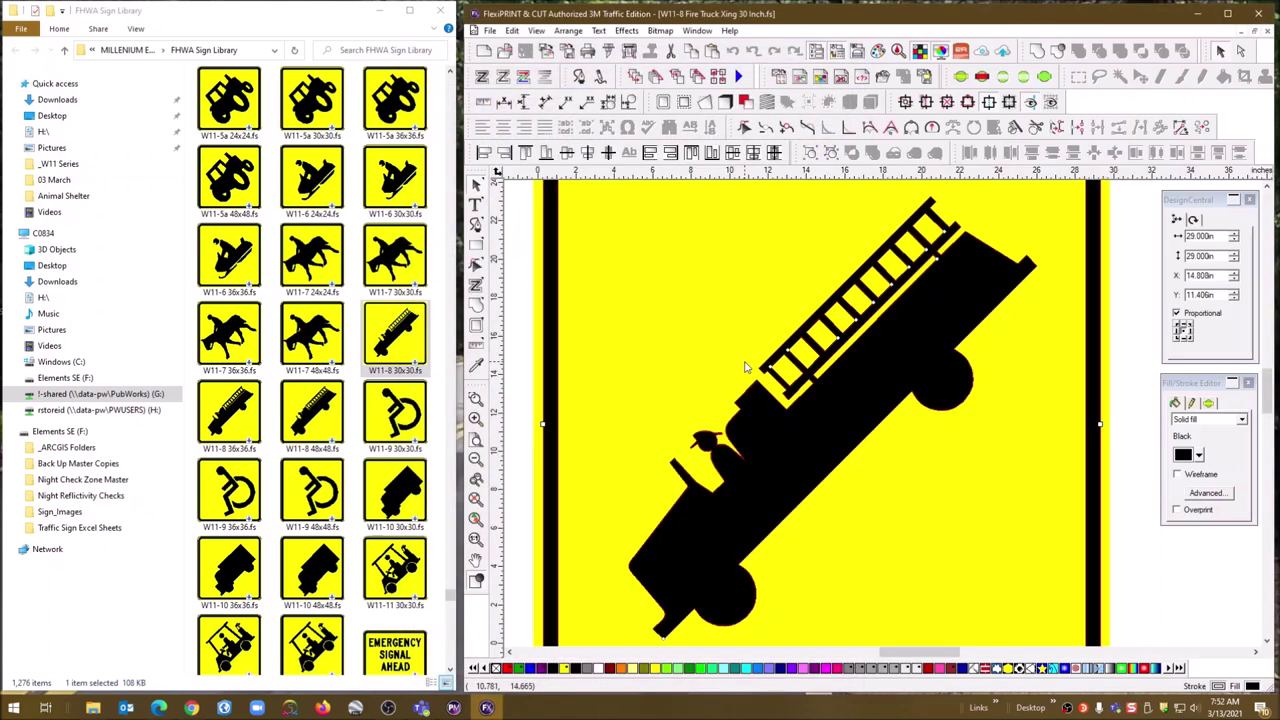
{"action": "scroll", "coordinate": [745, 367], "scroll_direction": "down", "scroll_amount": 2}
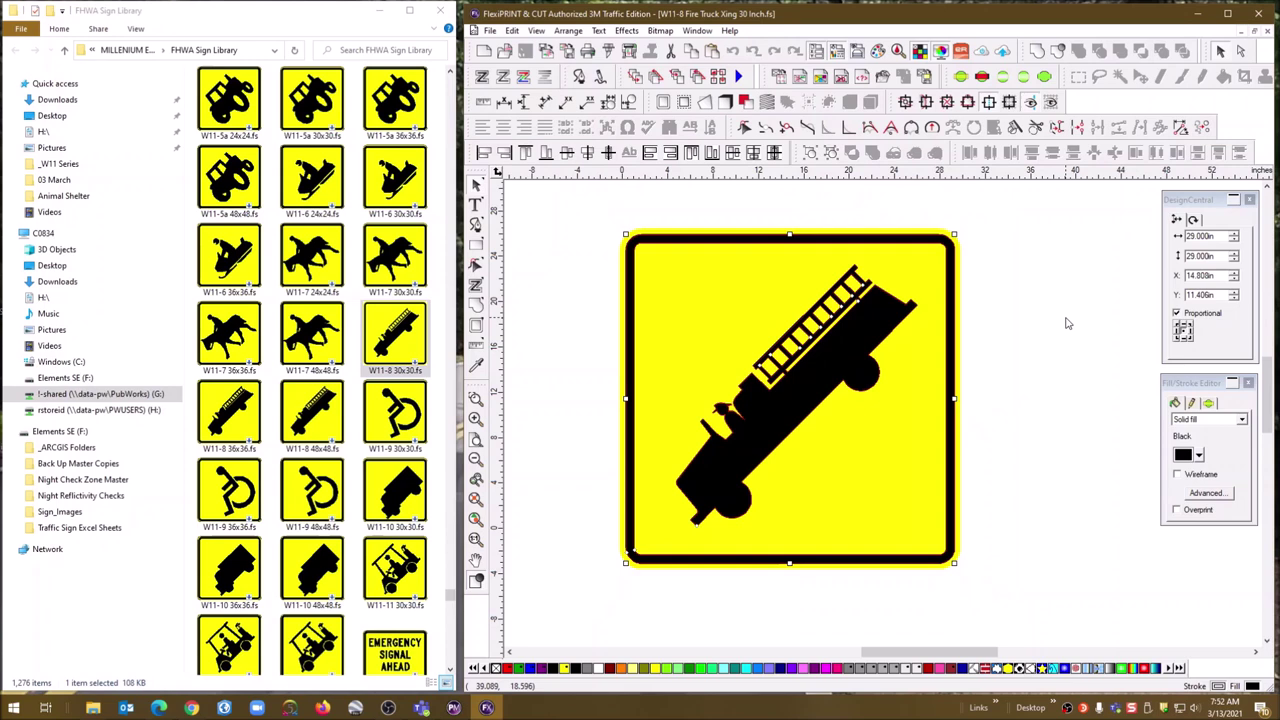
{"action": "left_click", "coordinate": [1067, 323]}
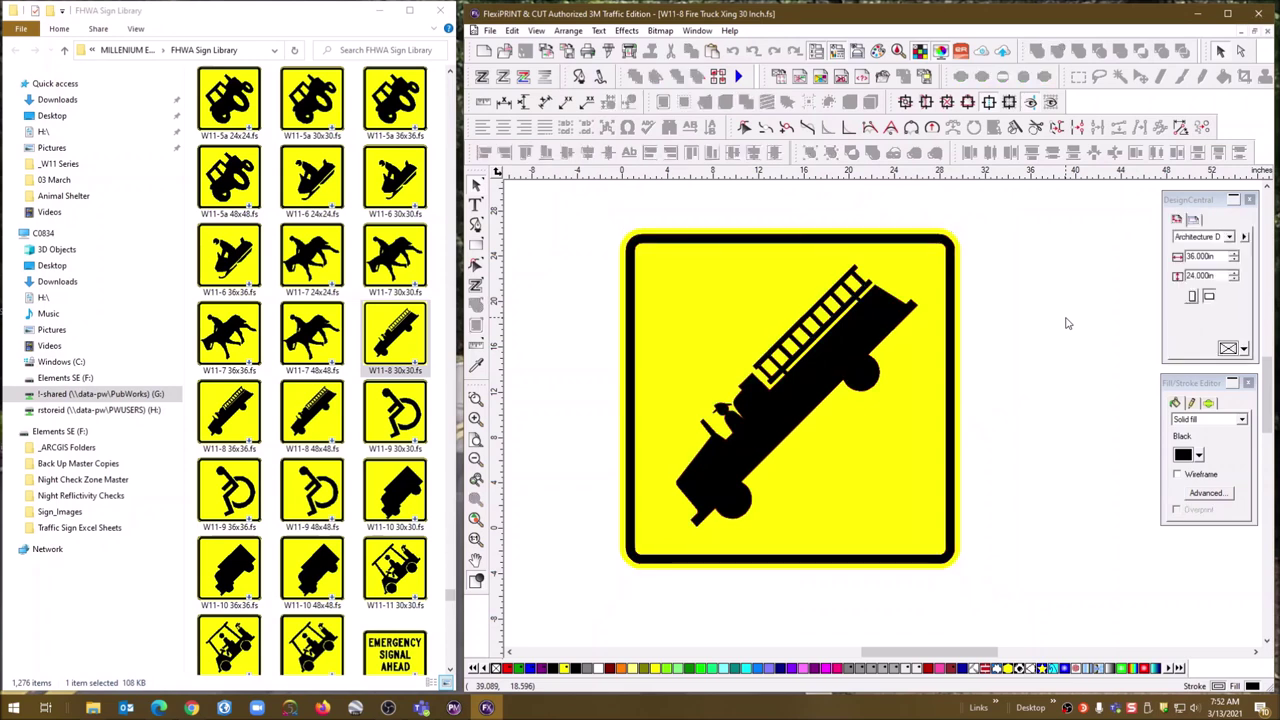
Step: Check the black artwork's split lines in Cut/Plot without sending, and close the sign file, saving its changes
{"action": "left_click", "coordinate": [880, 330]}
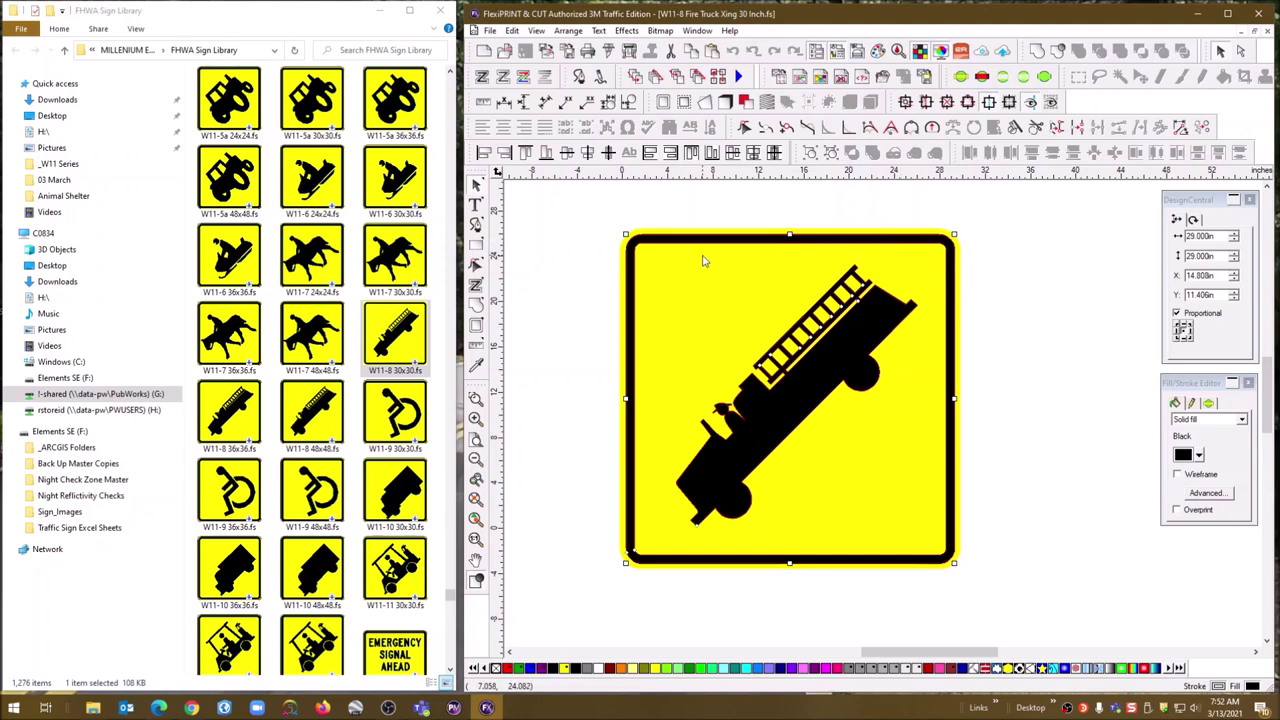
{"action": "left_click", "coordinate": [608, 52]}
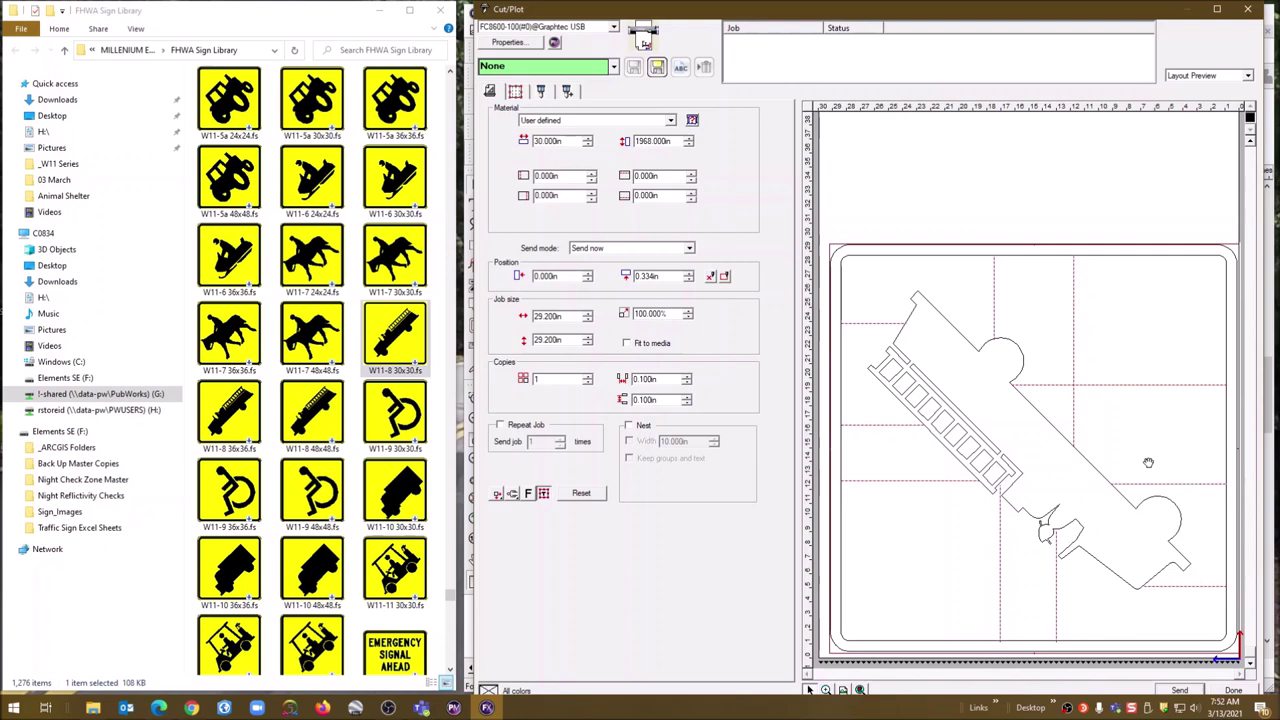
{"action": "left_click", "coordinate": [1249, 12]}
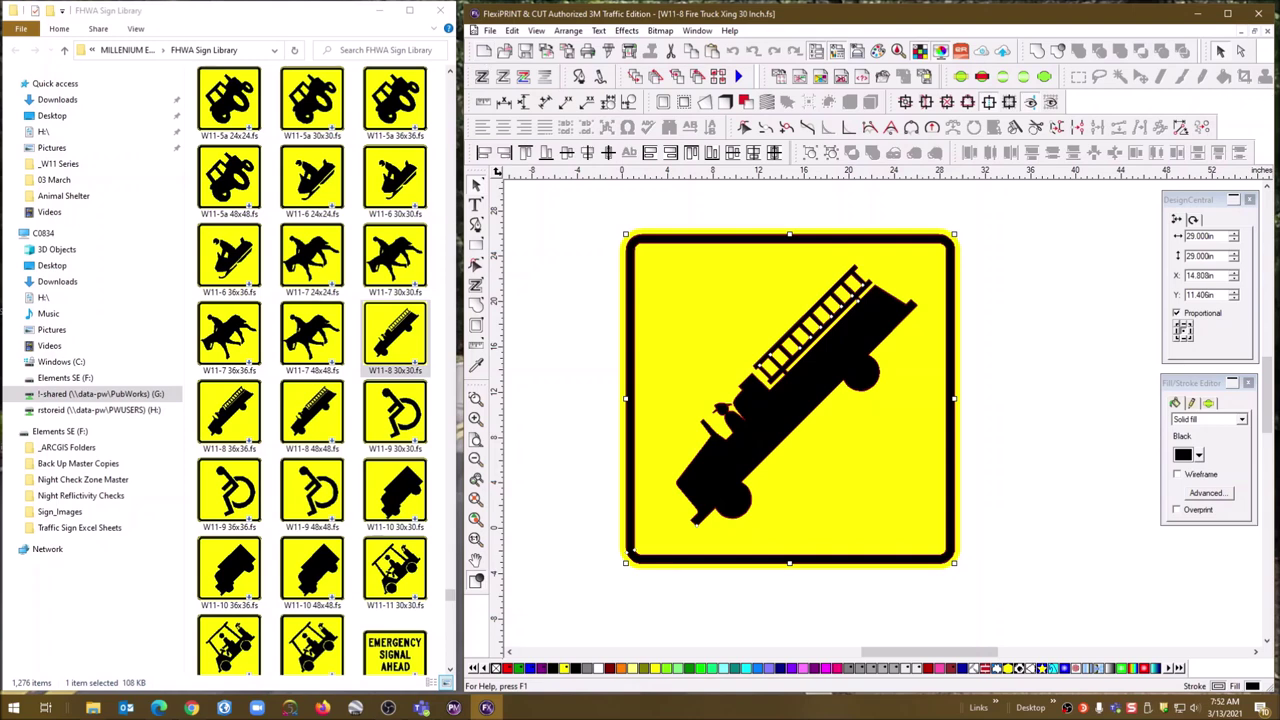
{"action": "left_click", "coordinate": [1268, 31]}
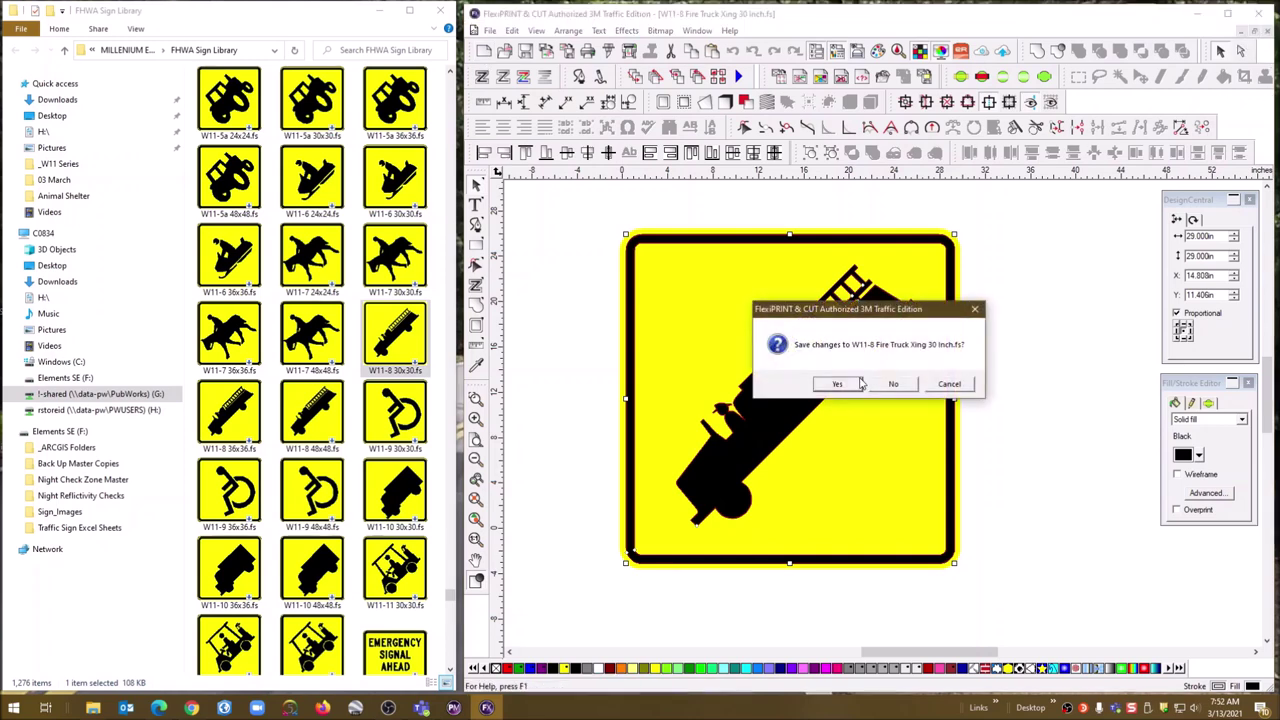
{"action": "left_click", "coordinate": [838, 386]}
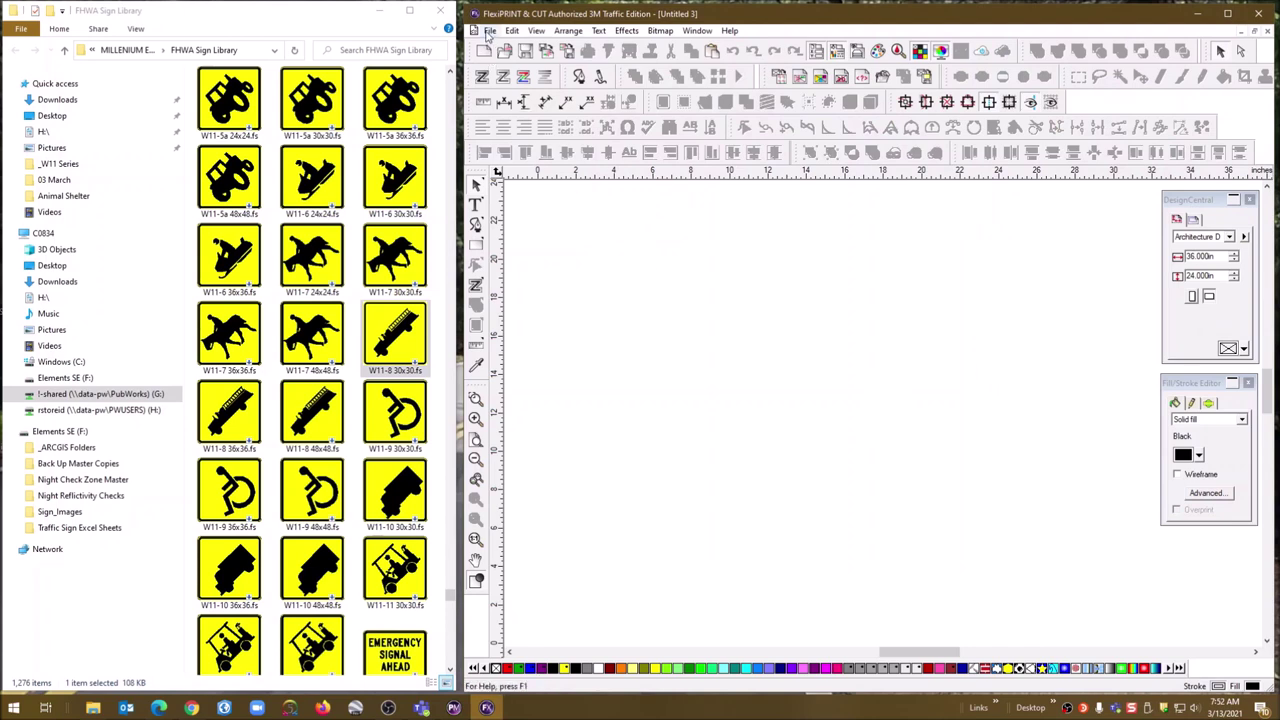
Step: Open the saved W11-8 Fire Truck Xing 30 Inch.fs again, examine its split lines in Cut/Plot, and close both
{"action": "left_click", "coordinate": [489, 31]}
{"action": "left_click", "coordinate": [515, 63]}
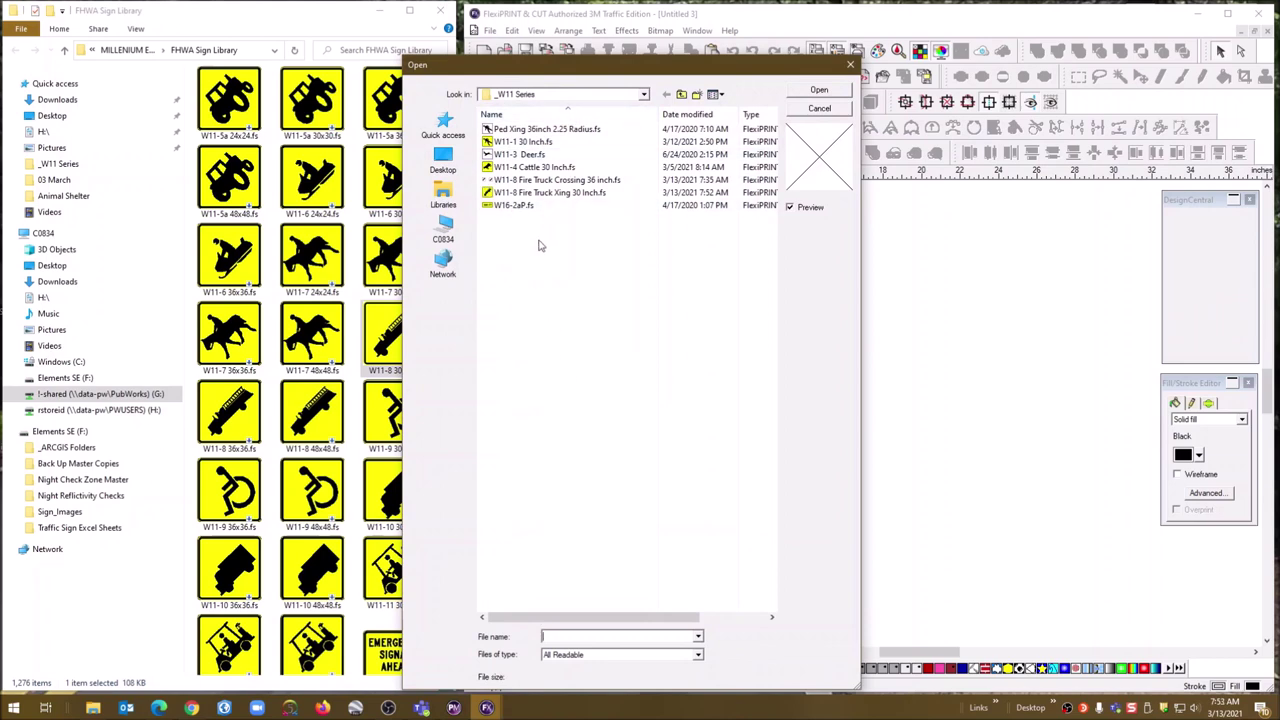
{"action": "double_click", "coordinate": [555, 192]}
{"action": "scroll", "coordinate": [772, 356], "scroll_direction": "down", "scroll_amount": 3}
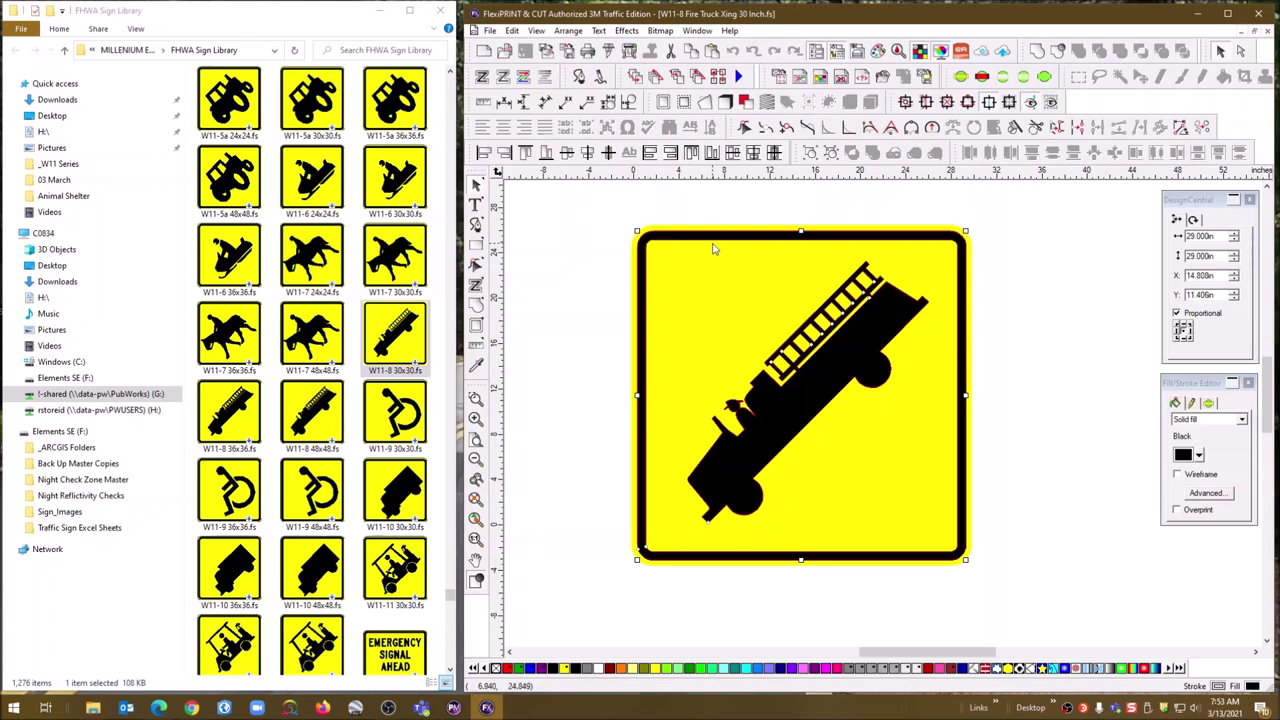
{"action": "left_click", "coordinate": [610, 52]}
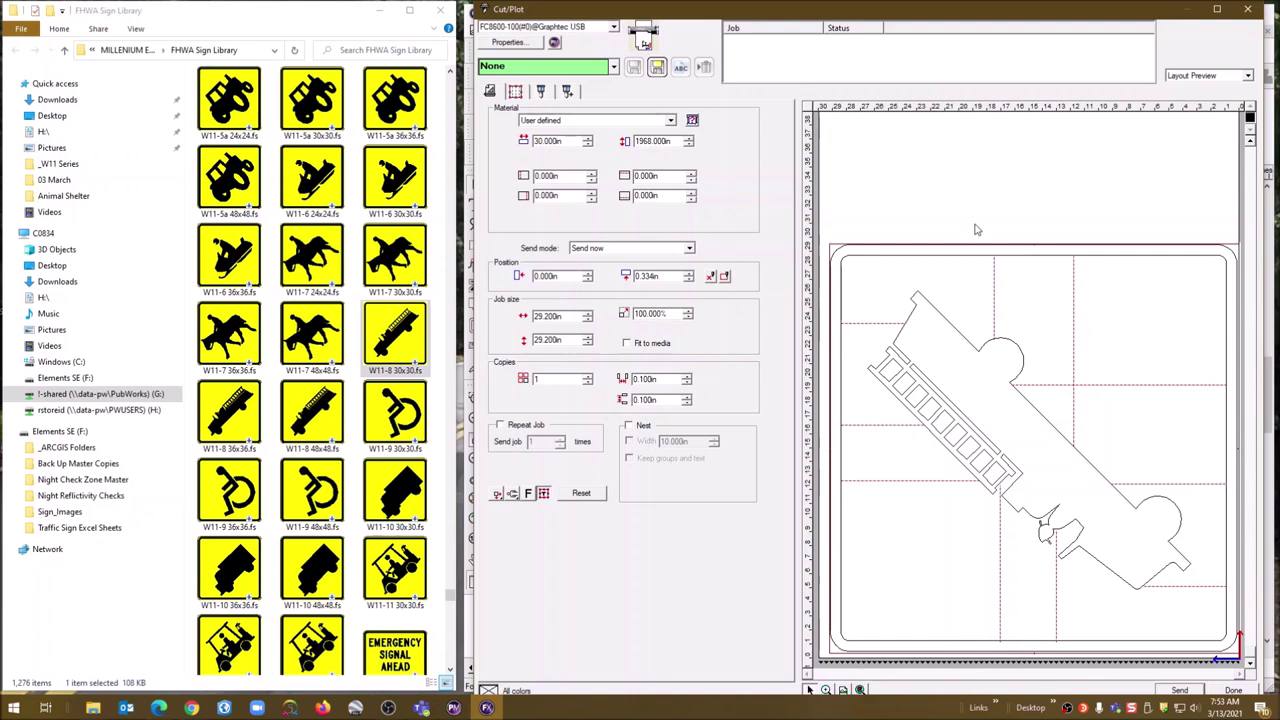
{"action": "left_click", "coordinate": [1247, 10]}
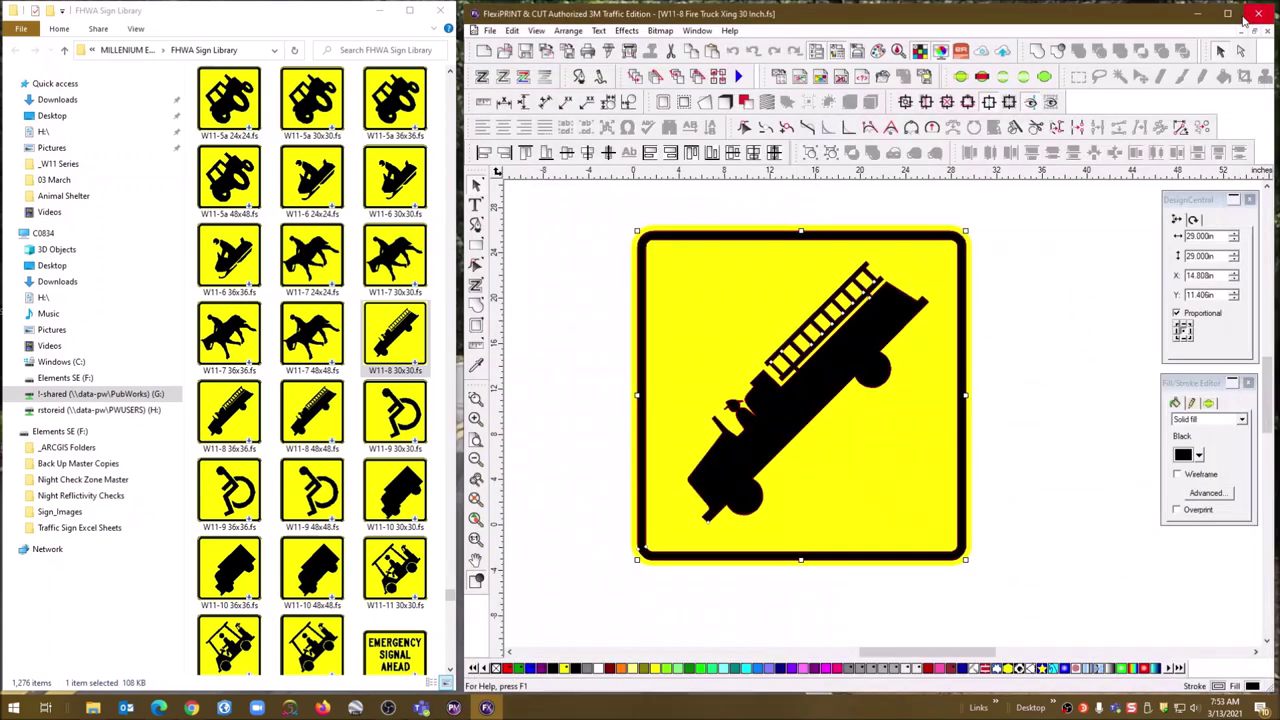
{"action": "left_click", "coordinate": [1267, 32]}
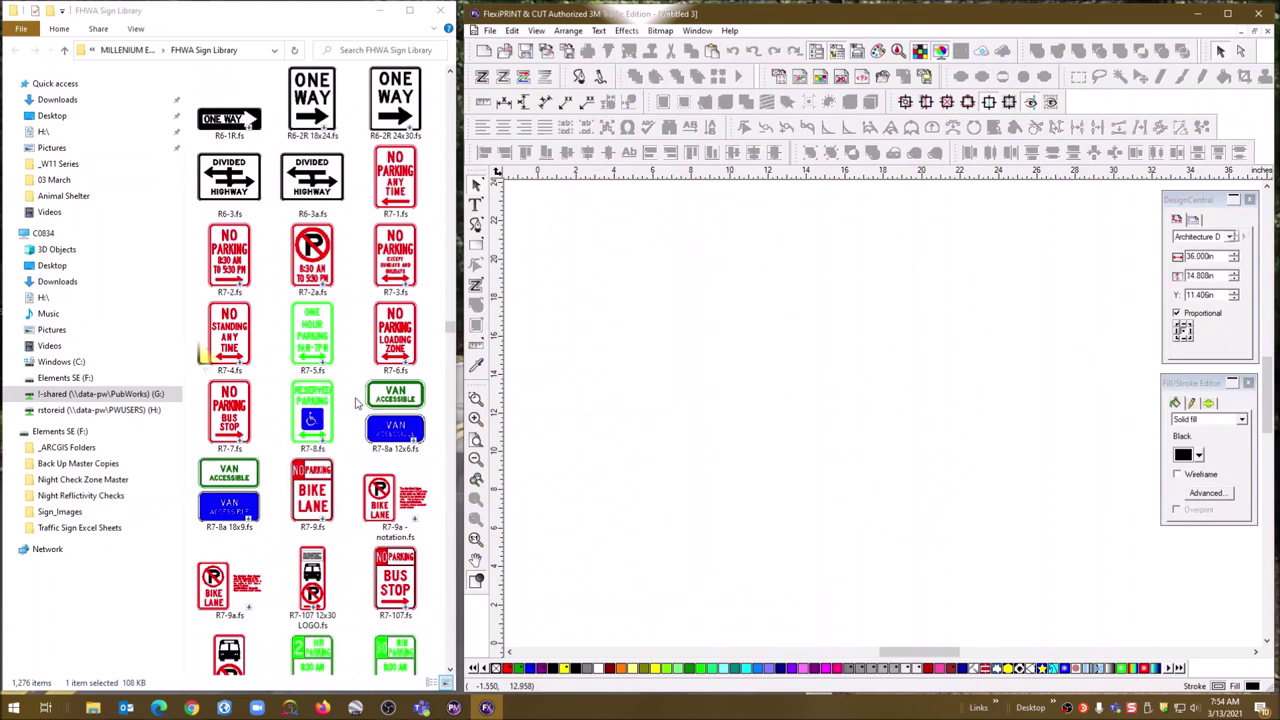
Step: Copy the R5-2 36x36.fs no-trucks sign from the FHWA Sign Library folder and paste it into the blank document
{"action": "scroll", "coordinate": [357, 402], "scroll_direction": "up", "scroll_amount": 20}
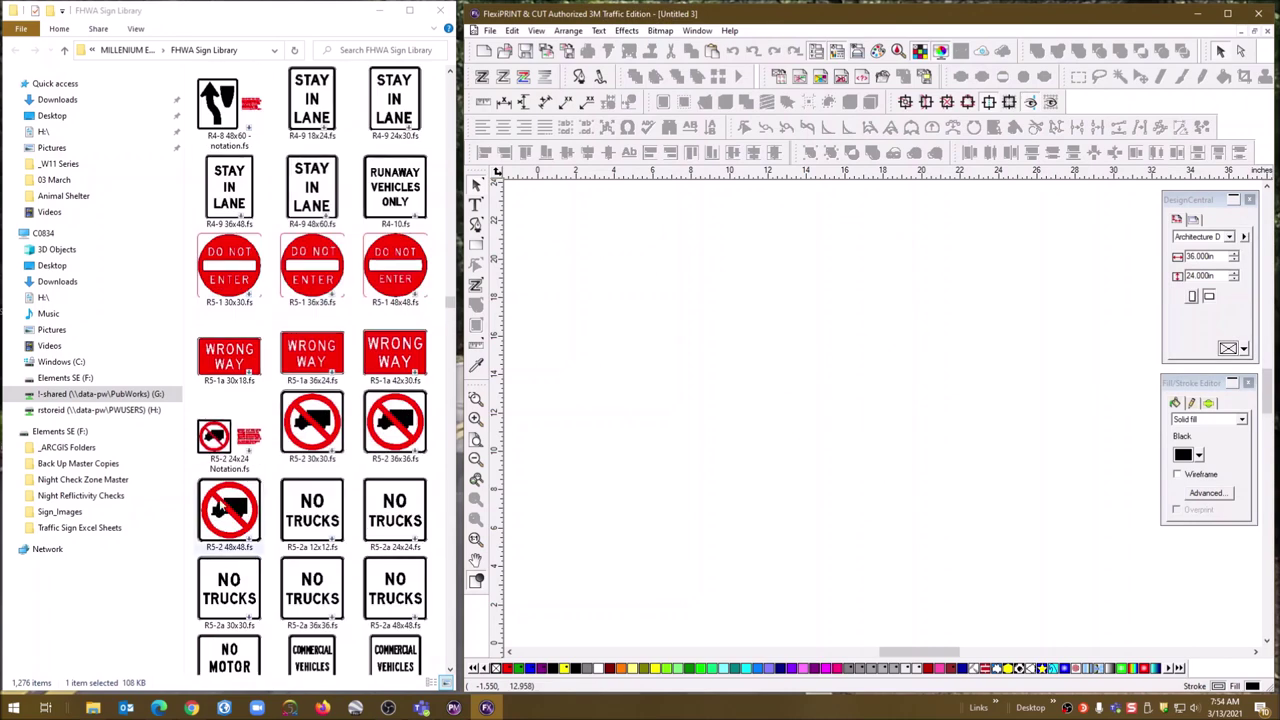
{"action": "right_click", "coordinate": [395, 425]}
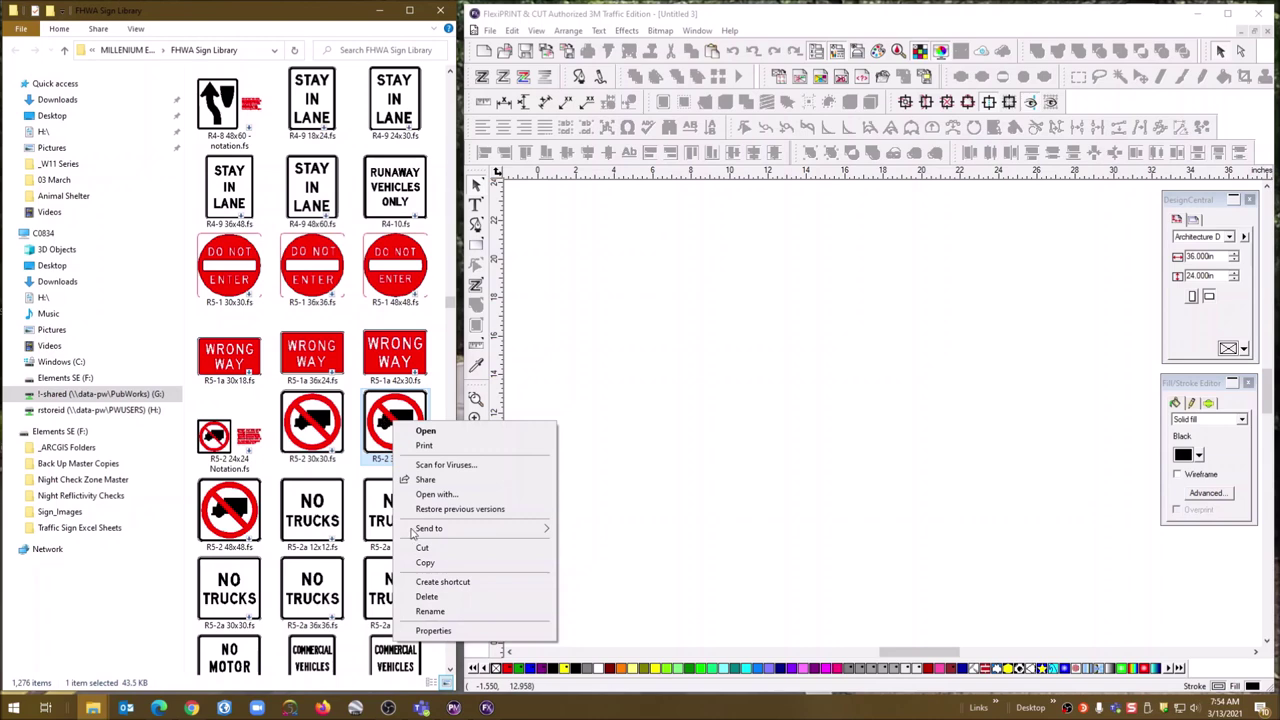
{"action": "left_click", "coordinate": [432, 564]}
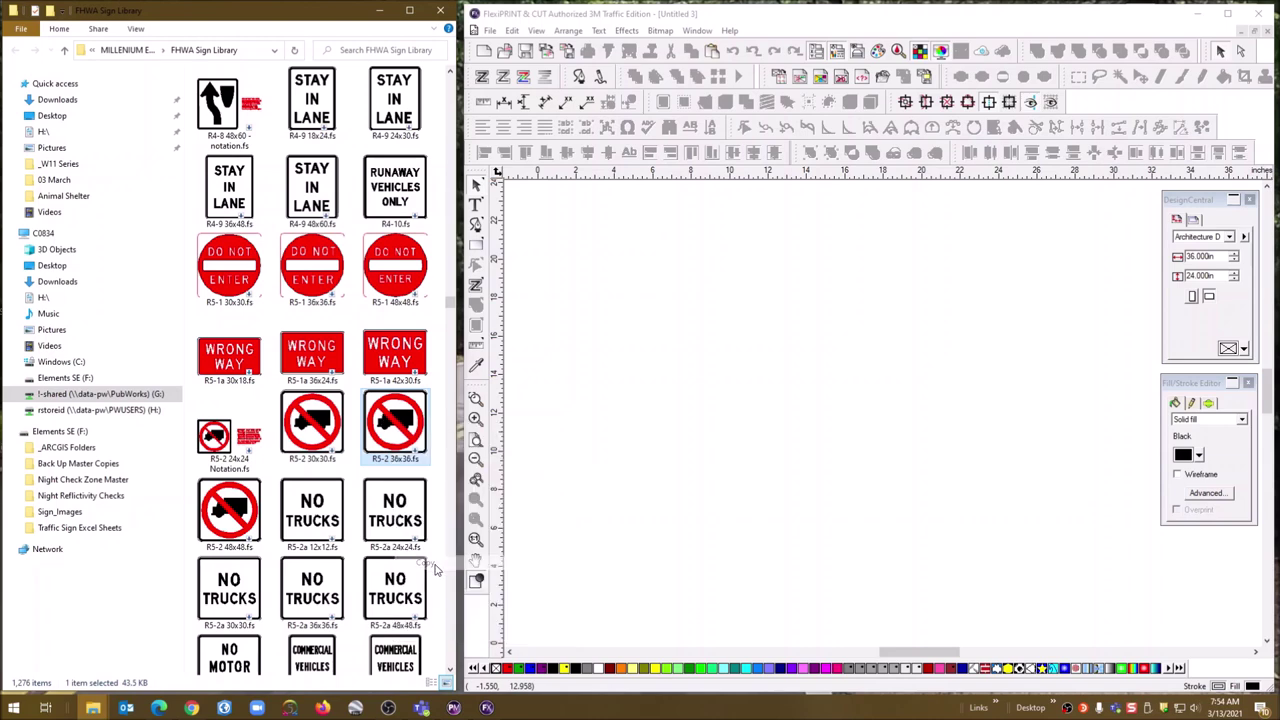
{"action": "right_click", "coordinate": [700, 286]}
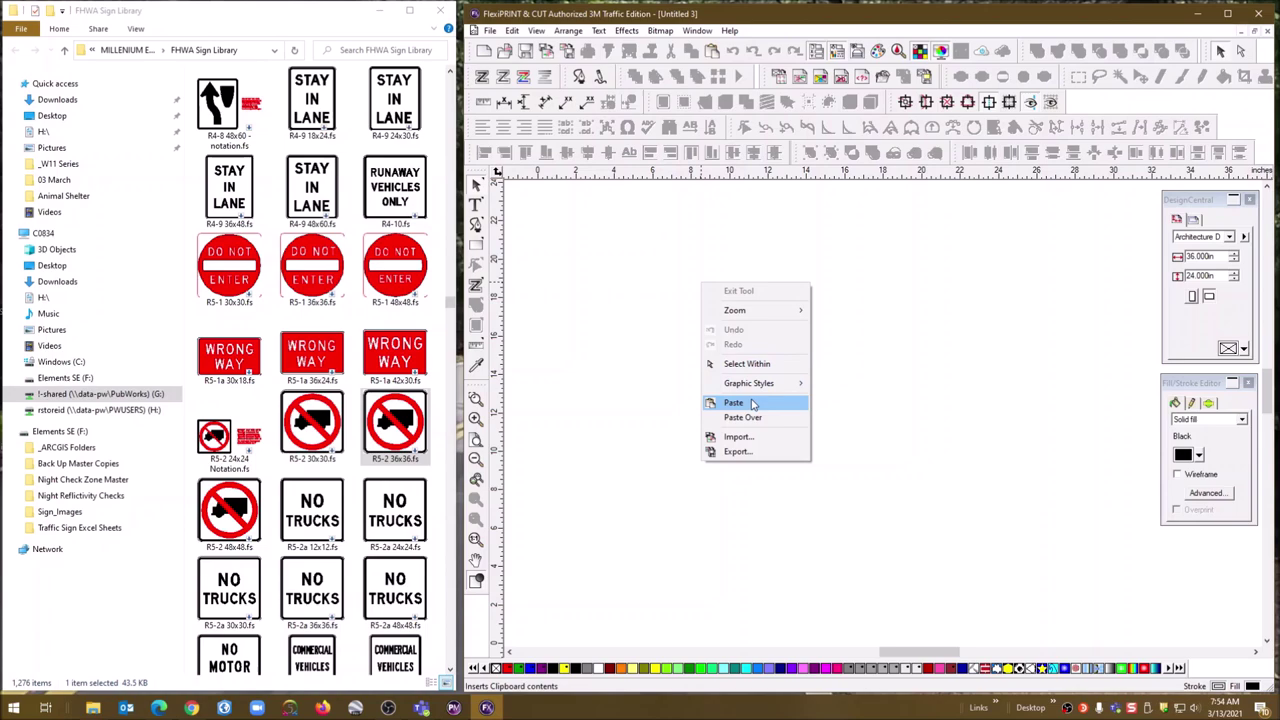
{"action": "left_click", "coordinate": [753, 403]}
{"action": "scroll", "coordinate": [721, 350], "scroll_direction": "down", "scroll_amount": 3}
{"action": "scroll", "coordinate": [721, 350], "scroll_direction": "up", "scroll_amount": 3}
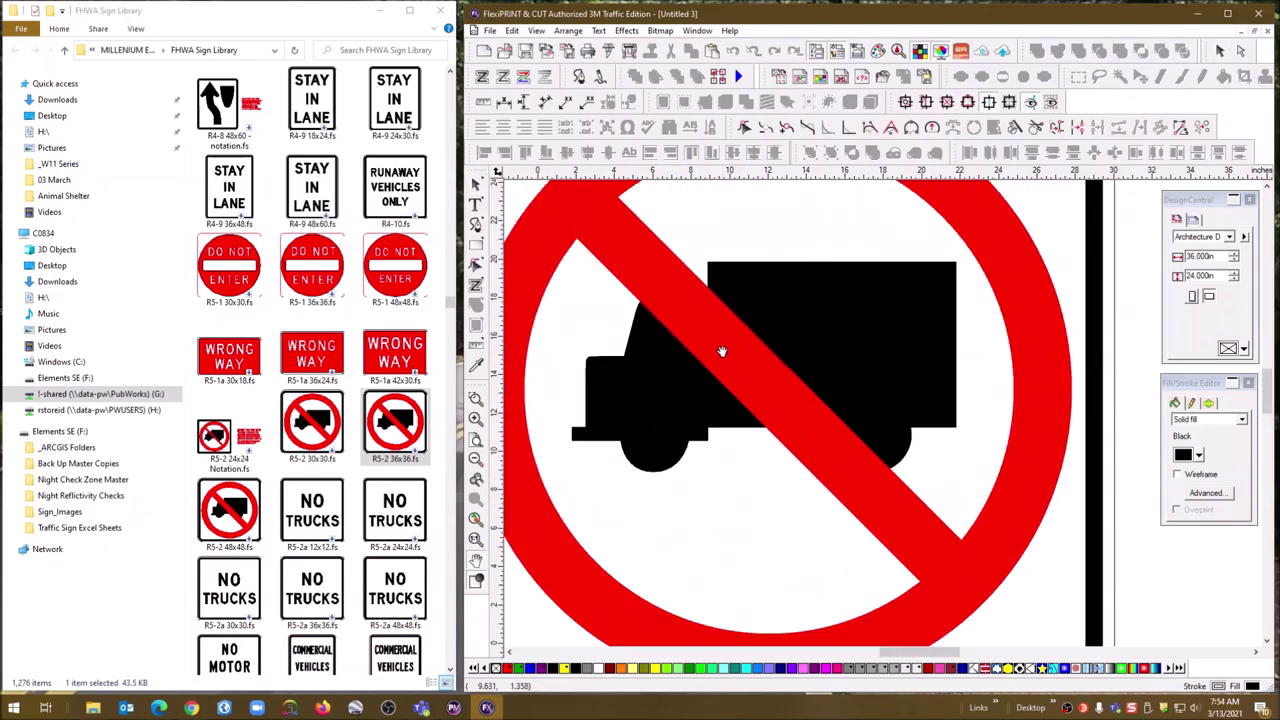
Step: Maximize the drawing window and frame the whole no-trucks sign
{"action": "left_click", "coordinate": [1227, 13]}
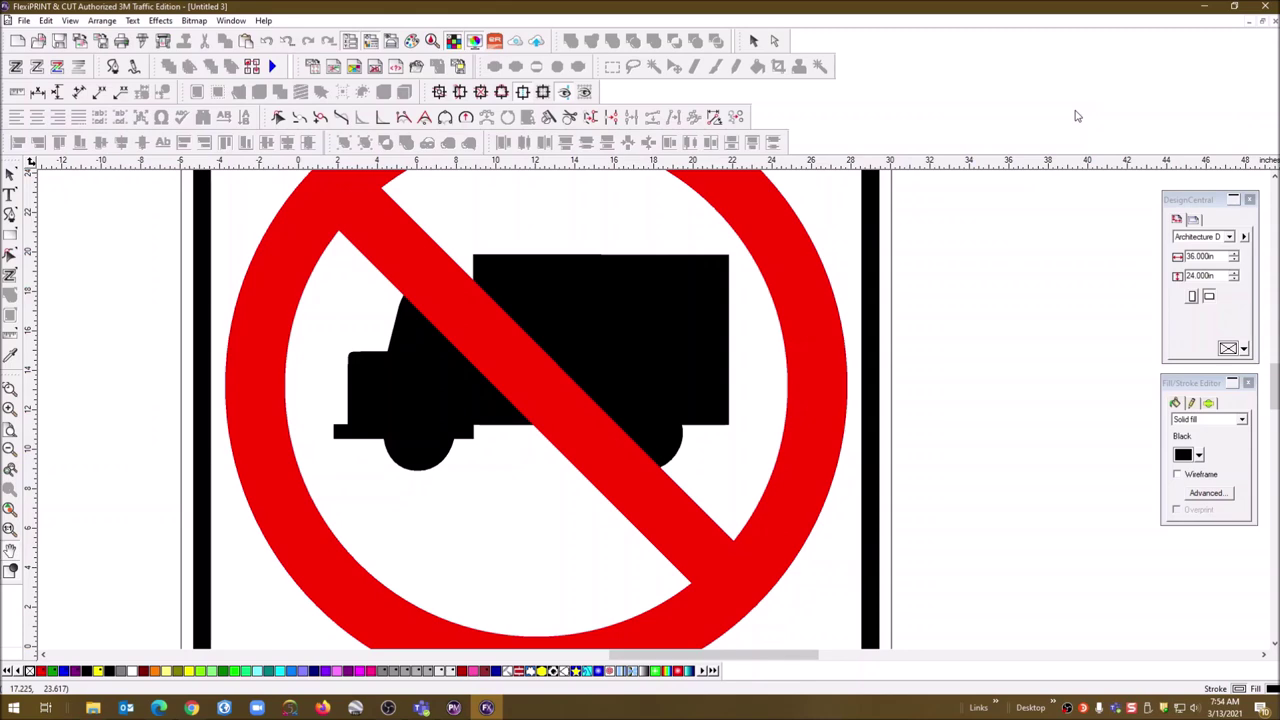
{"action": "scroll", "coordinate": [971, 306], "scroll_direction": "up", "scroll_amount": 5}
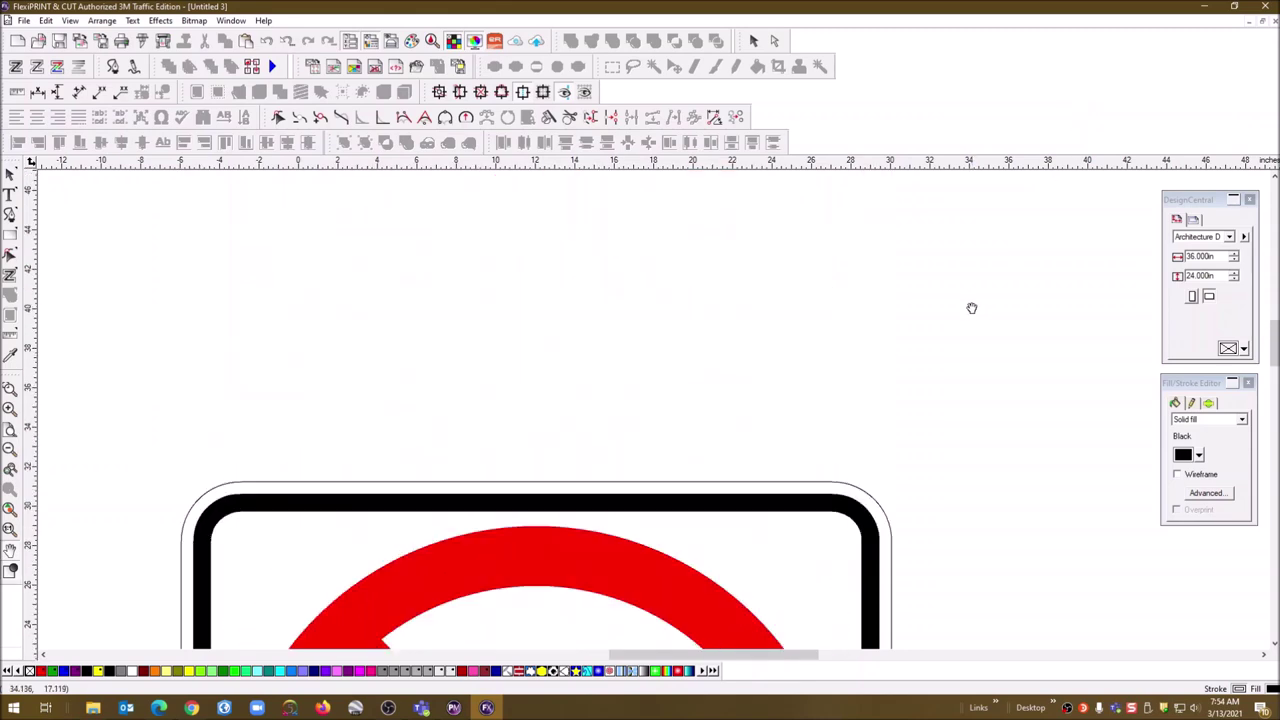
{"action": "scroll", "coordinate": [971, 306], "scroll_direction": "down", "scroll_amount": 1, "text": "ctrl"}
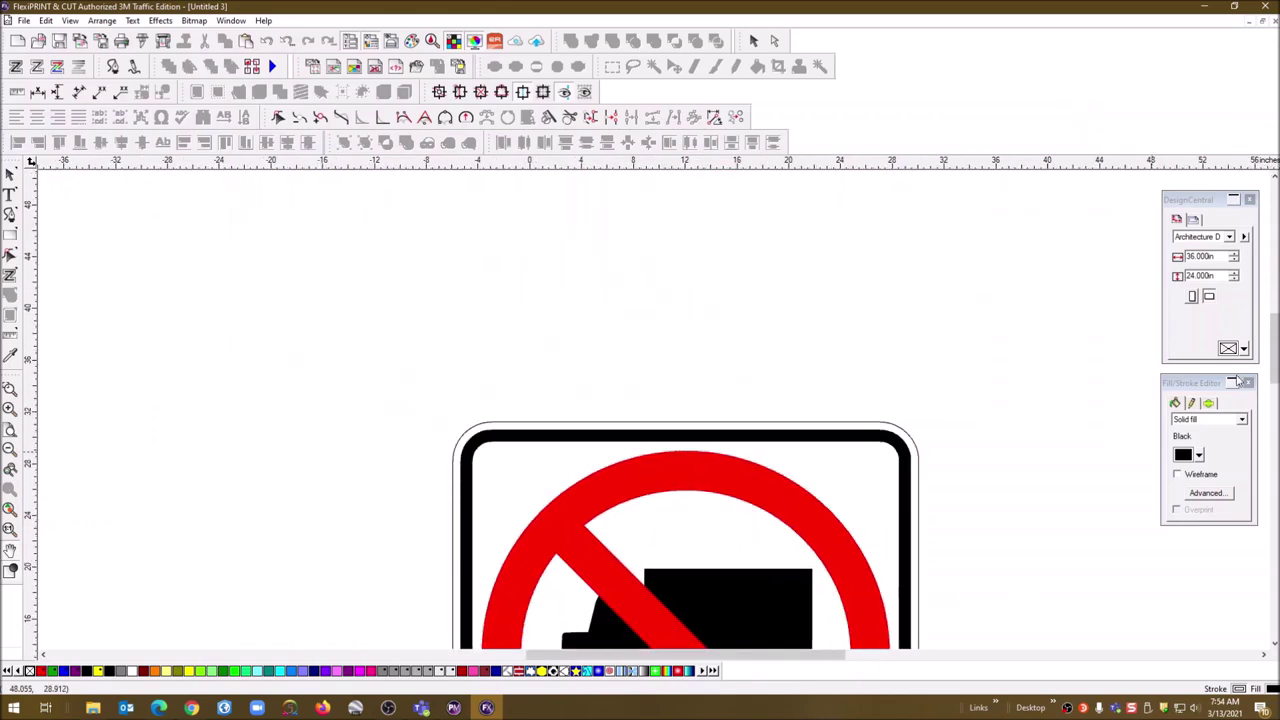
{"action": "scroll", "coordinate": [1275, 360], "scroll_direction": "down", "scroll_amount": 3}
{"action": "scroll", "coordinate": [1275, 370], "scroll_direction": "down", "scroll_amount": 3}
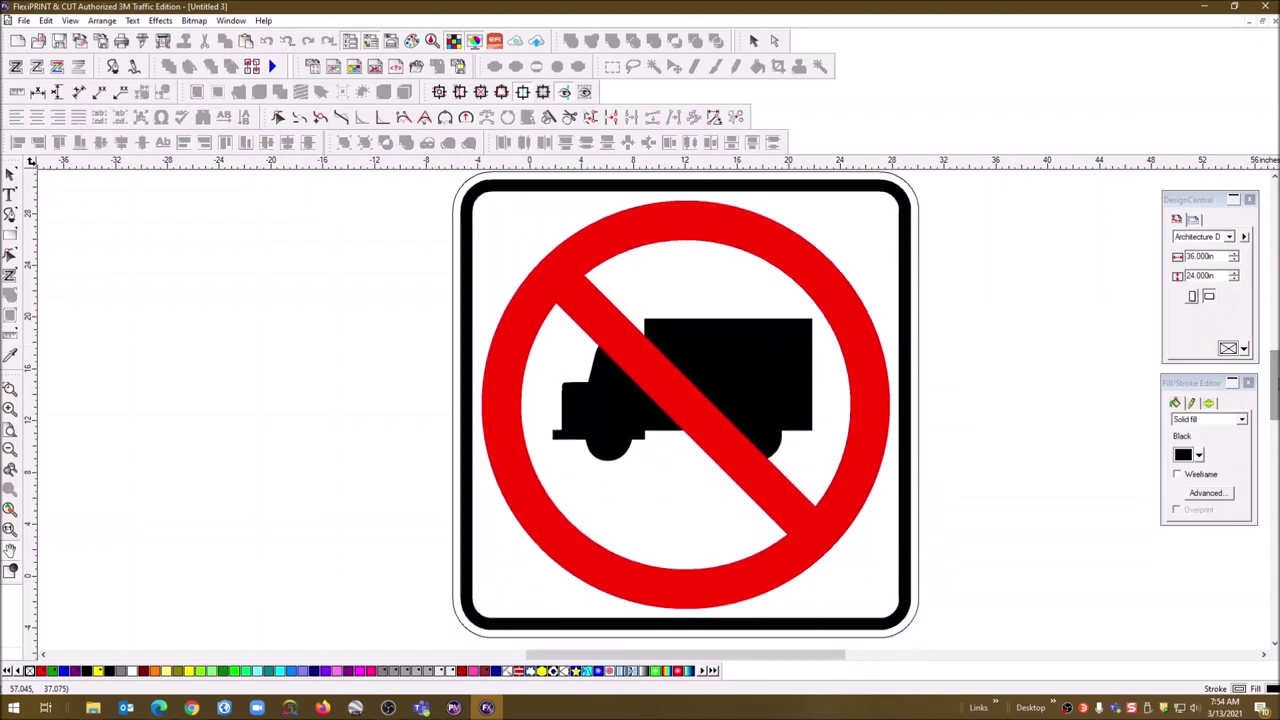
Step: Check the R5-2 36x36.fs file in the FHWA Sign Library folder and return to the maximized drawing window
{"action": "scroll", "coordinate": [1023, 360], "scroll_direction": "down", "scroll_amount": 1, "text": "ctrl"}
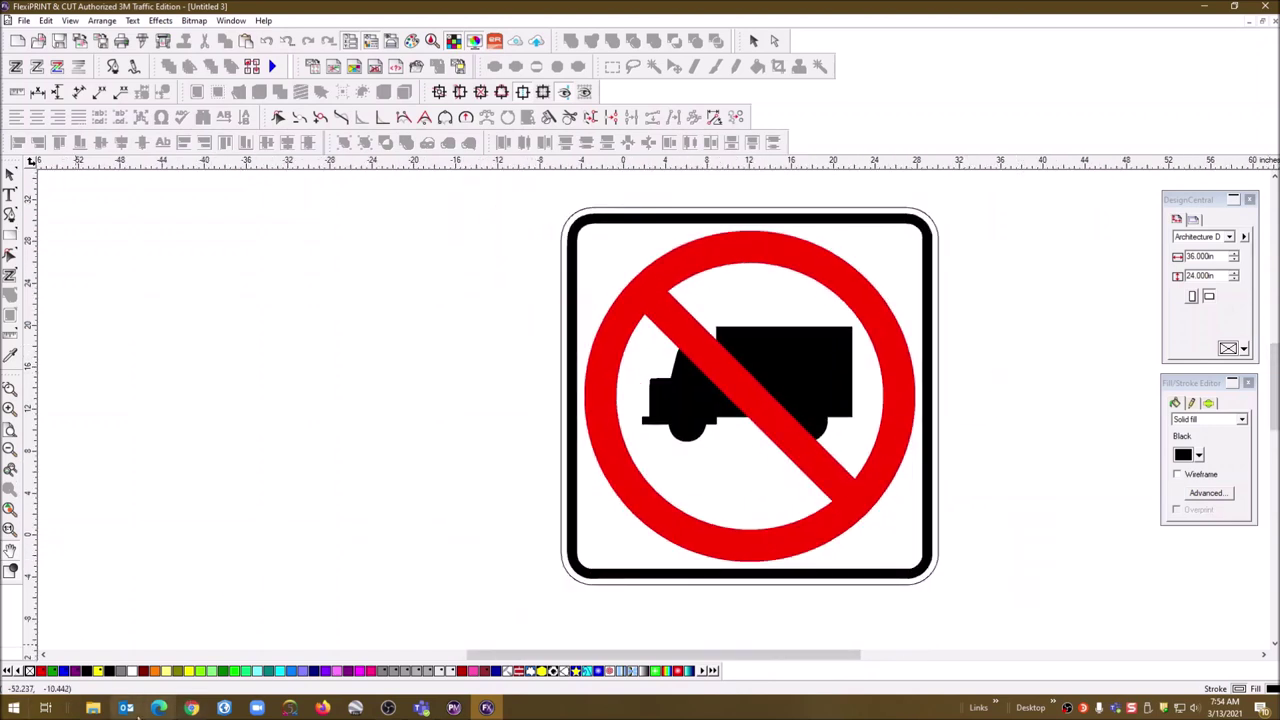
{"action": "mouse_move", "coordinate": [93, 708]}
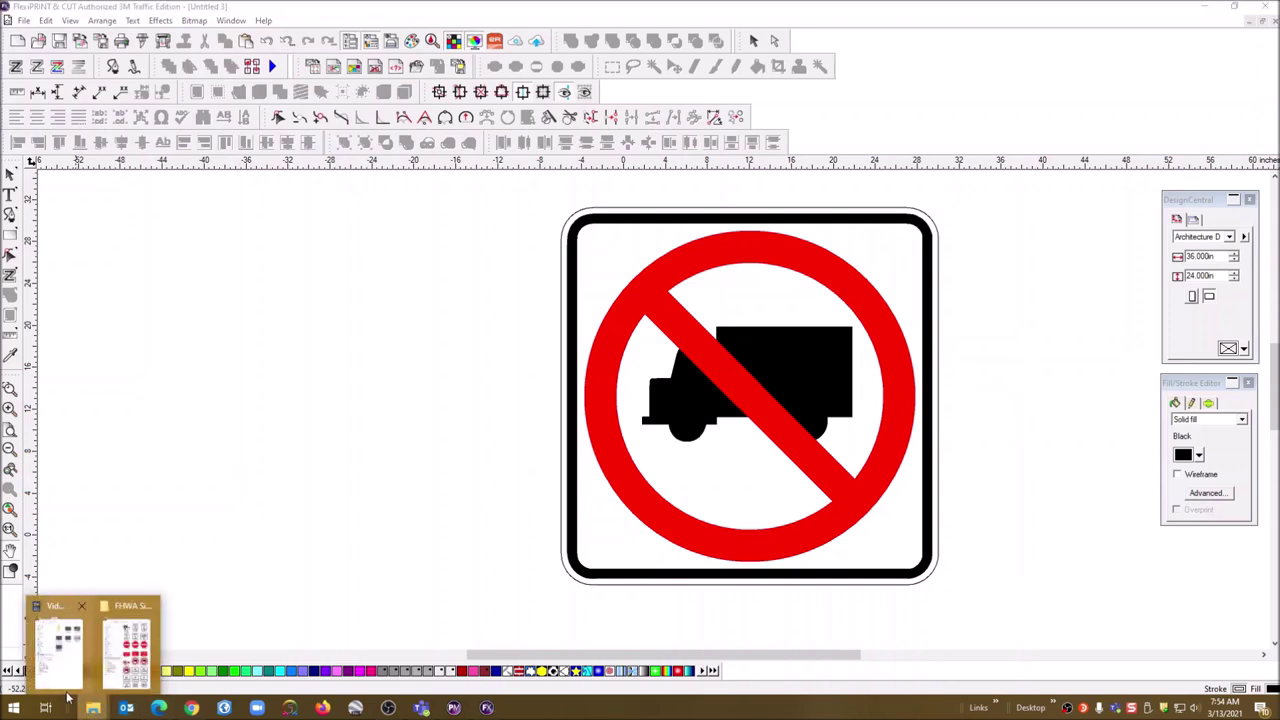
{"action": "left_click", "coordinate": [62, 688]}
{"action": "left_click", "coordinate": [62, 688]}
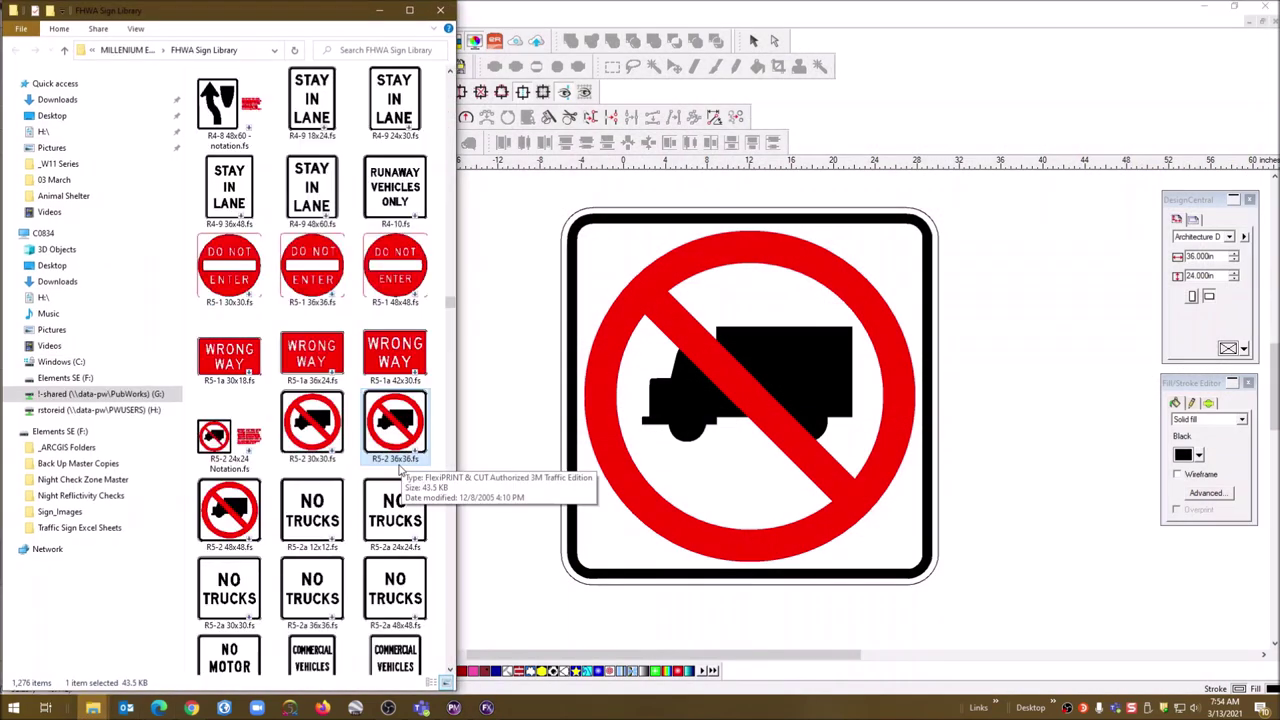
{"action": "left_click", "coordinate": [1265, 10]}
{"action": "double_click", "coordinate": [1172, 14]}
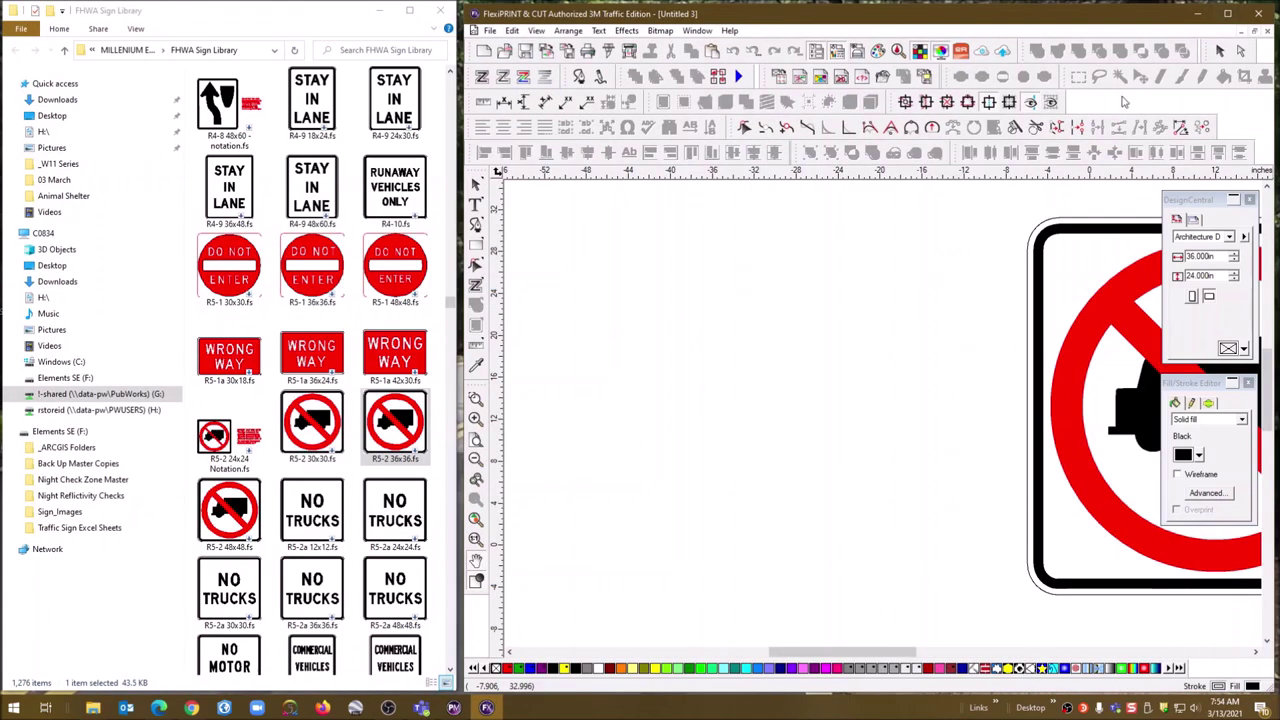
{"action": "left_click", "coordinate": [1228, 13]}
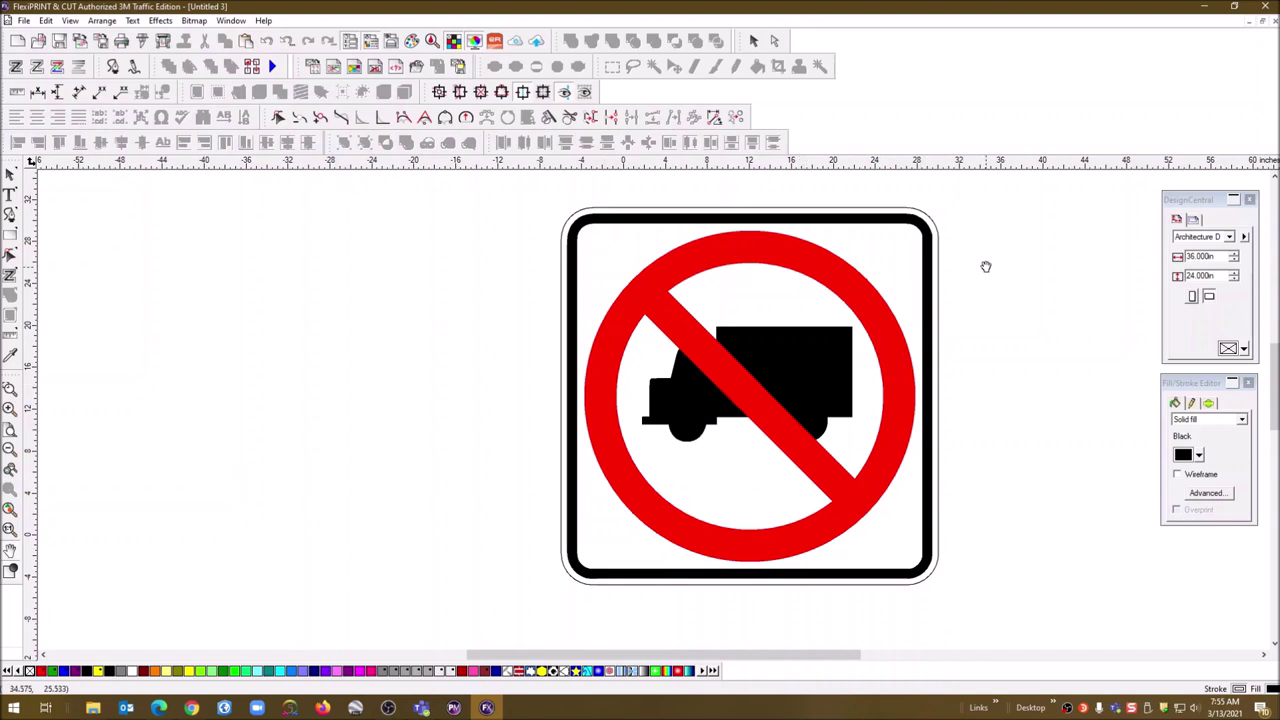
Step: Ungroup the no-trucks sign and select its black truck and border for cutting
{"action": "left_click", "coordinate": [900, 228]}
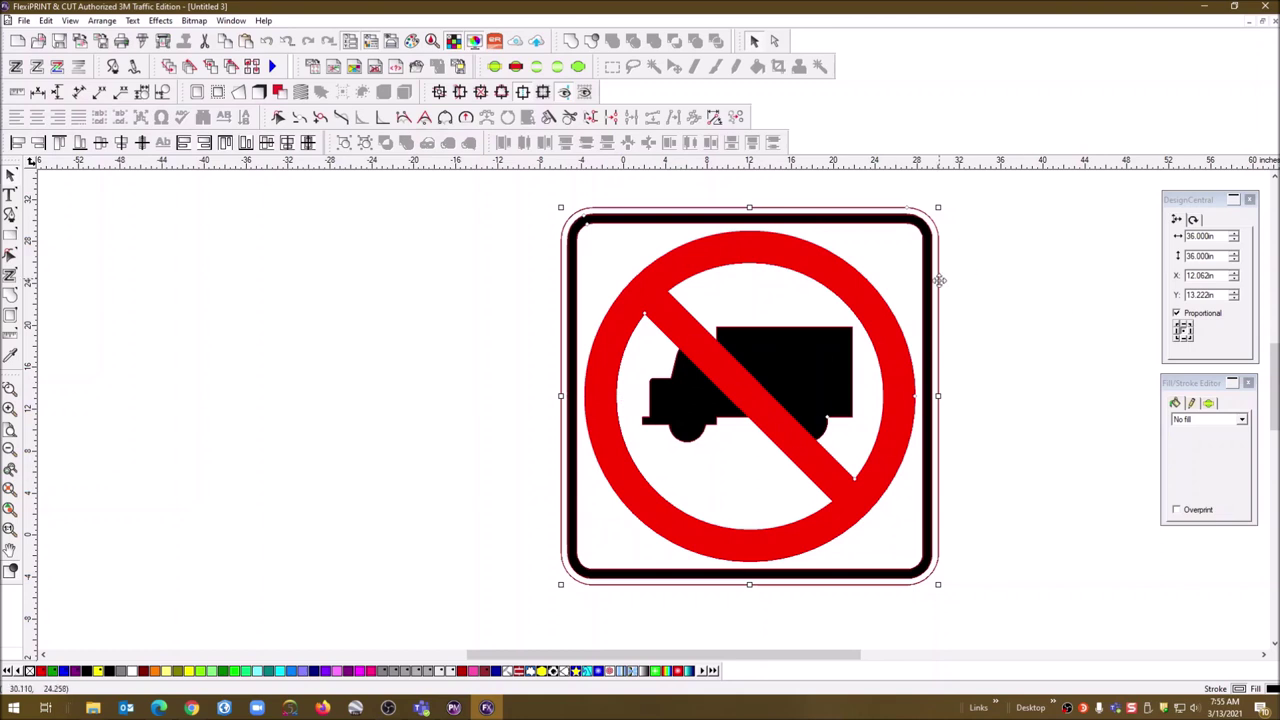
{"action": "left_click", "coordinate": [365, 143]}
{"action": "left_click", "coordinate": [675, 413]}
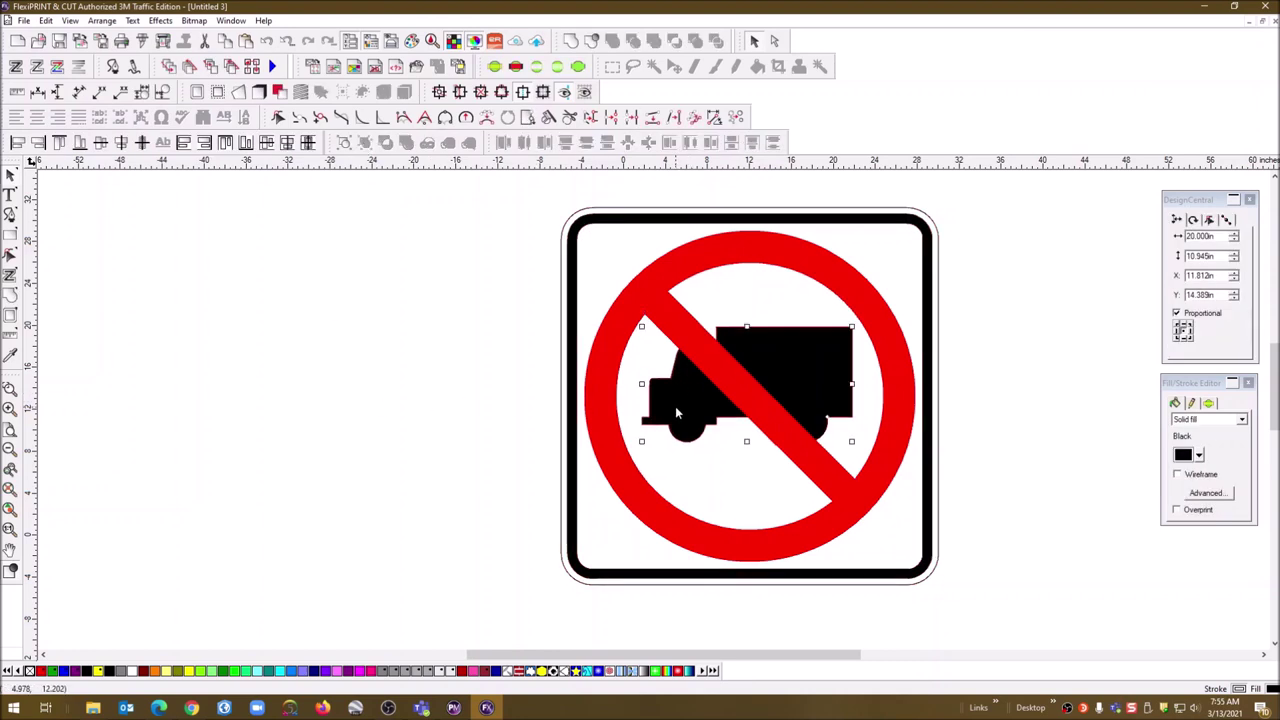
{"action": "left_click", "coordinate": [572, 258]}
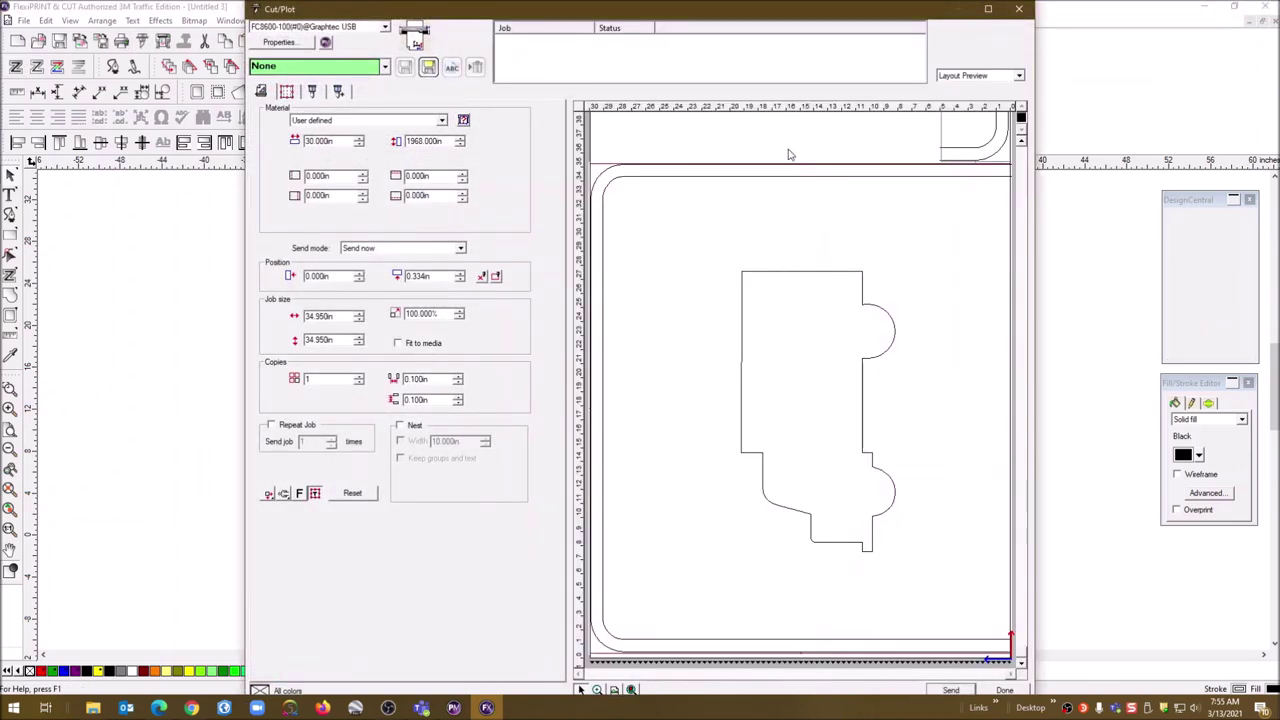
Step: Set the Cut/Plot material width to 36 inches and examine the black truck and border cut lines without sending
{"action": "double_click", "coordinate": [341, 143]}
{"action": "type", "text": "36"}
{"action": "key", "text": "Return"}
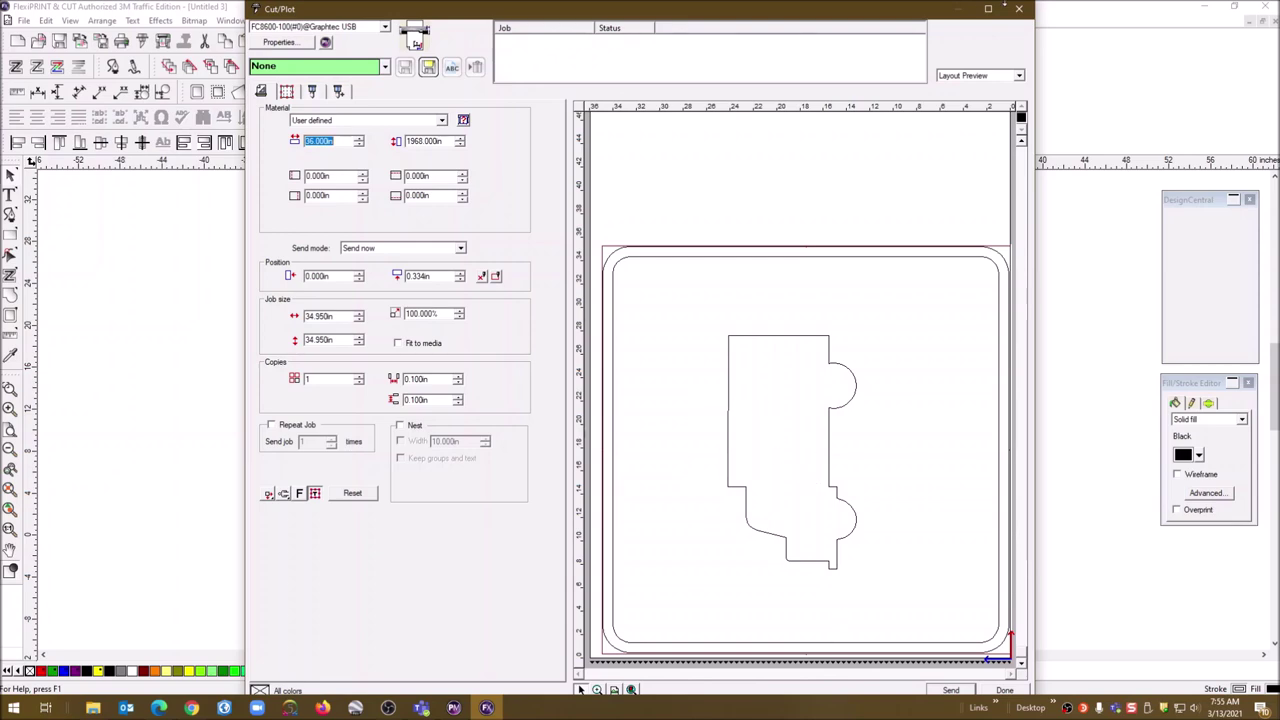
{"action": "left_click", "coordinate": [1018, 10]}
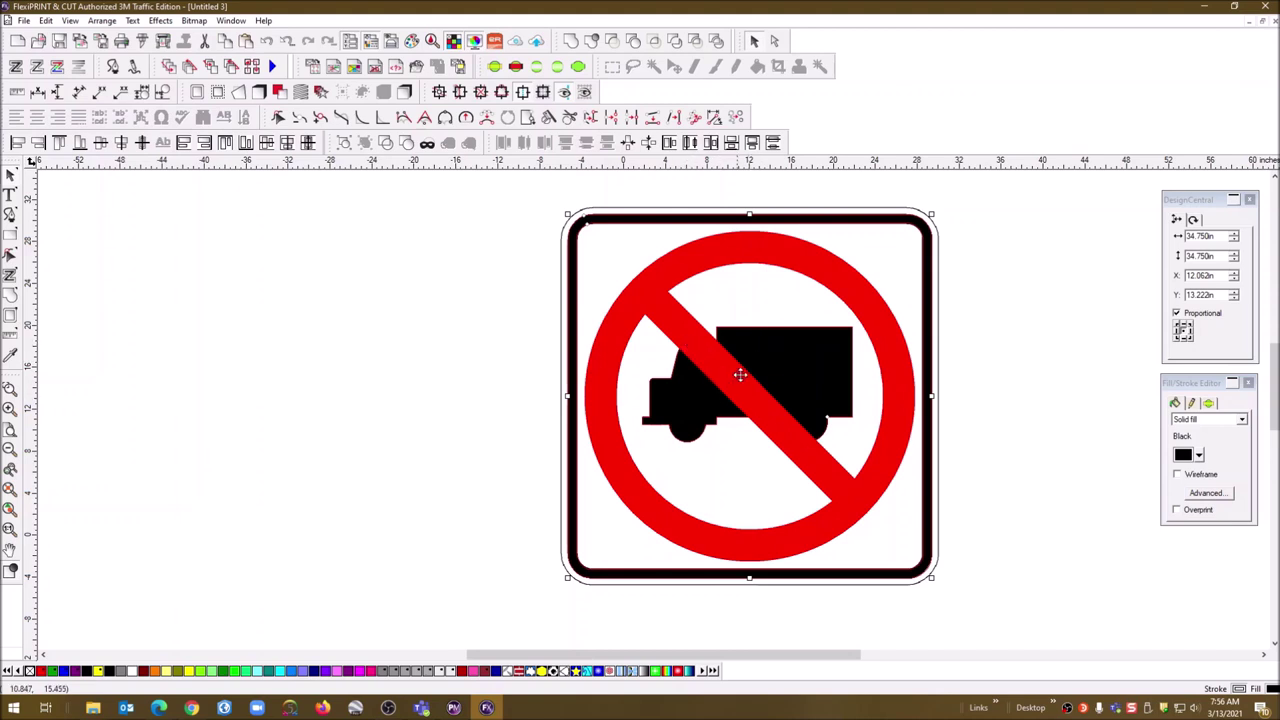
{"action": "left_click", "coordinate": [142, 40]}
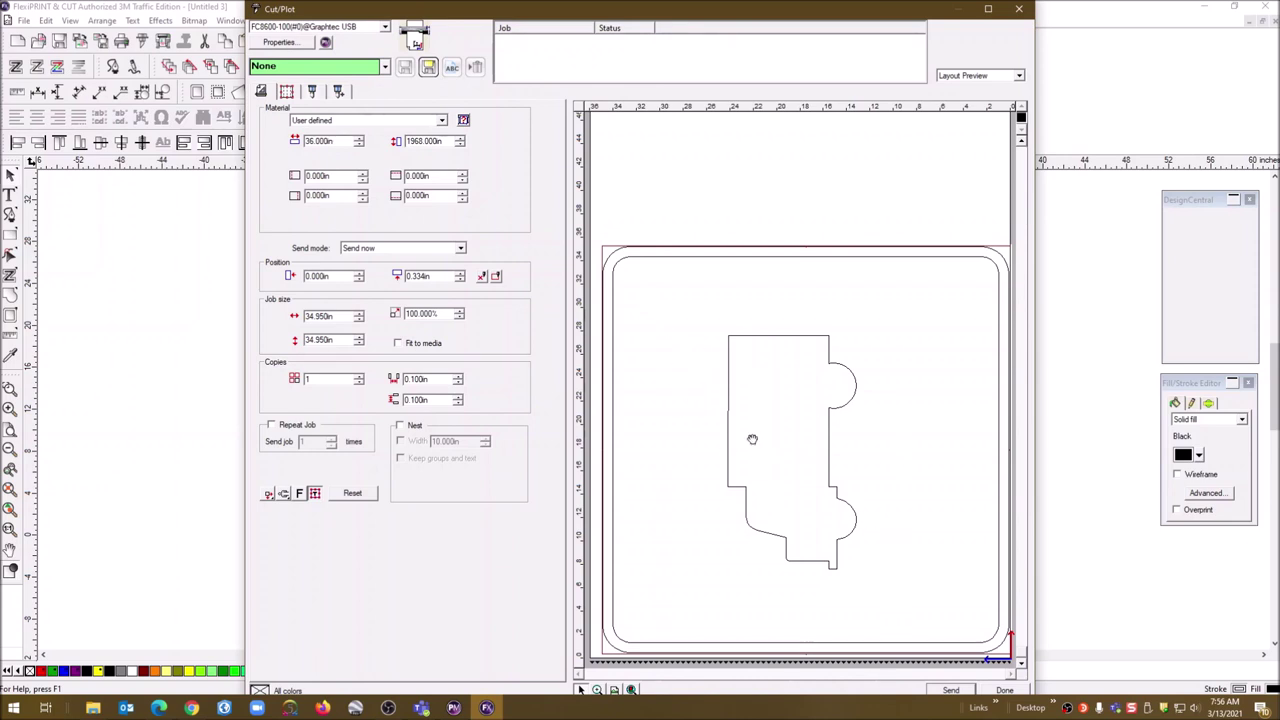
{"action": "left_click", "coordinate": [1021, 9]}
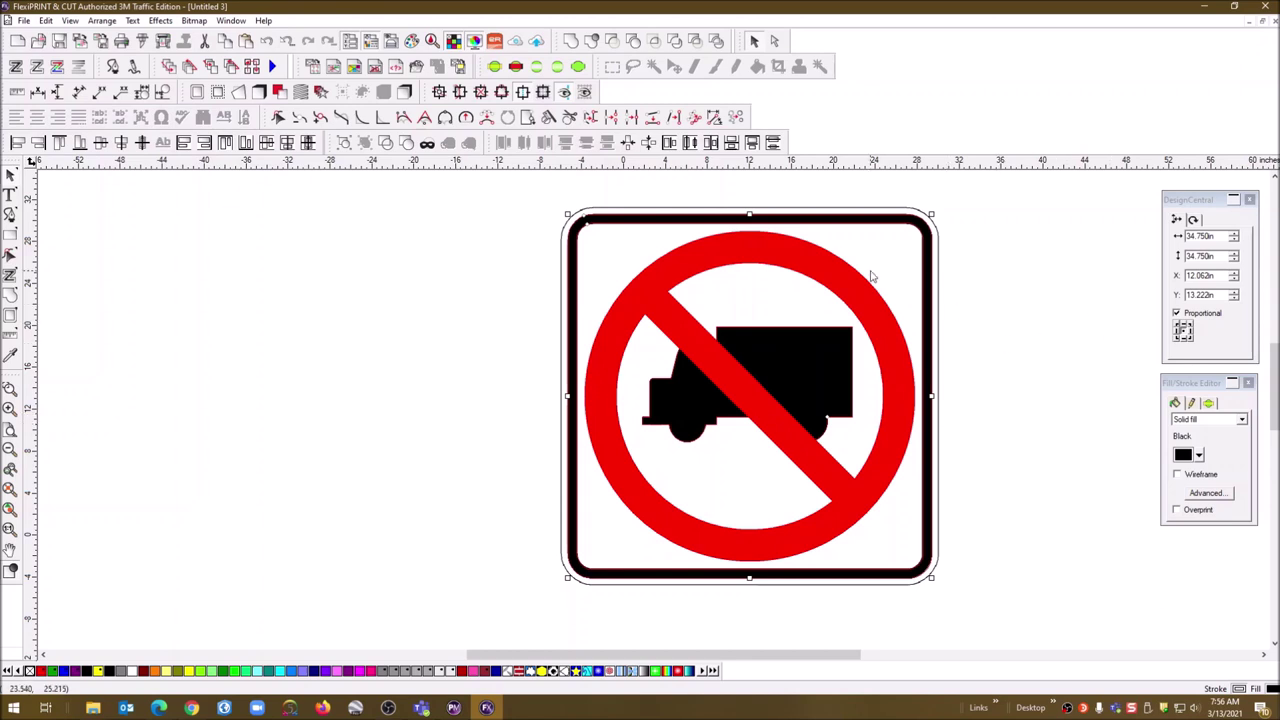
{"action": "key", "text": "Escape"}
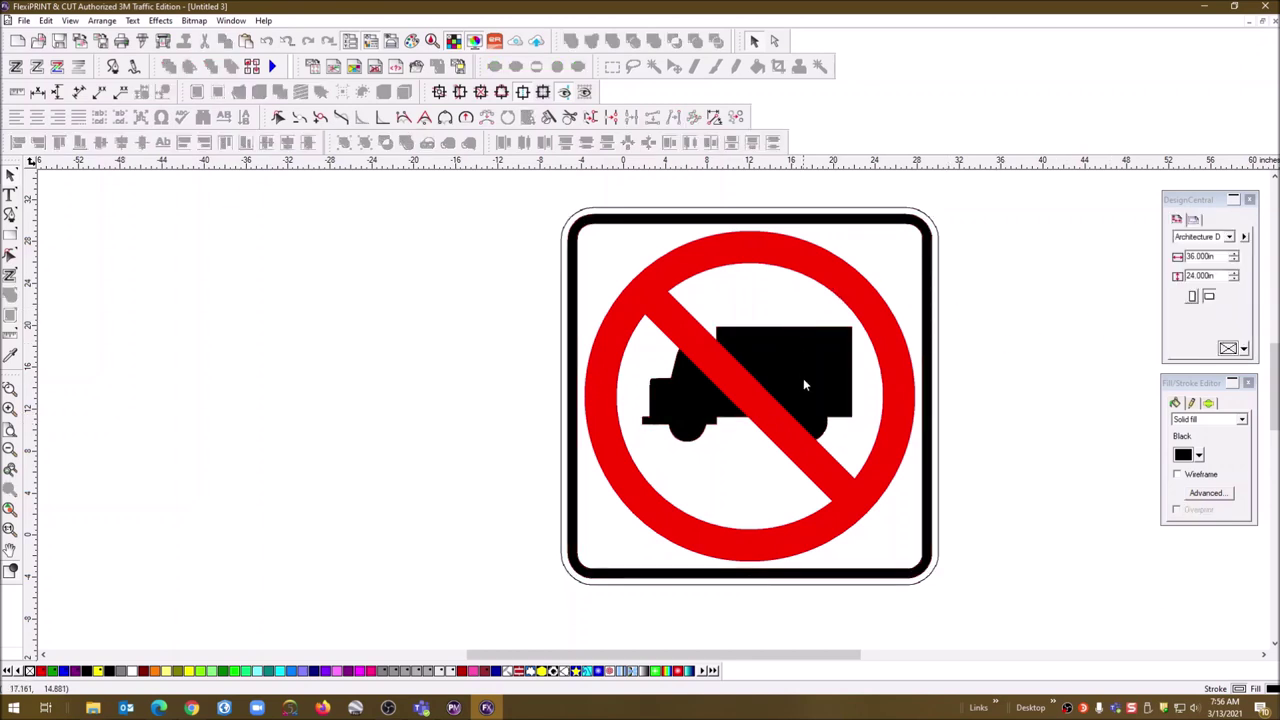
Step: Cut the red circle and slash out of the black truck with the Cut Out effect
{"action": "left_click", "coordinate": [804, 377]}
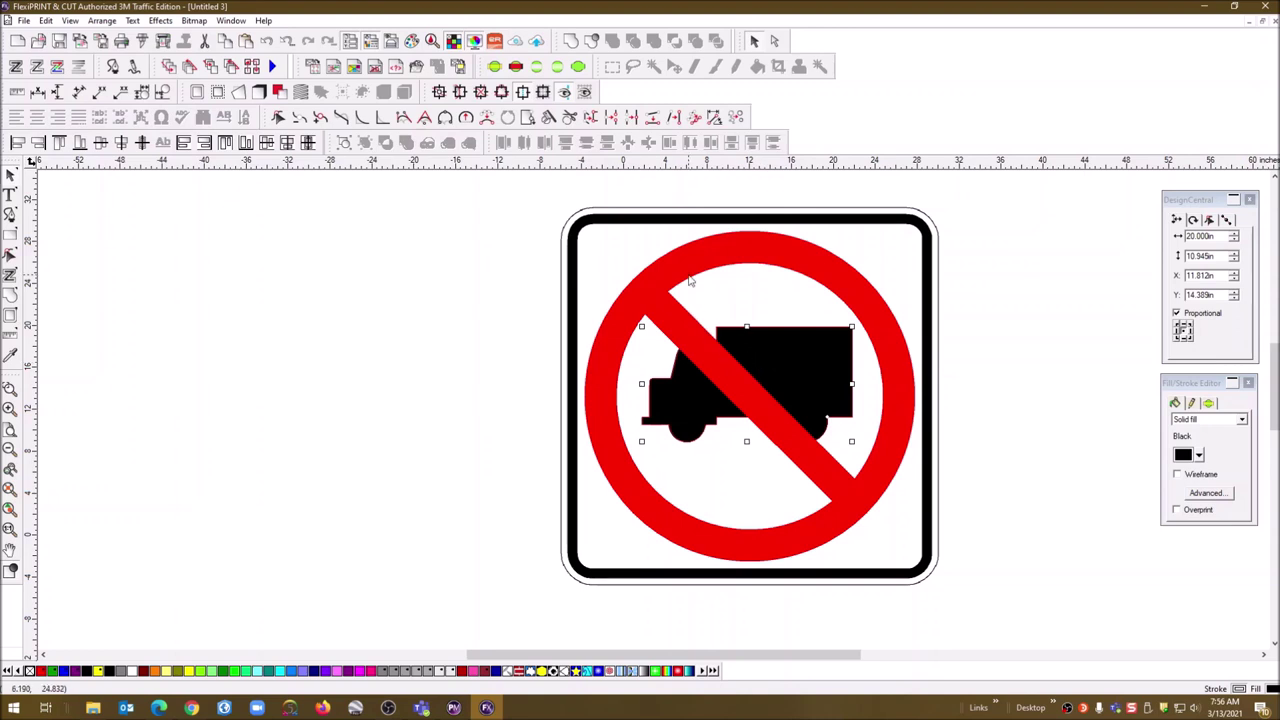
{"action": "left_click", "coordinate": [679, 268]}
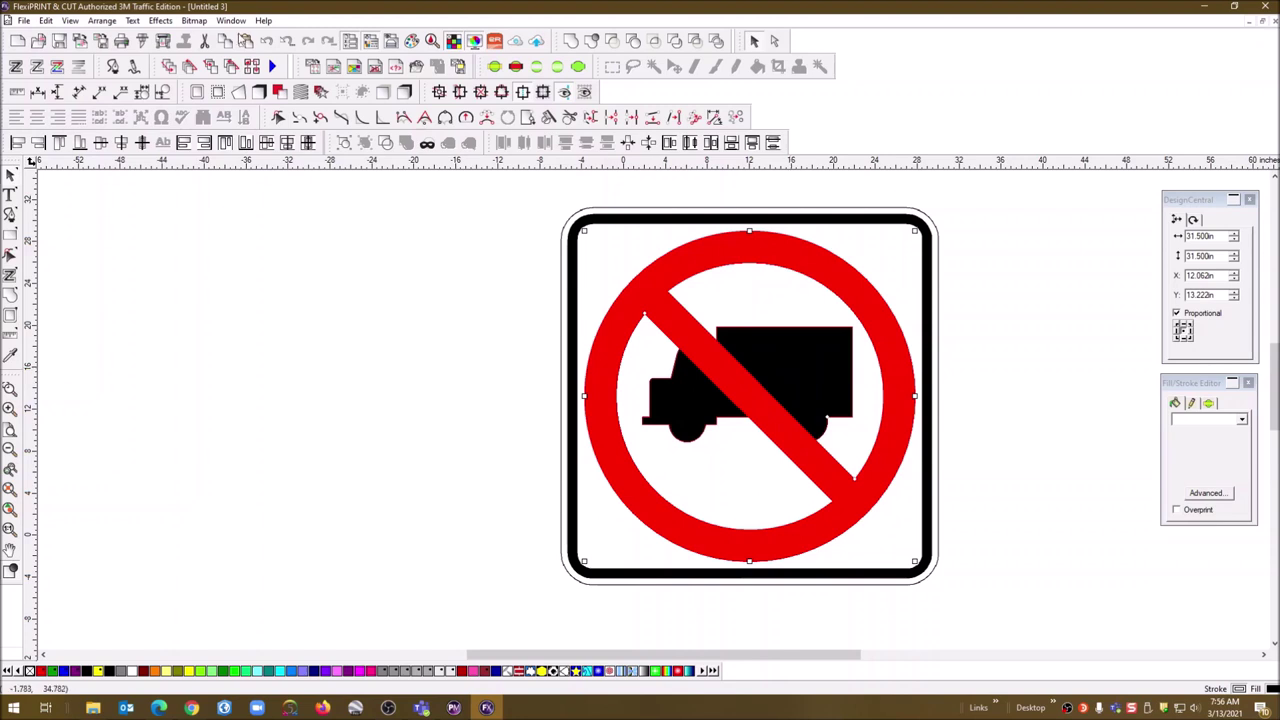
{"action": "left_click", "coordinate": [161, 21]}
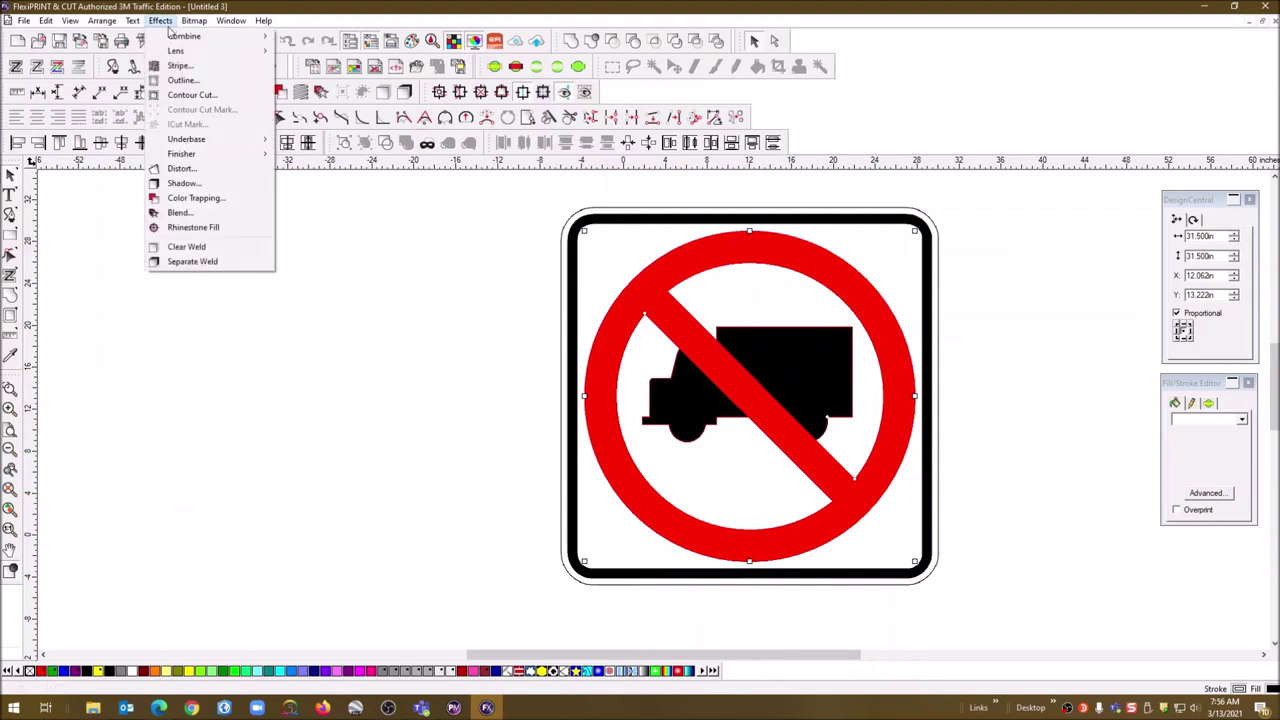
{"action": "mouse_move", "coordinate": [170, 40]}
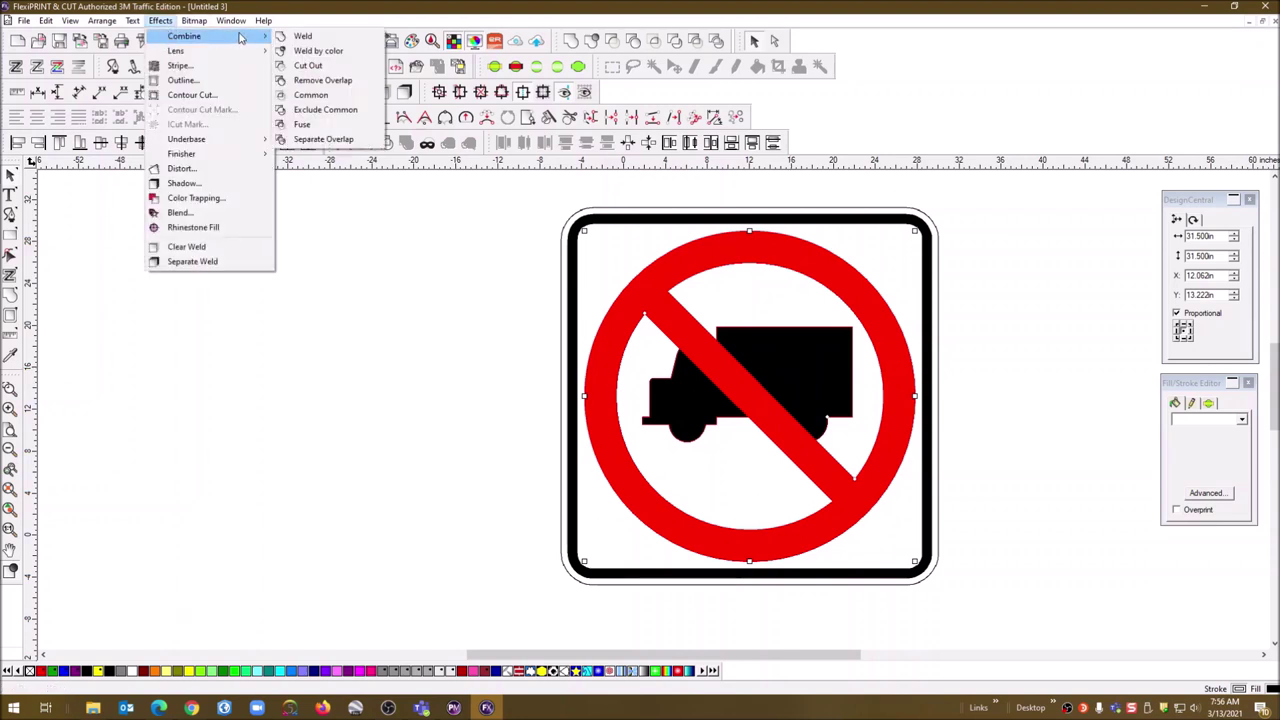
{"action": "left_click", "coordinate": [310, 66]}
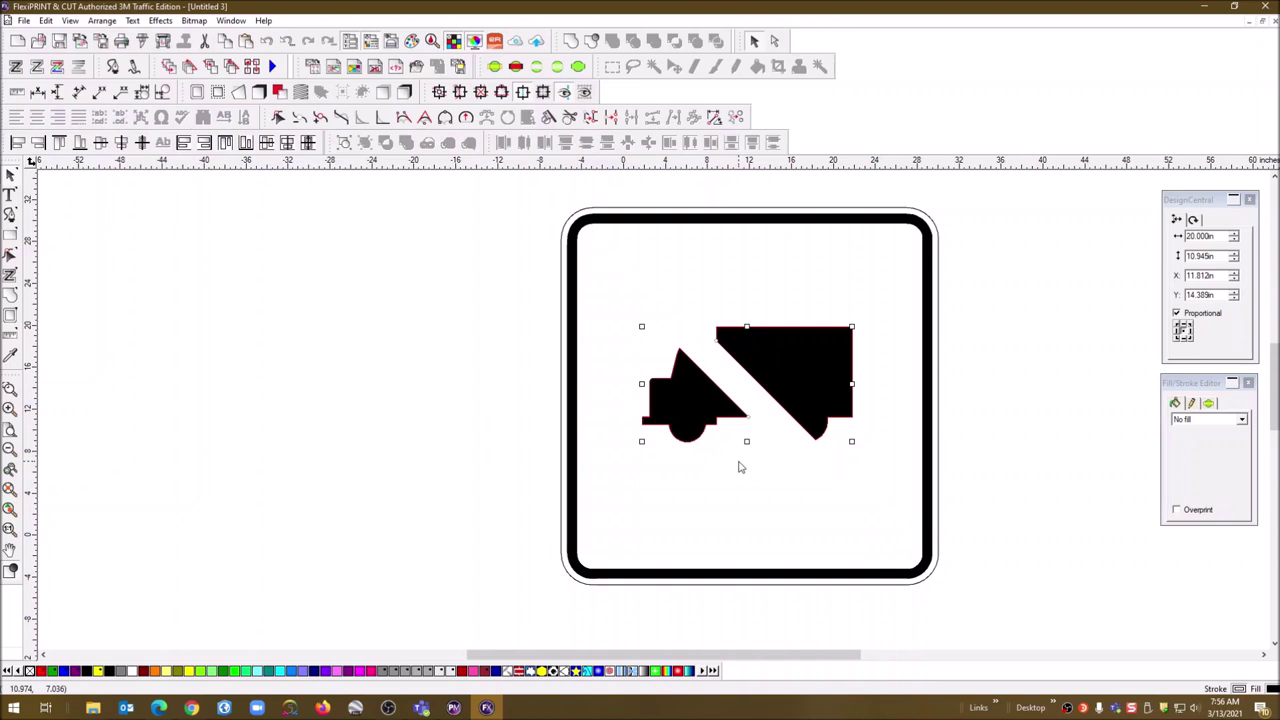
Step: Paste a second copy of the no-trucks sign beside the cut-out version and ungroup it
{"action": "left_click", "coordinate": [506, 389]}
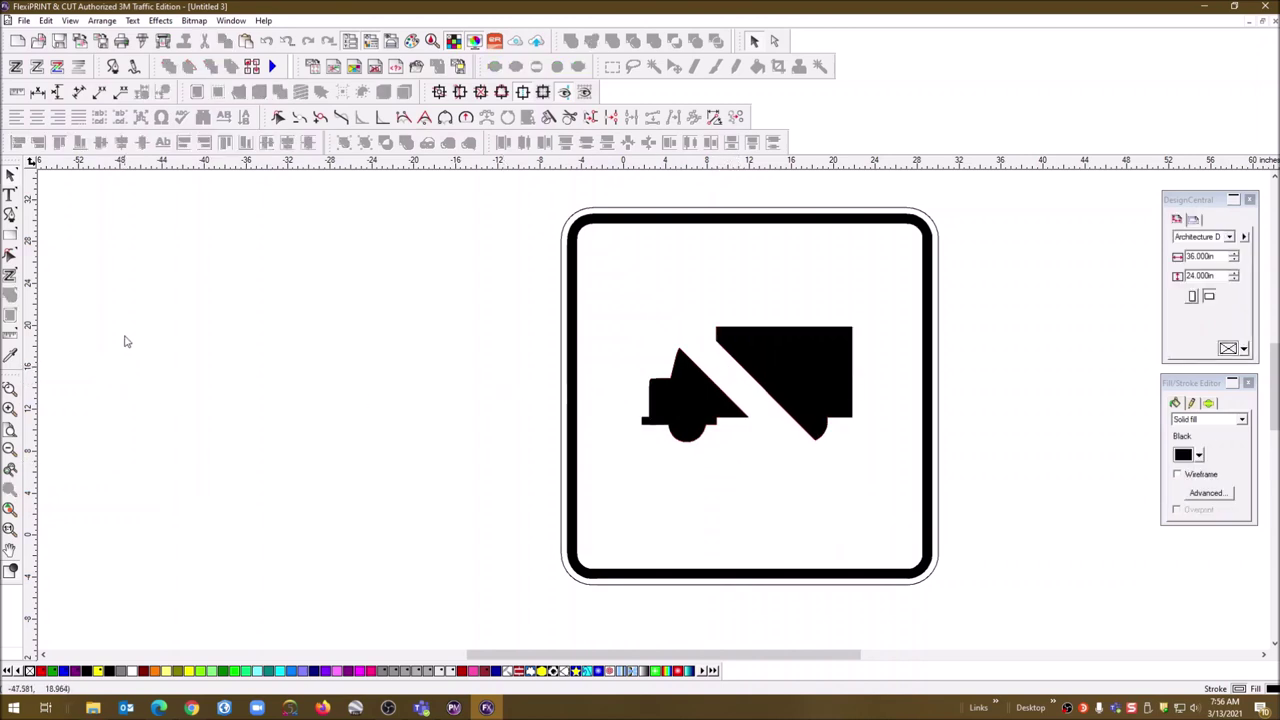
{"action": "right_click", "coordinate": [125, 341]}
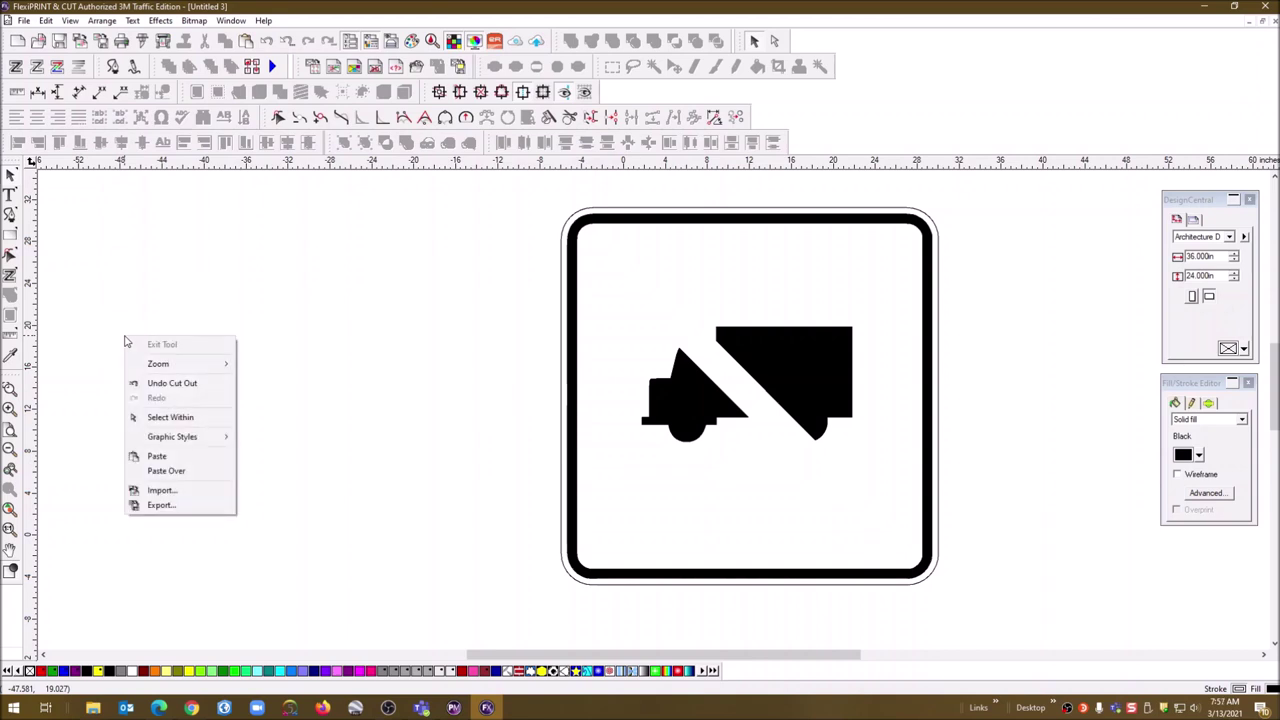
{"action": "left_click", "coordinate": [160, 456]}
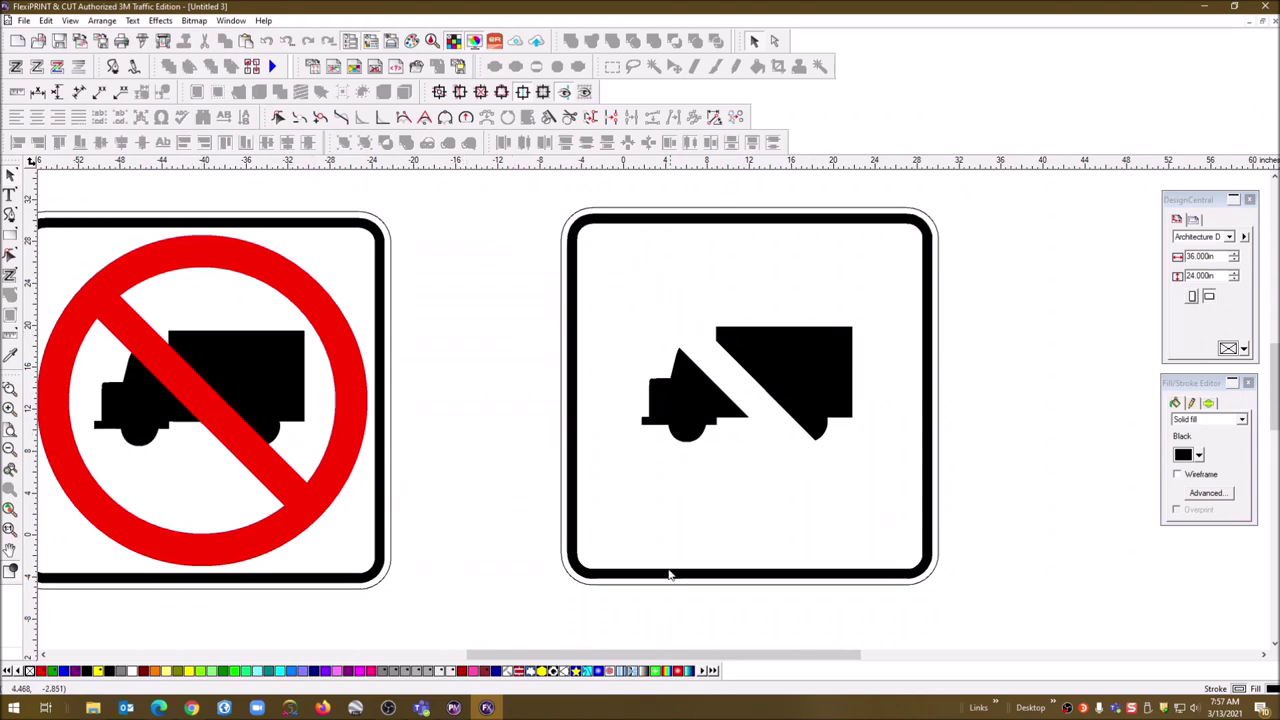
{"action": "left_click_drag", "start_coordinate": [675, 664], "coordinate": [642, 664]}
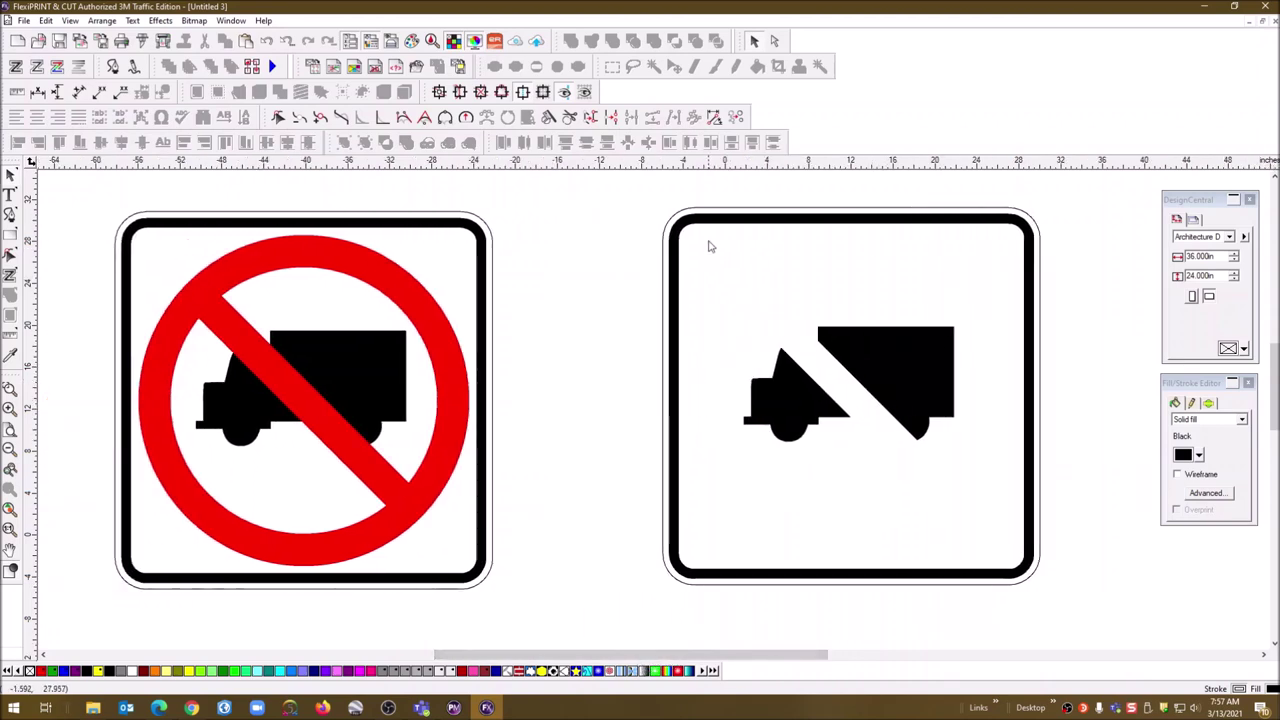
{"action": "left_click", "coordinate": [313, 421]}
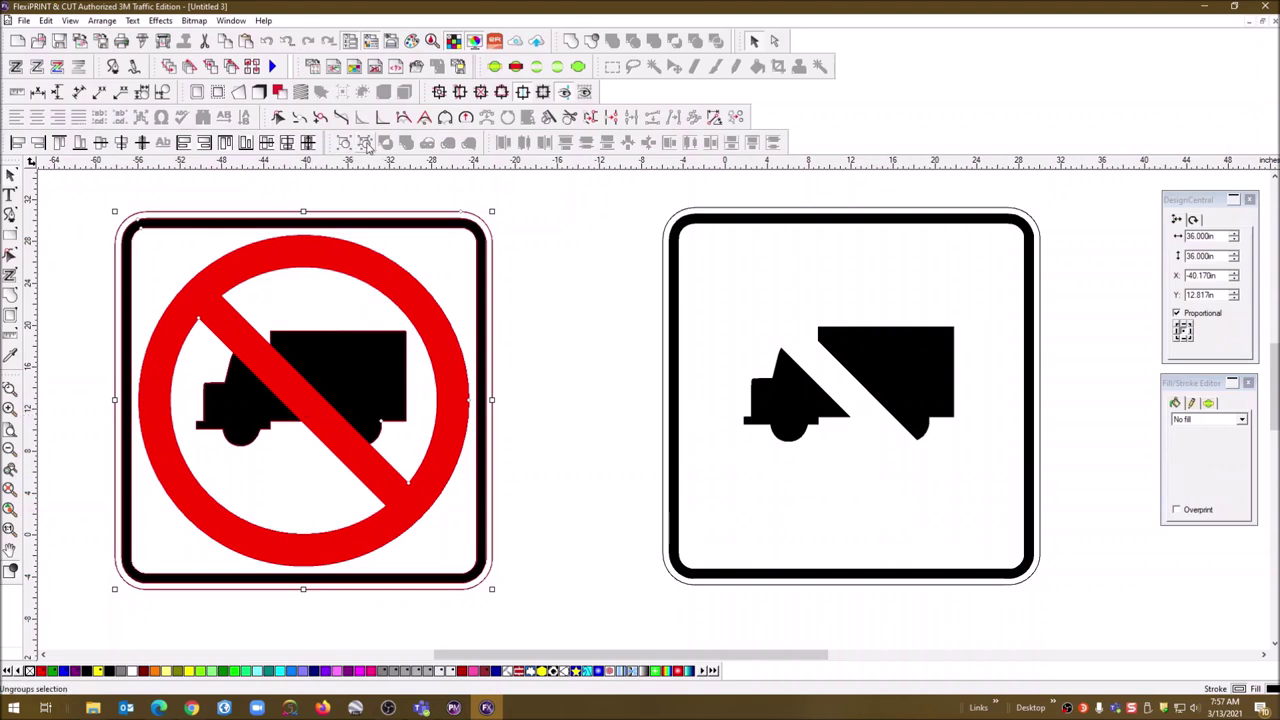
{"action": "left_click", "coordinate": [537, 316]}
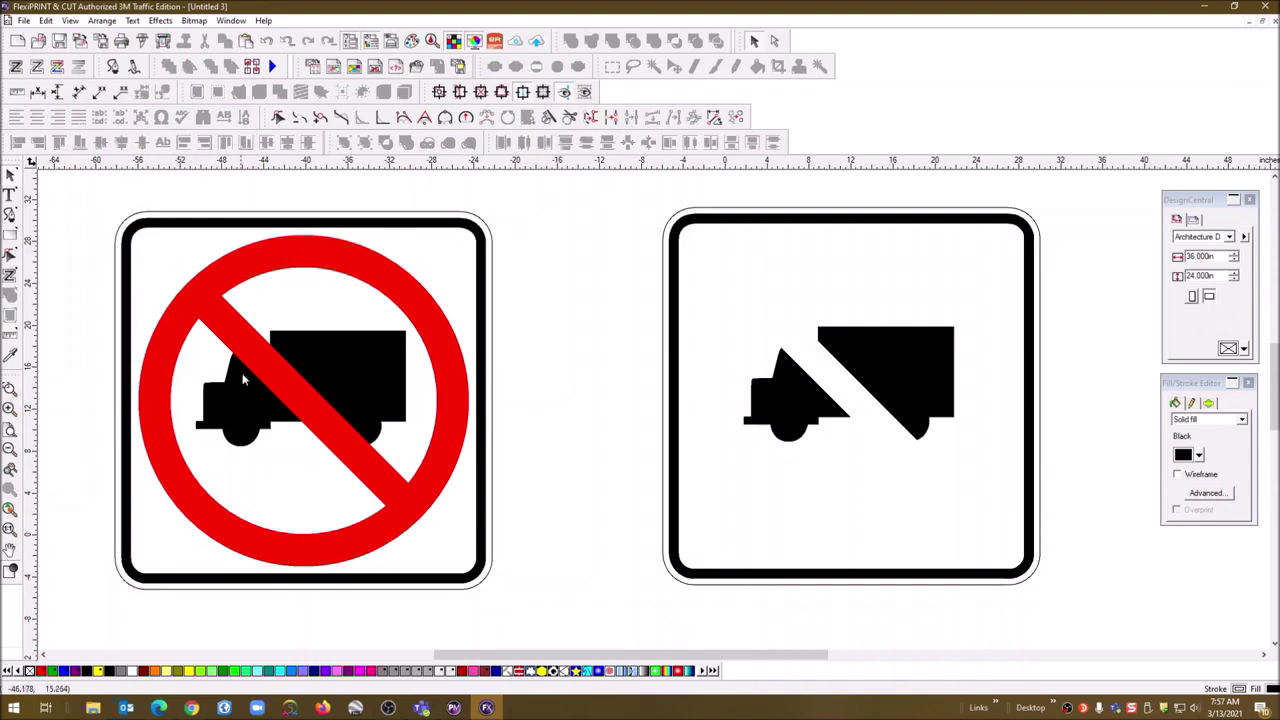
Step: Move the pasted copy's red circle and slash onto the cut-out sign and center it on the outer sign outline
{"action": "left_click_drag", "start_coordinate": [262, 361], "coordinate": [801, 353]}
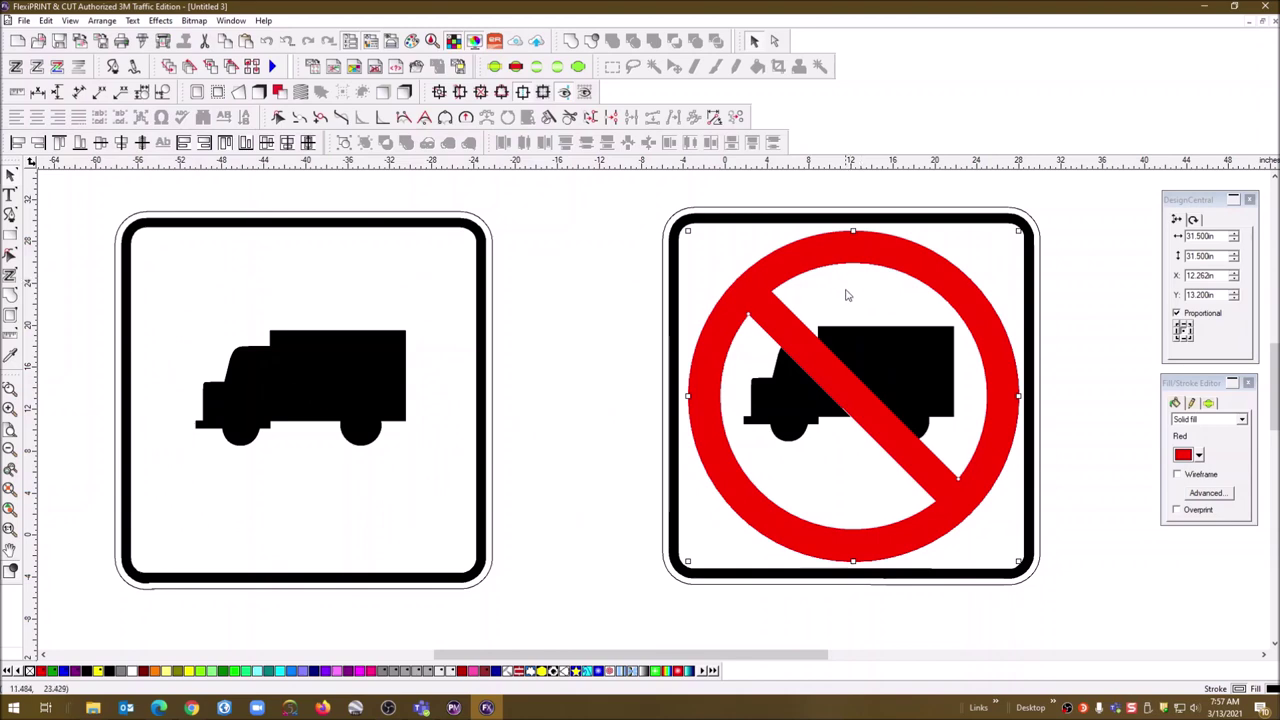
{"action": "key", "text": "Escape"}
{"action": "left_click", "coordinate": [792, 216]}
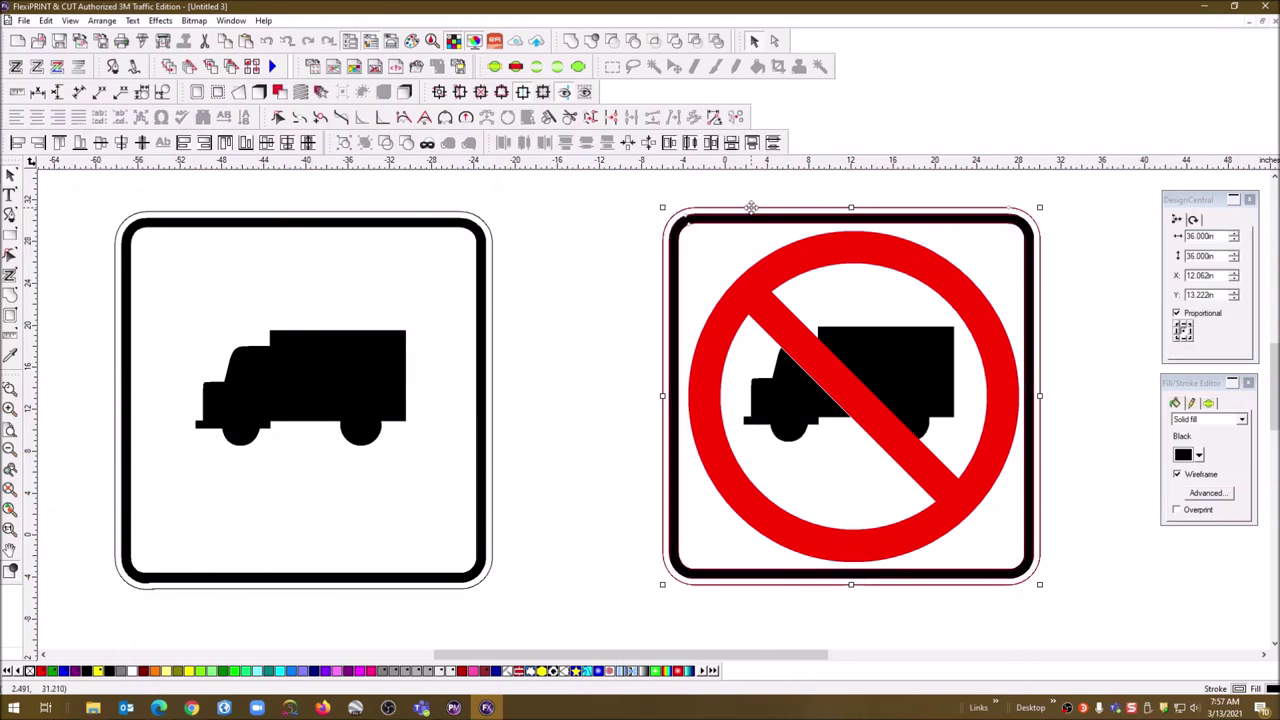
{"action": "left_click", "coordinate": [774, 264], "text": "shift"}
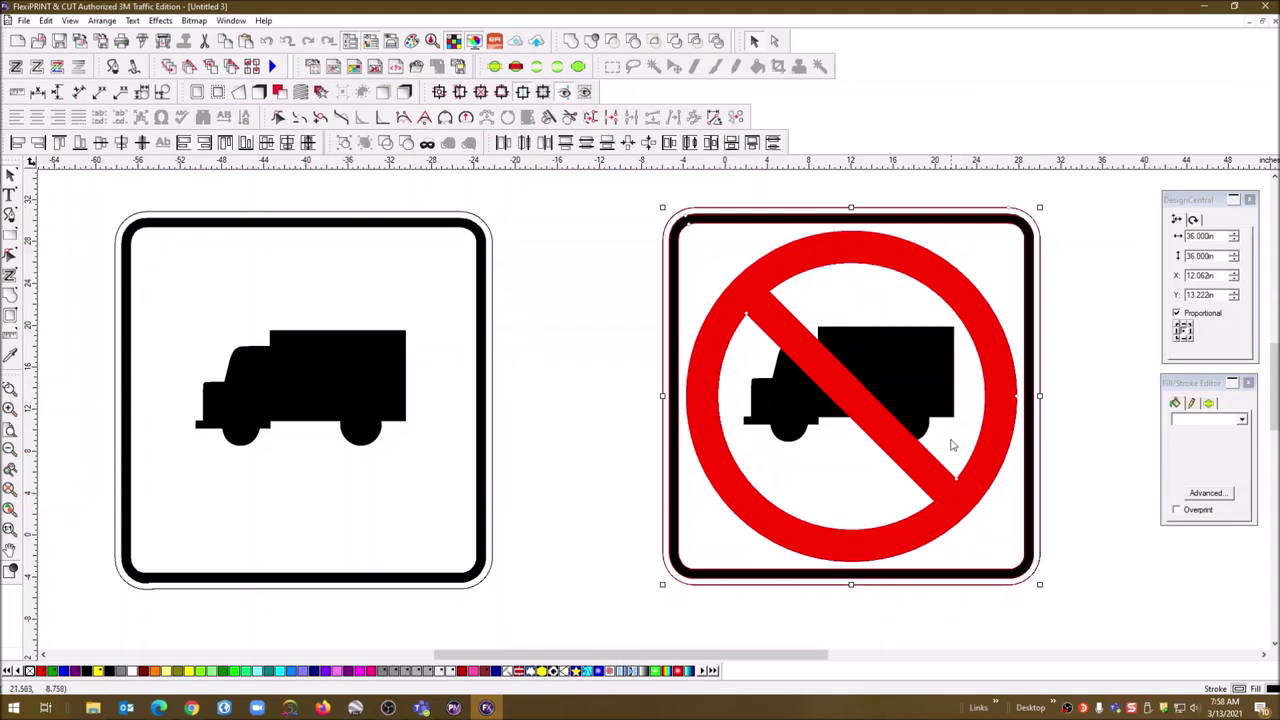
Step: Examine the red slash over the truck up close and check how the cut-out truck is selected
{"action": "scroll", "coordinate": [884, 308], "scroll_direction": "up", "scroll_amount": 1}
{"action": "scroll", "coordinate": [884, 308], "scroll_direction": "up", "scroll_amount": 1}
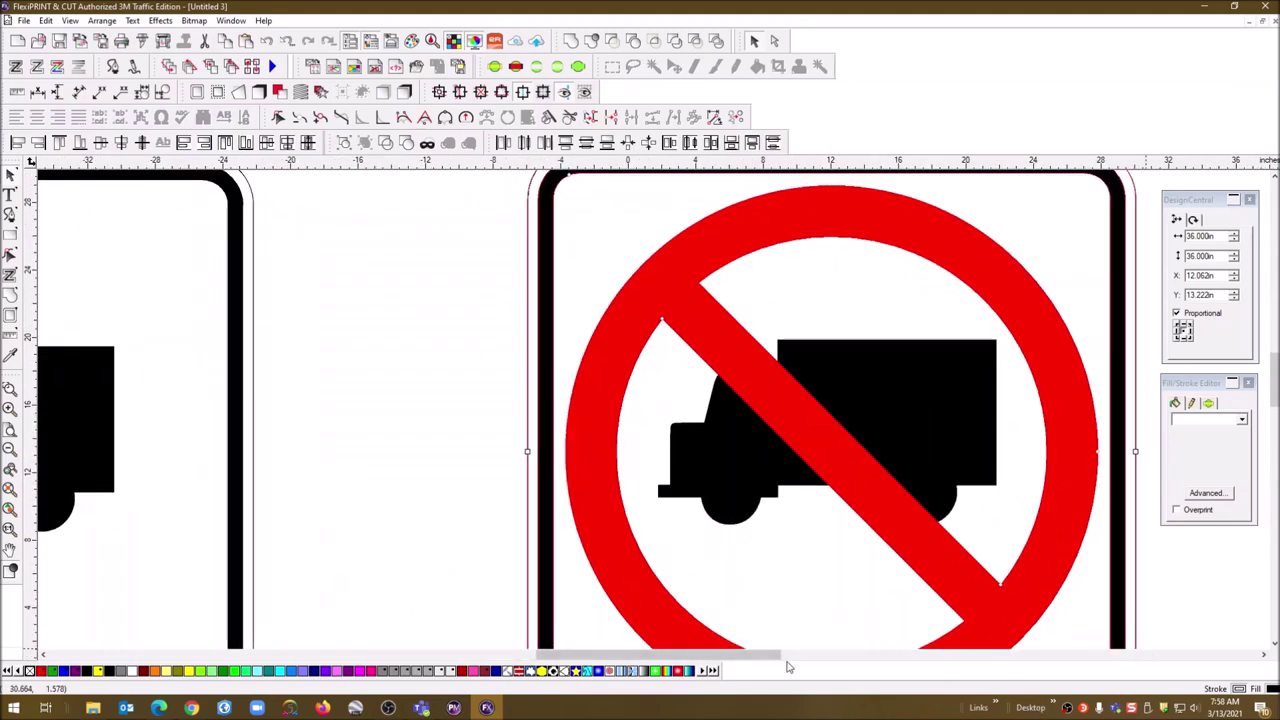
{"action": "left_click_drag", "start_coordinate": [780, 656], "coordinate": [790, 656]}
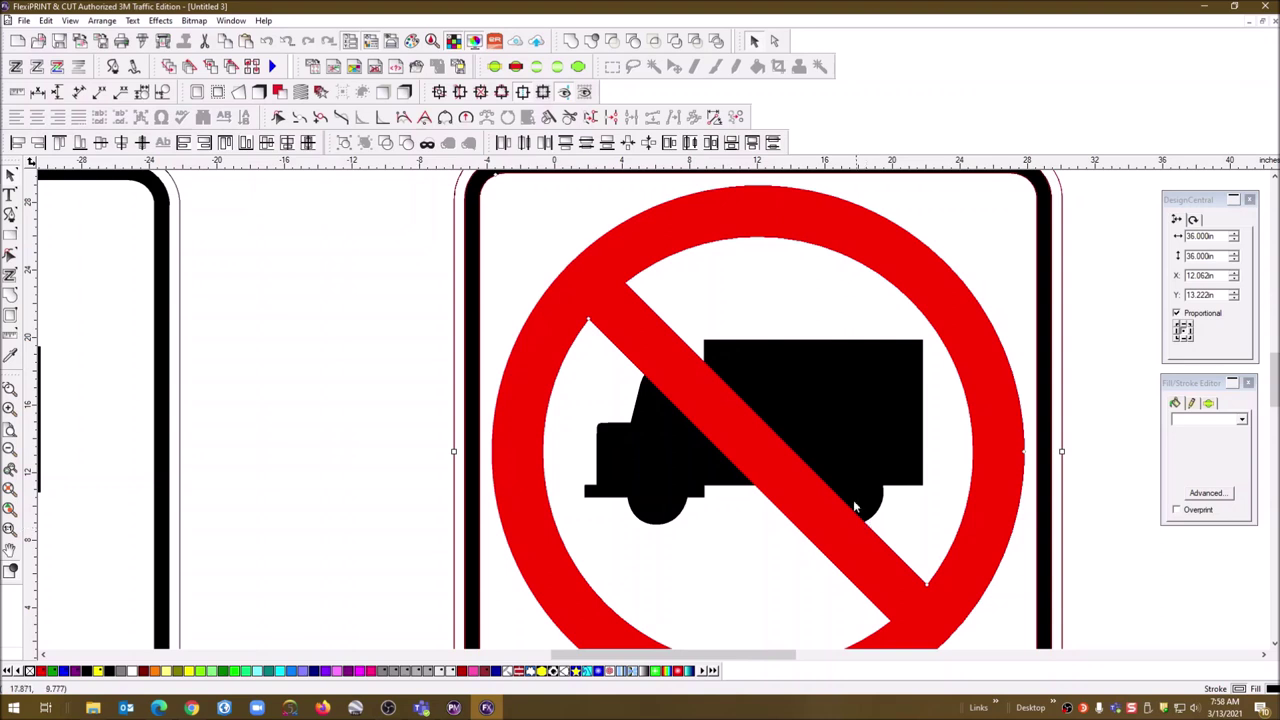
{"action": "key", "text": "Escape"}
{"action": "left_click", "coordinate": [814, 398]}
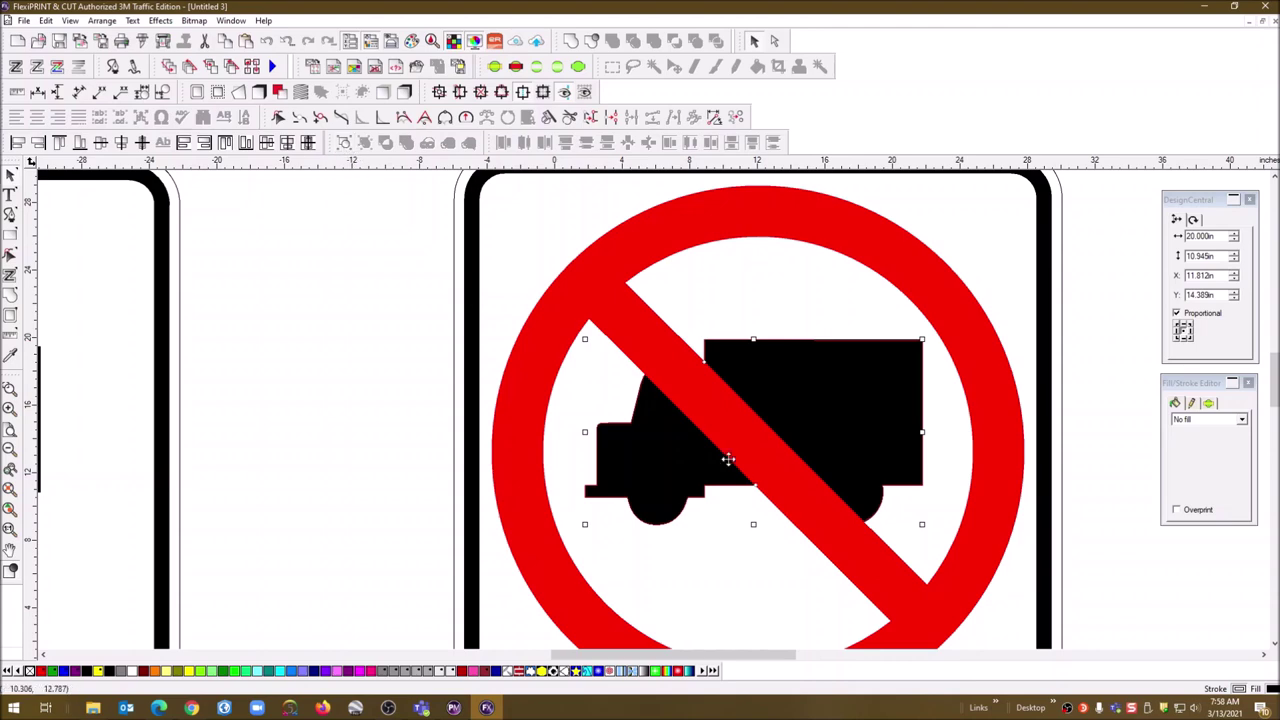
{"action": "key", "text": "Escape"}
{"action": "left_click", "coordinate": [829, 428]}
{"action": "right_click", "coordinate": [830, 426]}
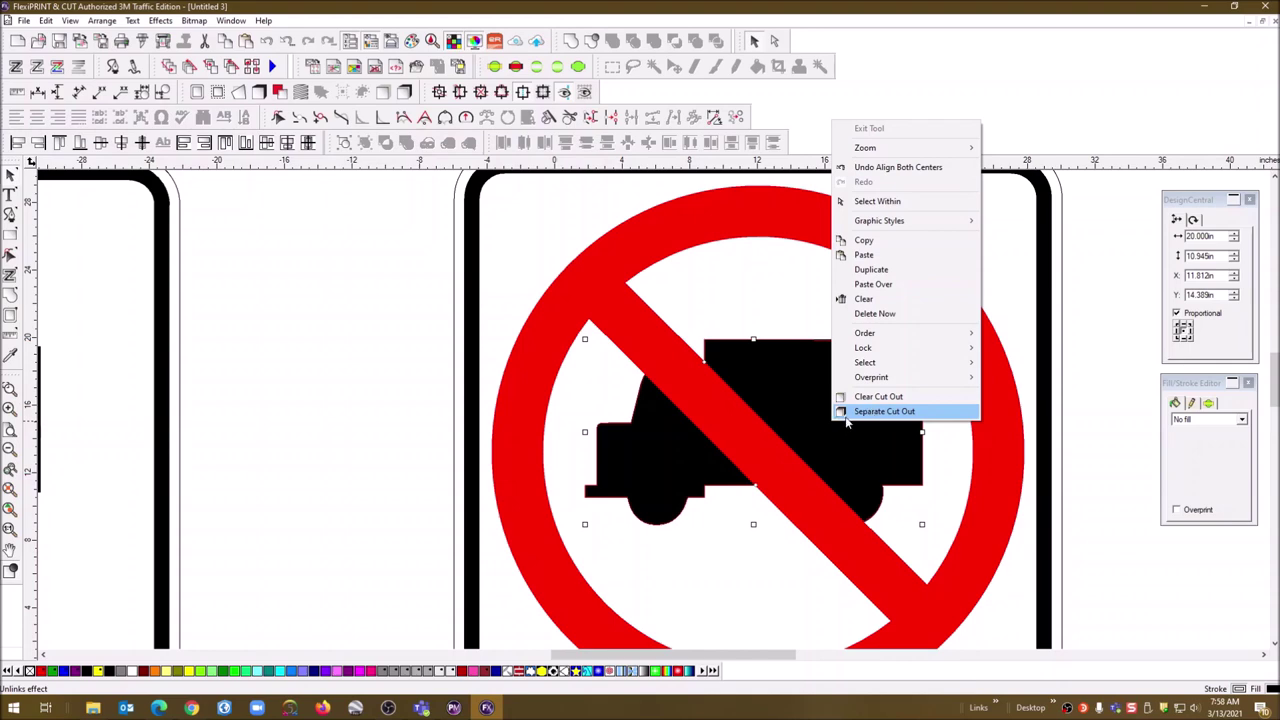
{"action": "left_click", "coordinate": [803, 408]}
{"action": "left_click", "coordinate": [805, 402]}
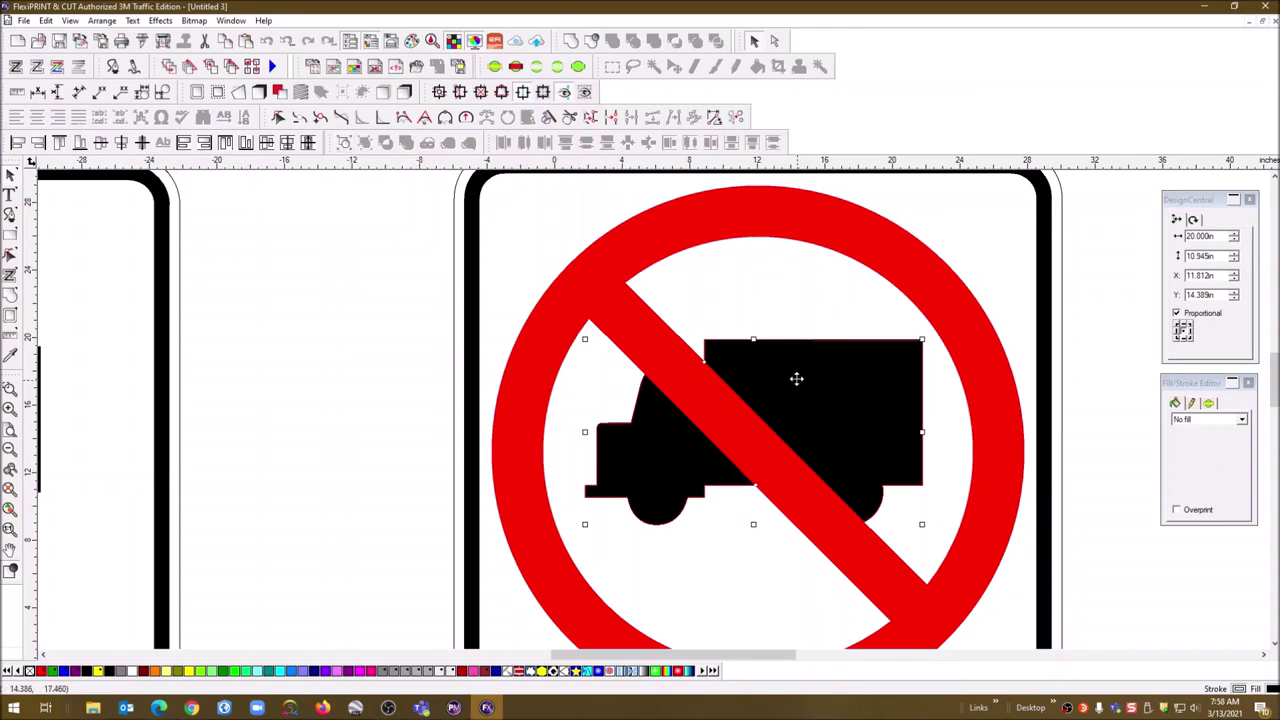
Step: Separate the truck's Cut Out effect into independent shapes and select the rear section of the truck on its own
{"action": "left_click", "coordinate": [826, 391]}
{"action": "left_click", "coordinate": [823, 385]}
{"action": "right_click", "coordinate": [812, 411]}
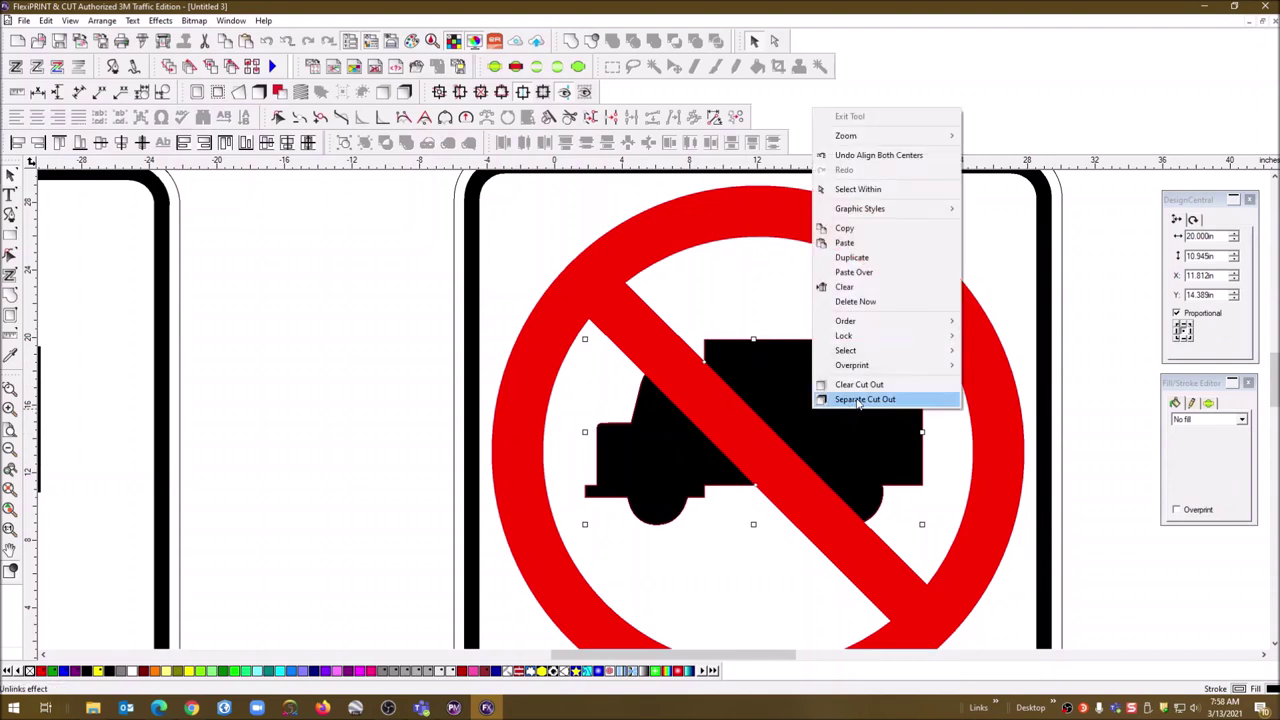
{"action": "left_click", "coordinate": [860, 400]}
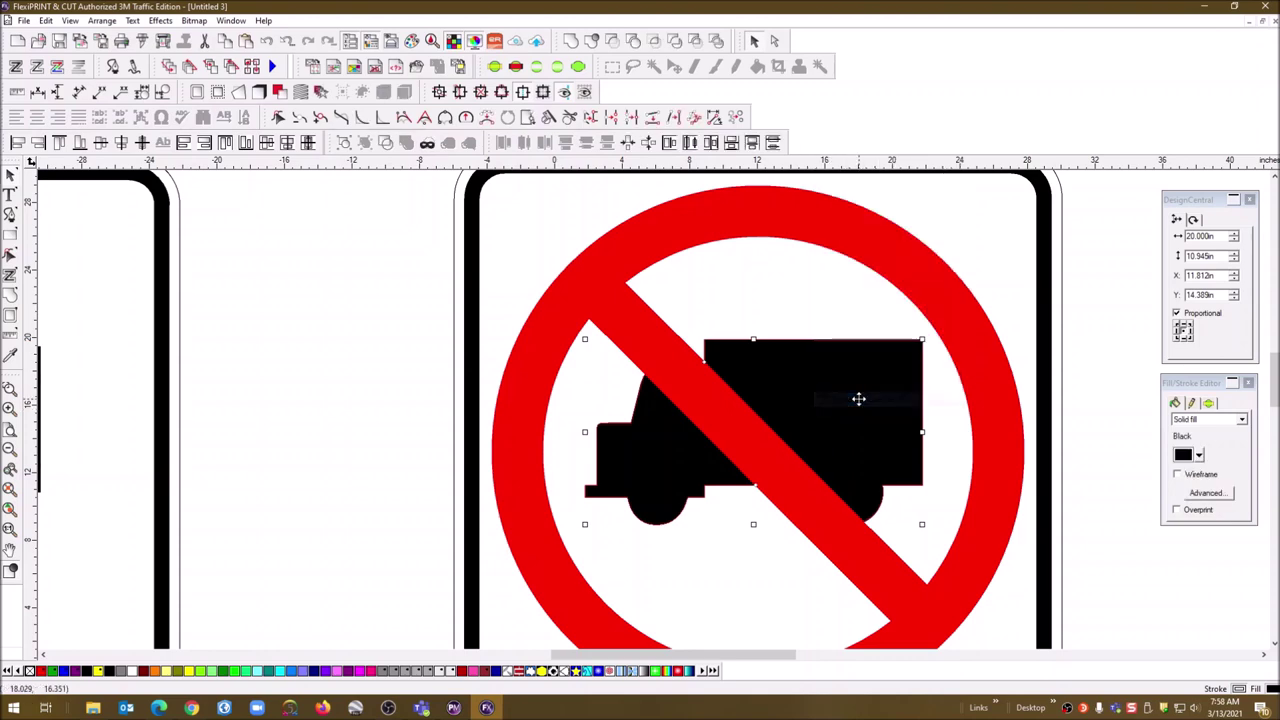
{"action": "left_click", "coordinate": [807, 397]}
{"action": "left_click", "coordinate": [807, 397]}
{"action": "left_click", "coordinate": [835, 408]}
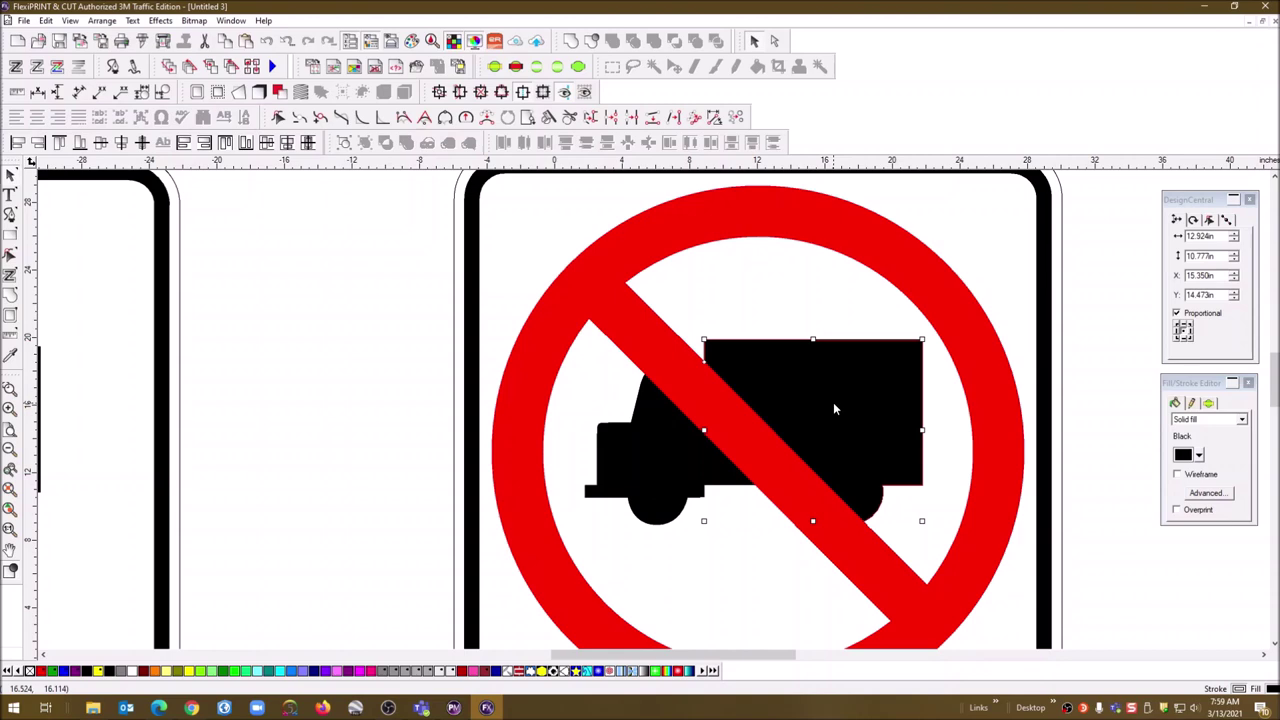
Step: Nudge the rear truck section right and up and the front section left and down, leaving thin gaps along the red slash
{"action": "left_click_drag", "start_coordinate": [833, 404], "coordinate": [835, 403]}
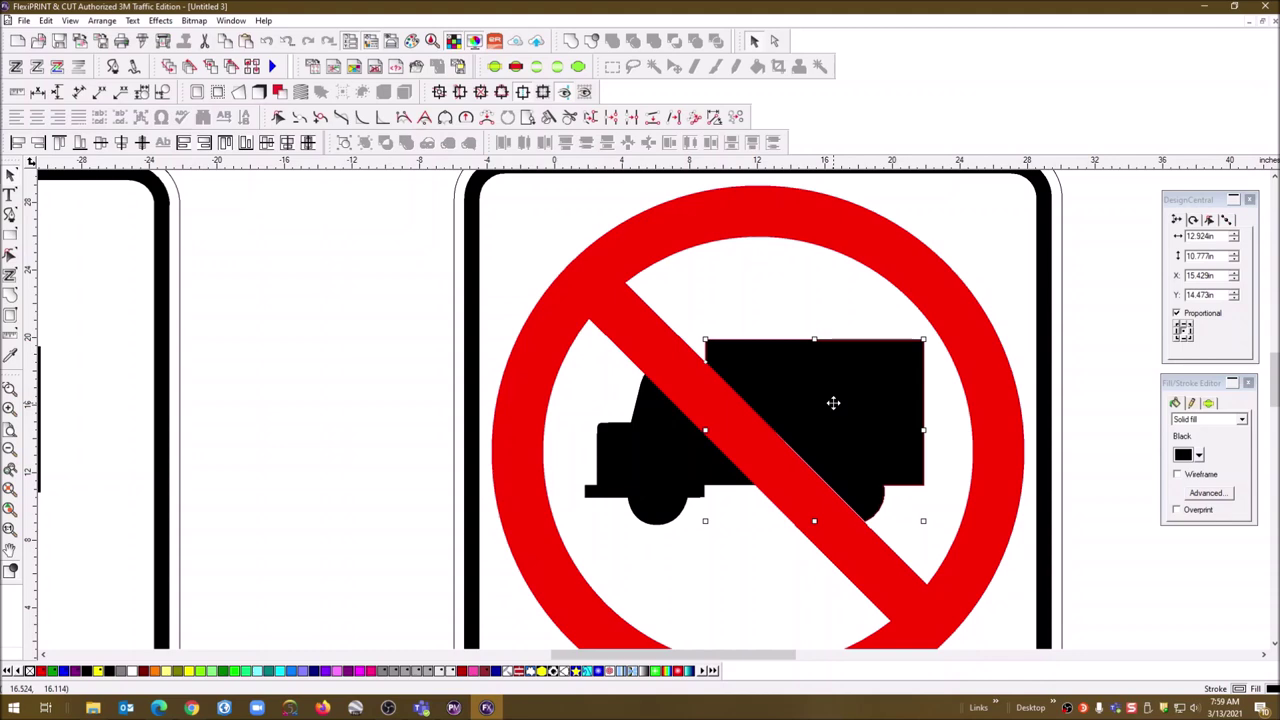
{"action": "key", "text": "Up"}
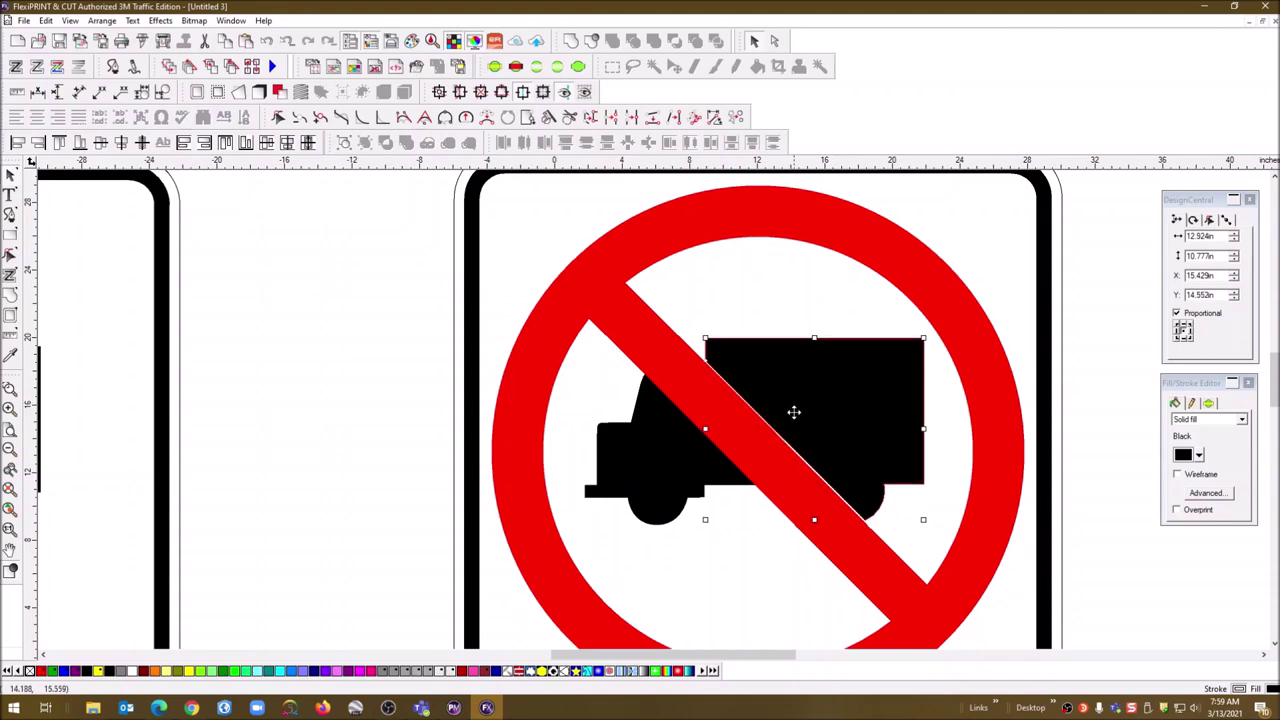
{"action": "left_click", "coordinate": [666, 477]}
{"action": "key", "text": "Left"}
{"action": "key", "text": "Down"}
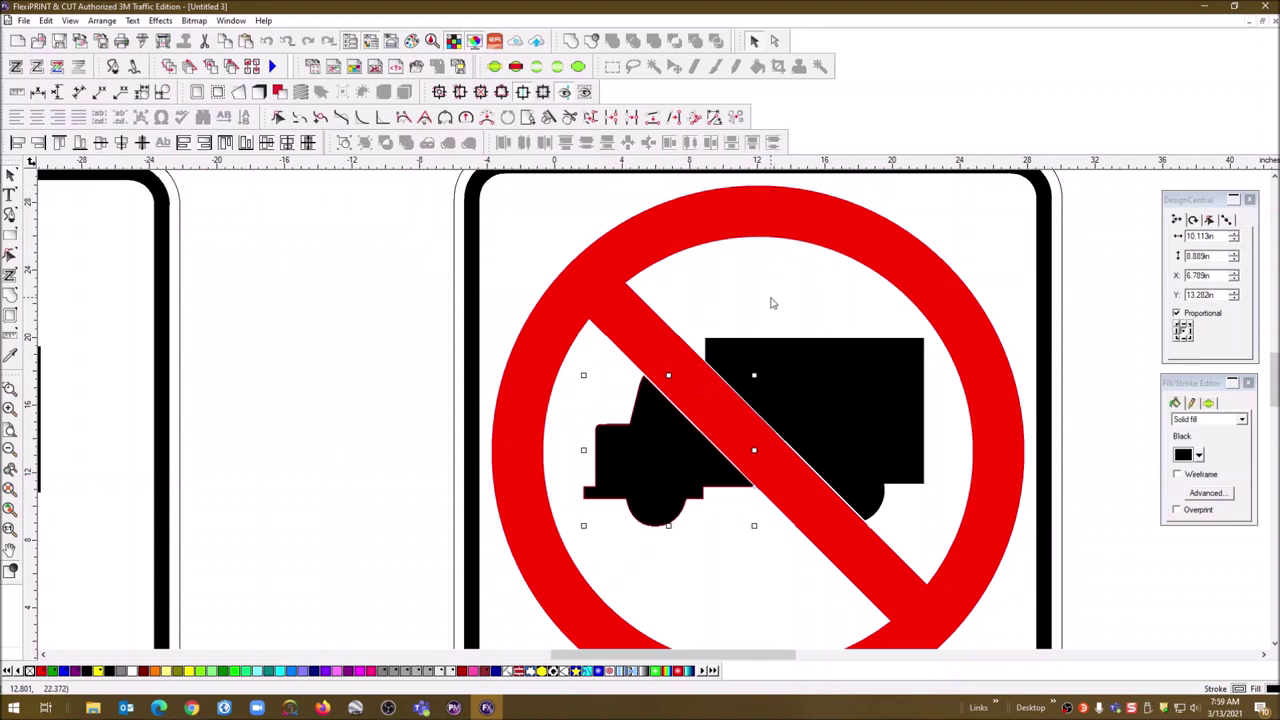
Step: Delete the leftover sign copy that contains only the truck and border without the red circle
{"action": "scroll", "coordinate": [783, 364], "scroll_direction": "up", "scroll_amount": 2}
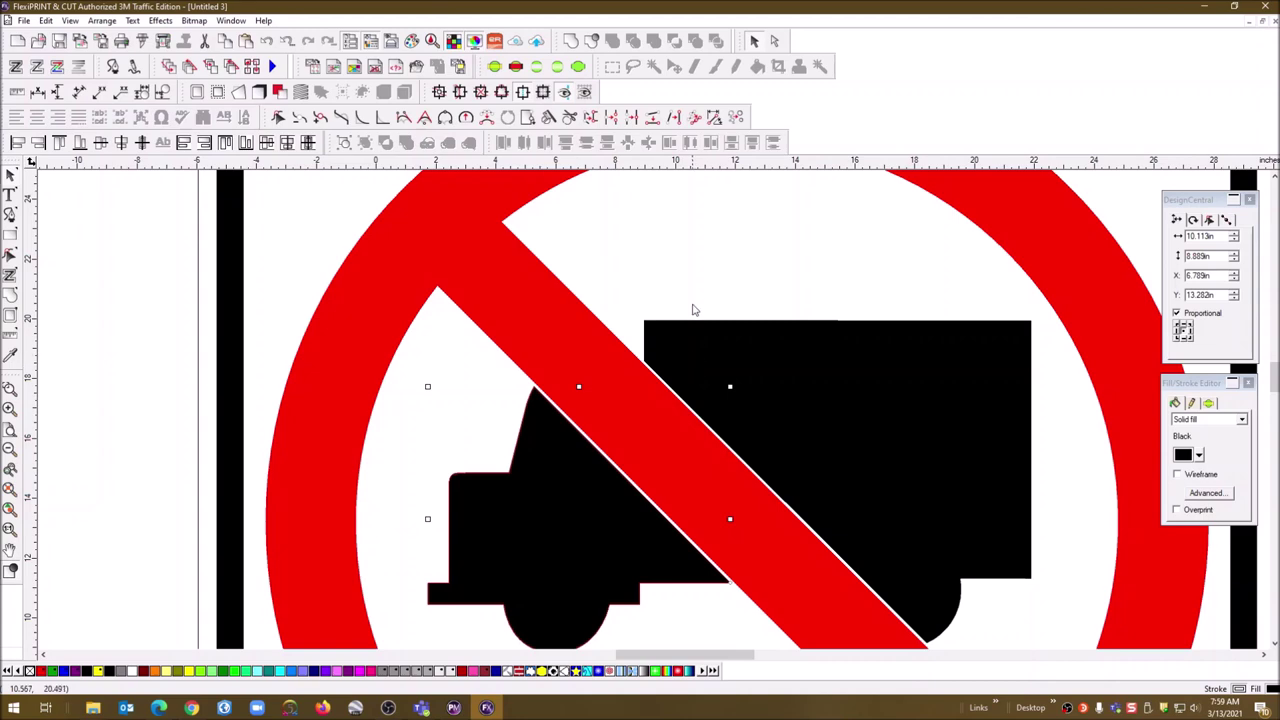
{"action": "scroll", "coordinate": [711, 266], "scroll_direction": "down", "scroll_amount": 2}
{"action": "scroll", "coordinate": [711, 266], "scroll_direction": "down", "scroll_amount": 2}
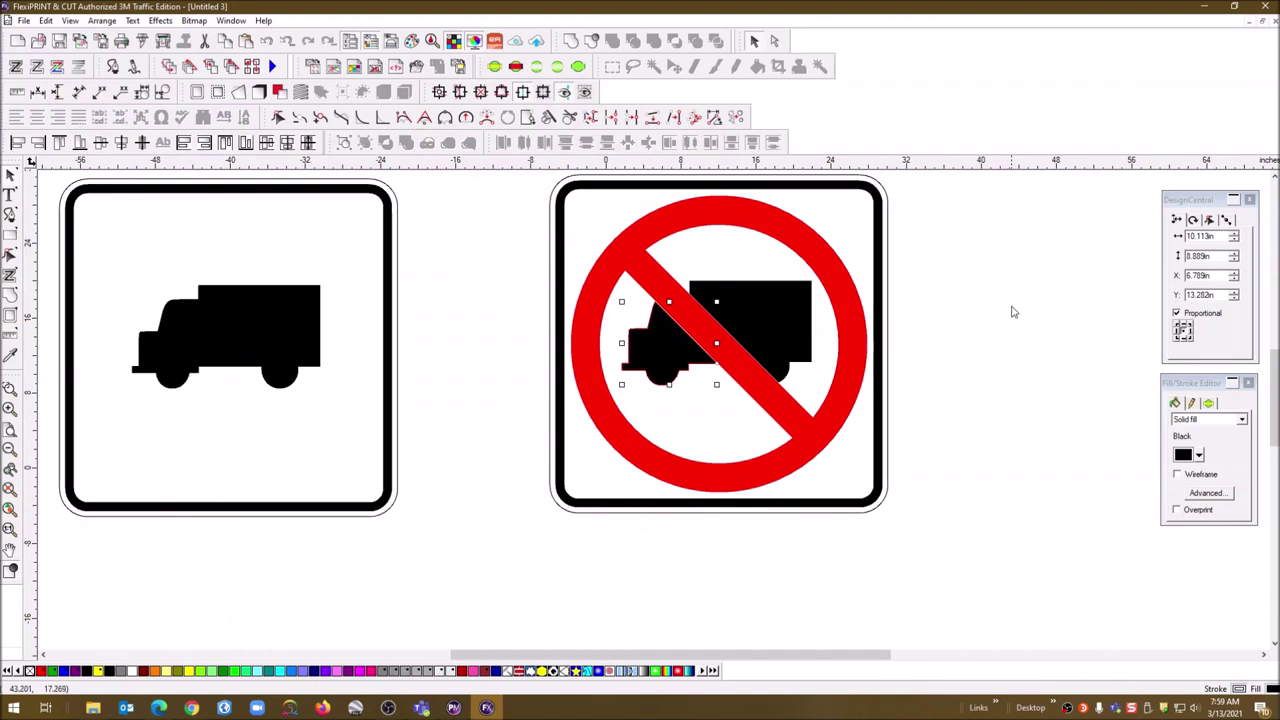
{"action": "left_click_drag", "start_coordinate": [1272, 383], "coordinate": [1272, 371]}
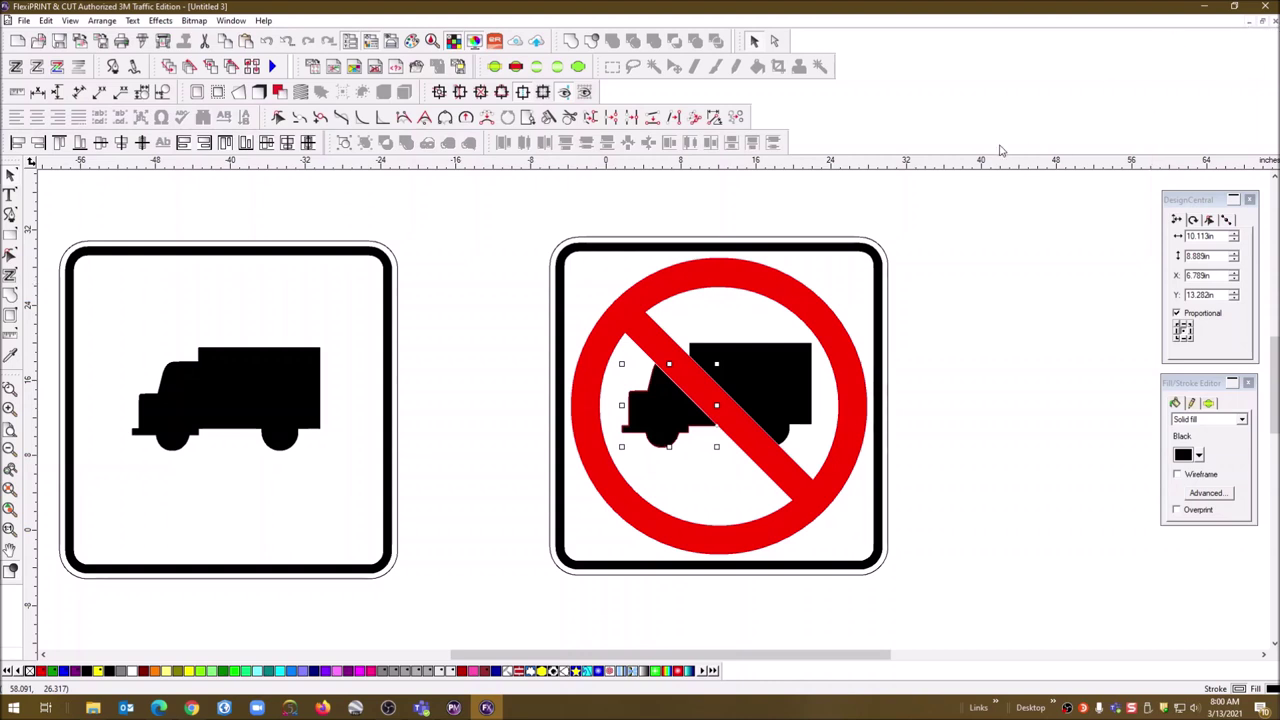
{"action": "left_click_drag", "start_coordinate": [501, 218], "coordinate": [946, 594]}
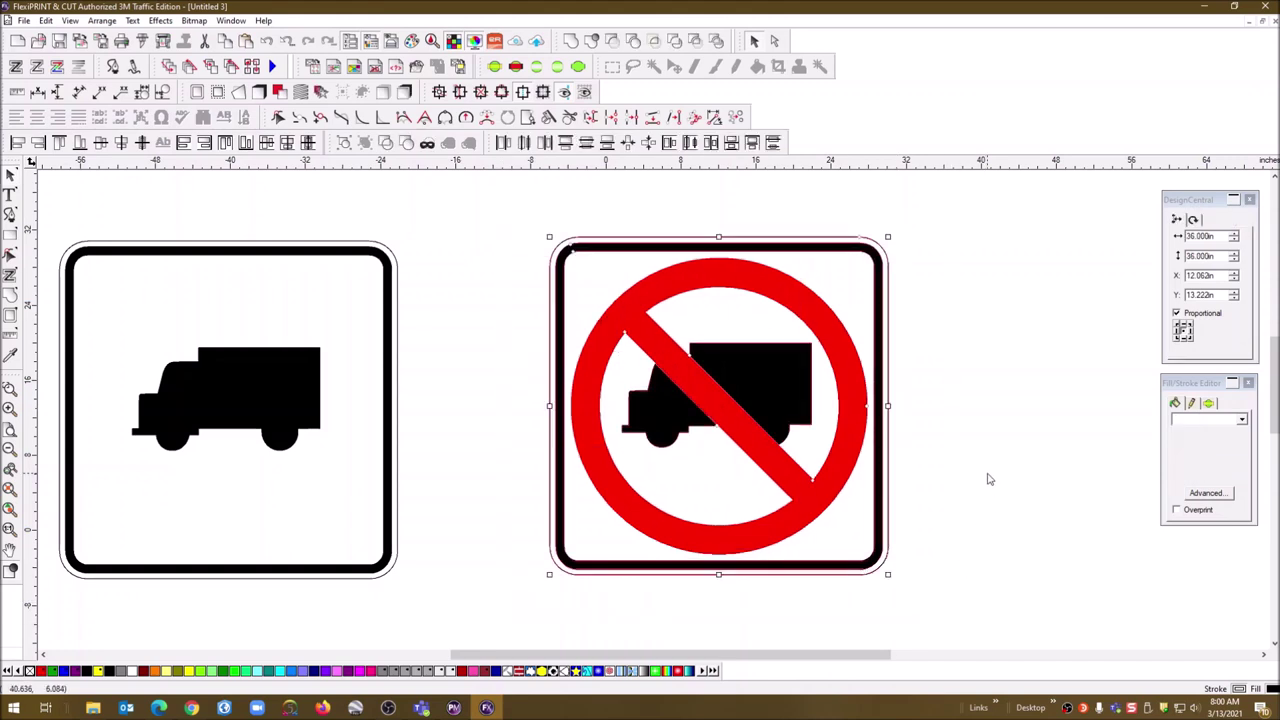
{"action": "key", "text": "Escape"}
{"action": "left_click_drag", "start_coordinate": [53, 205], "coordinate": [434, 607]}
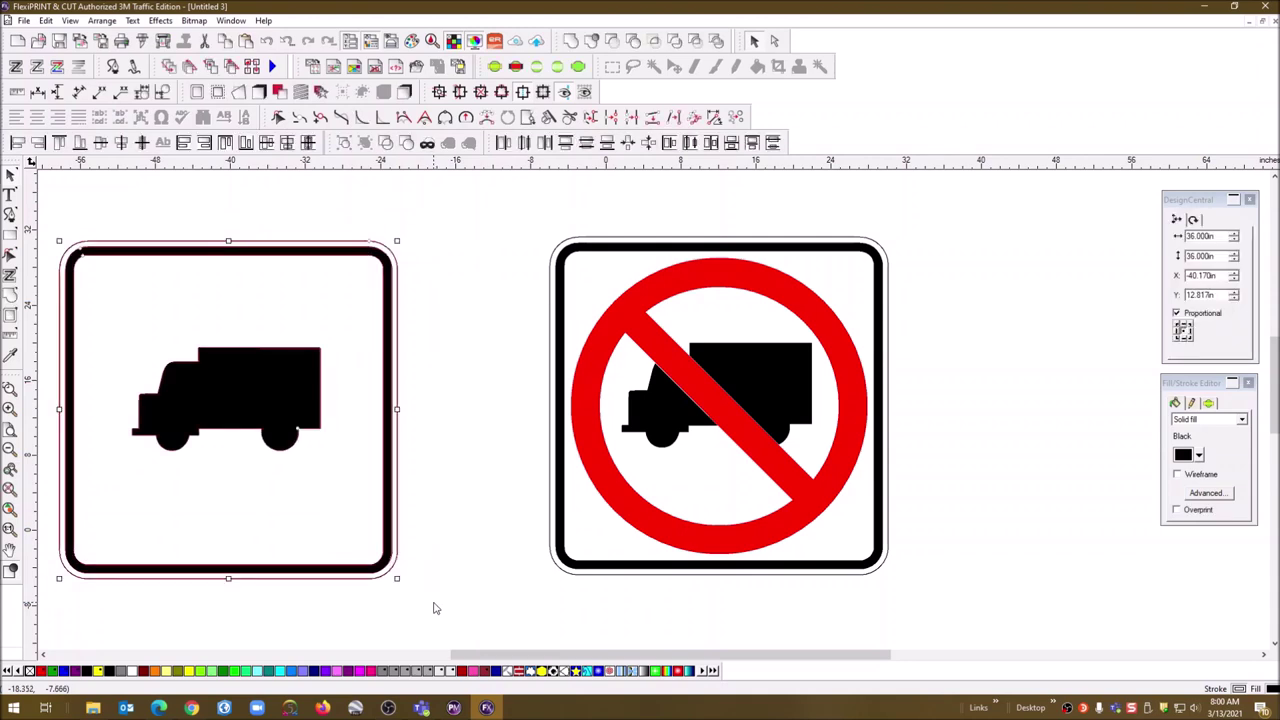
{"action": "key", "text": "Delete"}
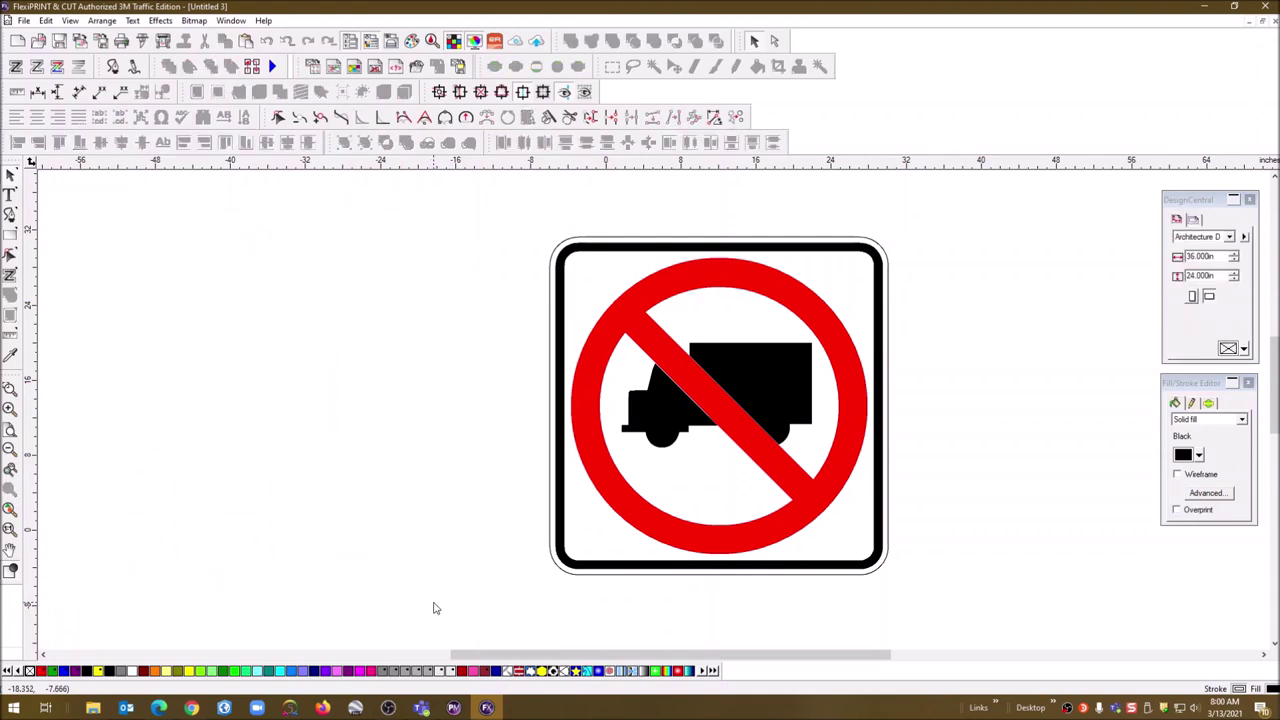
Step: Group the black border with both truck sections so all the black pieces select together
{"action": "left_click", "coordinate": [644, 252]}
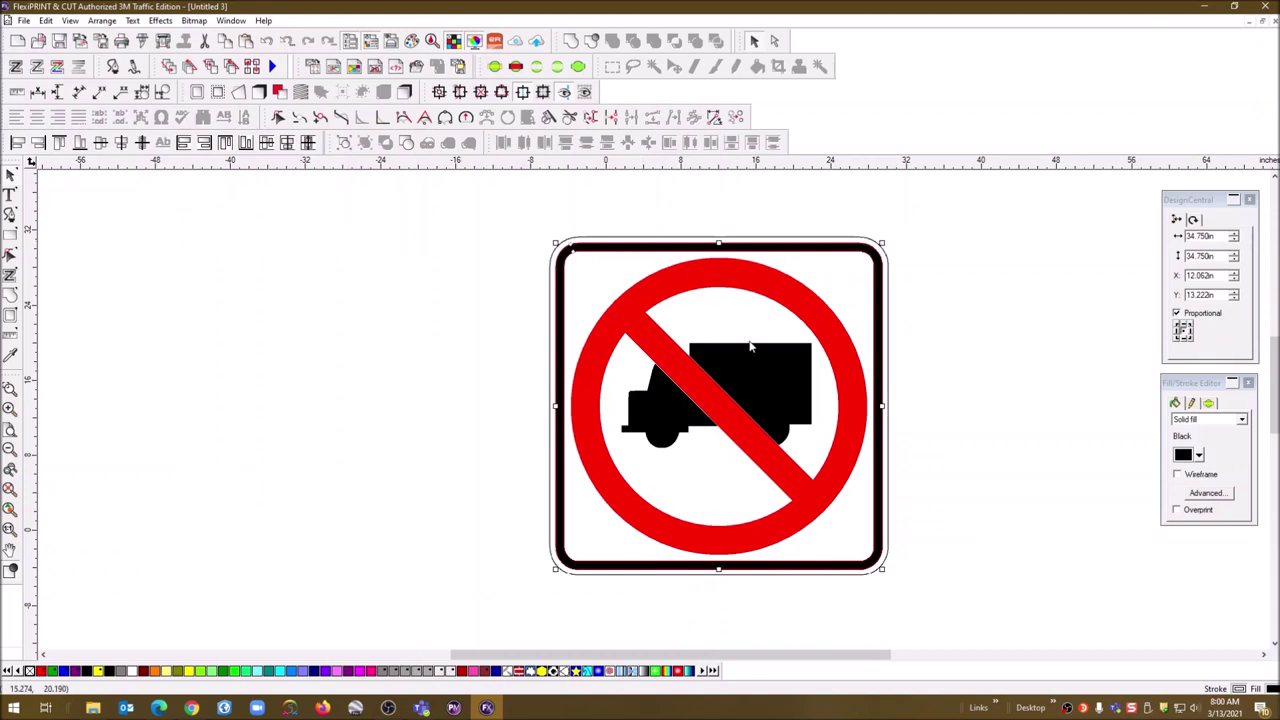
{"action": "left_click", "coordinate": [759, 373], "text": "shift"}
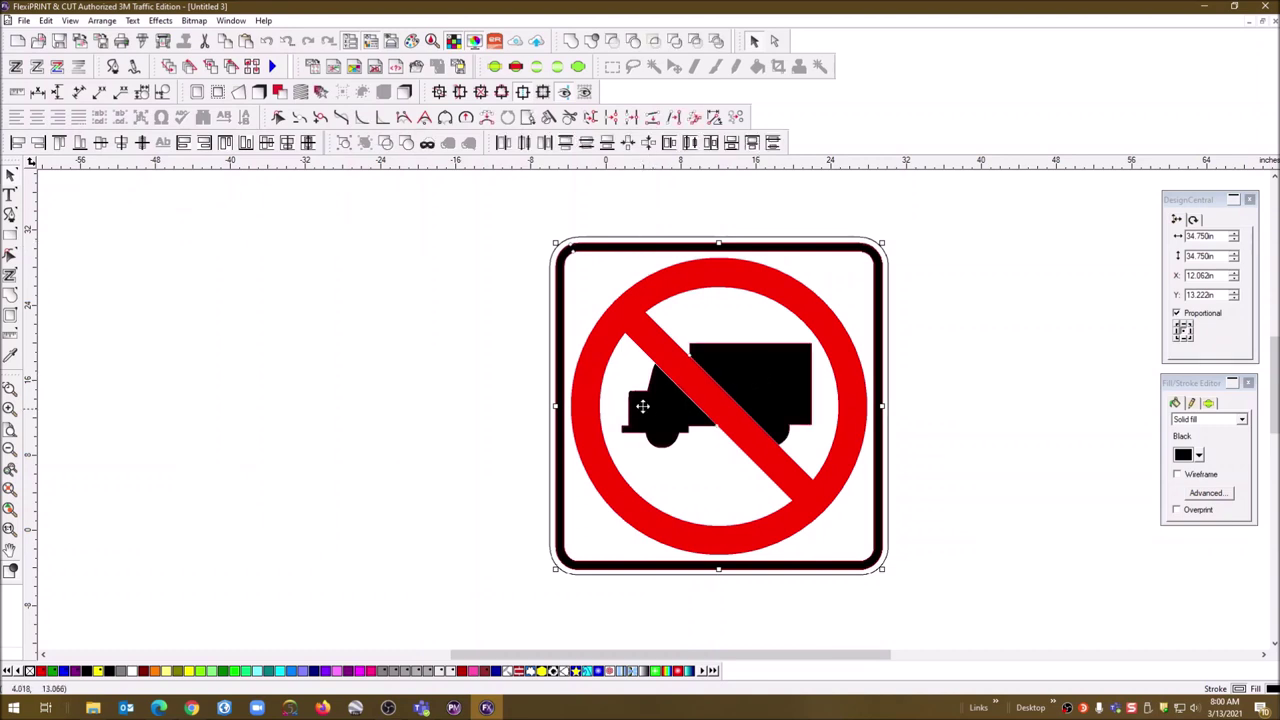
{"action": "left_click", "coordinate": [345, 146]}
{"action": "left_click", "coordinate": [409, 421]}
{"action": "left_click", "coordinate": [778, 380]}
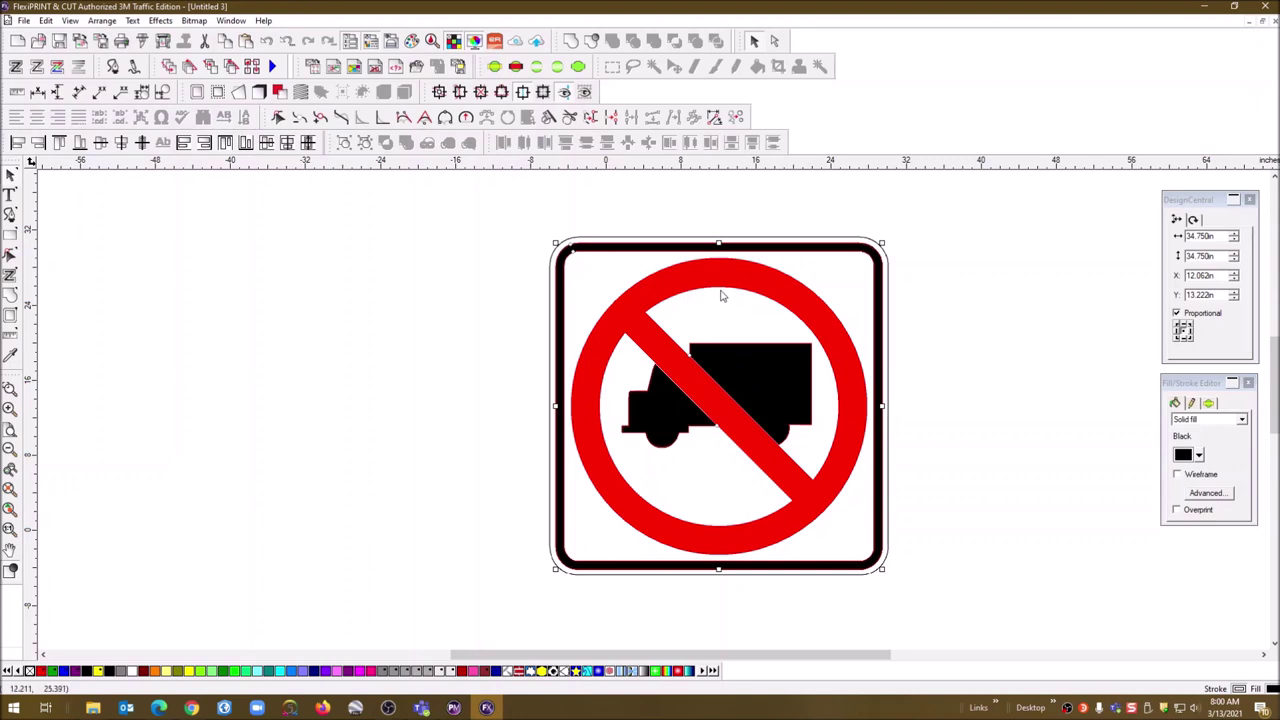
{"action": "left_click", "coordinate": [672, 212]}
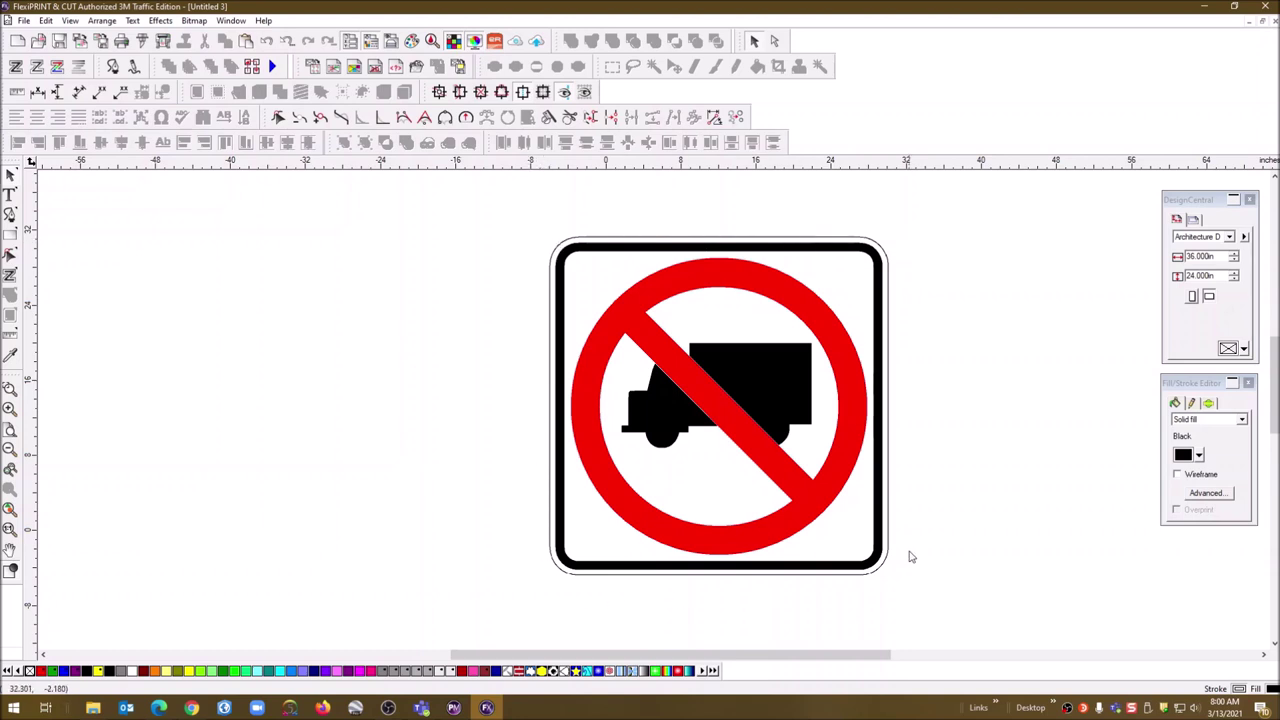
Step: Load the black group into Cut/Plot and add horizontal split lines on both sides of the rear truck section and vertical ones above and below it
{"action": "left_click", "coordinate": [565, 257]}
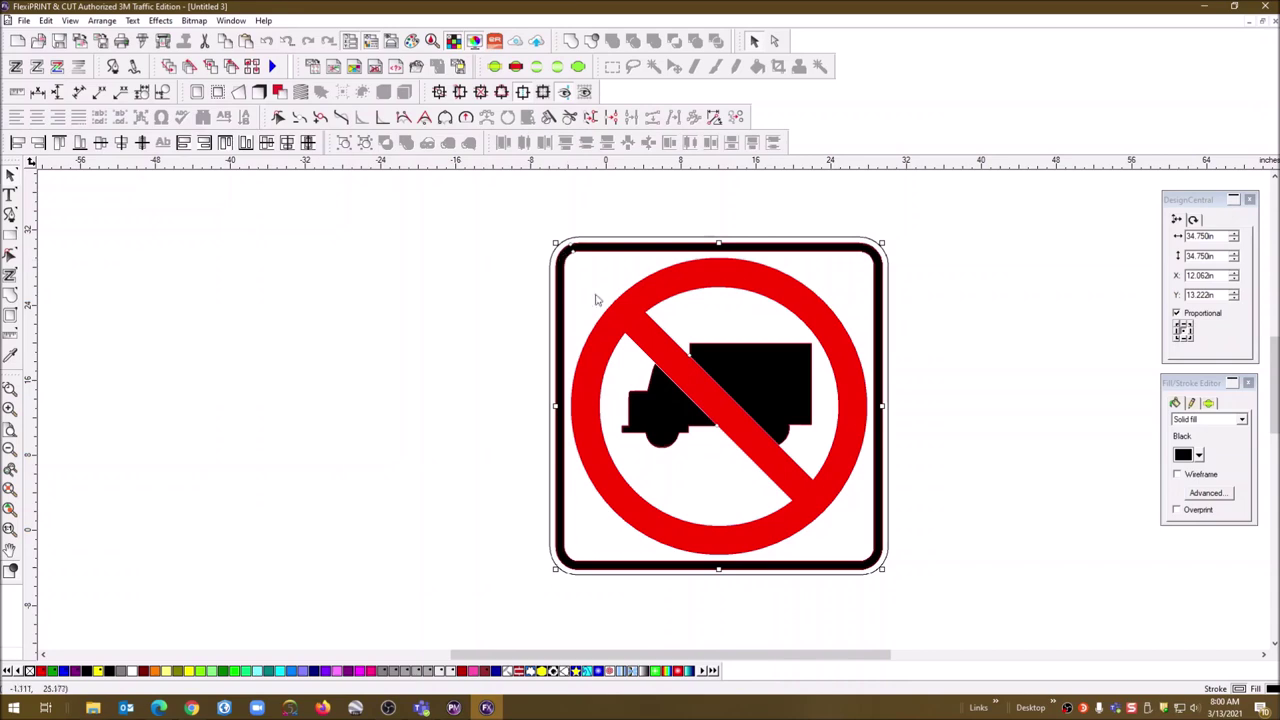
{"action": "left_click", "coordinate": [142, 41]}
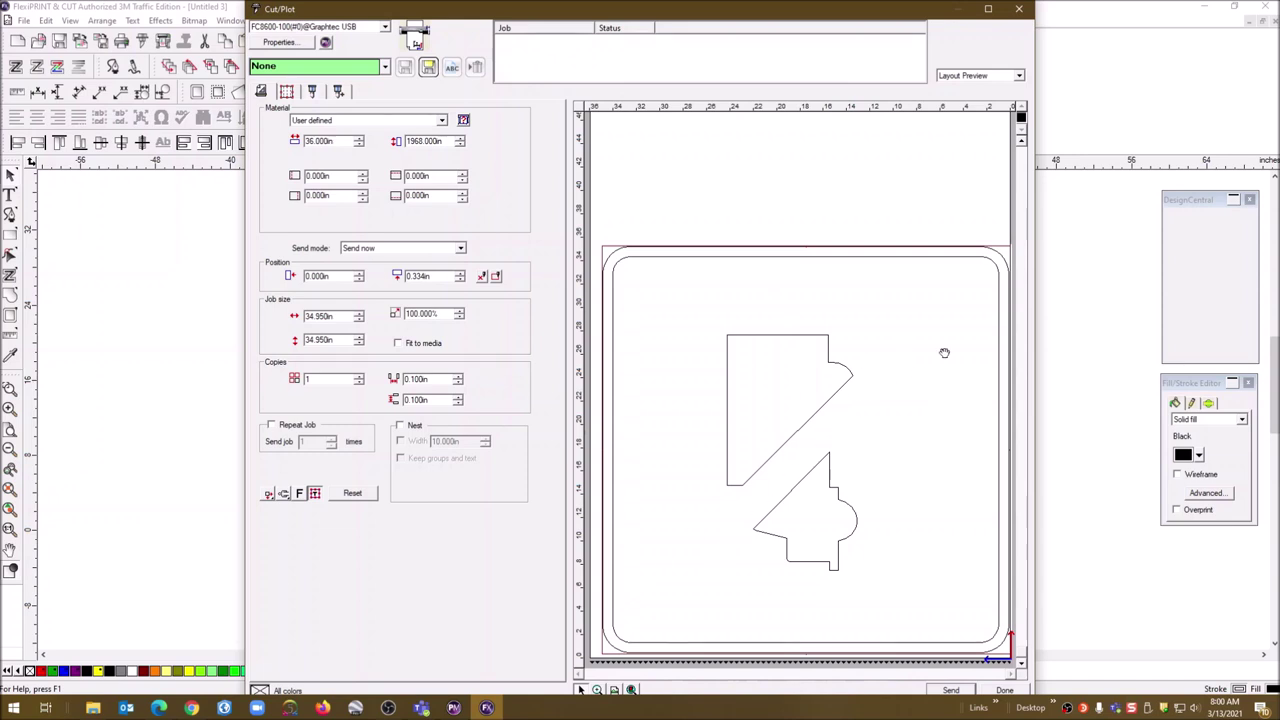
{"action": "right_click", "coordinate": [670, 410]}
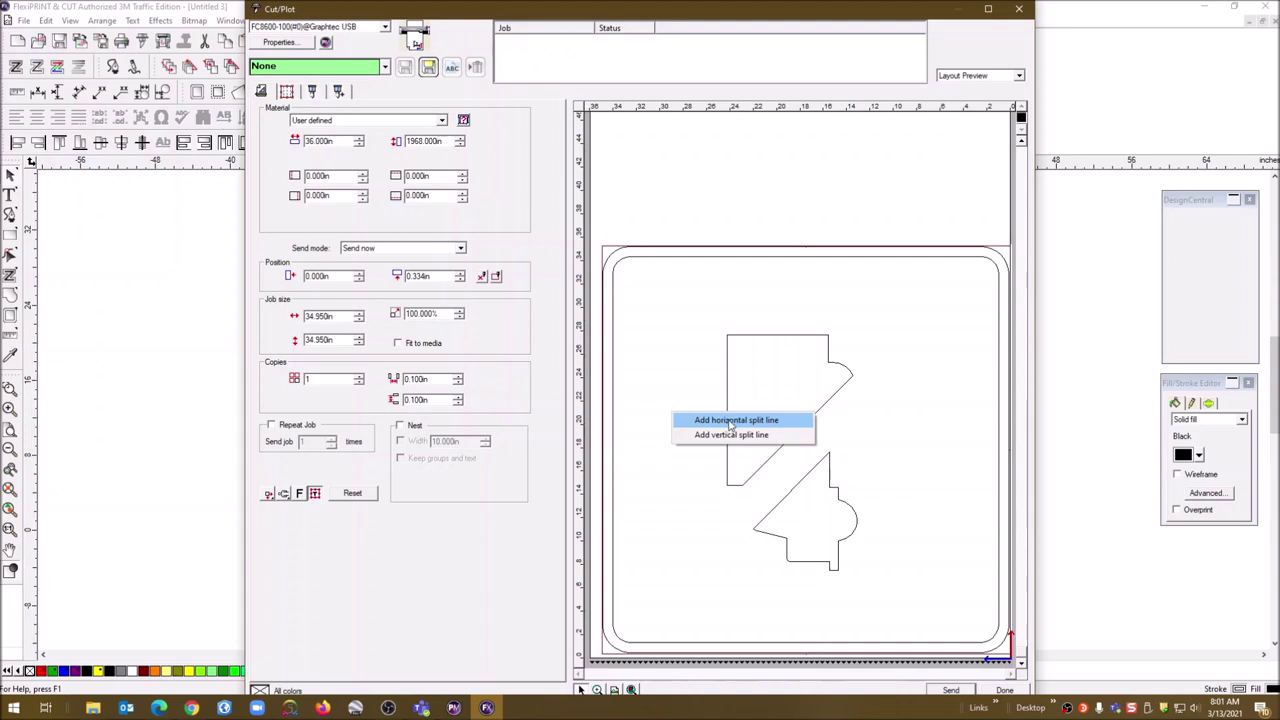
{"action": "left_click", "coordinate": [728, 423]}
{"action": "right_click", "coordinate": [870, 409]}
{"action": "left_click", "coordinate": [882, 418]}
{"action": "right_click", "coordinate": [806, 463]}
{"action": "left_click", "coordinate": [853, 483]}
{"action": "right_click", "coordinate": [792, 297]}
{"action": "left_click", "coordinate": [836, 321]}
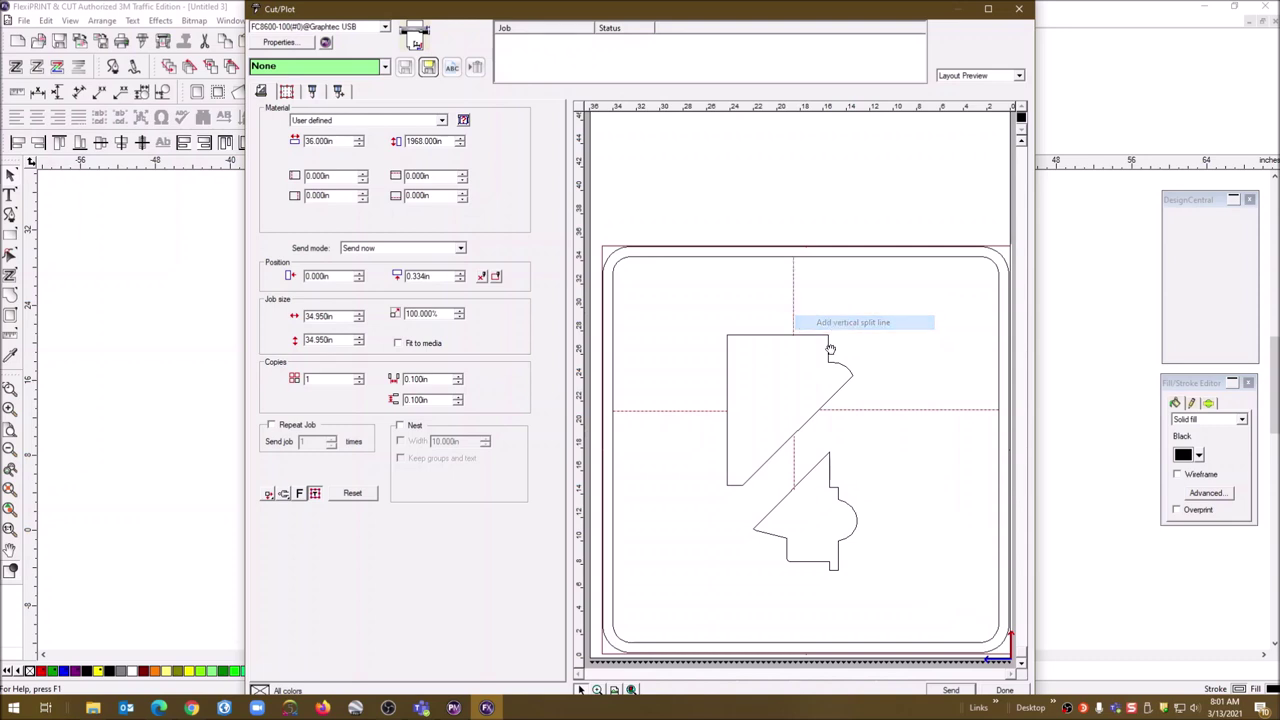
Step: Add a vertical split line below the front truck section and horizontal ones on both sides of it, and close Cut/Plot without sending
{"action": "right_click", "coordinate": [799, 598]}
{"action": "left_click", "coordinate": [830, 620]}
{"action": "right_click", "coordinate": [878, 514]}
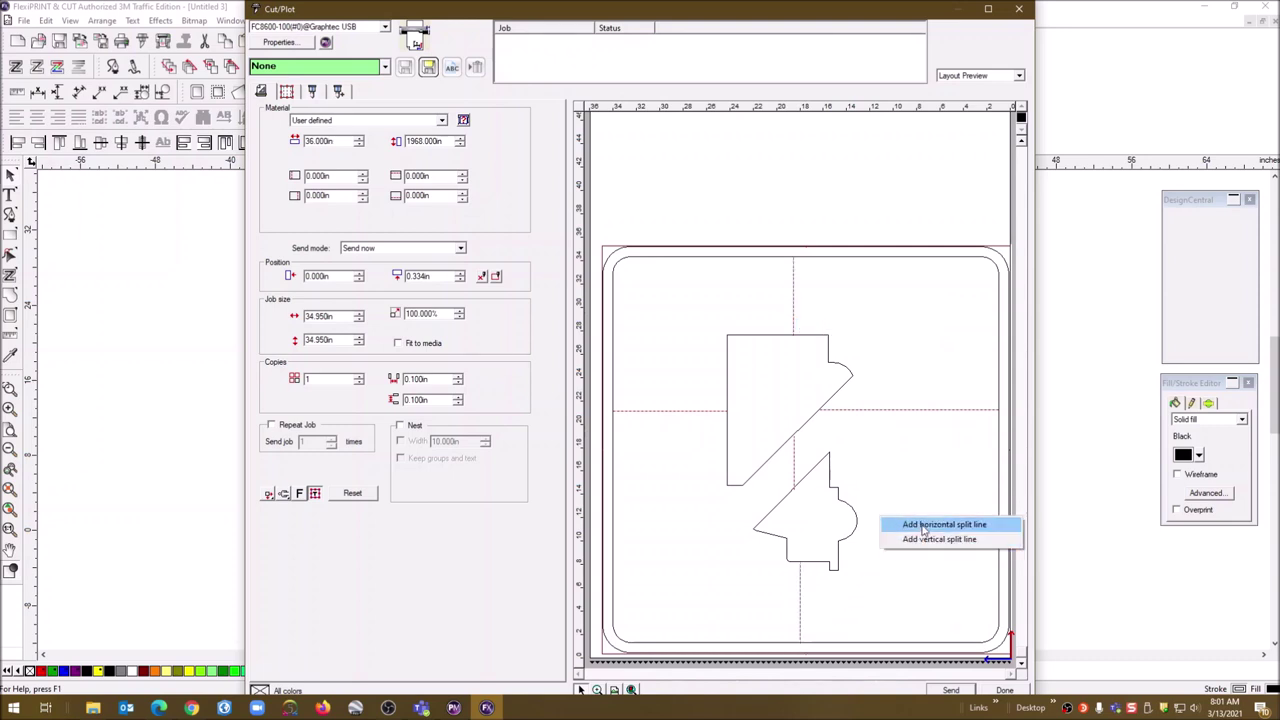
{"action": "left_click", "coordinate": [925, 525]}
{"action": "right_click", "coordinate": [677, 527]}
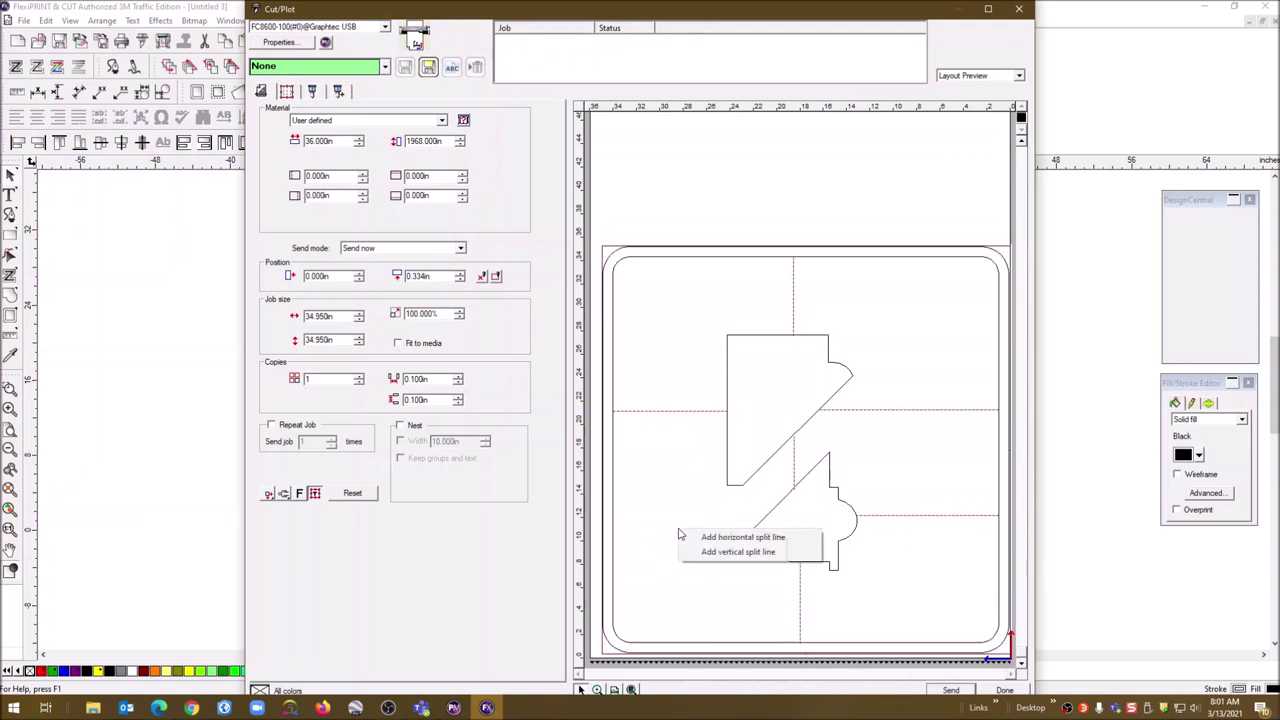
{"action": "left_click", "coordinate": [688, 538]}
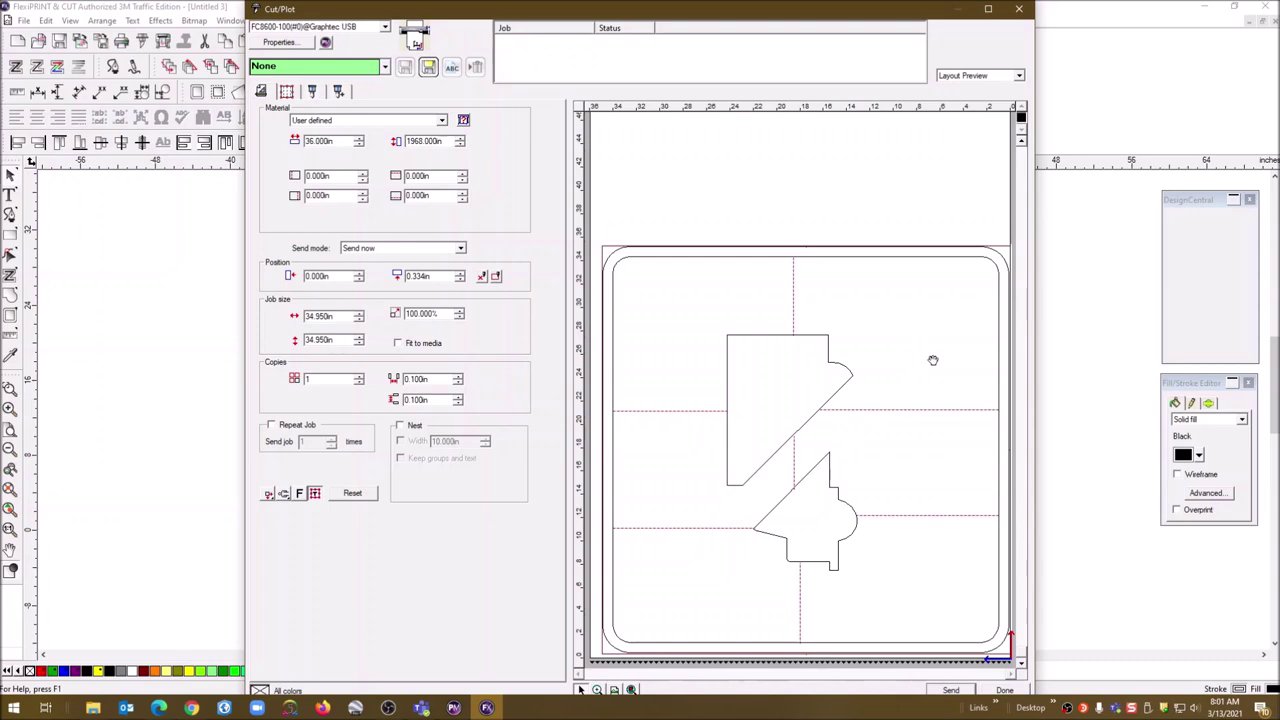
{"action": "left_click", "coordinate": [1019, 9]}
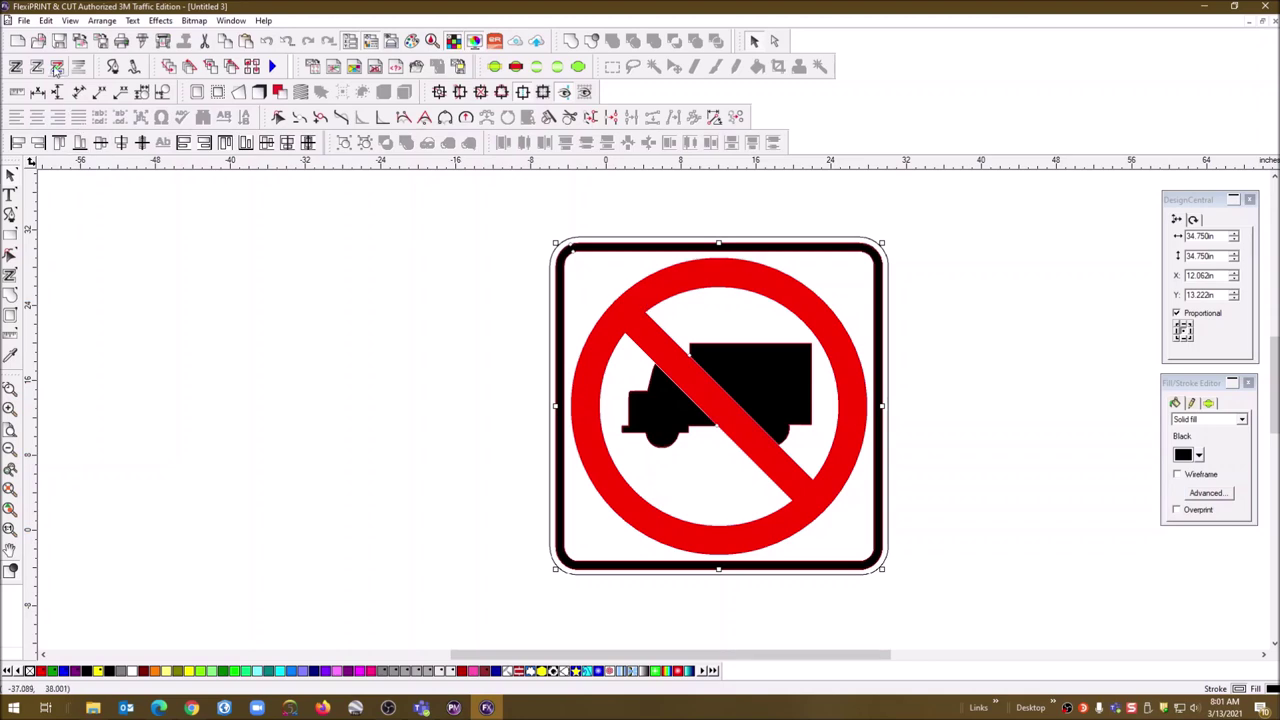
Step: Start saving the sign and create an "R5 Series" folder inside the _R's folder of _Flexi Traffic Sign Layouts
{"action": "left_click", "coordinate": [59, 41]}
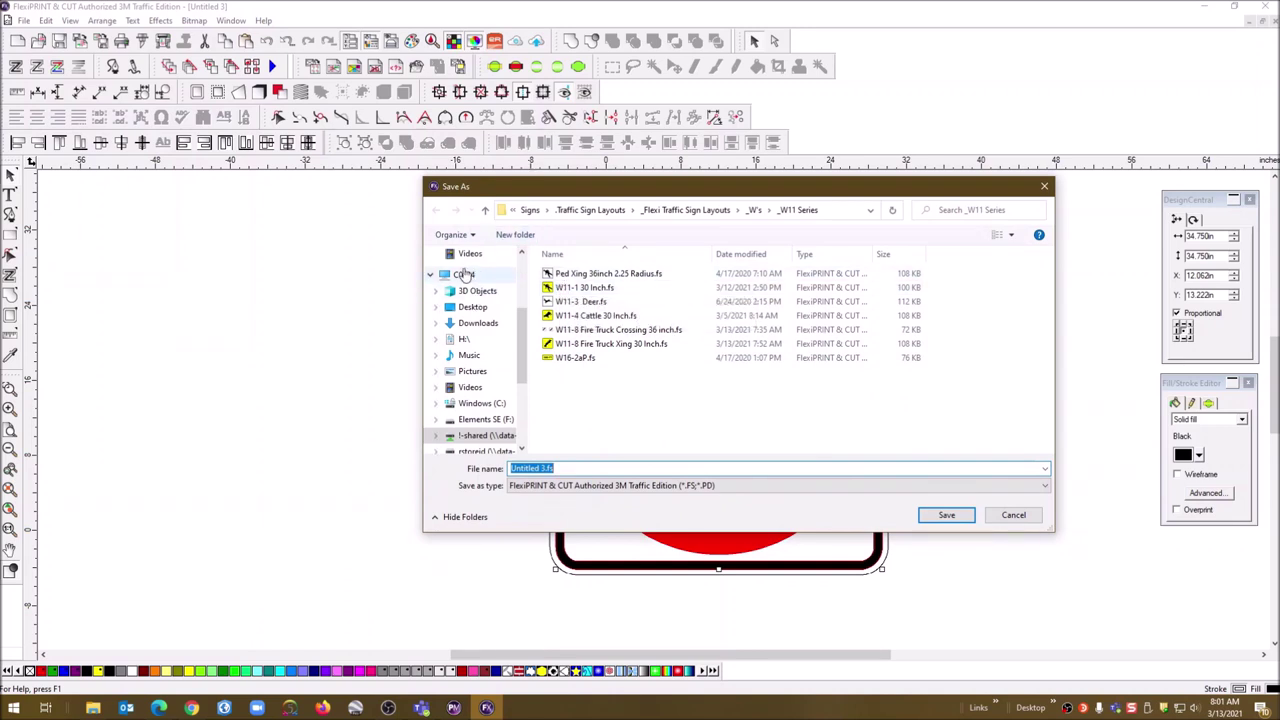
{"action": "left_click", "coordinate": [486, 312]}
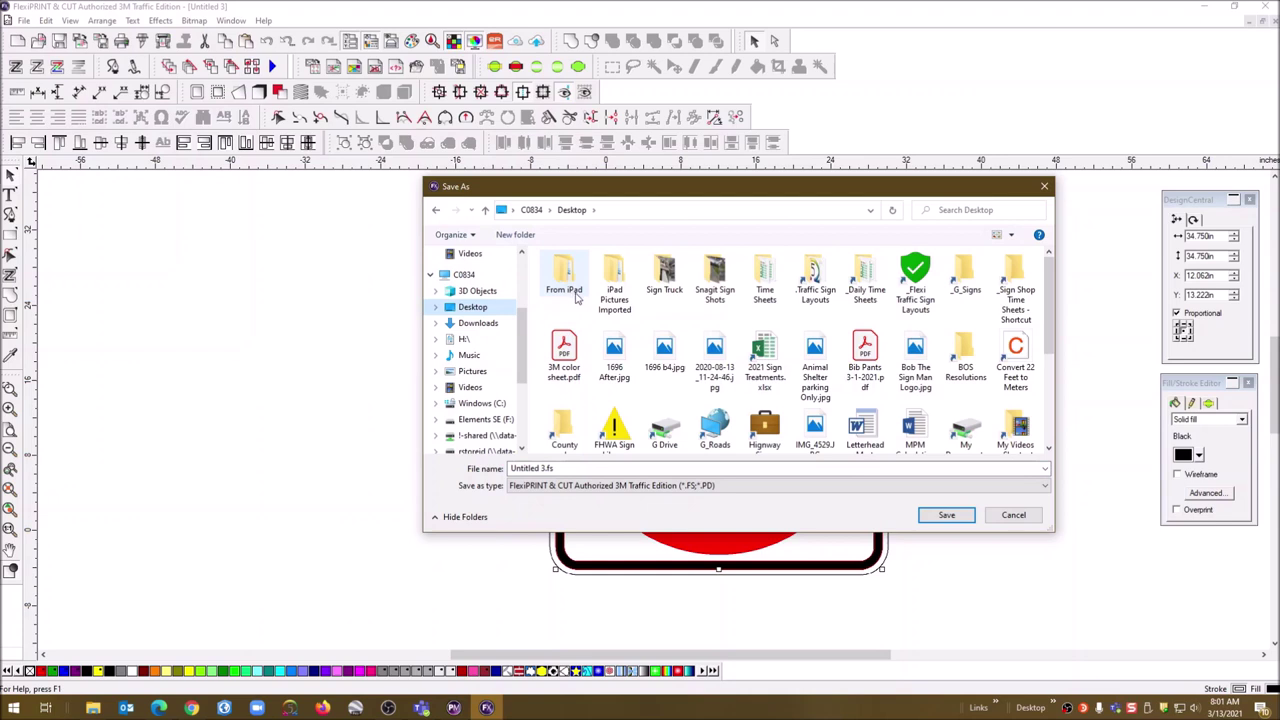
{"action": "double_click", "coordinate": [915, 275]}
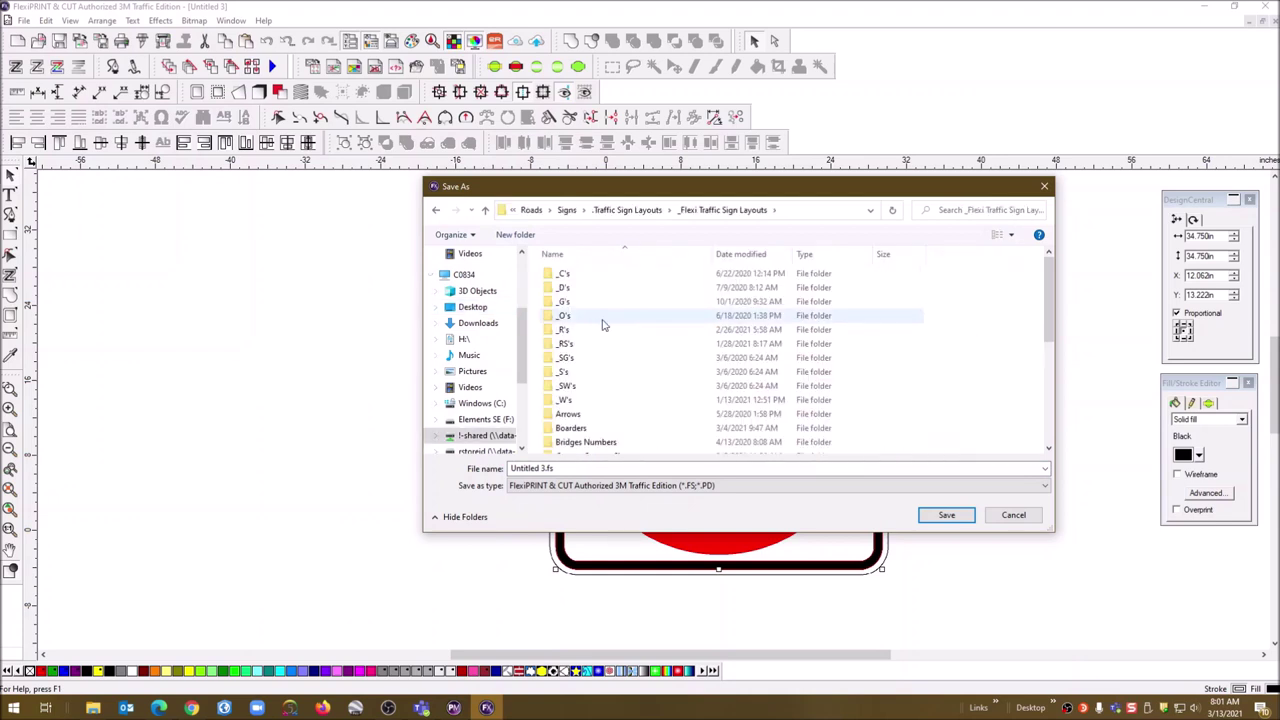
{"action": "double_click", "coordinate": [565, 330]}
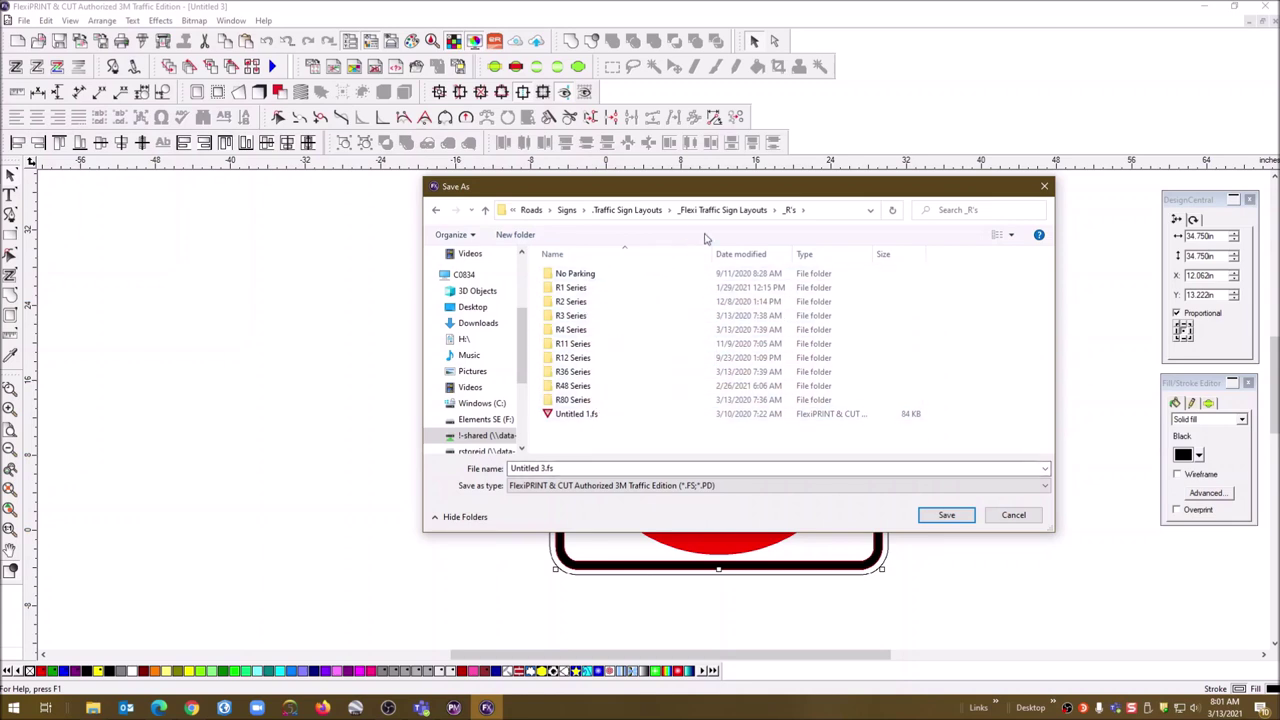
{"action": "left_click", "coordinate": [518, 235]}
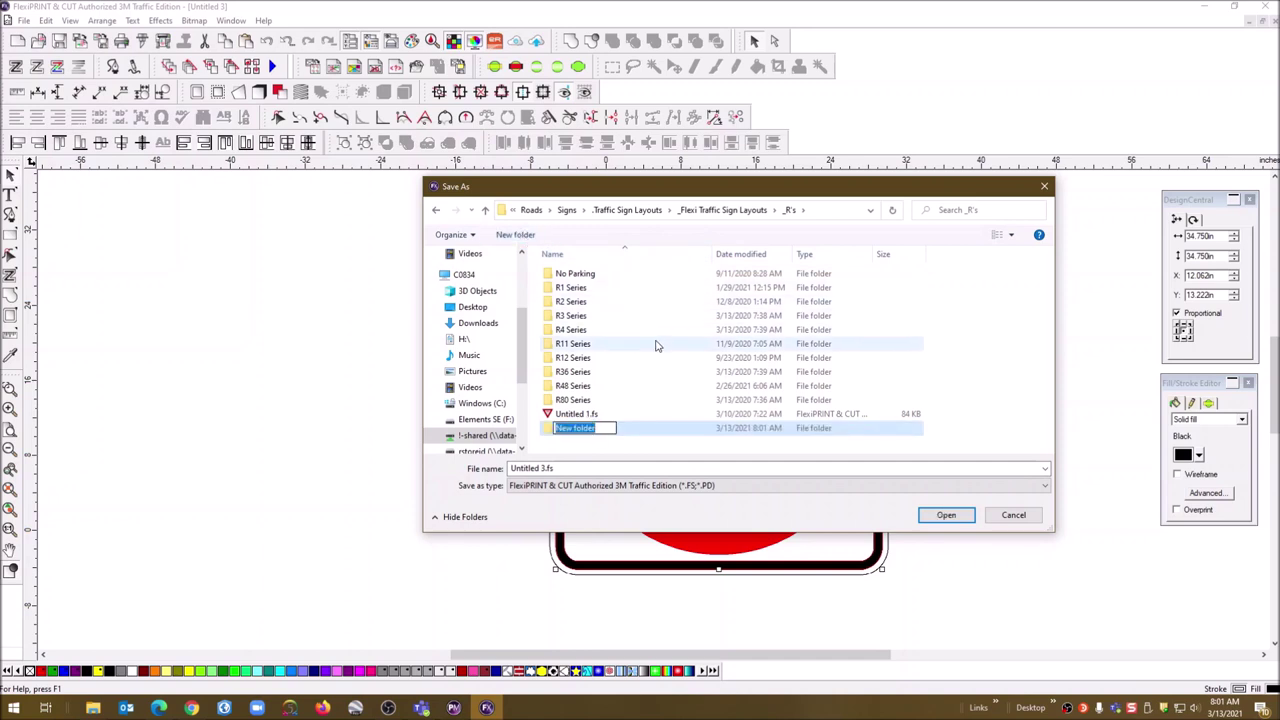
{"action": "type", "text": "R5 Series"}
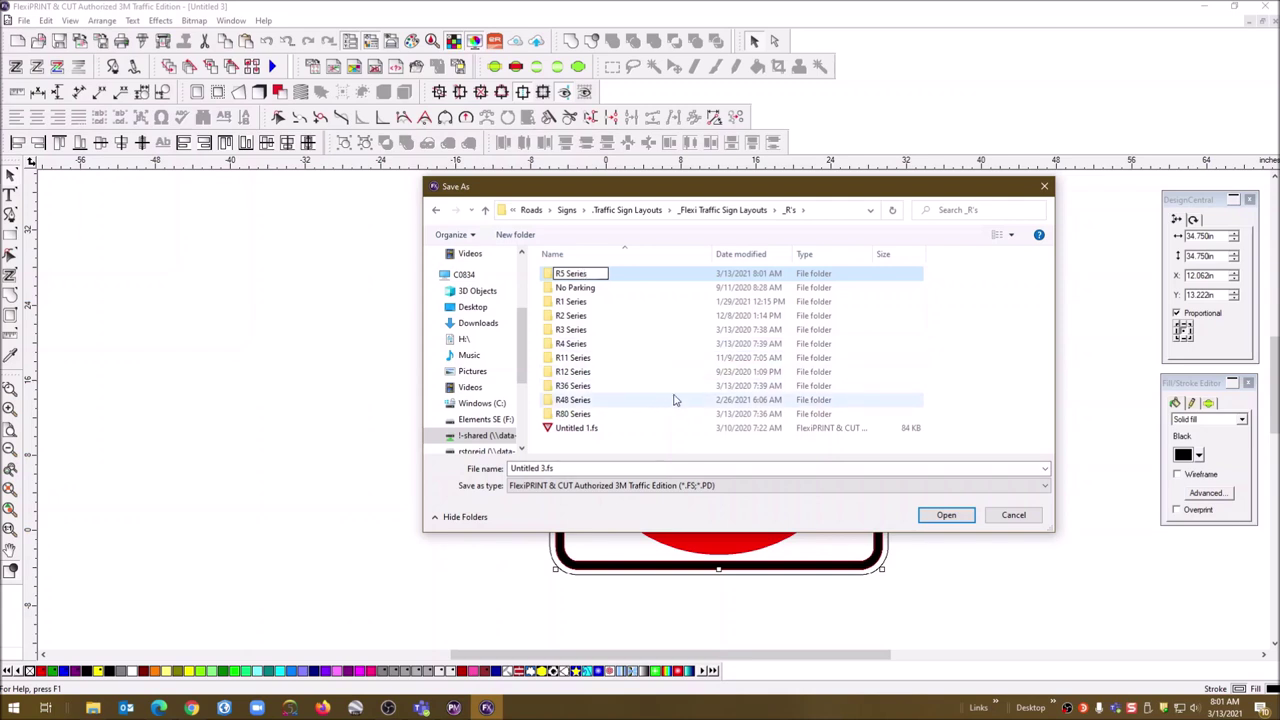
{"action": "key", "text": "Return"}
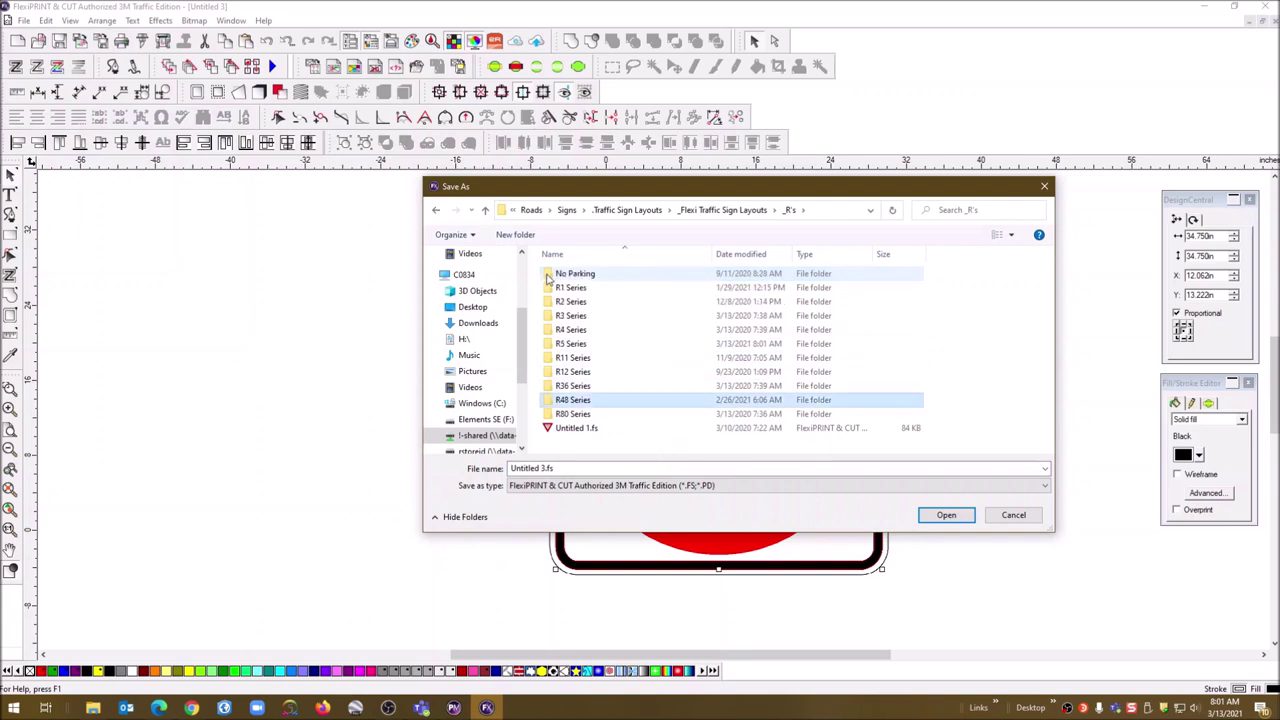
Step: Save the sign in the R5 Series folder as "R5-2 No Trucks with Slash 36 Inch"
{"action": "double_click", "coordinate": [568, 343]}
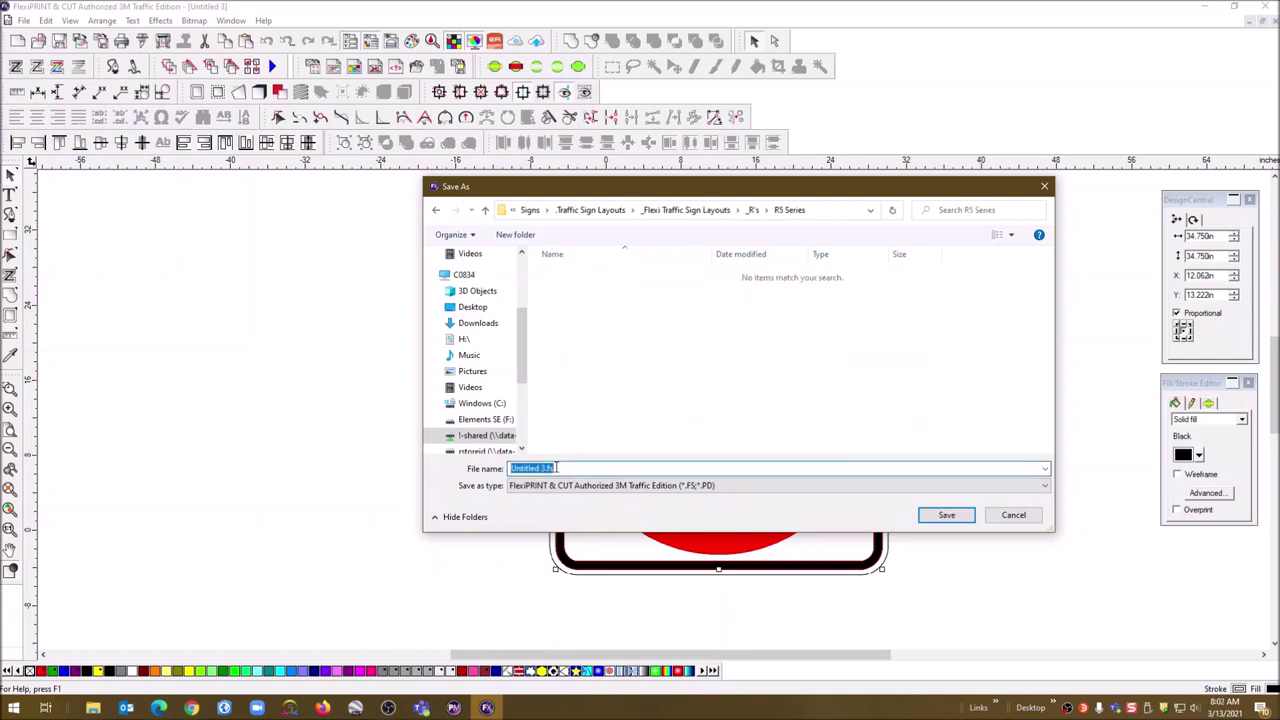
{"action": "type", "text": "R"}
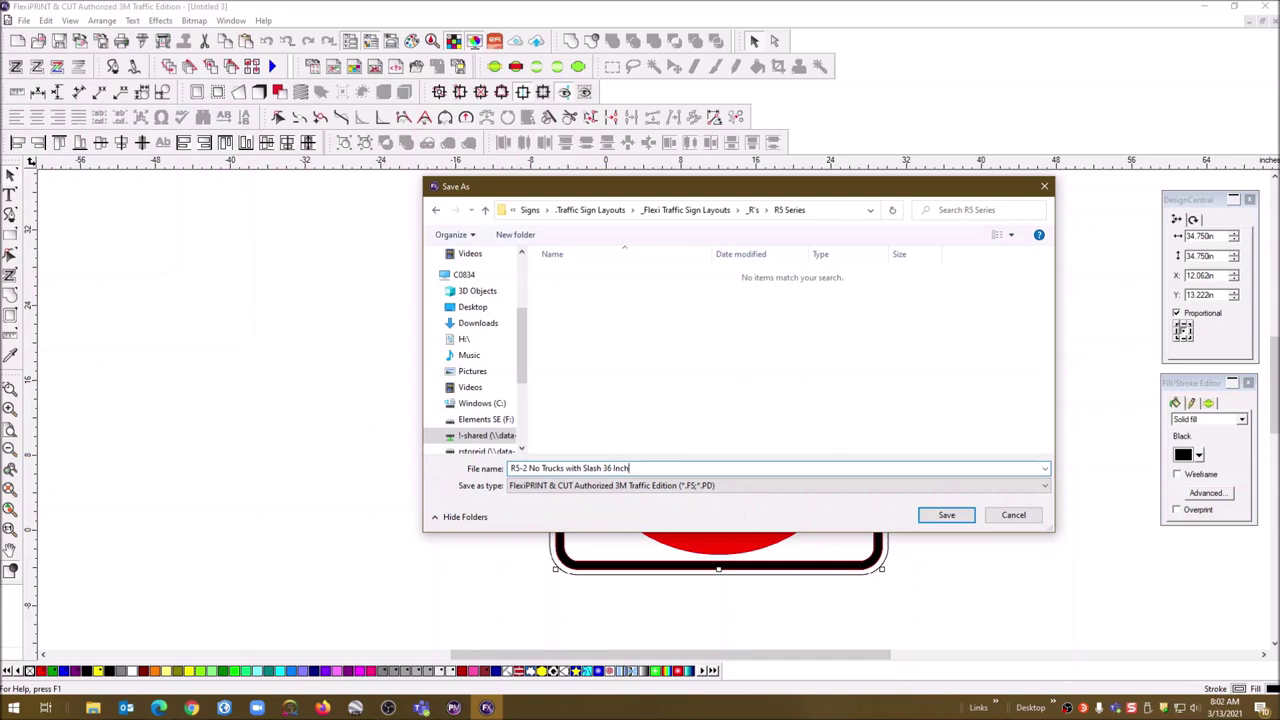
{"action": "left_click", "coordinate": [950, 515]}
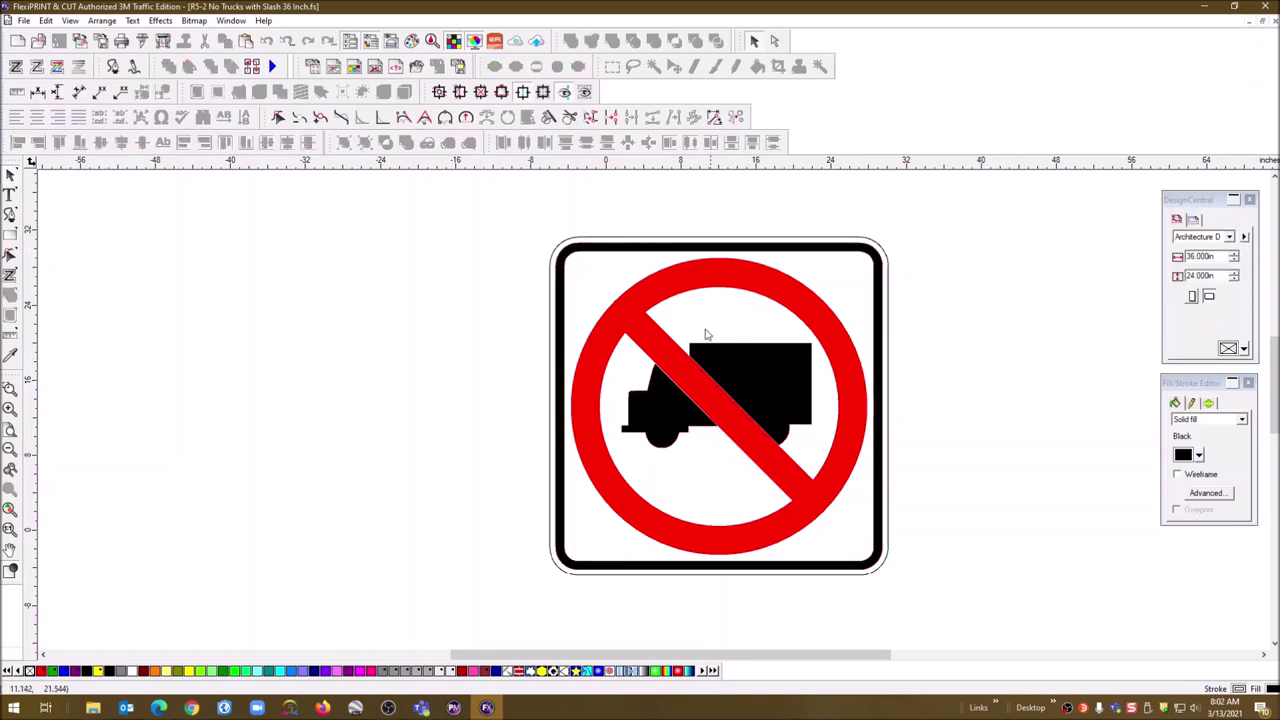
Step: Preview the red circle and slash on their own as a Cut/Plot job and close the preview without sending
{"action": "left_click", "coordinate": [652, 338]}
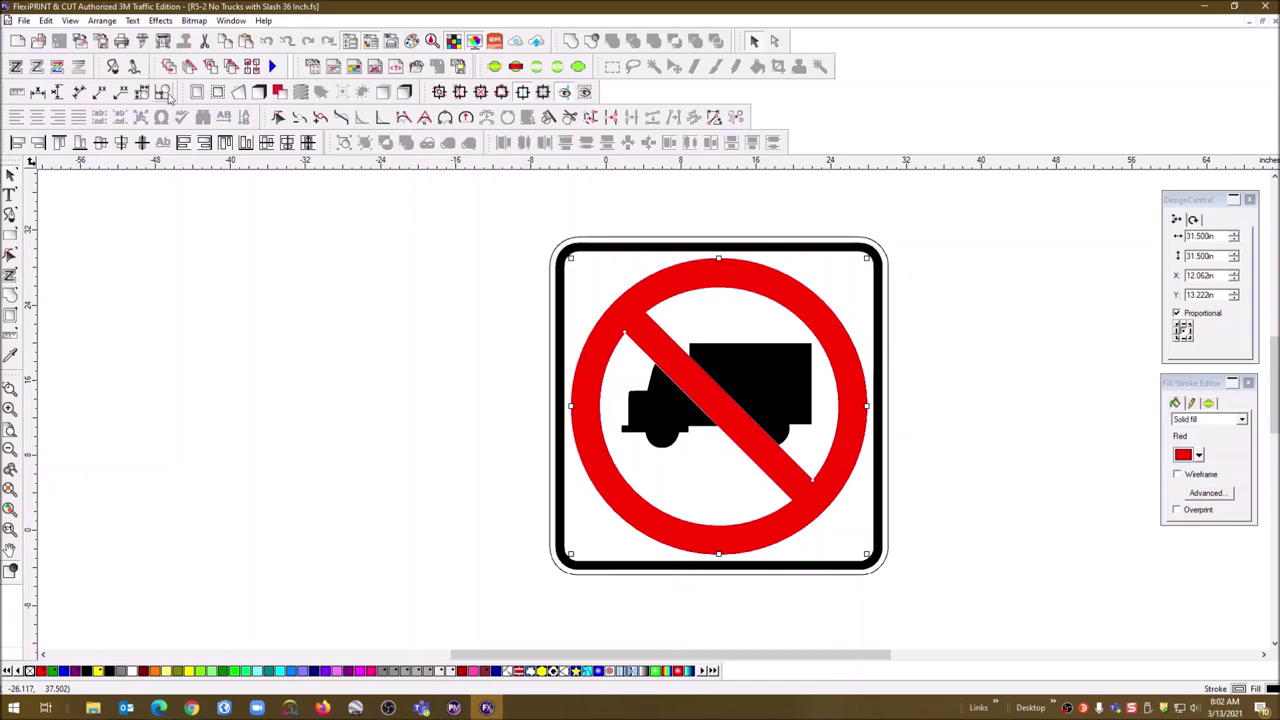
{"action": "left_click", "coordinate": [142, 42]}
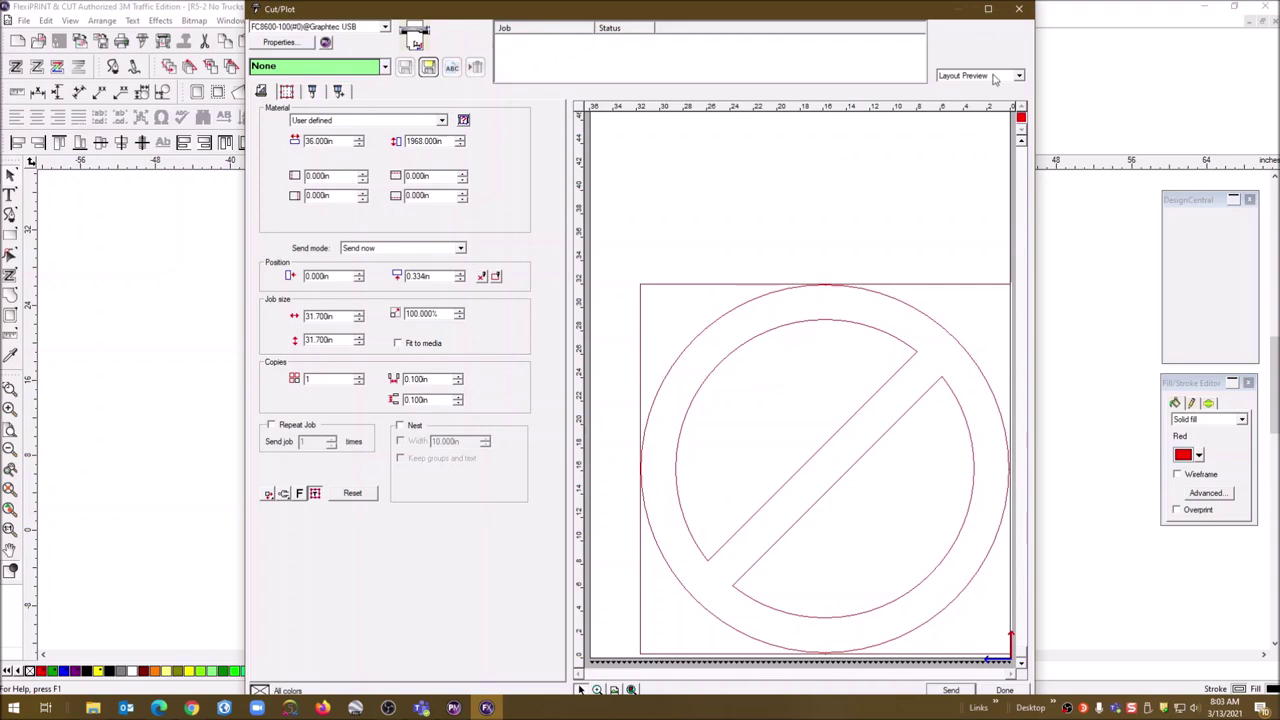
{"action": "left_click", "coordinate": [1019, 10]}
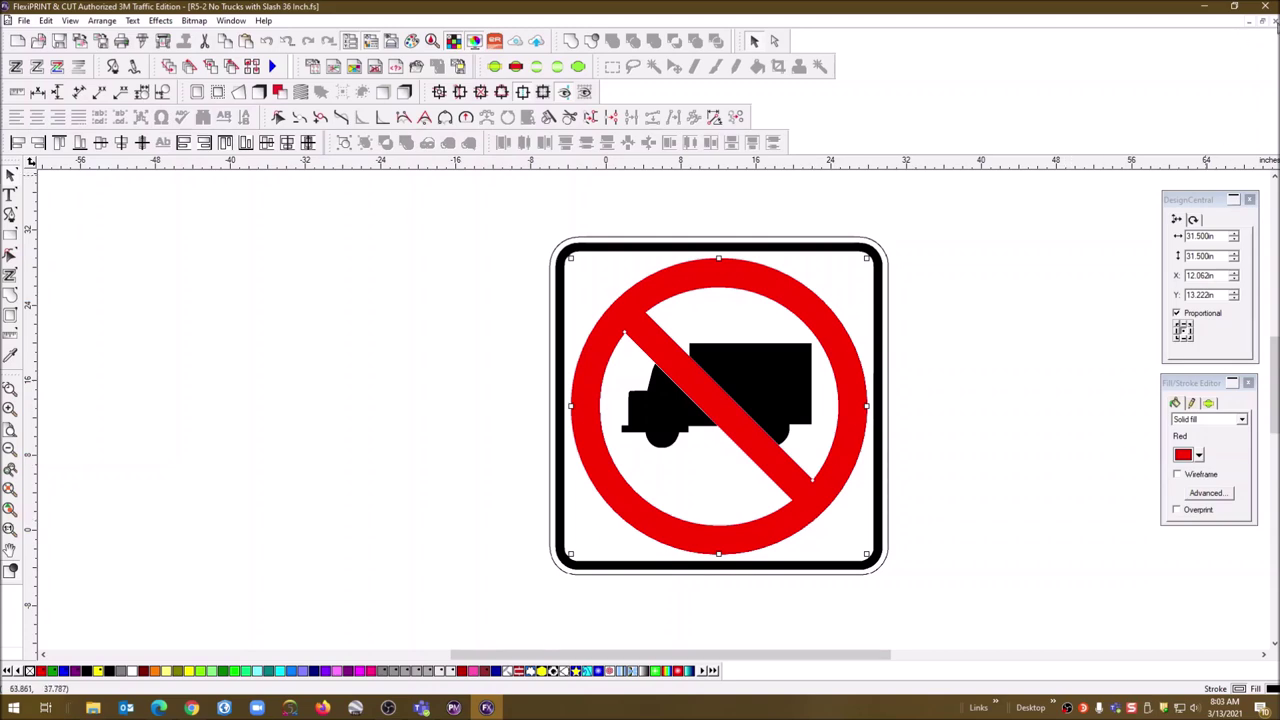
Step: Close the saved sign file and restore the program window beside the FHWA Sign Library folder
{"action": "left_click", "coordinate": [1264, 20]}
{"action": "left_click", "coordinate": [1234, 6]}
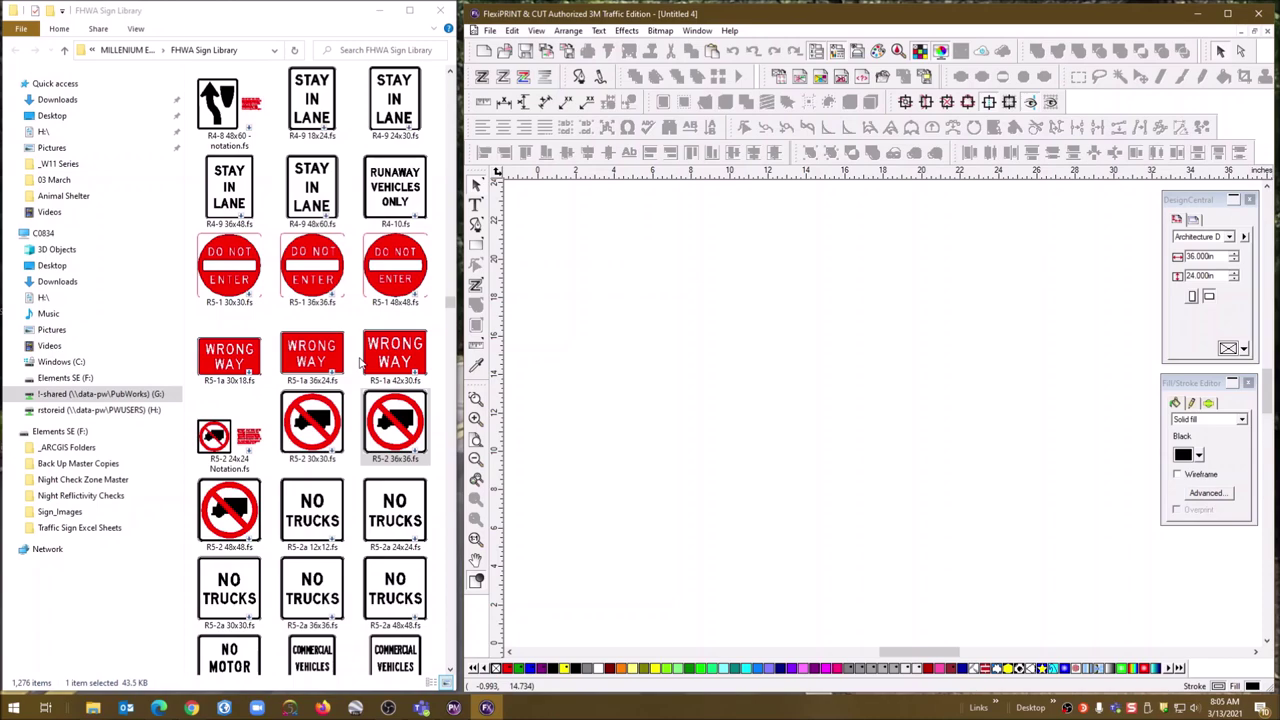
Step: Copy the R3-9d lane-use sign file from the FHWA Sign Library folder
{"action": "scroll", "coordinate": [212, 240], "scroll_direction": "up", "scroll_amount": 10}
{"action": "scroll", "coordinate": [212, 240], "scroll_direction": "up", "scroll_amount": 10}
{"action": "scroll", "coordinate": [212, 240], "scroll_direction": "up", "scroll_amount": 5}
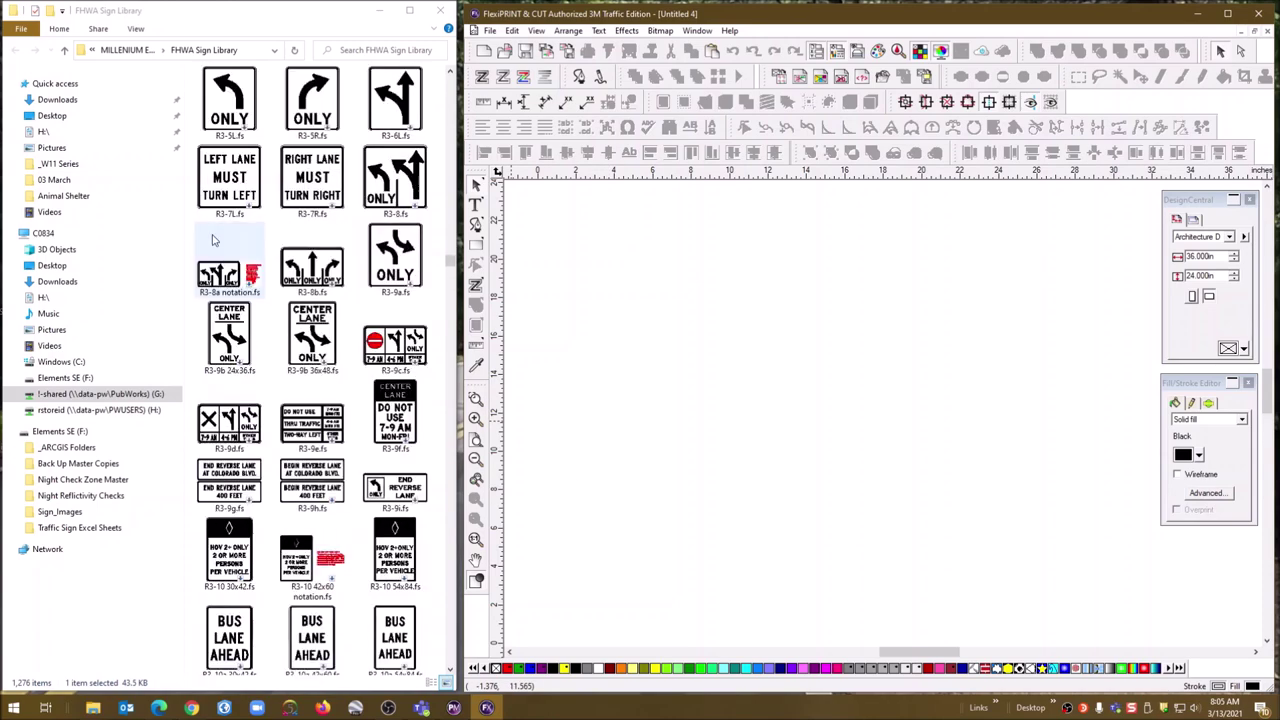
{"action": "scroll", "coordinate": [212, 240], "scroll_direction": "down", "scroll_amount": 5}
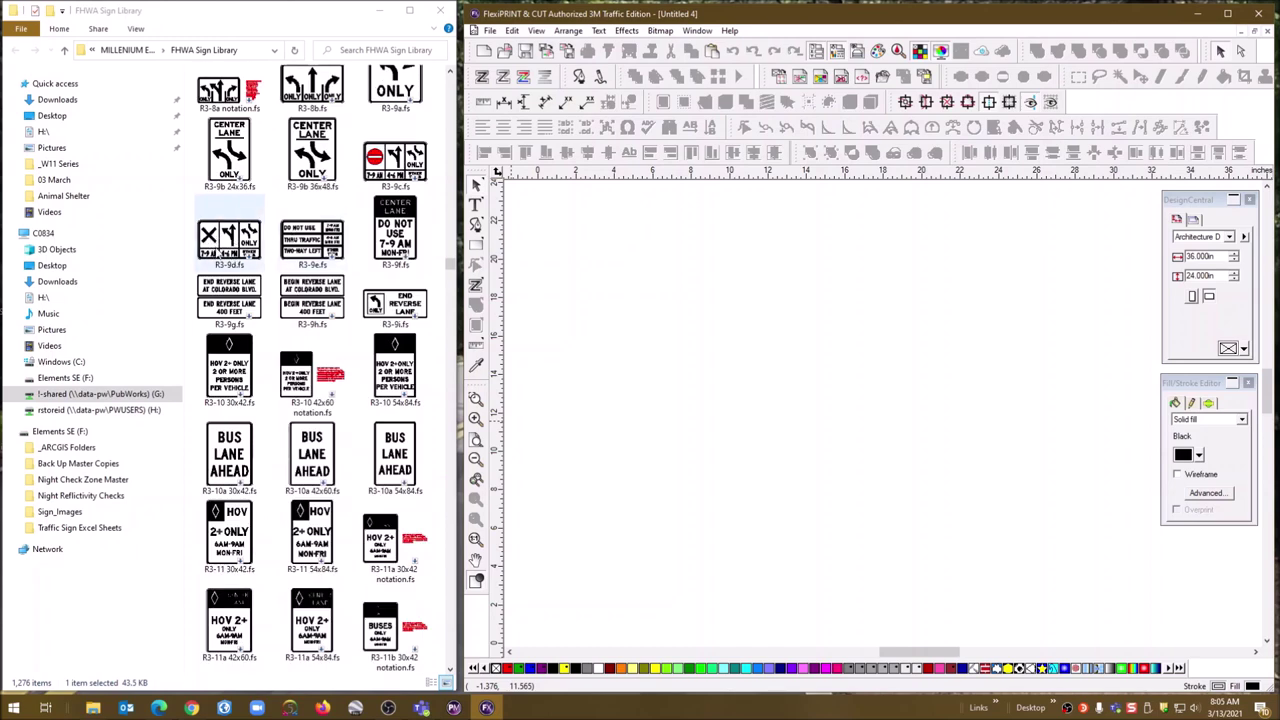
{"action": "left_click", "coordinate": [230, 240]}
{"action": "right_click", "coordinate": [231, 241]}
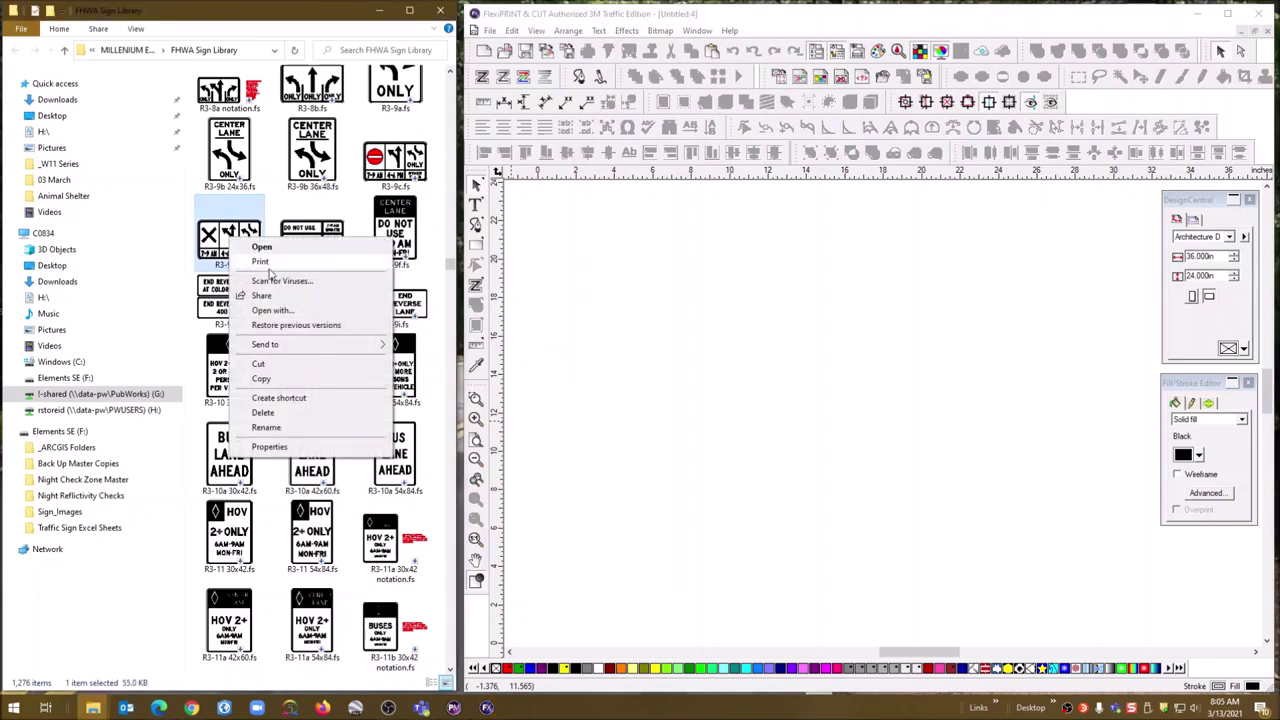
{"action": "left_click", "coordinate": [298, 380]}
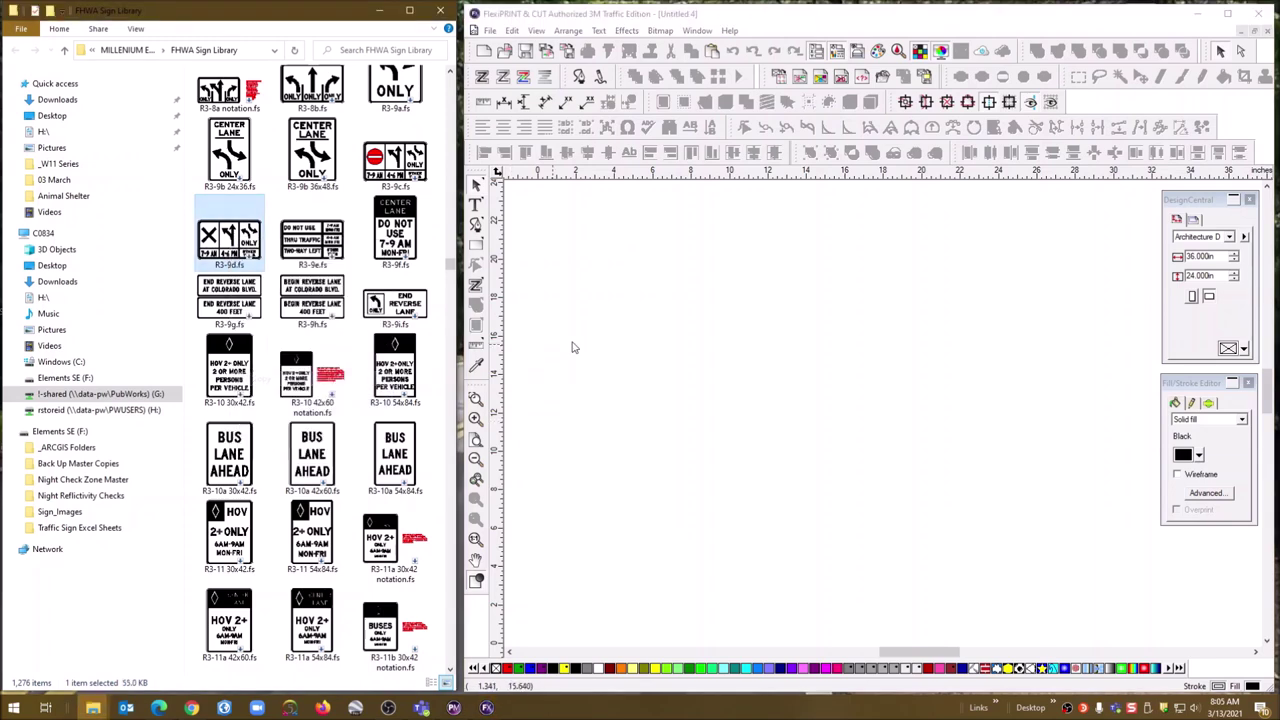
Step: Paste the R3-9d sign into the blank document and maximize the program window with the whole sign in view
{"action": "right_click", "coordinate": [679, 322]}
{"action": "left_click", "coordinate": [739, 445]}
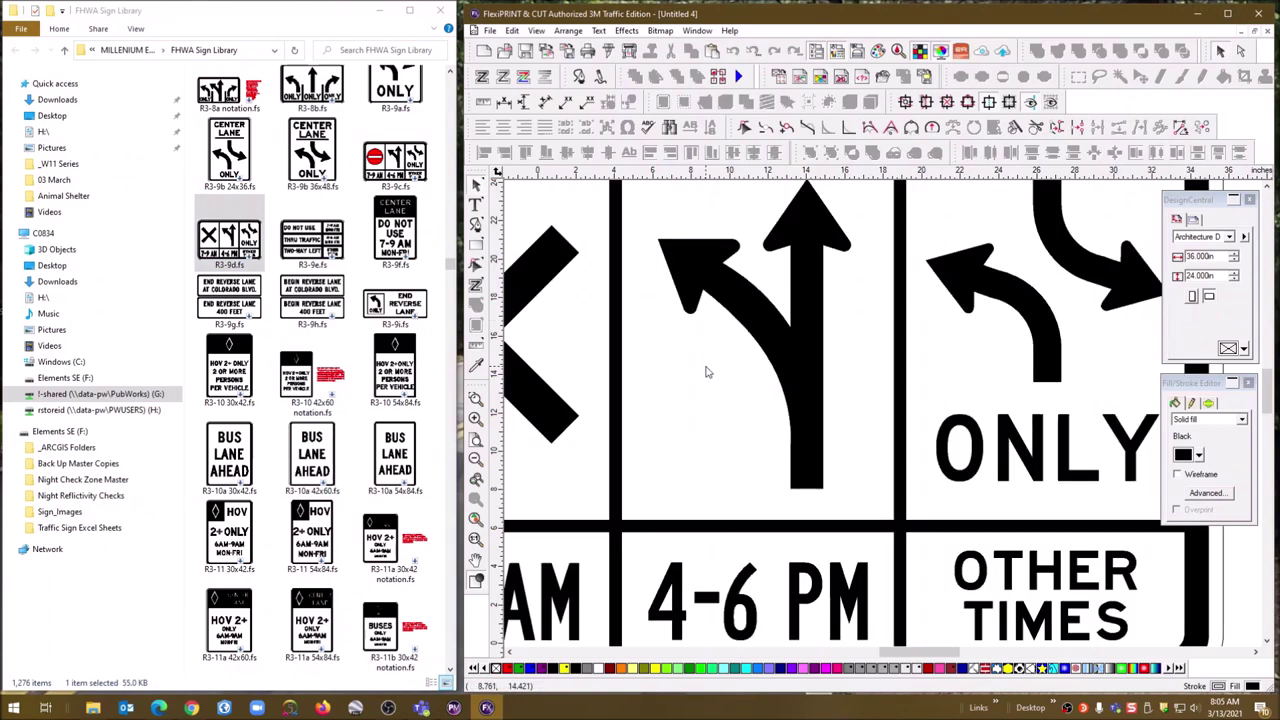
{"action": "left_click", "coordinate": [1228, 13]}
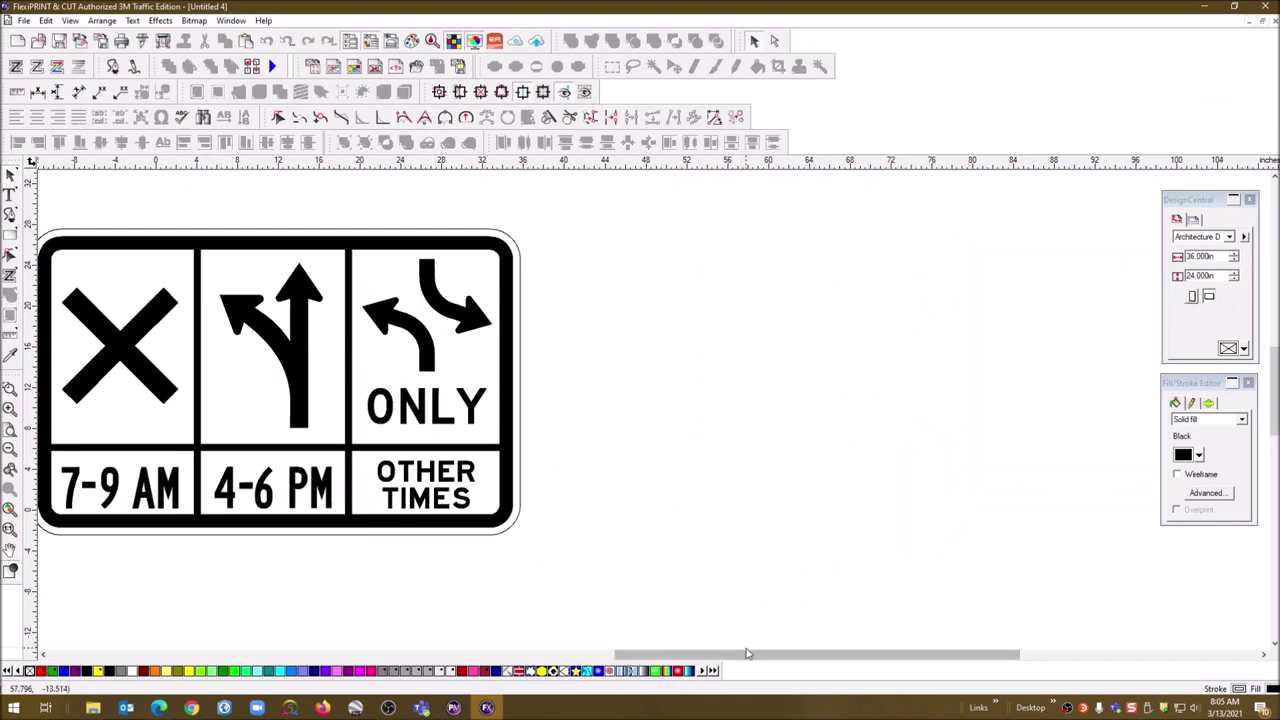
{"action": "left_click_drag", "start_coordinate": [746, 653], "coordinate": [638, 654]}
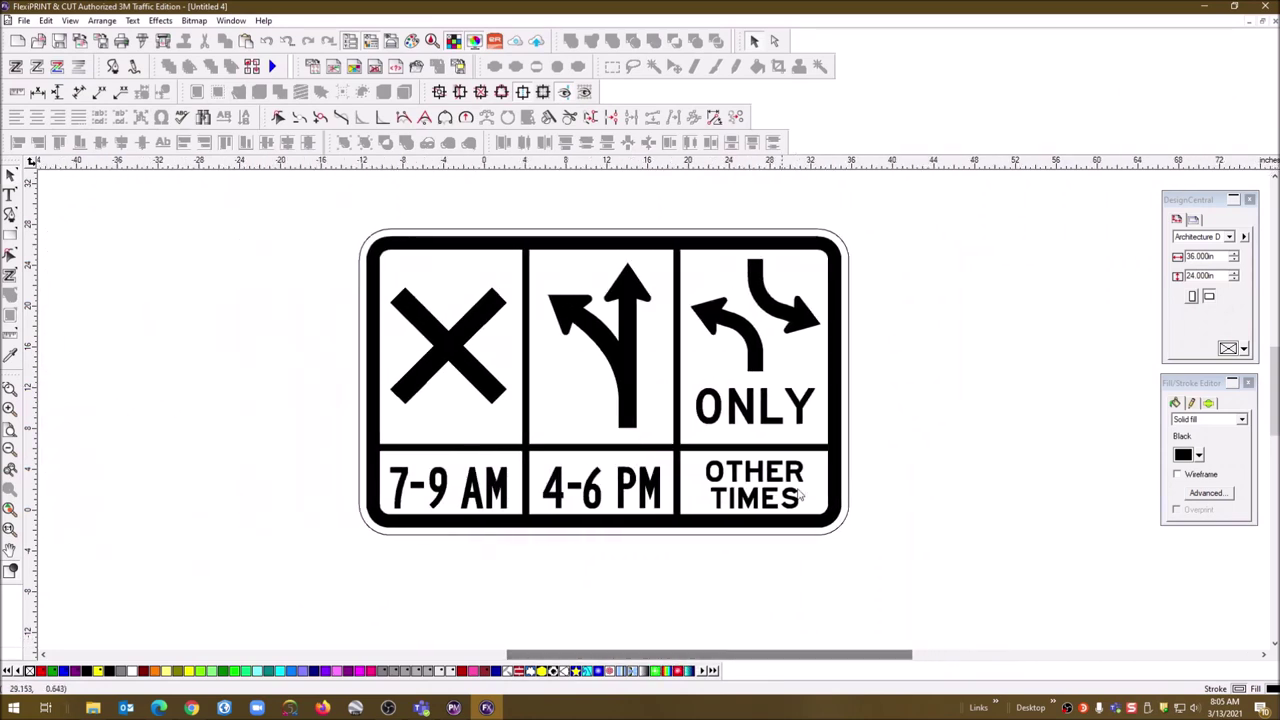
Step: Ungroup all parts of the R3-9d sign and check the middle panel's arrow as a separate object
{"action": "left_click", "coordinate": [850, 338]}
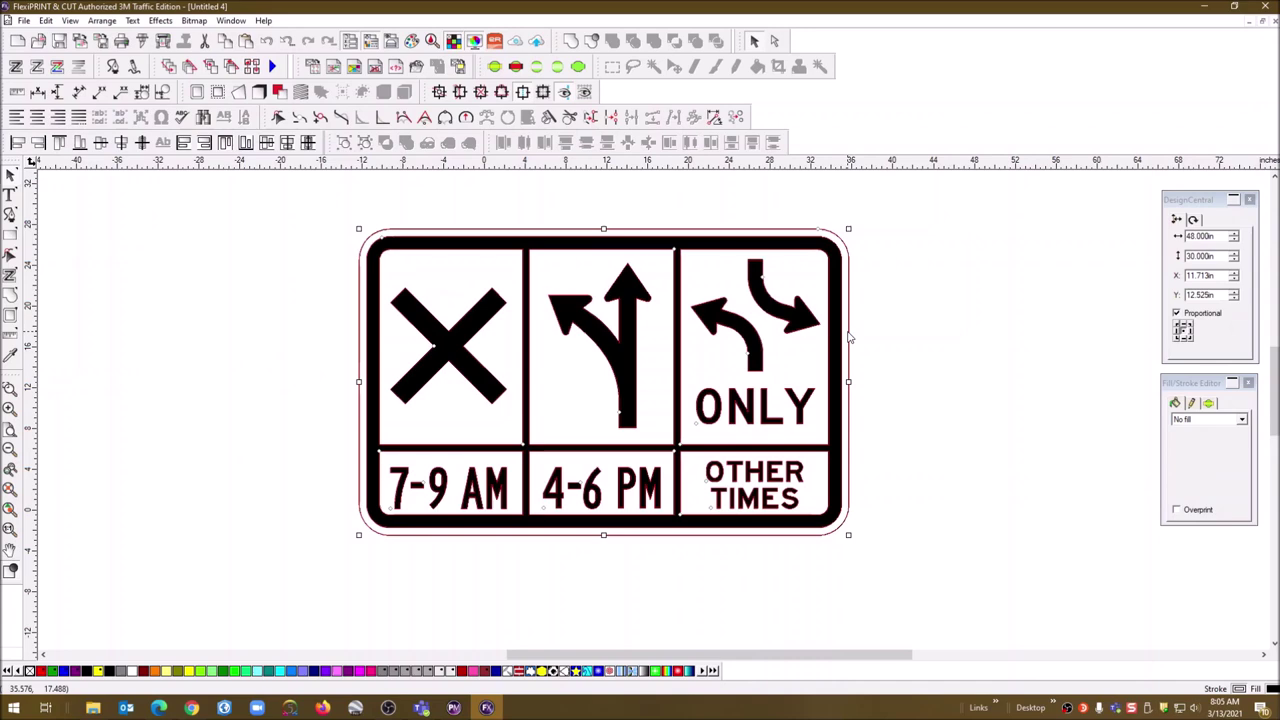
{"action": "right_click", "coordinate": [418, 229]}
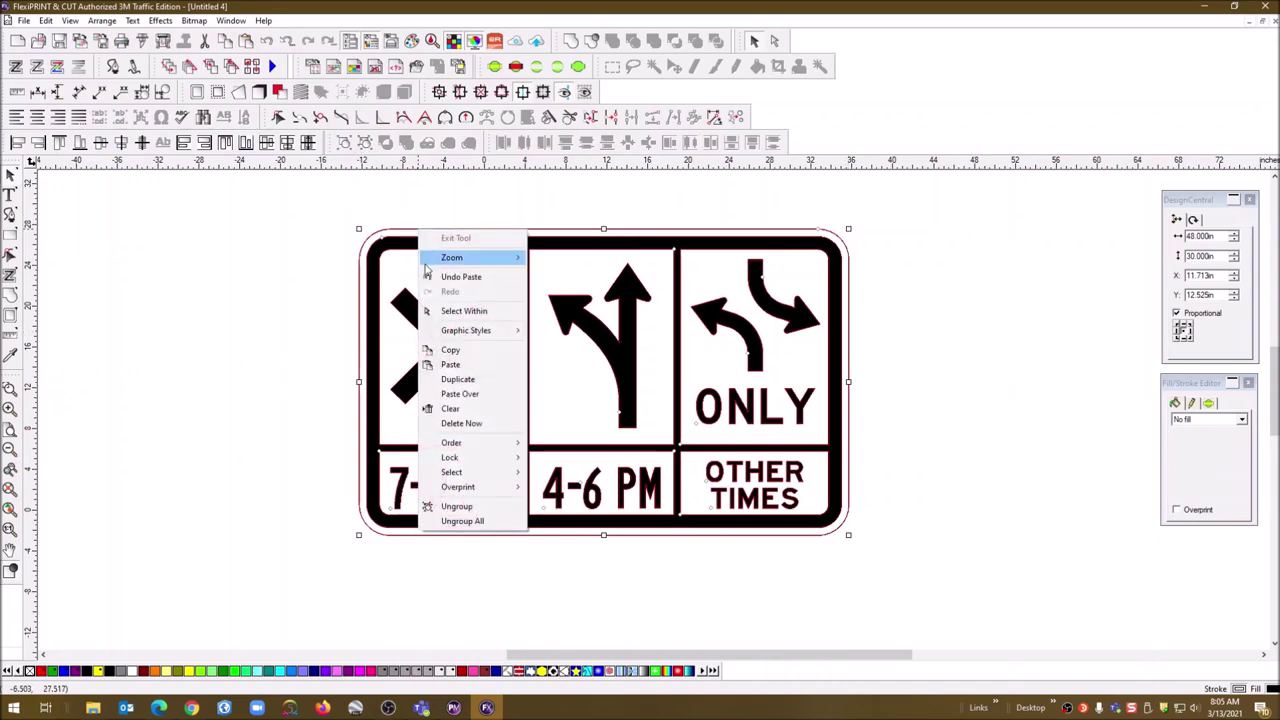
{"action": "left_click", "coordinate": [474, 521]}
{"action": "left_click", "coordinate": [943, 394]}
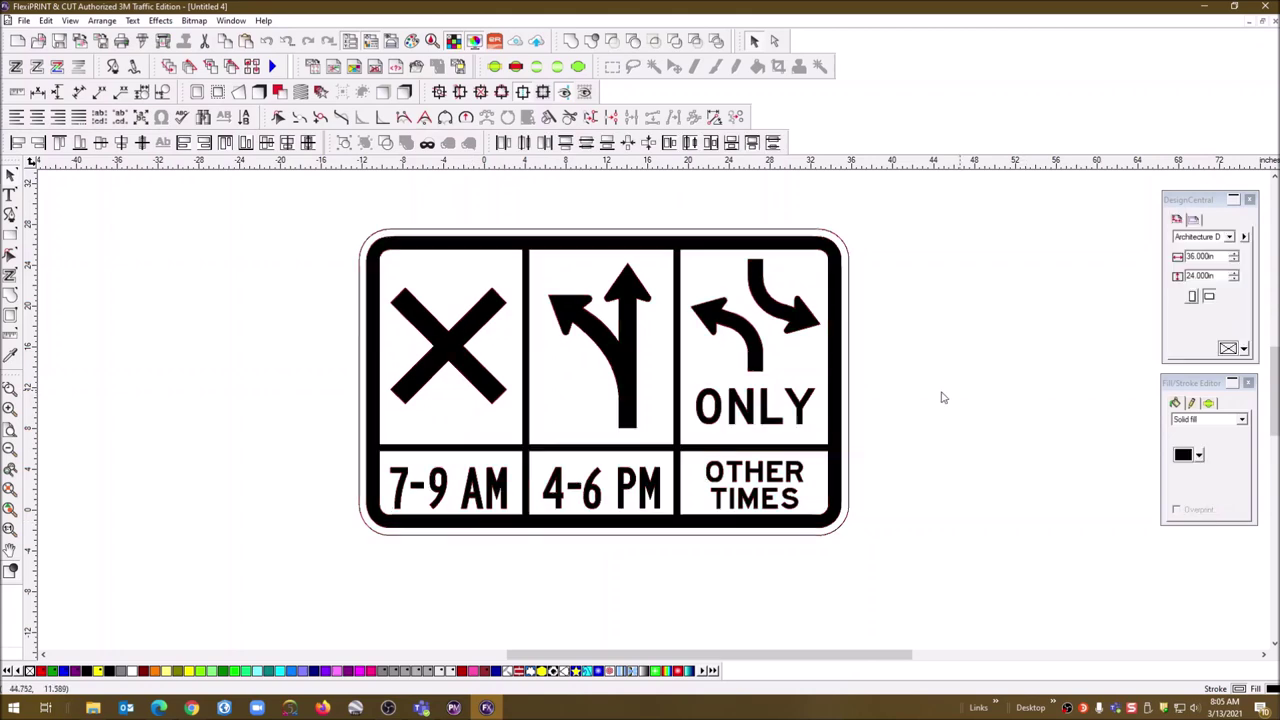
{"action": "left_click", "coordinate": [628, 337]}
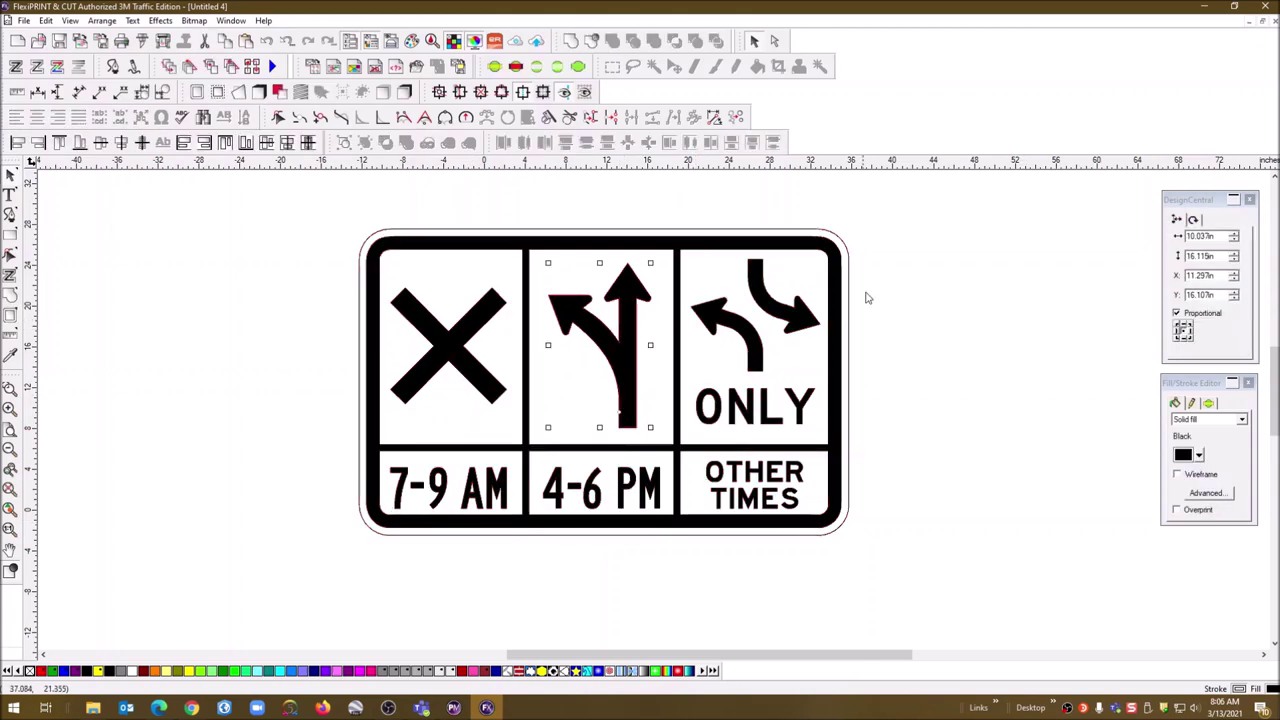
{"action": "left_click", "coordinate": [951, 289]}
Step: Group all elements of the R3-9d sign except the thin outer outline
{"action": "left_click_drag", "start_coordinate": [316, 190], "coordinate": [1042, 567]}
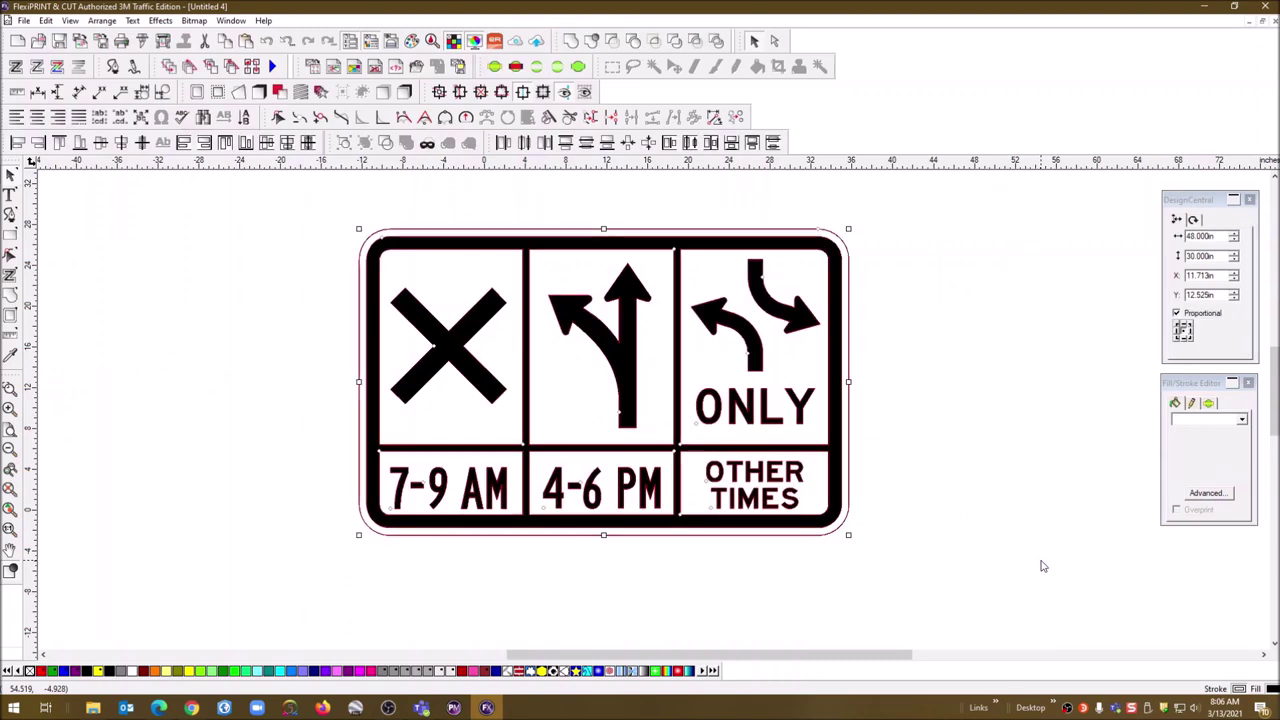
{"action": "left_click", "coordinate": [849, 271], "text": "shift"}
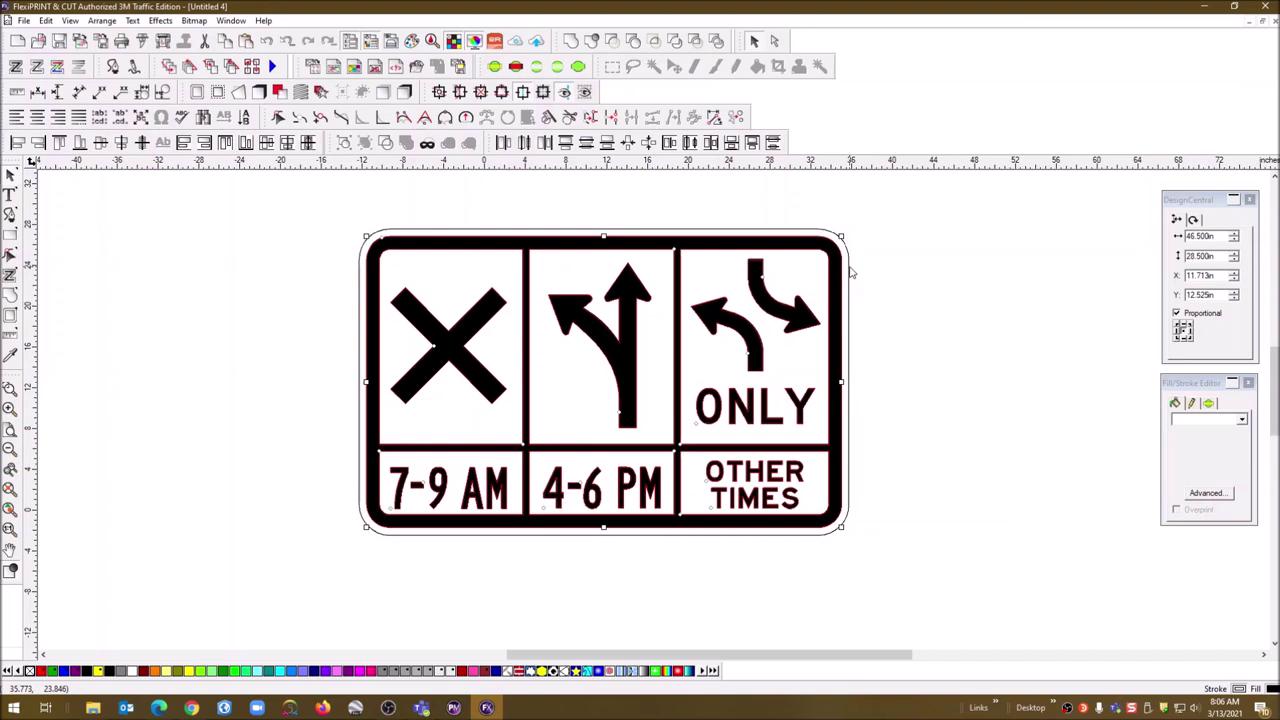
{"action": "left_click", "coordinate": [345, 145]}
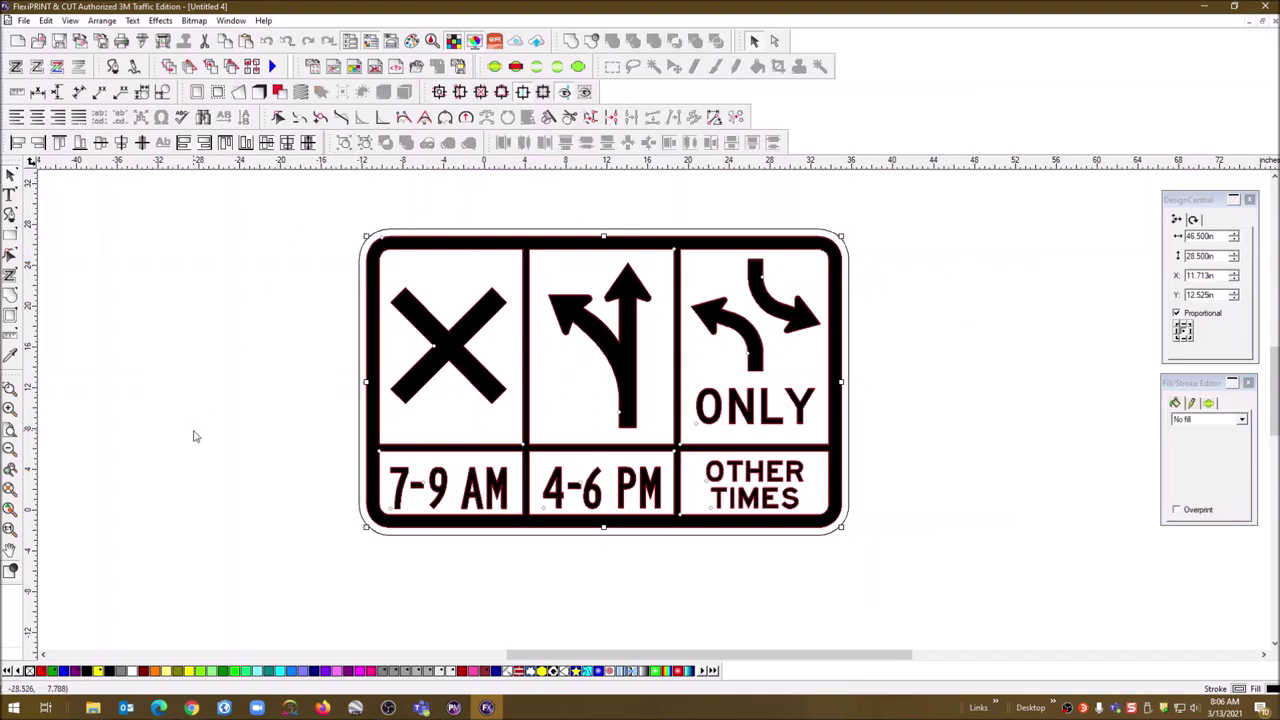
Step: Open the save dialog for the sign and cancel it, then briefly show the FHWA Sign Library folder and minimize it
{"action": "left_click", "coordinate": [59, 41]}
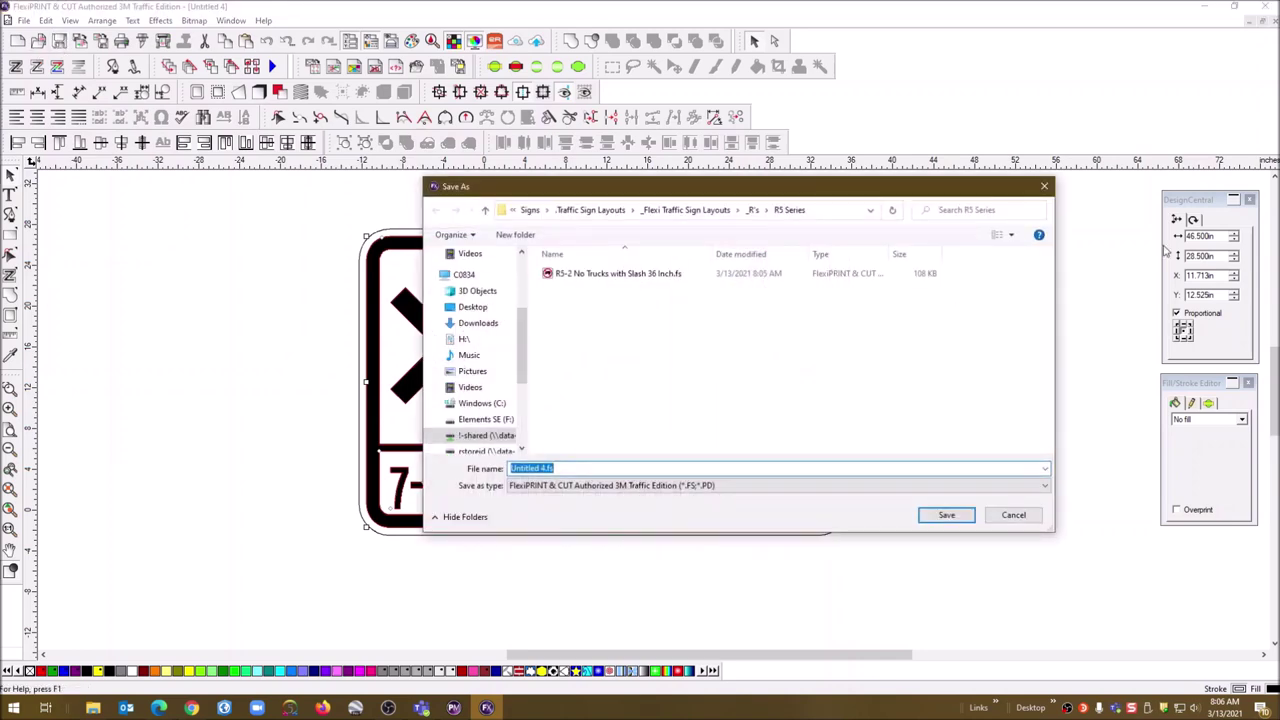
{"action": "left_click", "coordinate": [1043, 187]}
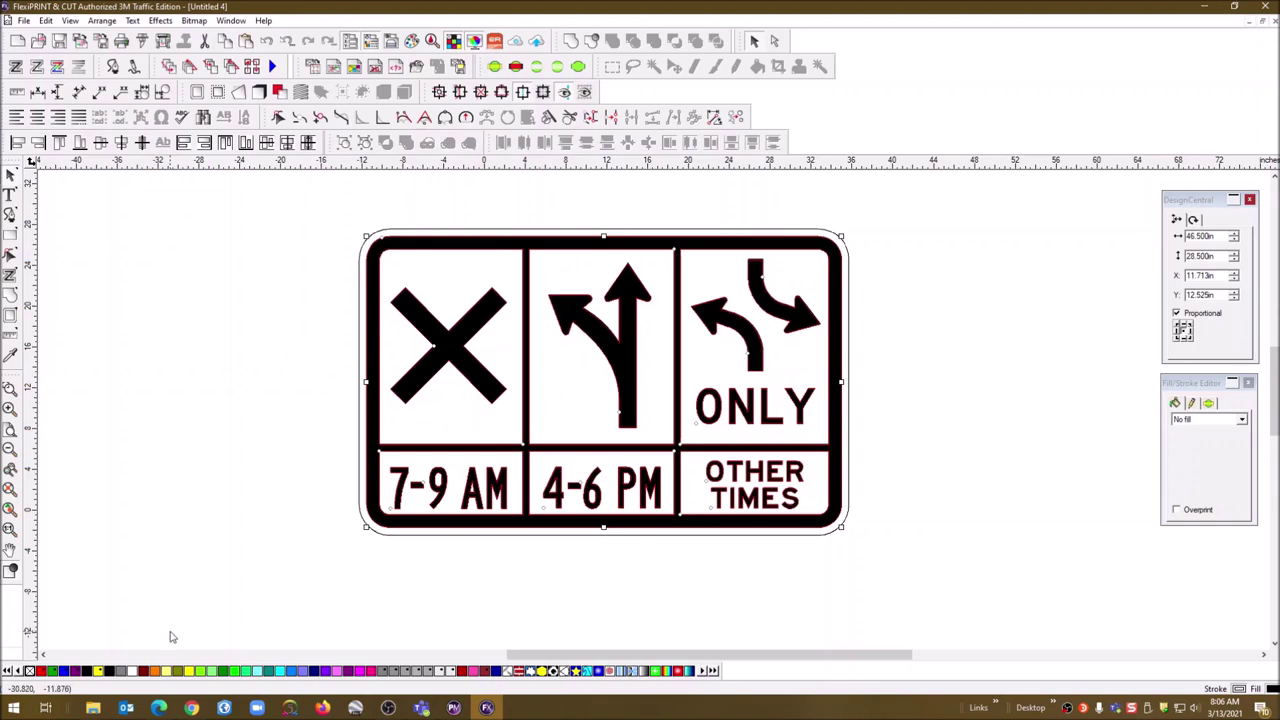
{"action": "mouse_move", "coordinate": [93, 708]}
{"action": "left_click", "coordinate": [118, 650]}
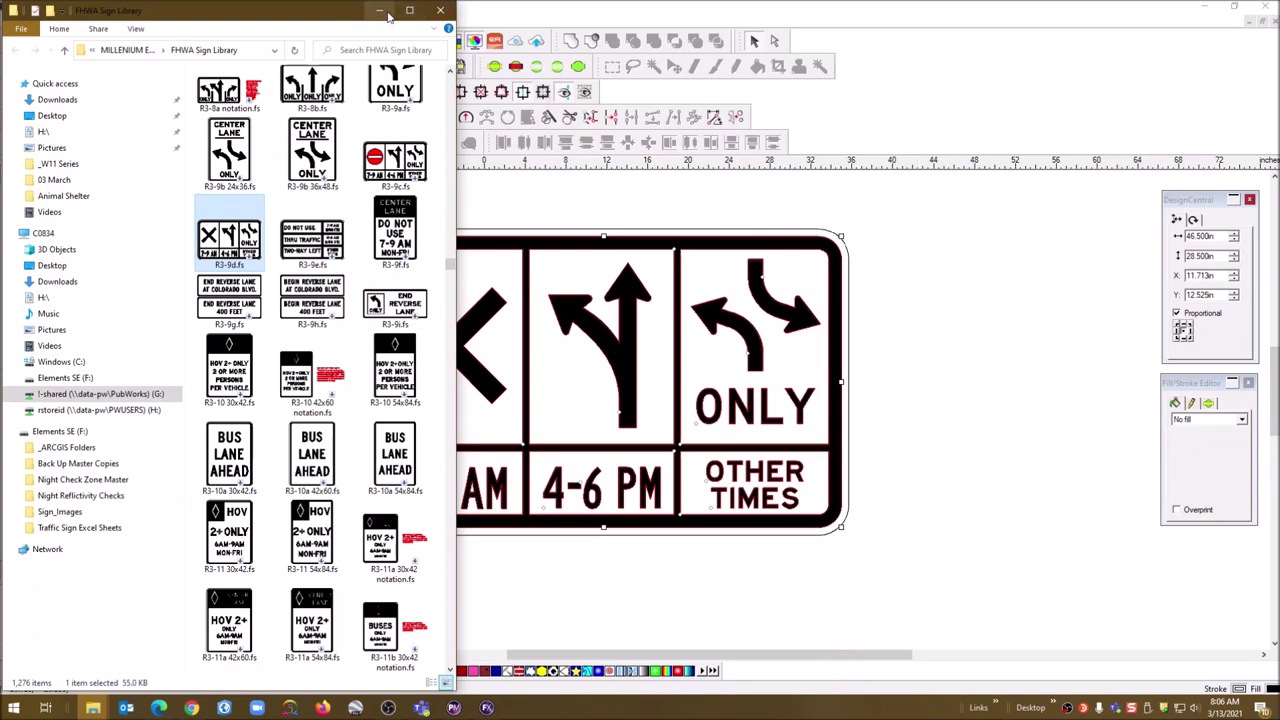
{"action": "left_click", "coordinate": [380, 10]}
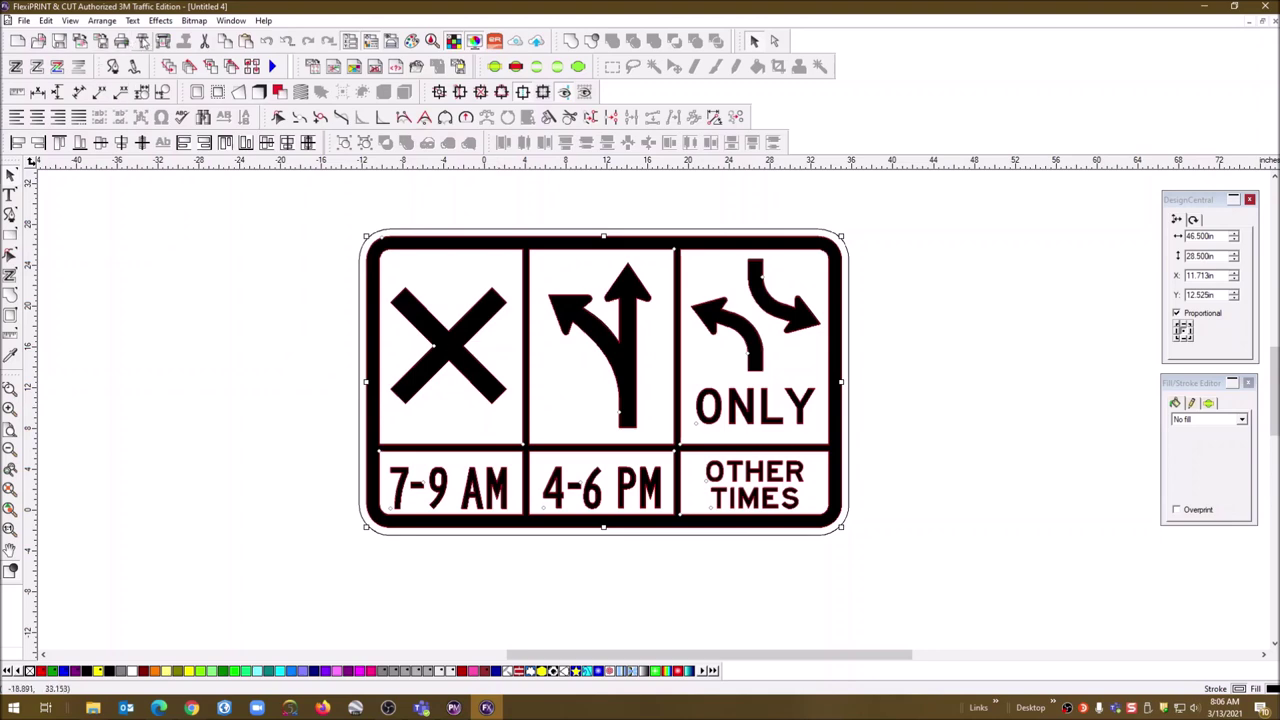
Step: Preview the grouped R3-9d artwork as a Cut/Plot job and close the preview without sending
{"action": "left_click", "coordinate": [142, 40]}
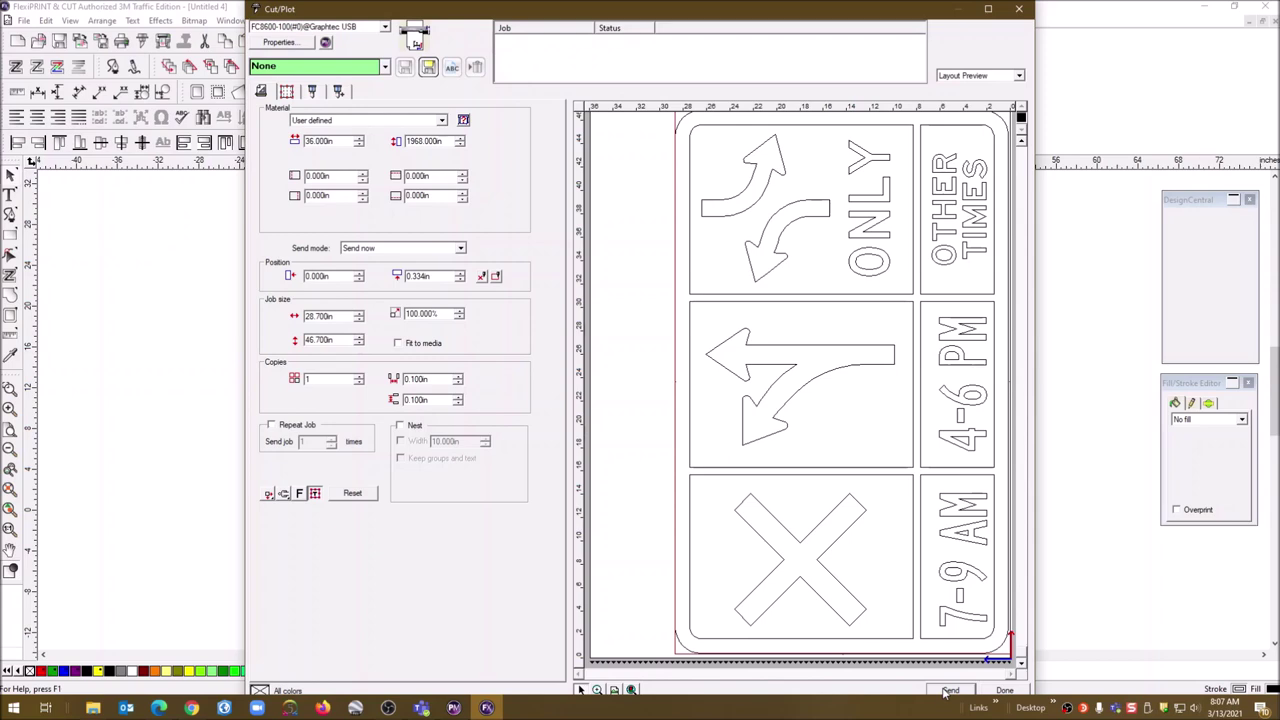
{"action": "left_click", "coordinate": [1018, 9]}
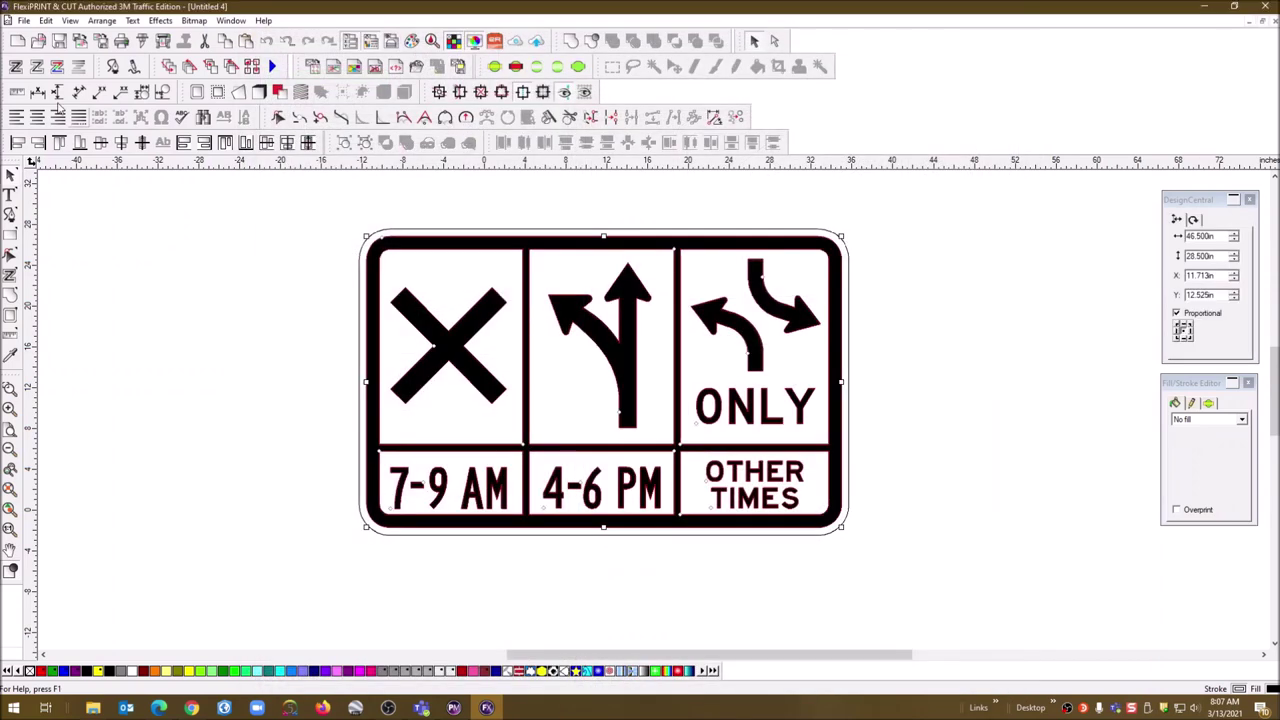
Step: Close the R3-9d document without saving its changes and start a new blank document
{"action": "left_click", "coordinate": [1268, 20]}
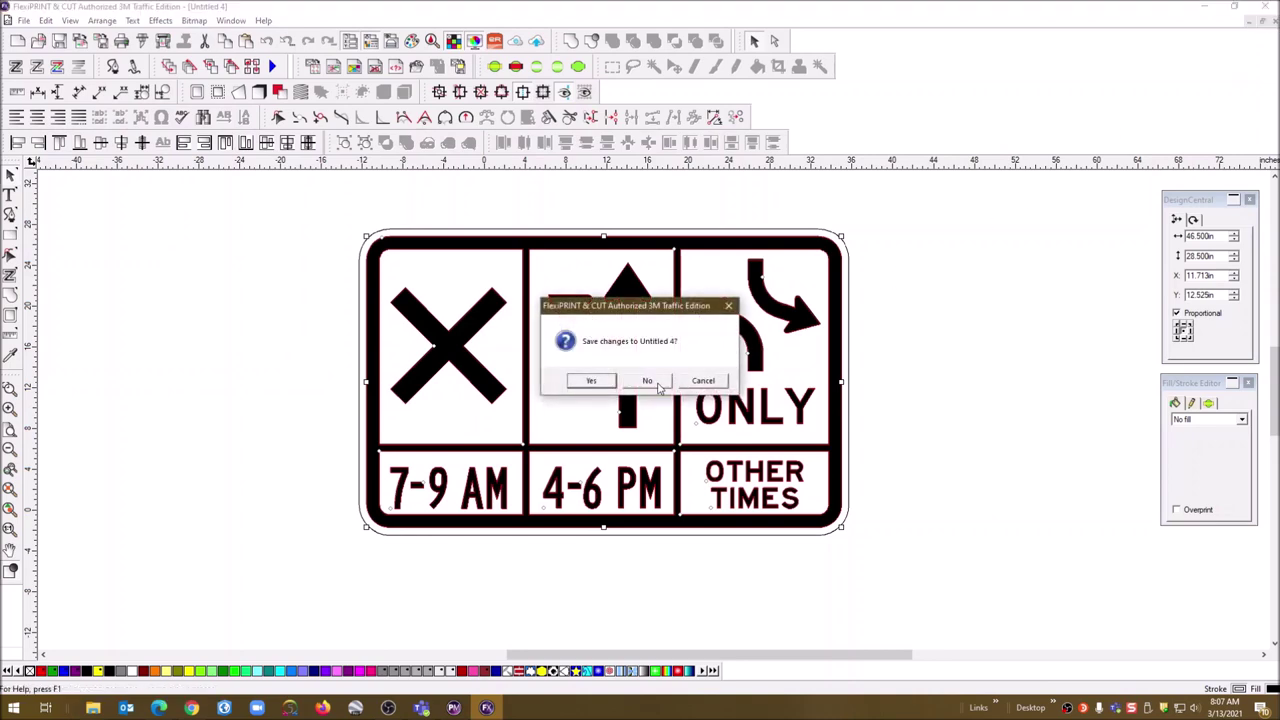
{"action": "left_click", "coordinate": [658, 381]}
{"action": "left_click", "coordinate": [17, 40]}
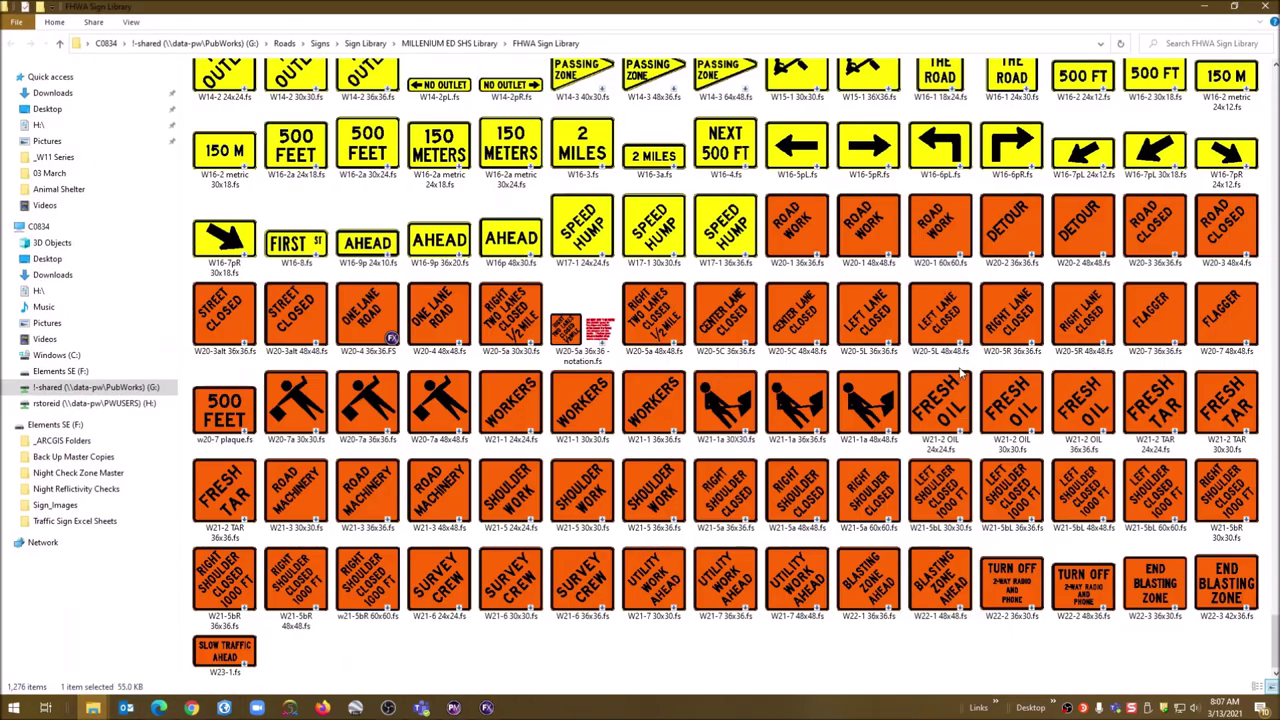
Step: Find the R3-17 right lane bicycle only sign in the FHWA Sign Library folder and copy its file
{"action": "scroll", "coordinate": [960, 375], "scroll_direction": "up", "scroll_amount": 10}
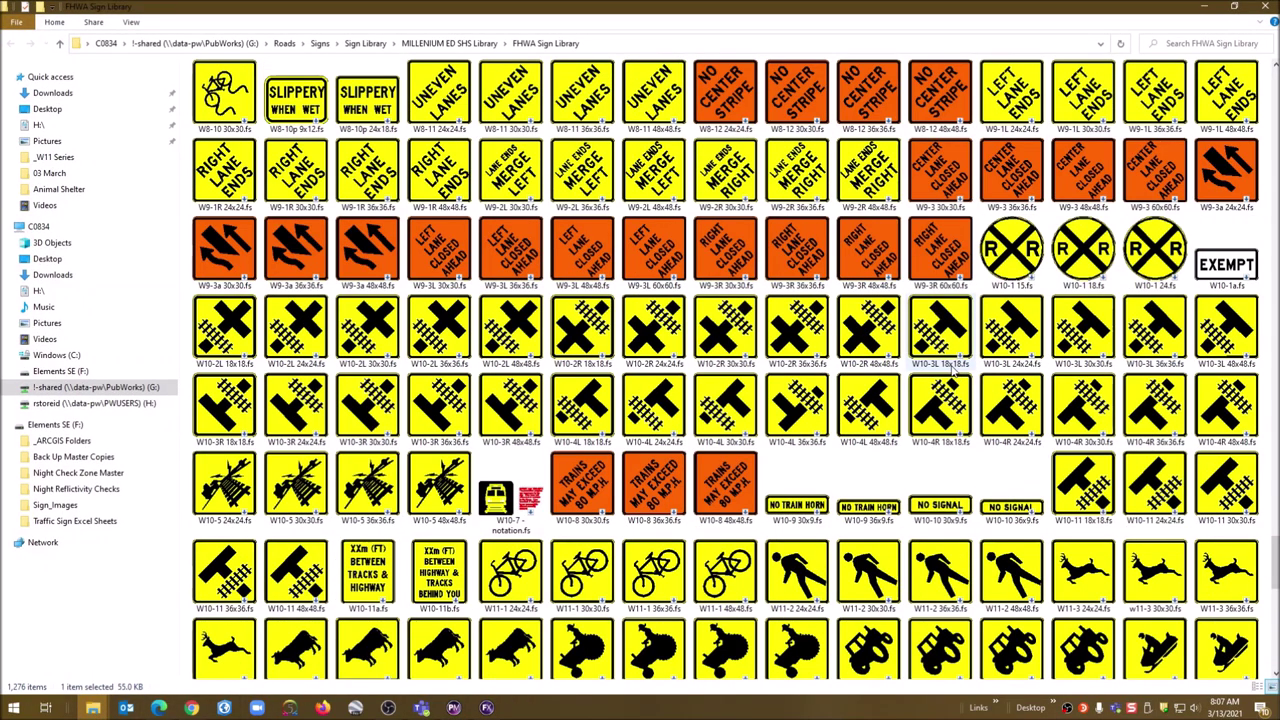
{"action": "scroll", "coordinate": [955, 372], "scroll_direction": "up", "scroll_amount": 2}
{"action": "scroll", "coordinate": [952, 368], "scroll_direction": "up", "scroll_amount": 15}
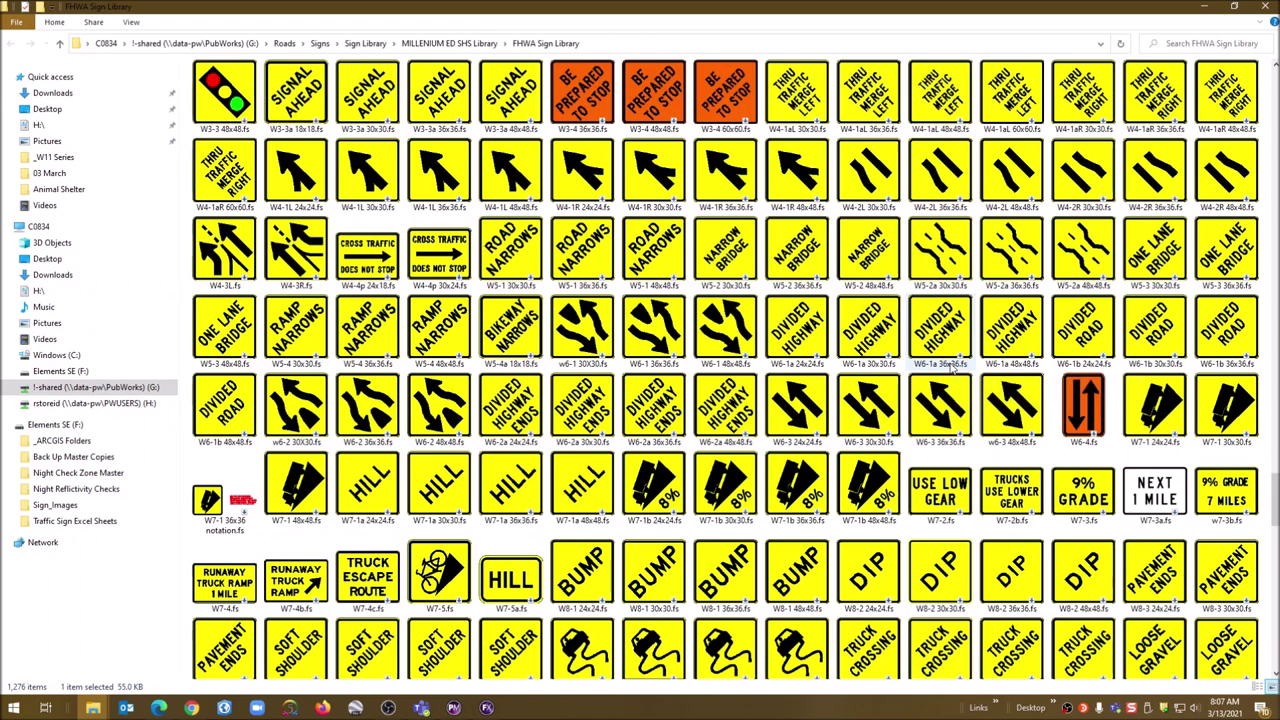
{"action": "scroll", "coordinate": [952, 368], "scroll_direction": "up", "scroll_amount": 3}
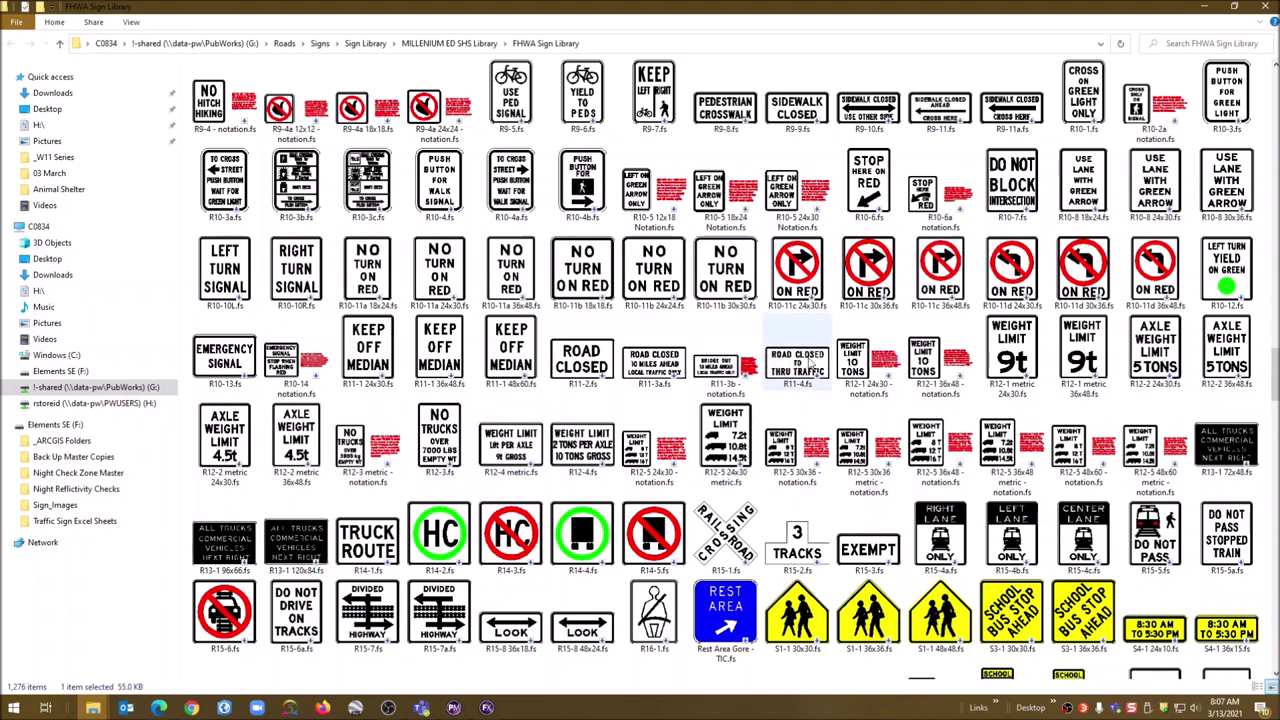
{"action": "scroll", "coordinate": [760, 345], "scroll_direction": "up", "scroll_amount": 10}
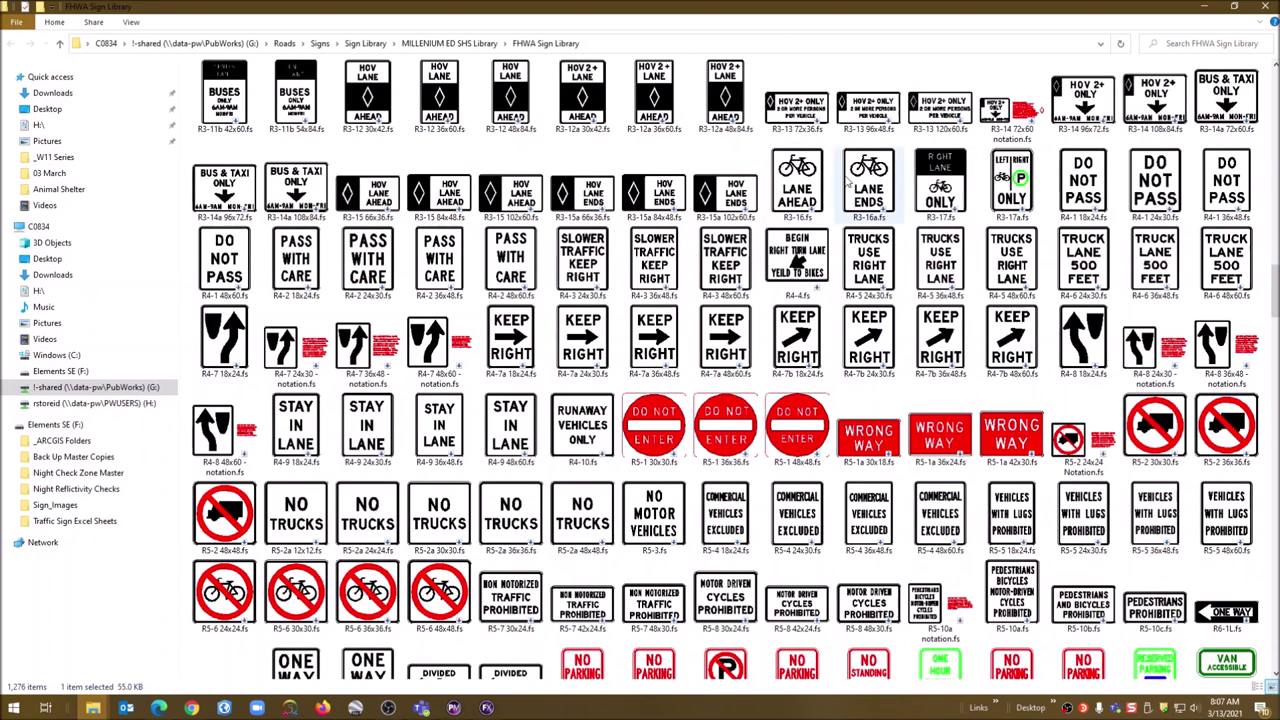
{"action": "left_click", "coordinate": [932, 174]}
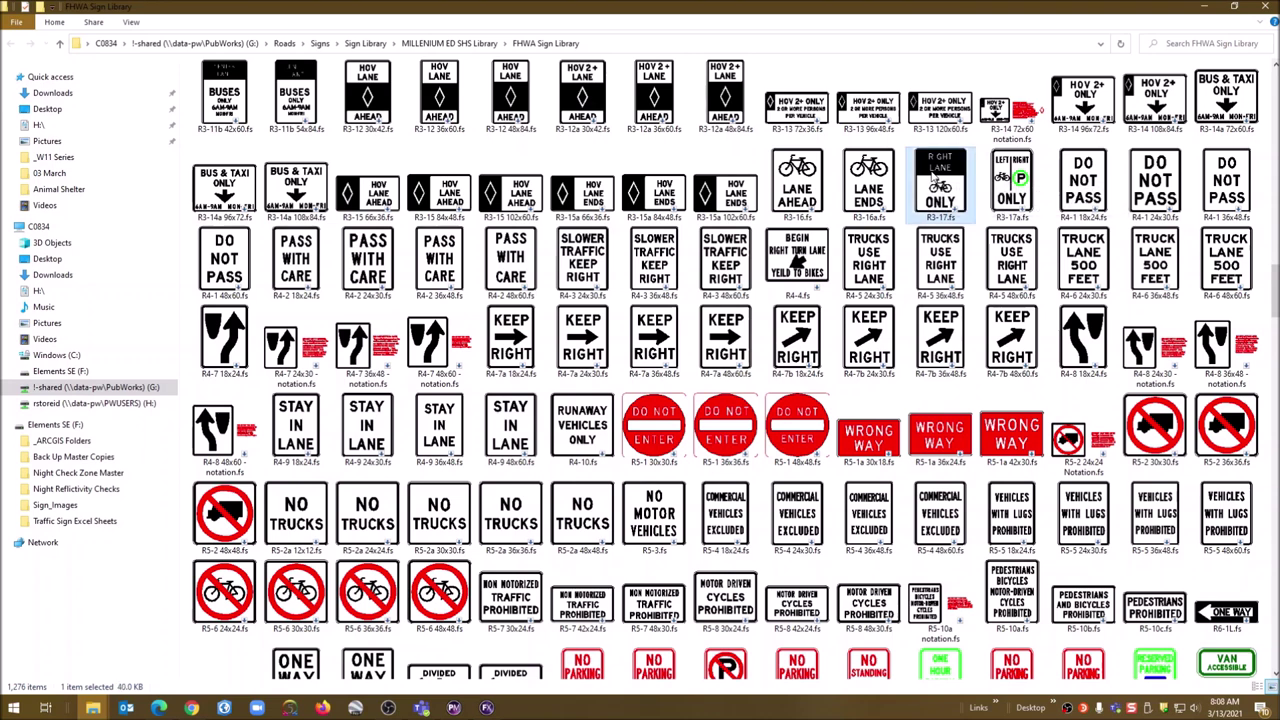
{"action": "right_click", "coordinate": [930, 172]}
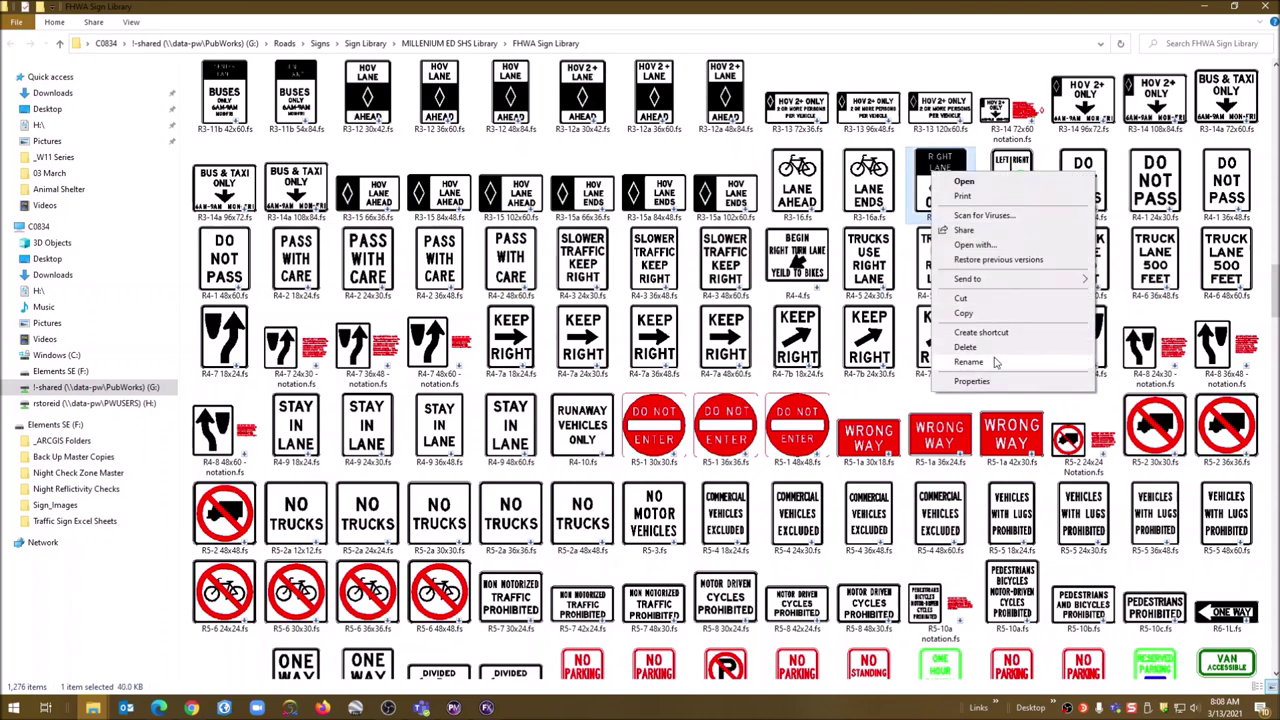
{"action": "left_click", "coordinate": [985, 315]}
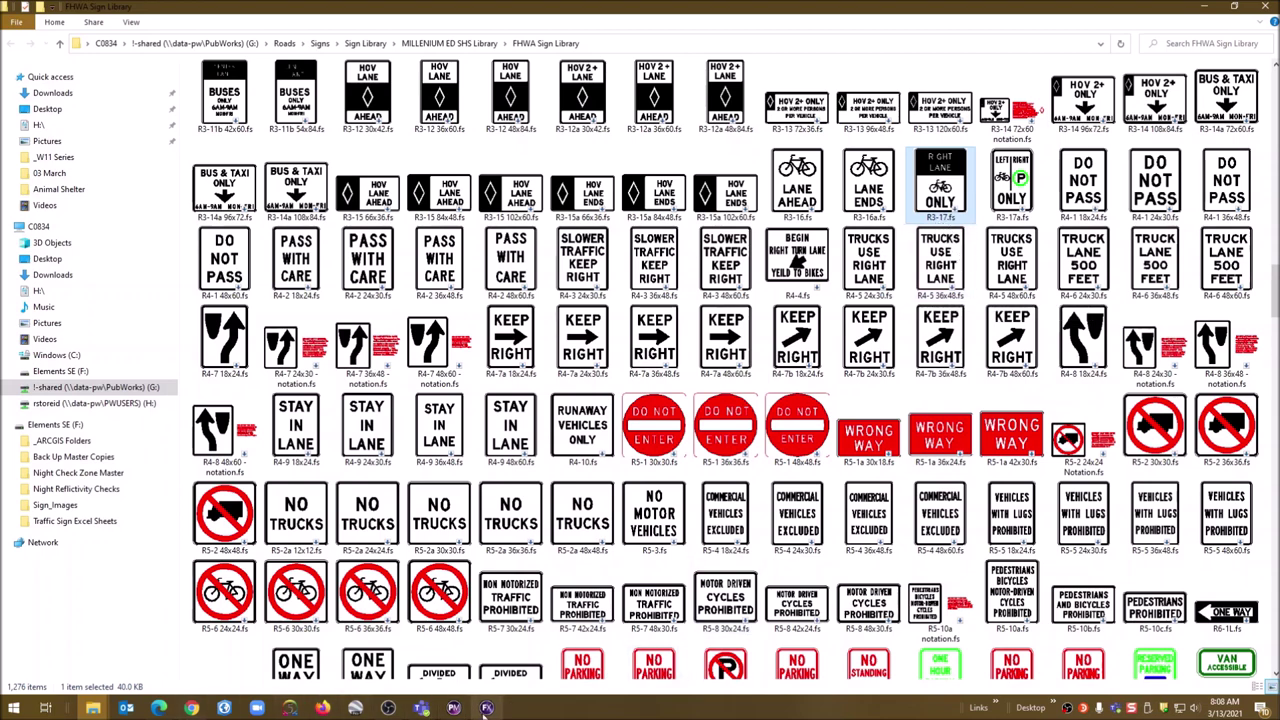
Step: Switch to FlexiPRINT & CUT and paste the R3-17 sign into the blank document, with the whole sign in view
{"action": "left_click", "coordinate": [487, 708]}
{"action": "right_click", "coordinate": [528, 307]}
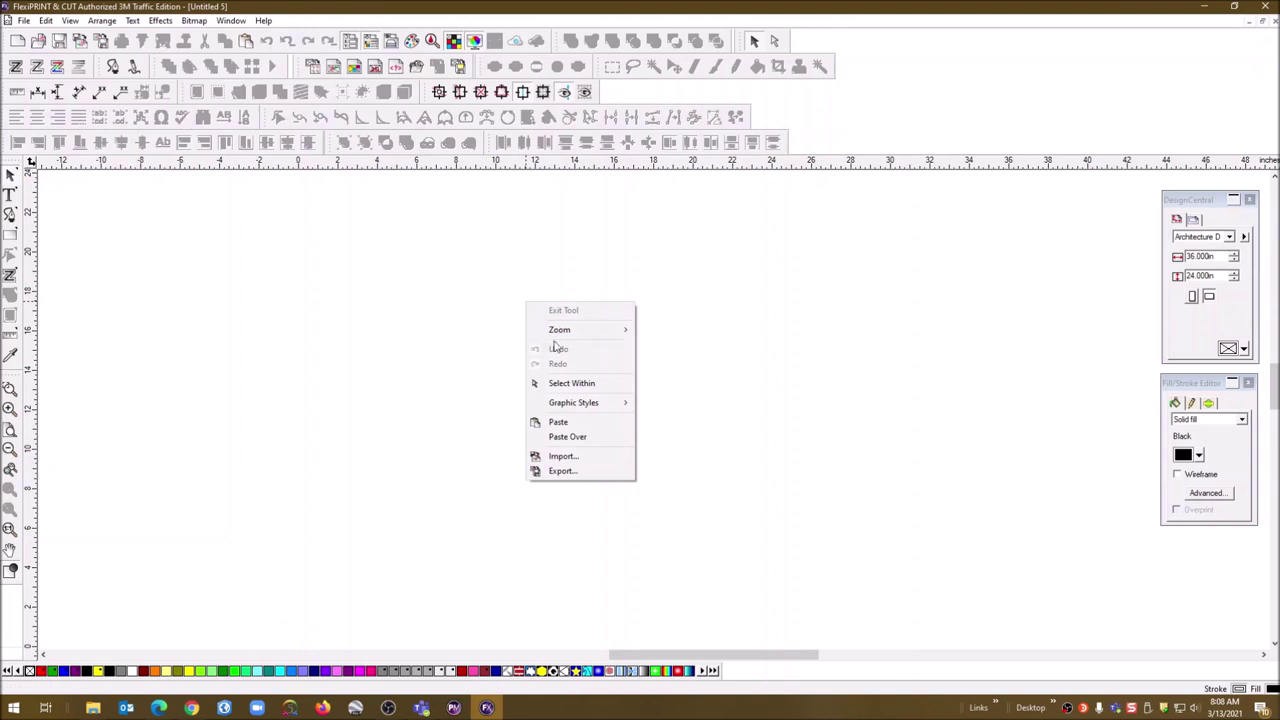
{"action": "left_click", "coordinate": [570, 434]}
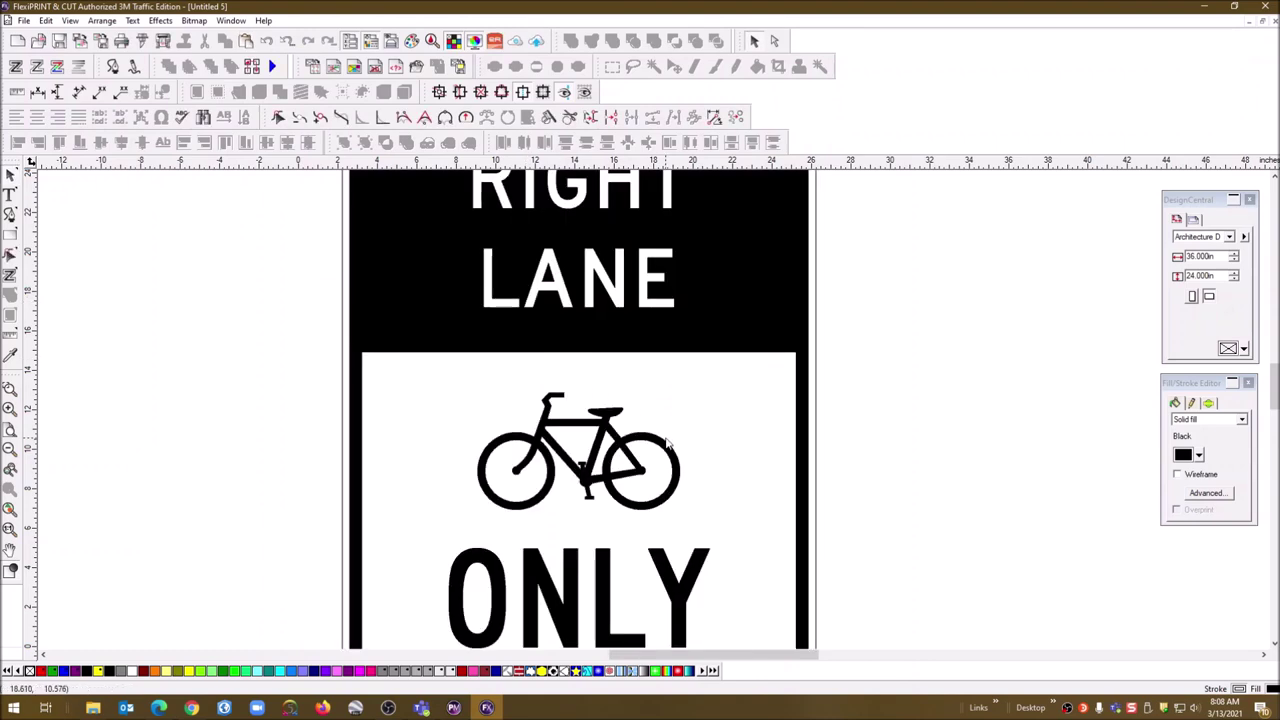
{"action": "key", "text": "F4"}
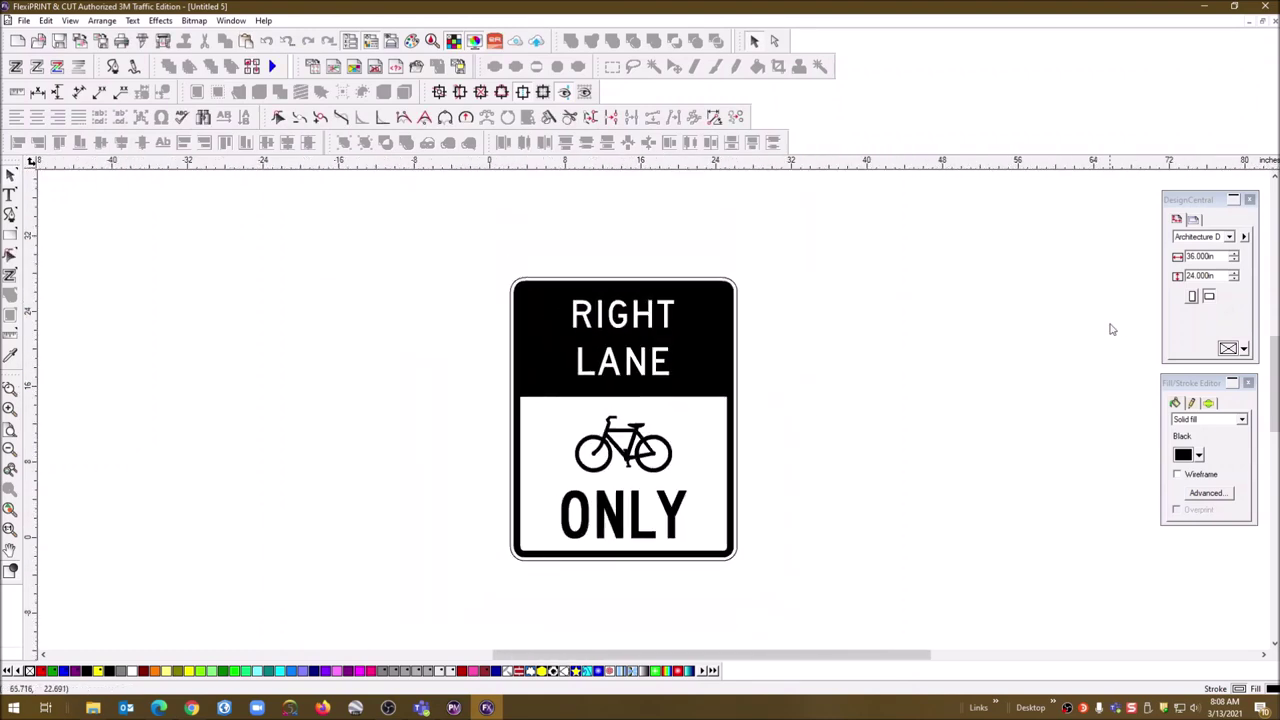
Step: Ungroup the R3-17 sign, check its black background shape as a separate object and clear the selection
{"action": "left_click", "coordinate": [739, 319]}
{"action": "right_click", "coordinate": [739, 319]}
{"action": "left_click", "coordinate": [1078, 290]}
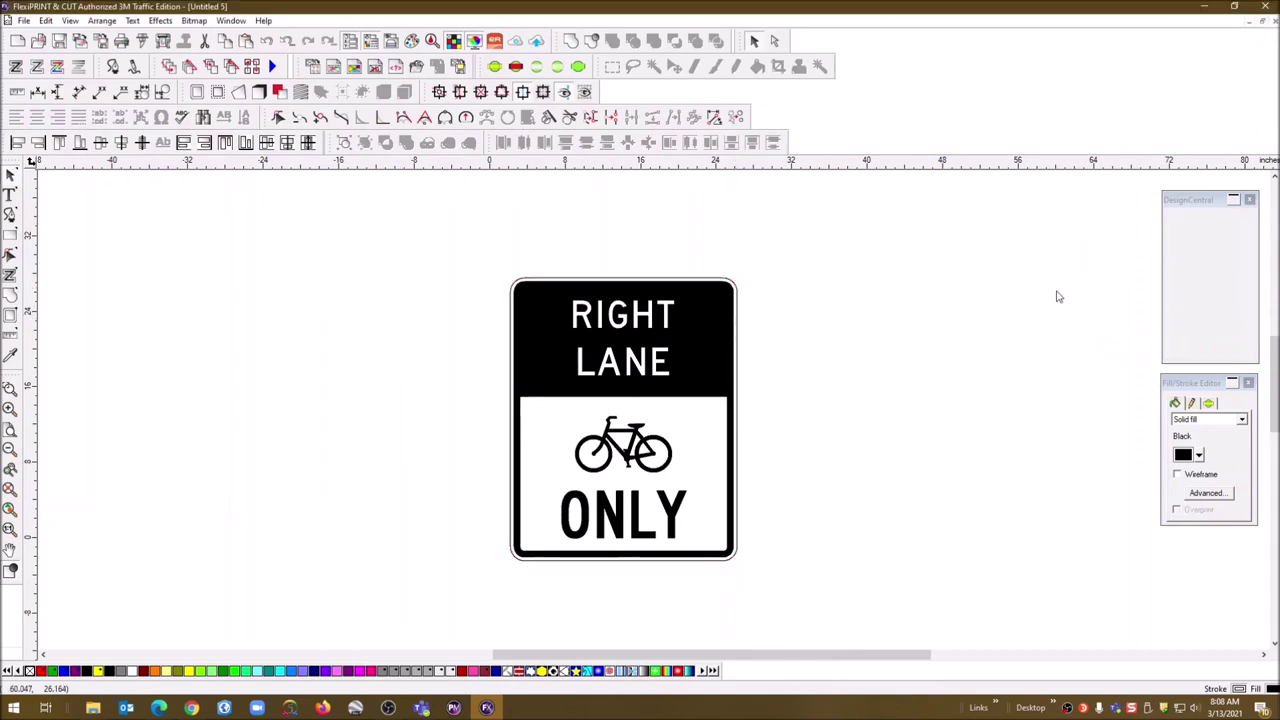
{"action": "left_click", "coordinate": [690, 314]}
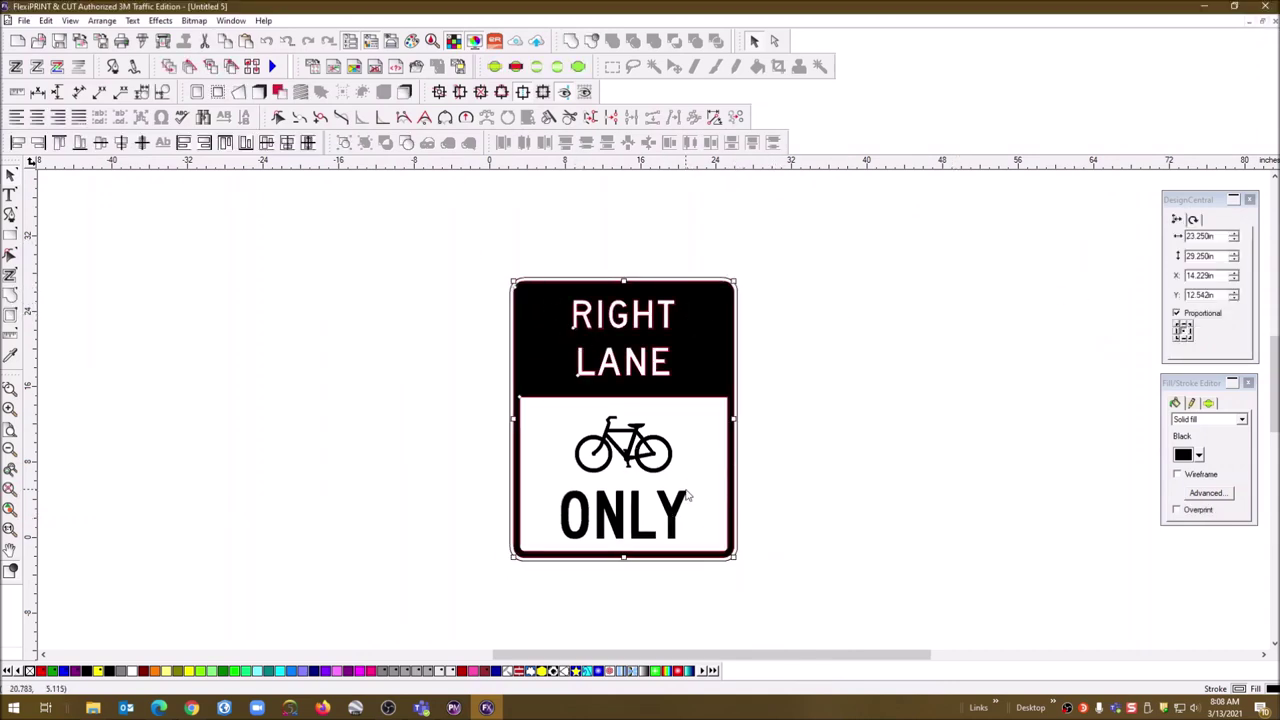
{"action": "left_click", "coordinate": [788, 440]}
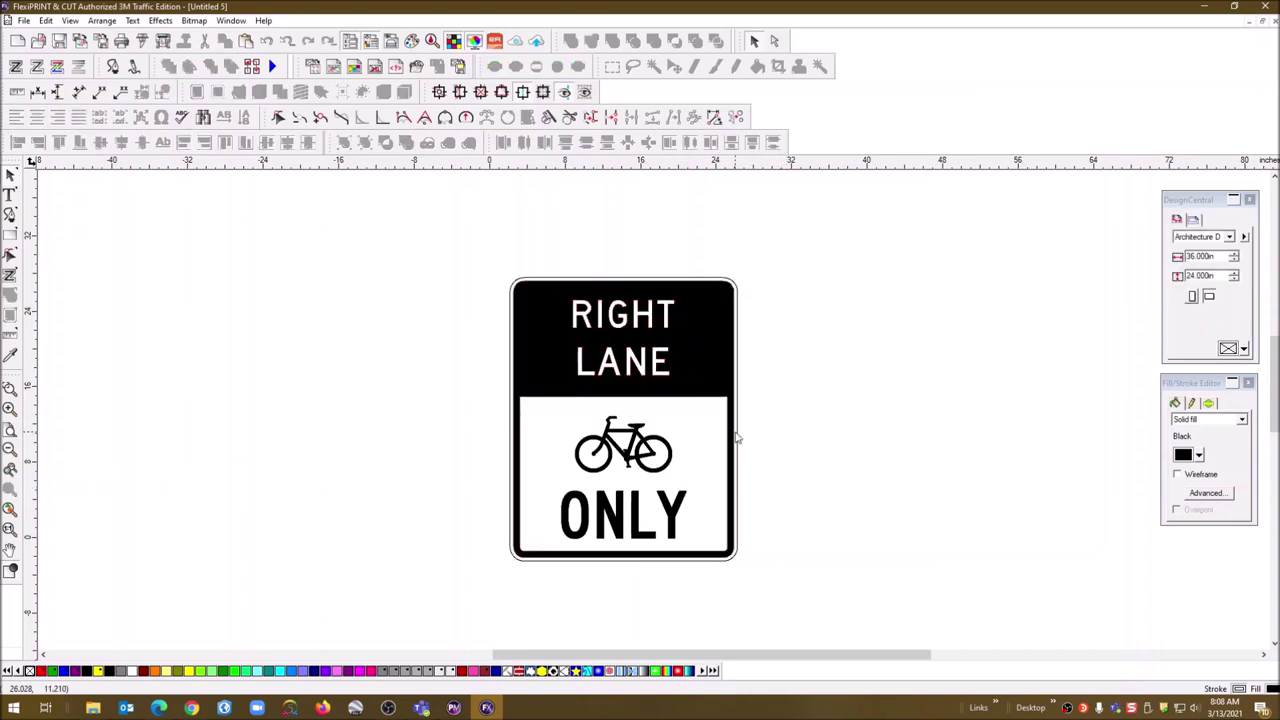
Step: Select the R3-17 sign's black background together with the bicycle and ONLY legend, preview them in Cut/Plot and close the preview
{"action": "left_click", "coordinate": [738, 435]}
{"action": "left_click", "coordinate": [686, 388]}
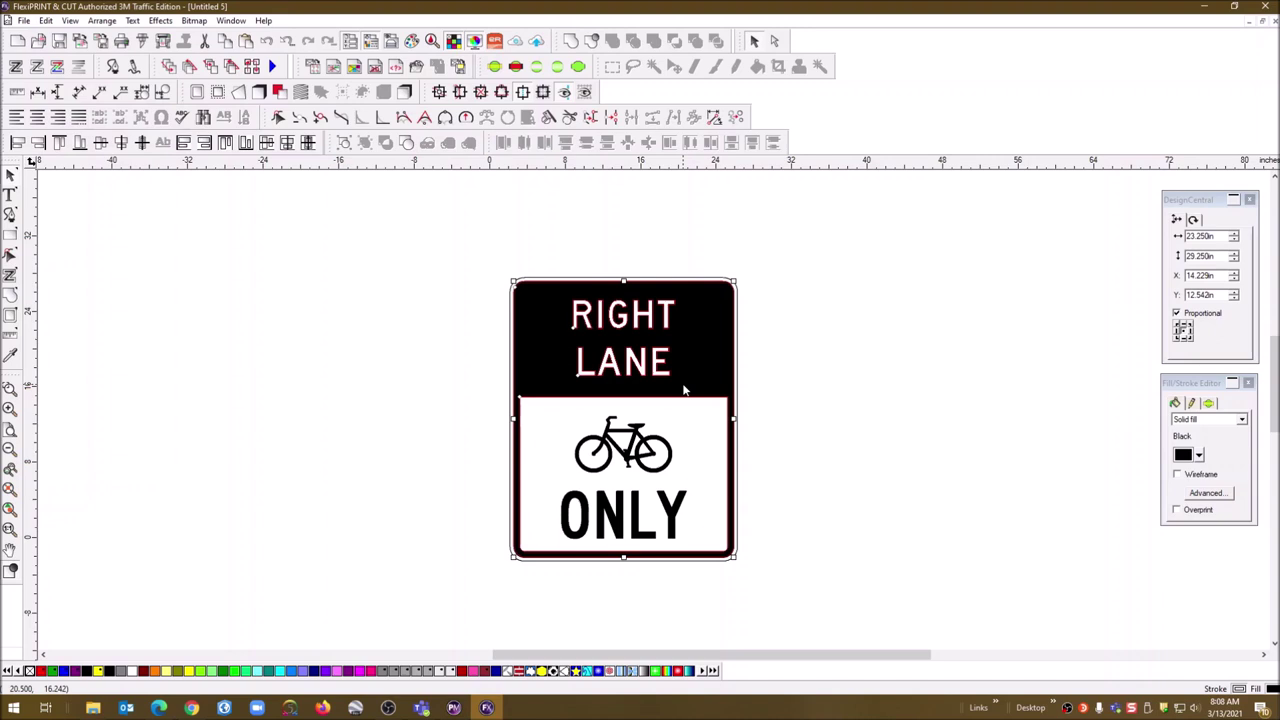
{"action": "left_click", "coordinate": [664, 450], "text": "shift"}
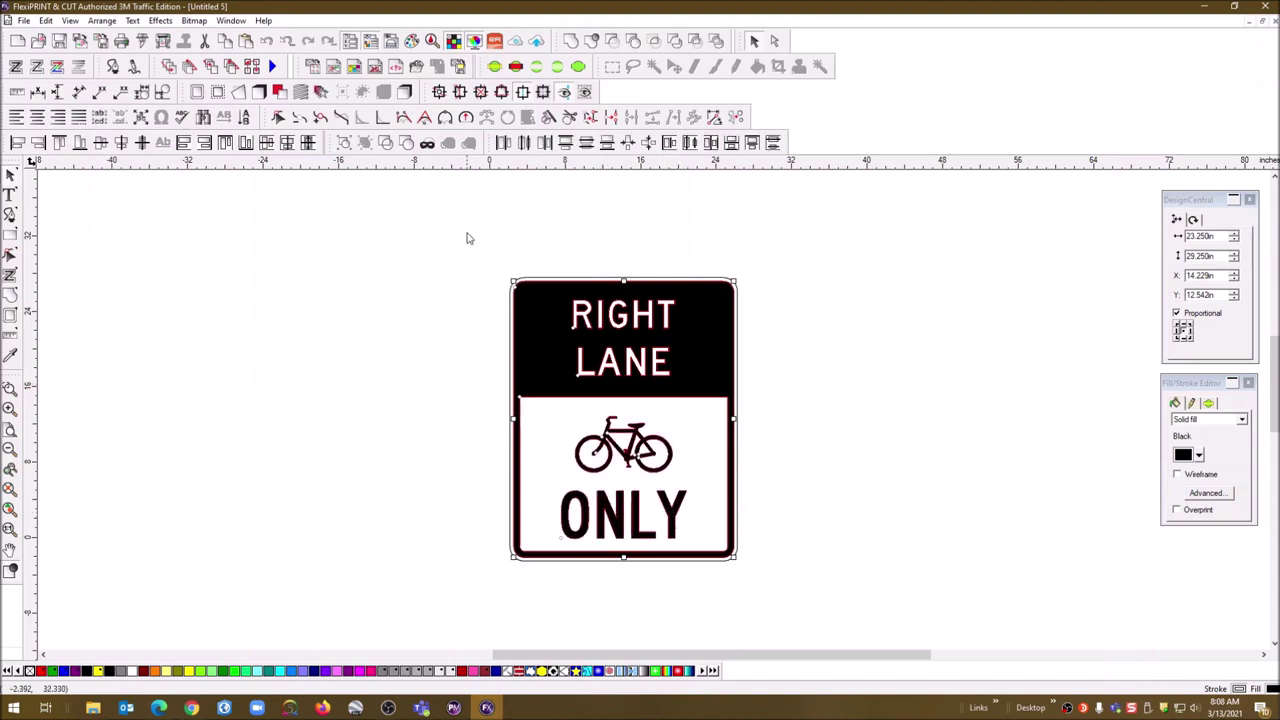
{"action": "left_click", "coordinate": [144, 44]}
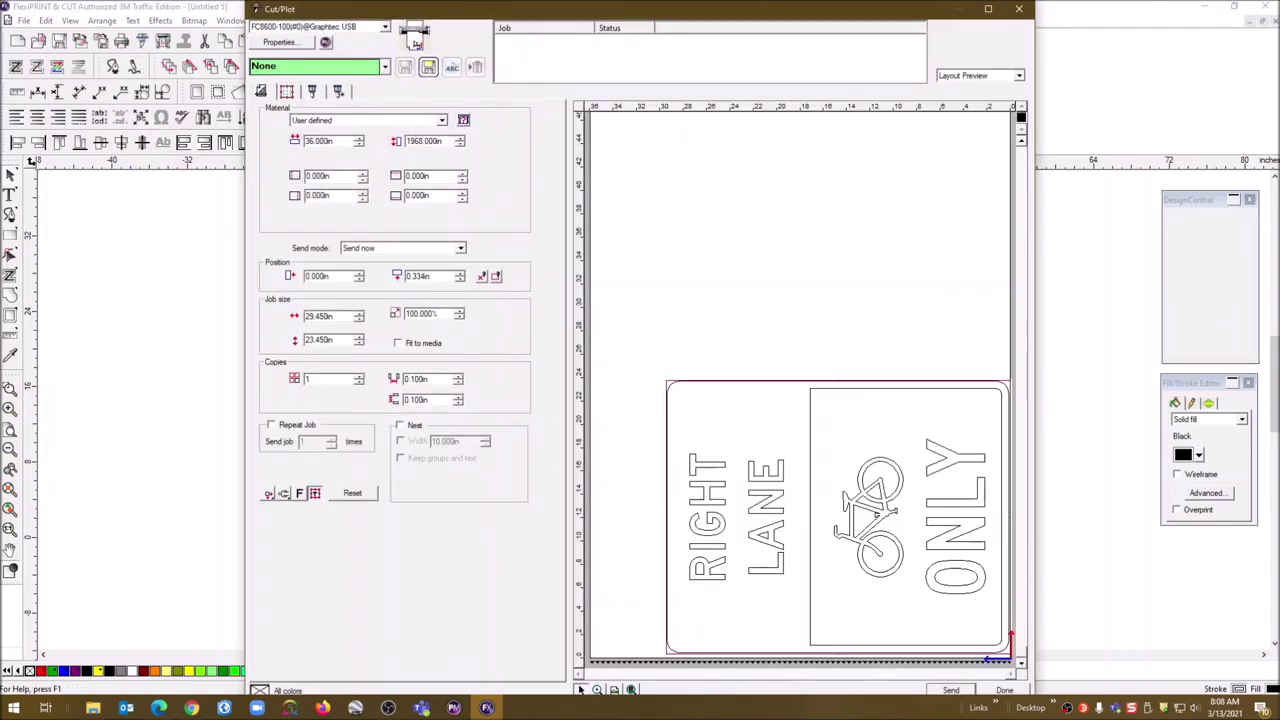
{"action": "left_click", "coordinate": [1029, 11]}
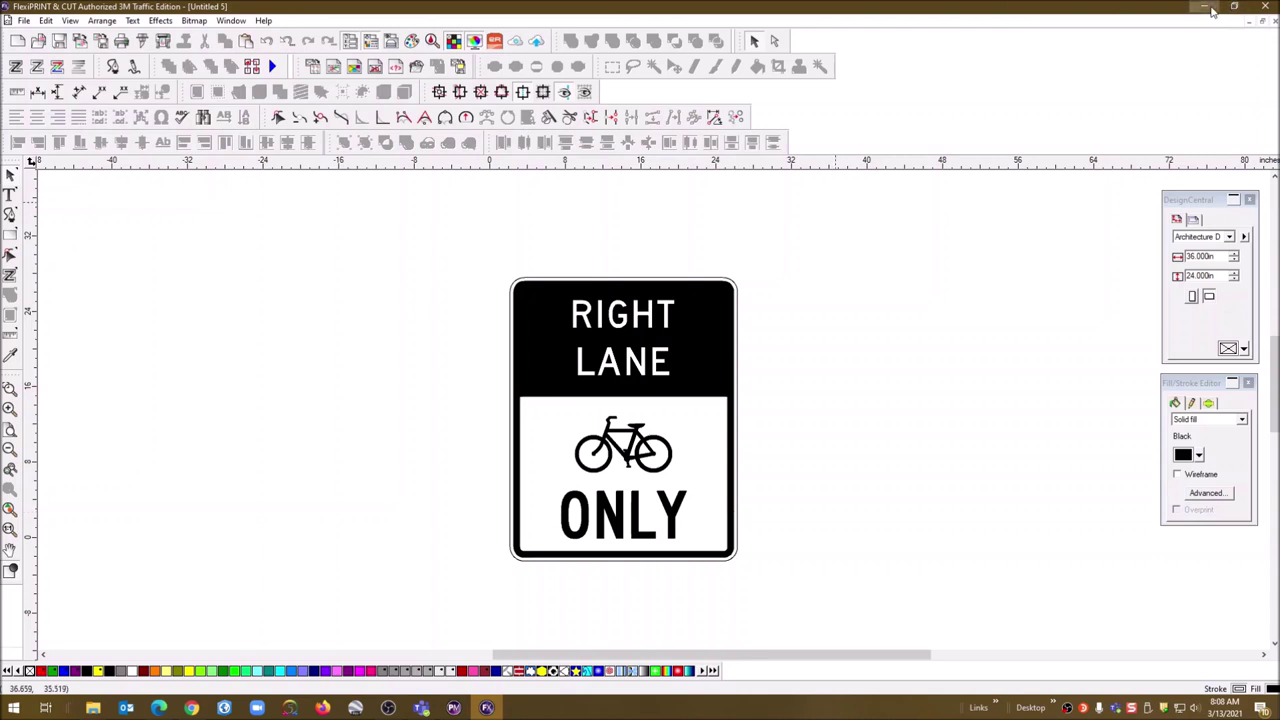
Step: Minimize FlexiPRINT & CUT, place the Composer window beside the FHWA Sign Library folder and rearrange its toolbars
{"action": "left_click", "coordinate": [1207, 8]}
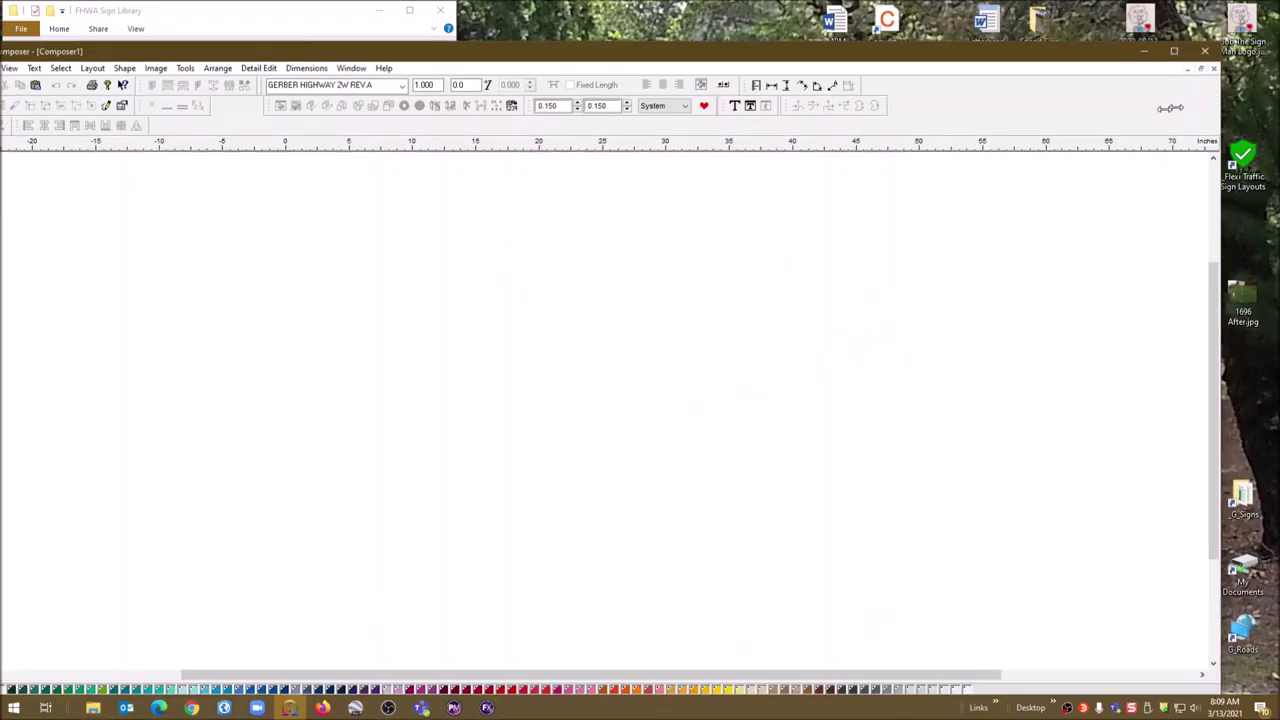
{"action": "left_click_drag", "start_coordinate": [1218, 167], "coordinate": [455, 167]}
{"action": "left_click_drag", "start_coordinate": [312, 57], "coordinate": [945, 16]}
{"action": "left_click_drag", "start_coordinate": [1094, 213], "coordinate": [1210, 212]}
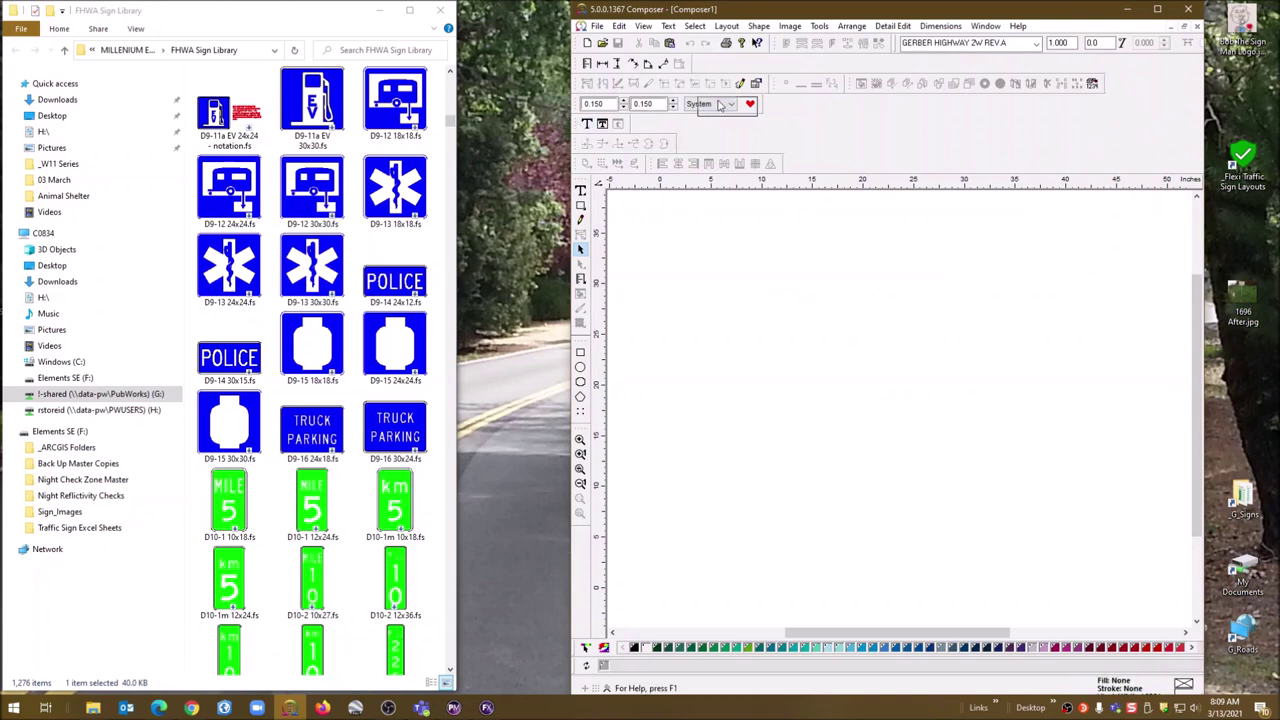
{"action": "left_click_drag", "start_coordinate": [768, 108], "coordinate": [770, 108]}
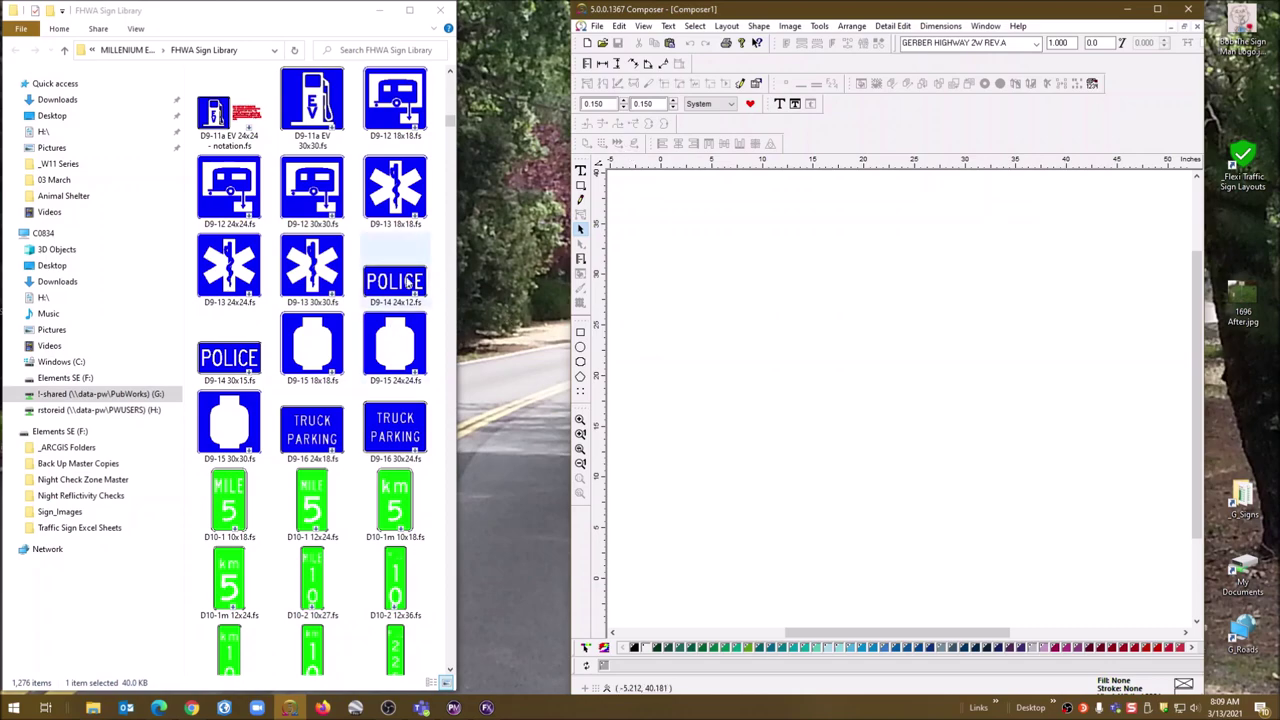
Step: Find the R10-3c sign in the FHWA Sign Library folder and try to bring its file directly into the blank Composer document
{"action": "scroll", "coordinate": [424, 210], "scroll_direction": "down", "scroll_amount": 20}
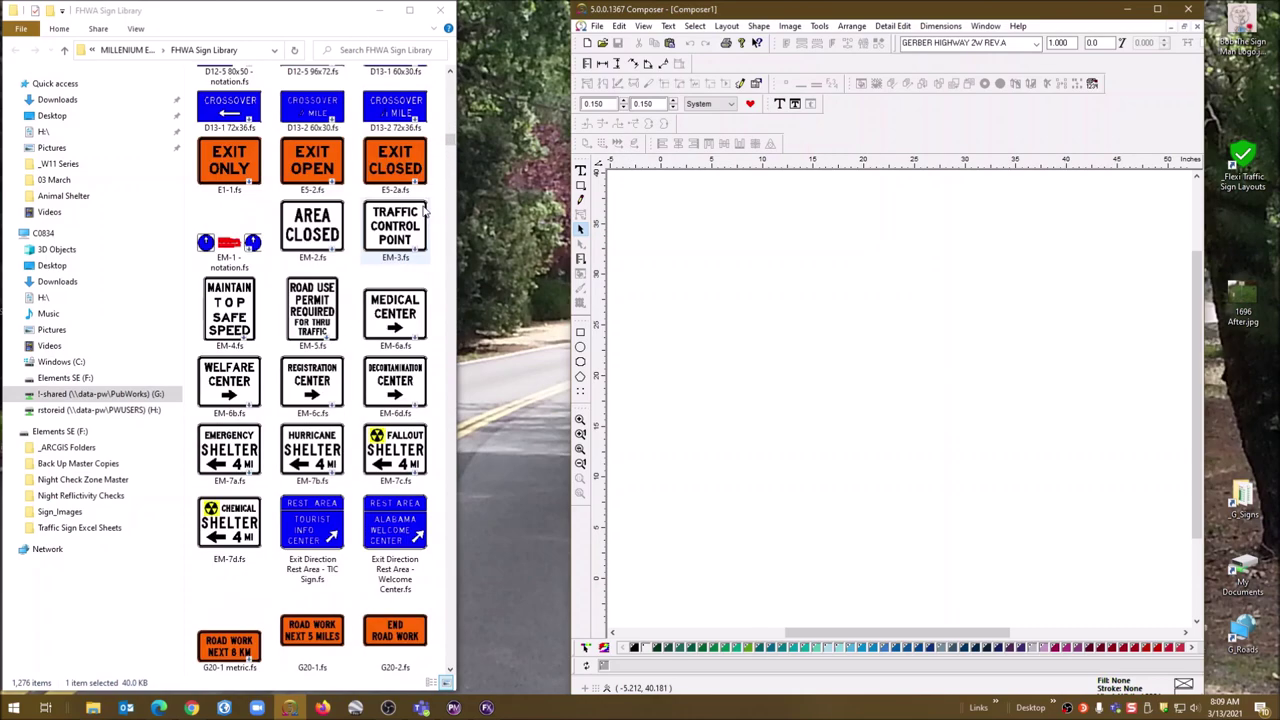
{"action": "scroll", "coordinate": [424, 210], "scroll_direction": "down", "scroll_amount": 20}
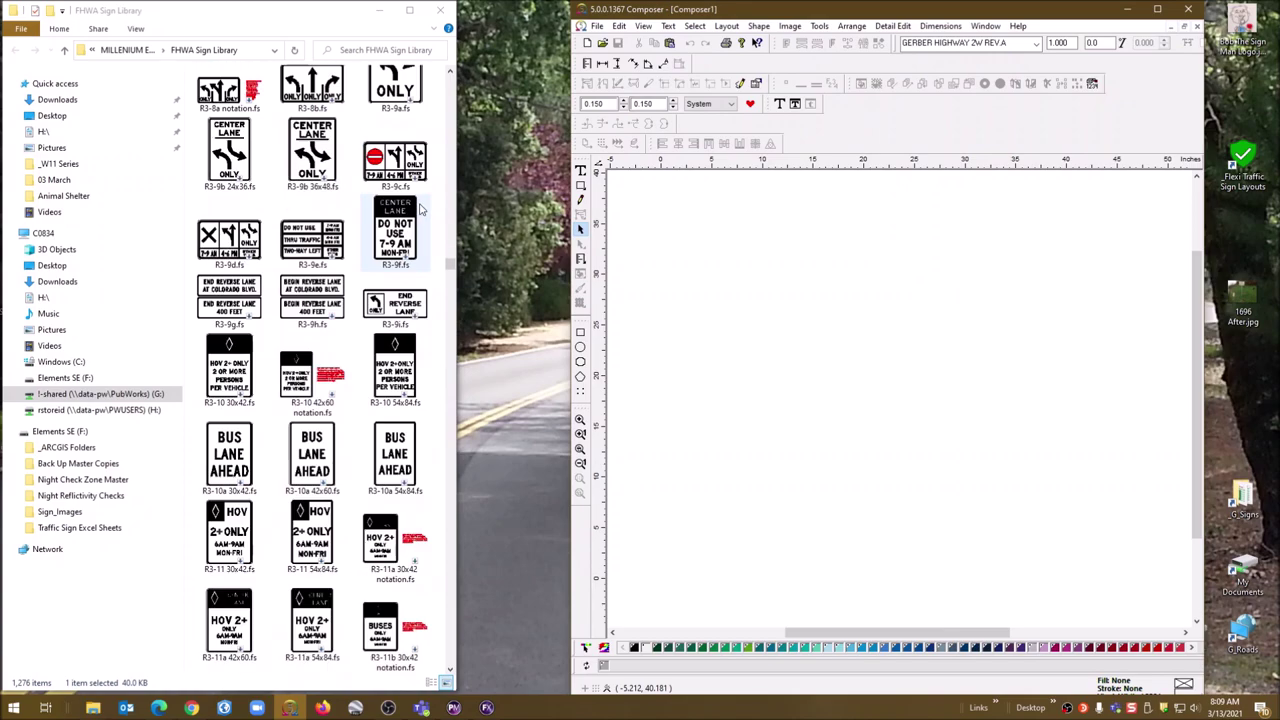
{"action": "scroll", "coordinate": [424, 210], "scroll_direction": "down", "scroll_amount": 10}
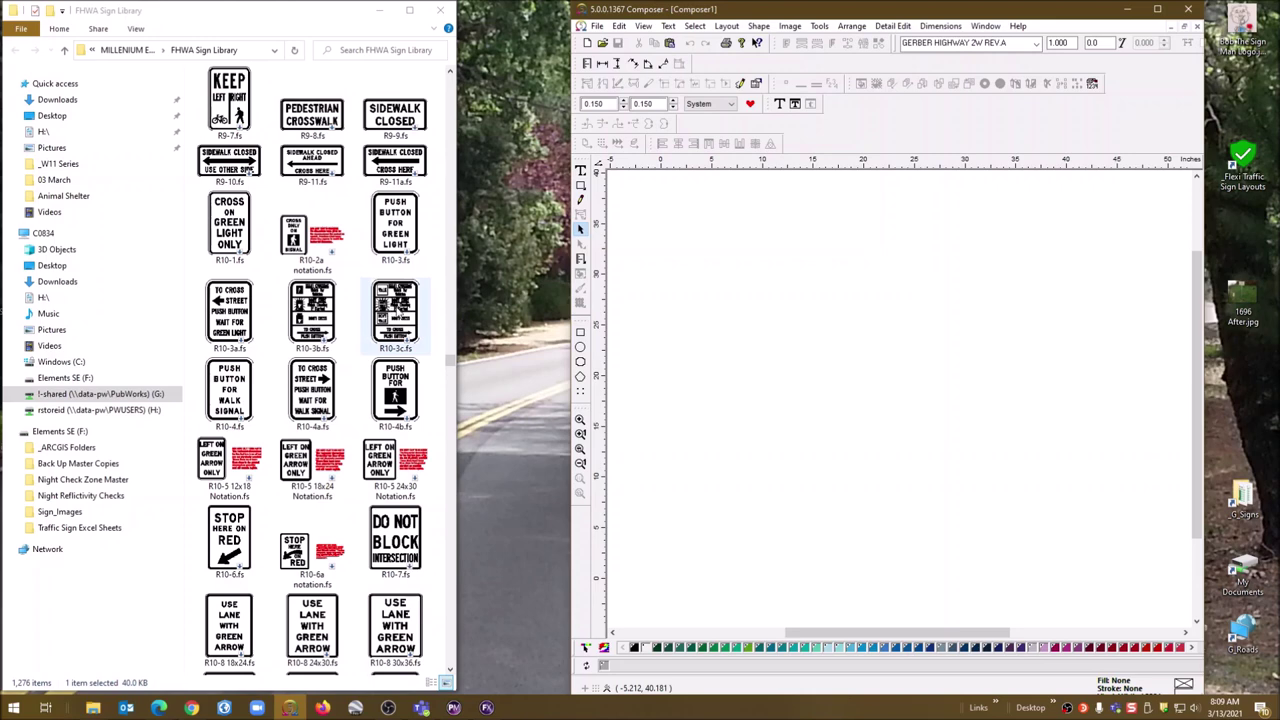
{"action": "left_click_drag", "start_coordinate": [395, 312], "coordinate": [815, 367]}
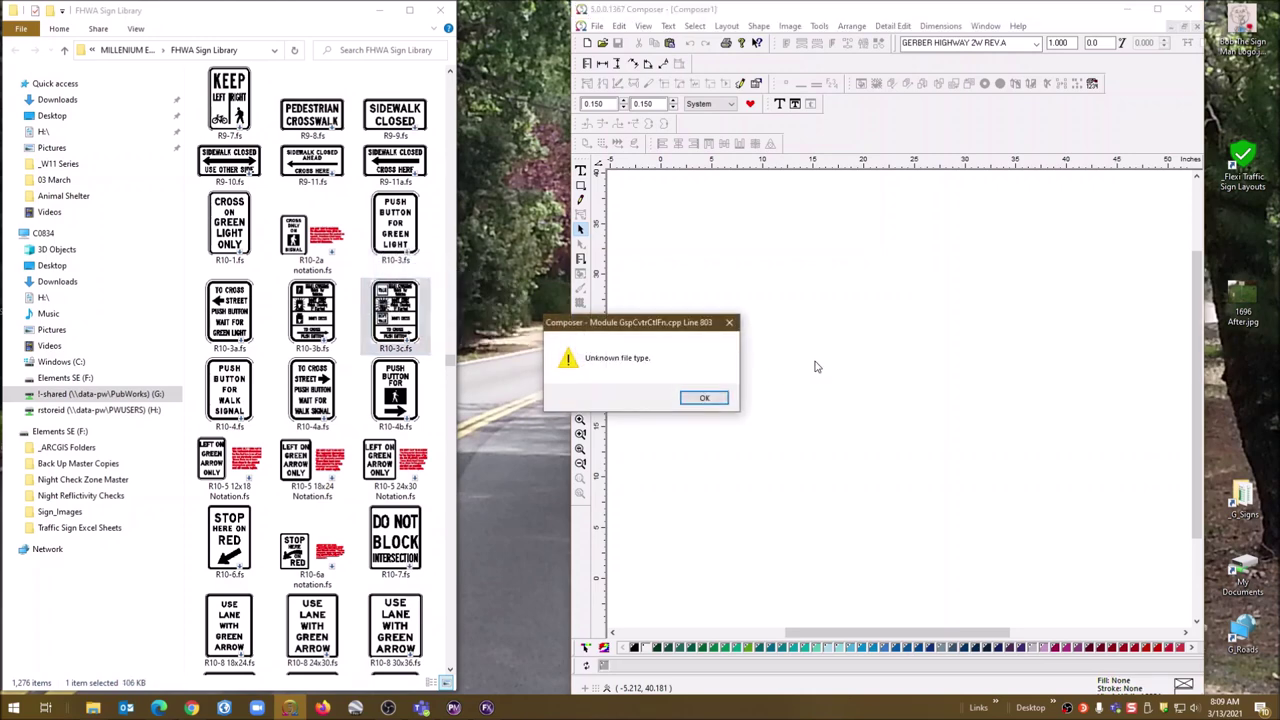
{"action": "left_click", "coordinate": [729, 324]}
Step: Copy the R10-3c sign file and try to paste it into the blank Composer document with Paste Here
{"action": "right_click", "coordinate": [400, 297]}
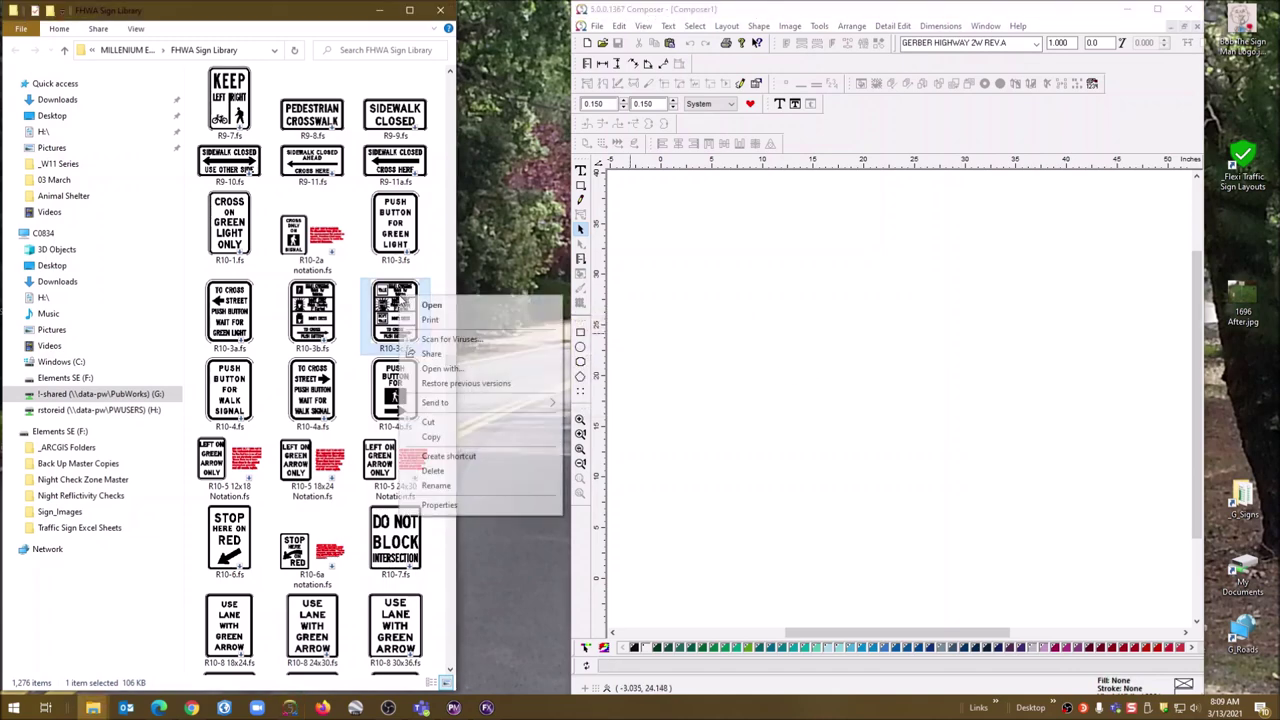
{"action": "left_click", "coordinate": [430, 437]}
{"action": "right_click", "coordinate": [779, 325]}
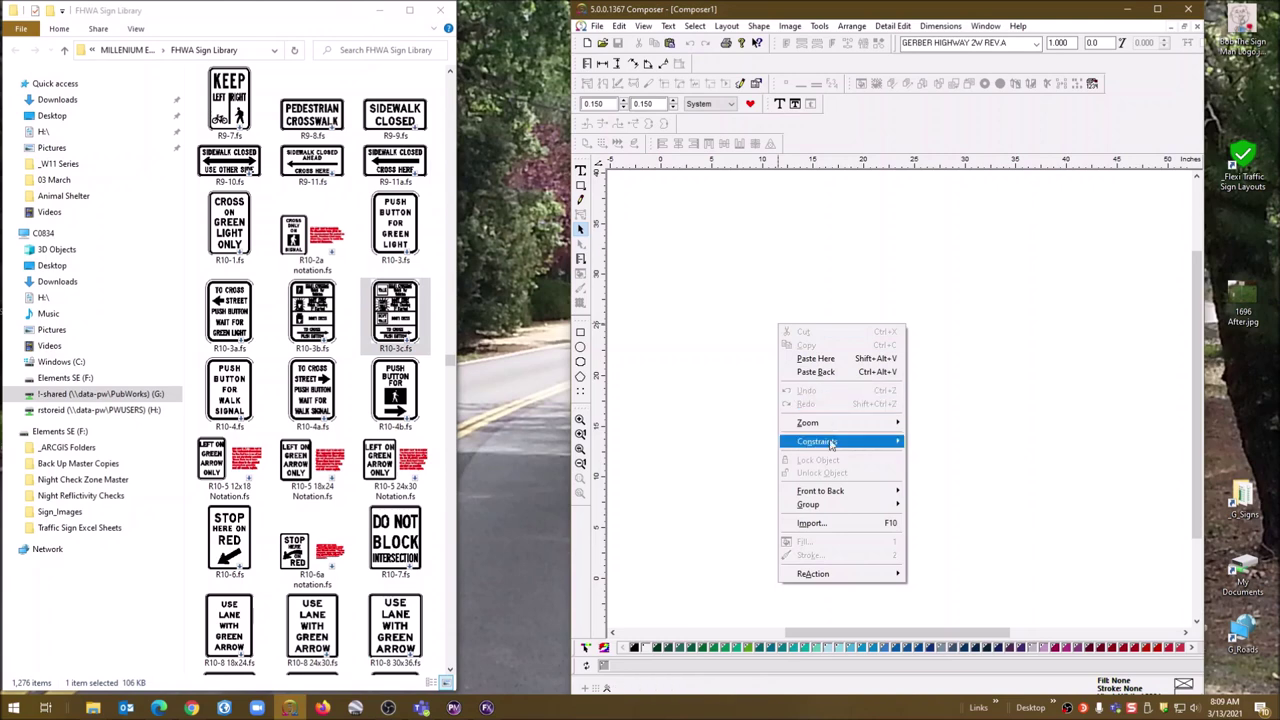
{"action": "left_click", "coordinate": [824, 358]}
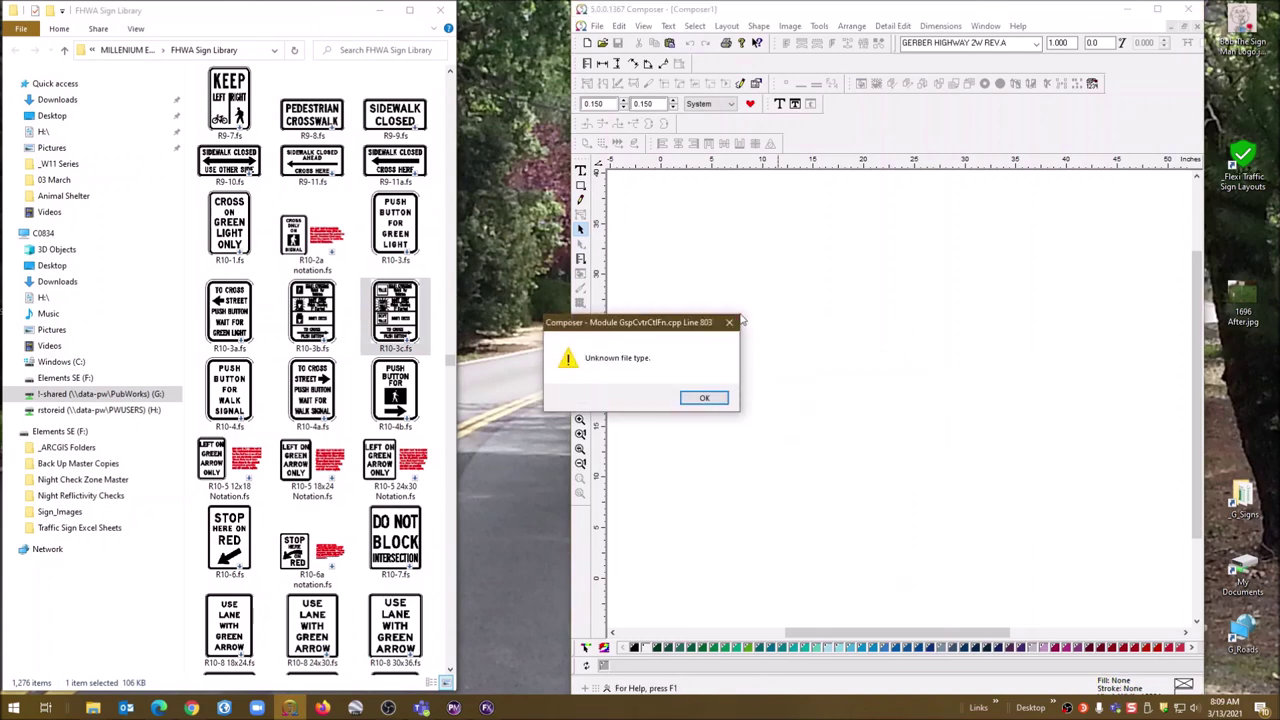
{"action": "left_click", "coordinate": [731, 323]}
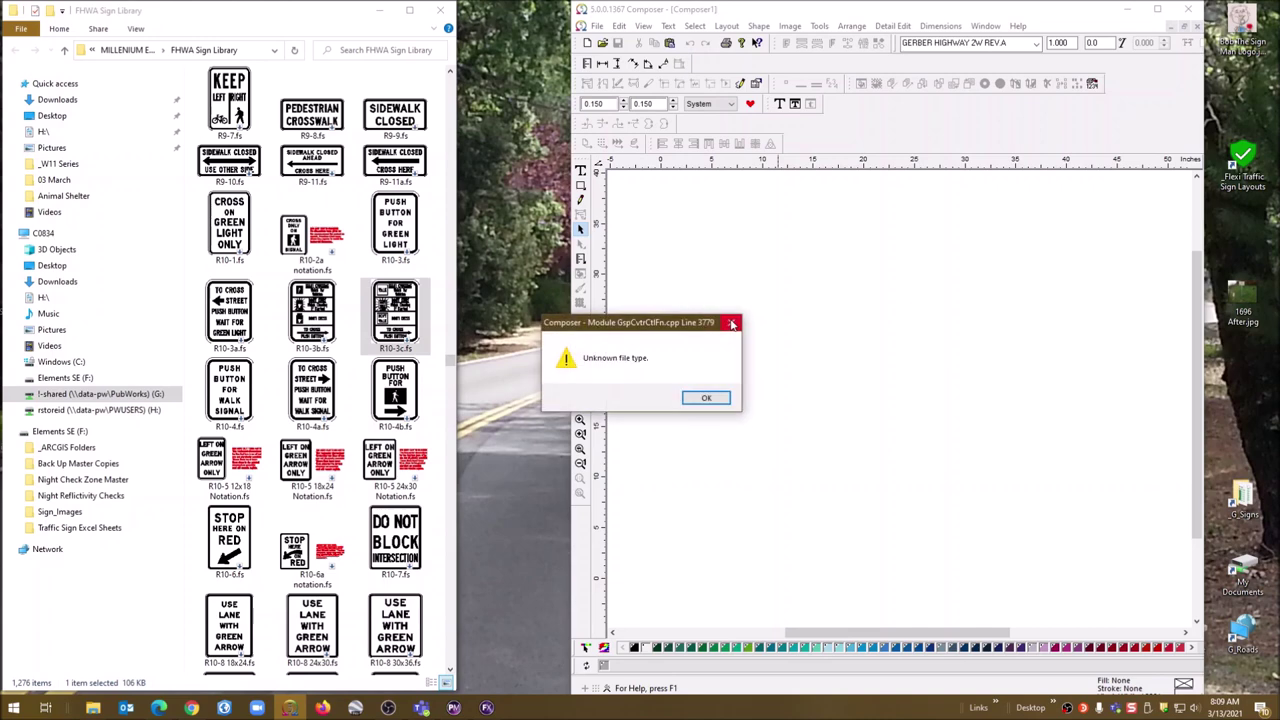
{"action": "left_click", "coordinate": [724, 397]}
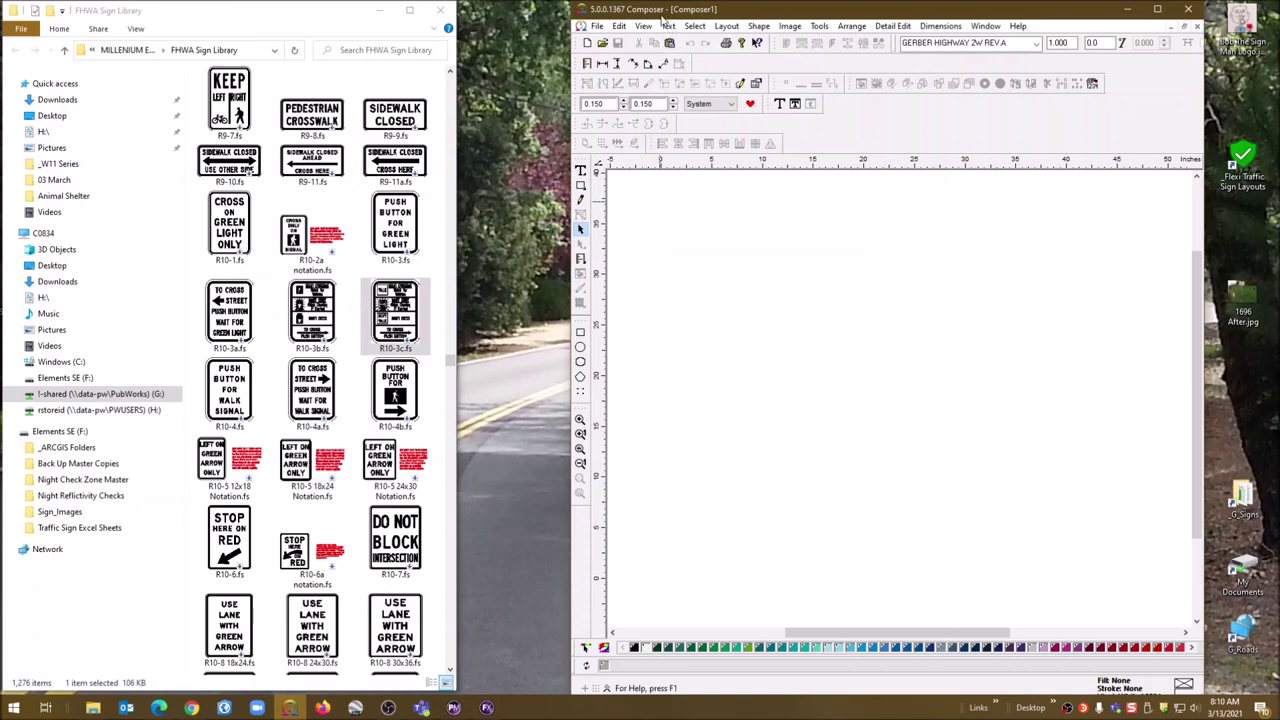
Step: Close Composer, switch to FlexiPRINT & CUT and close it without saving the R3-17 document
{"action": "left_click", "coordinate": [1191, 11]}
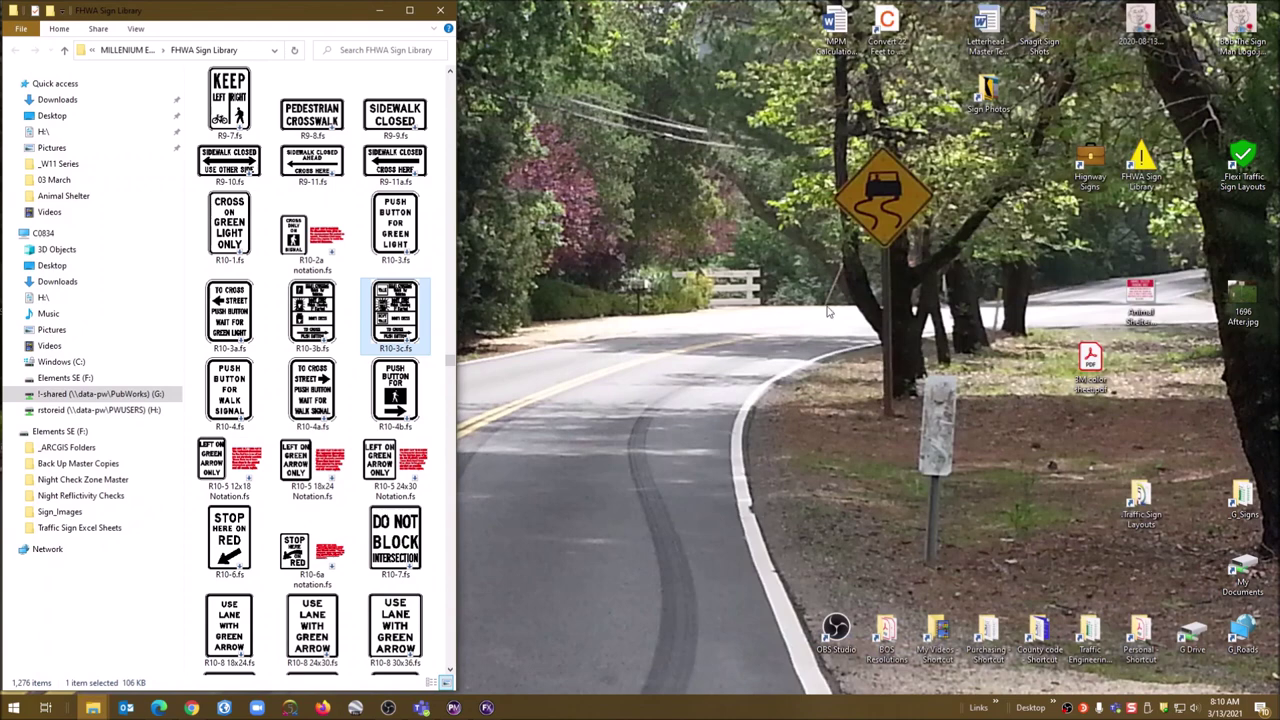
{"action": "left_click", "coordinate": [487, 708]}
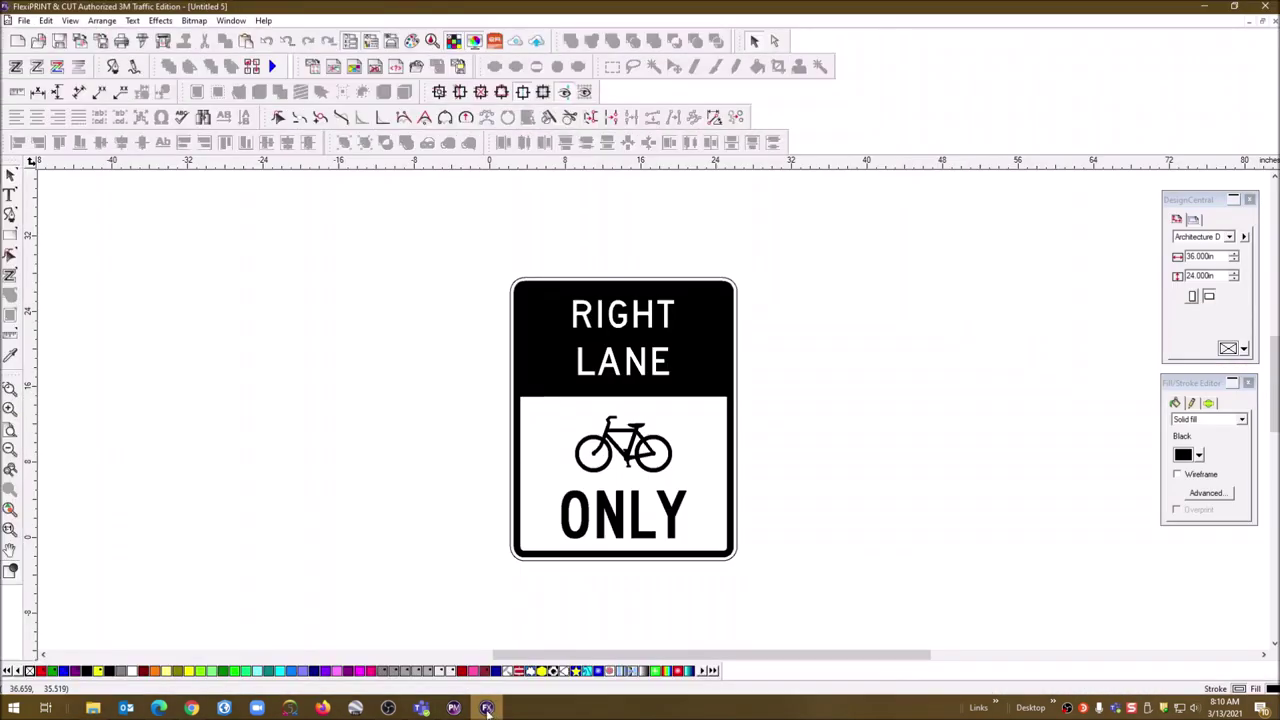
{"action": "left_click", "coordinate": [1266, 7]}
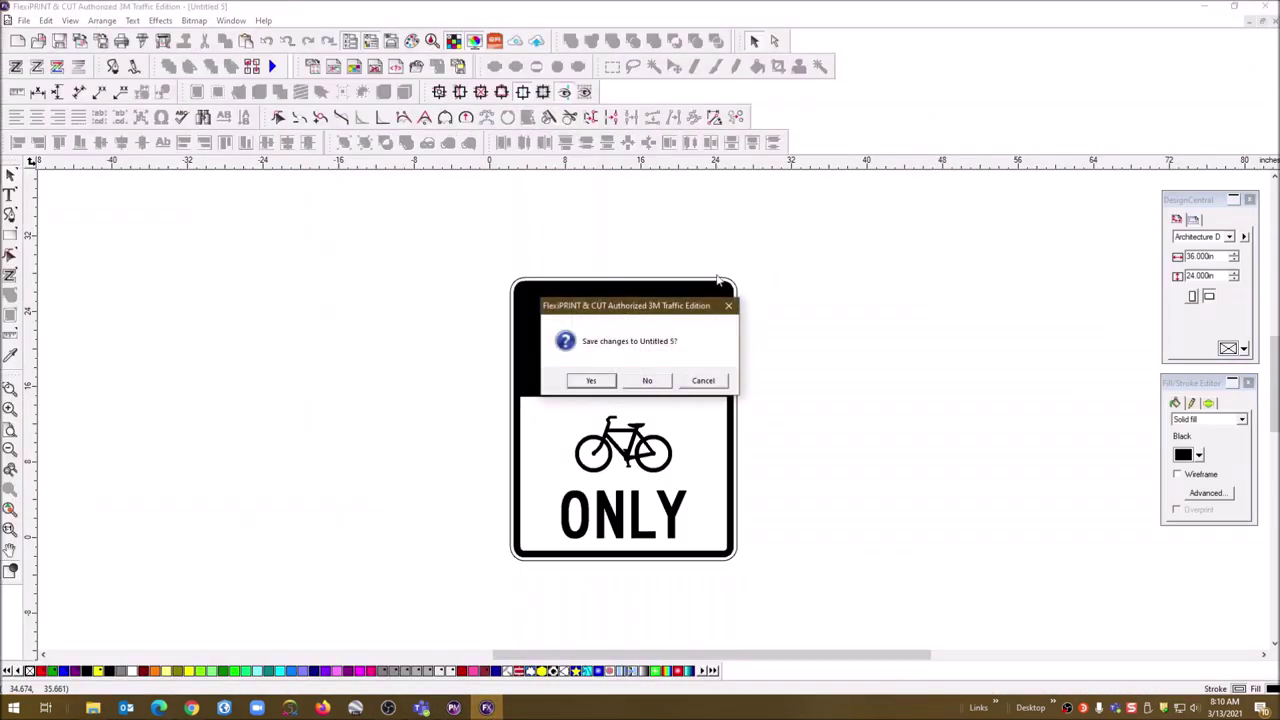
{"action": "left_click", "coordinate": [658, 386]}
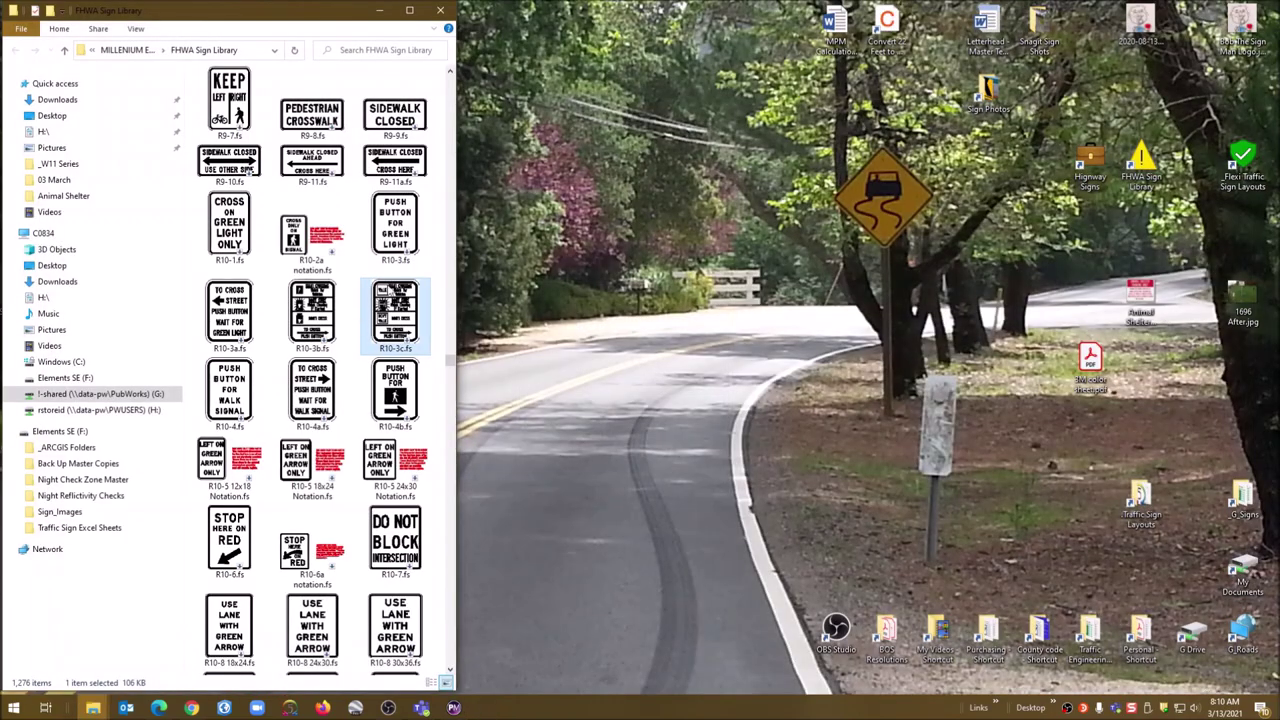
Step: Maximize the FHWA Sign Library folder and look through its warning, guide and regulatory sign files
{"action": "left_click", "coordinate": [409, 10]}
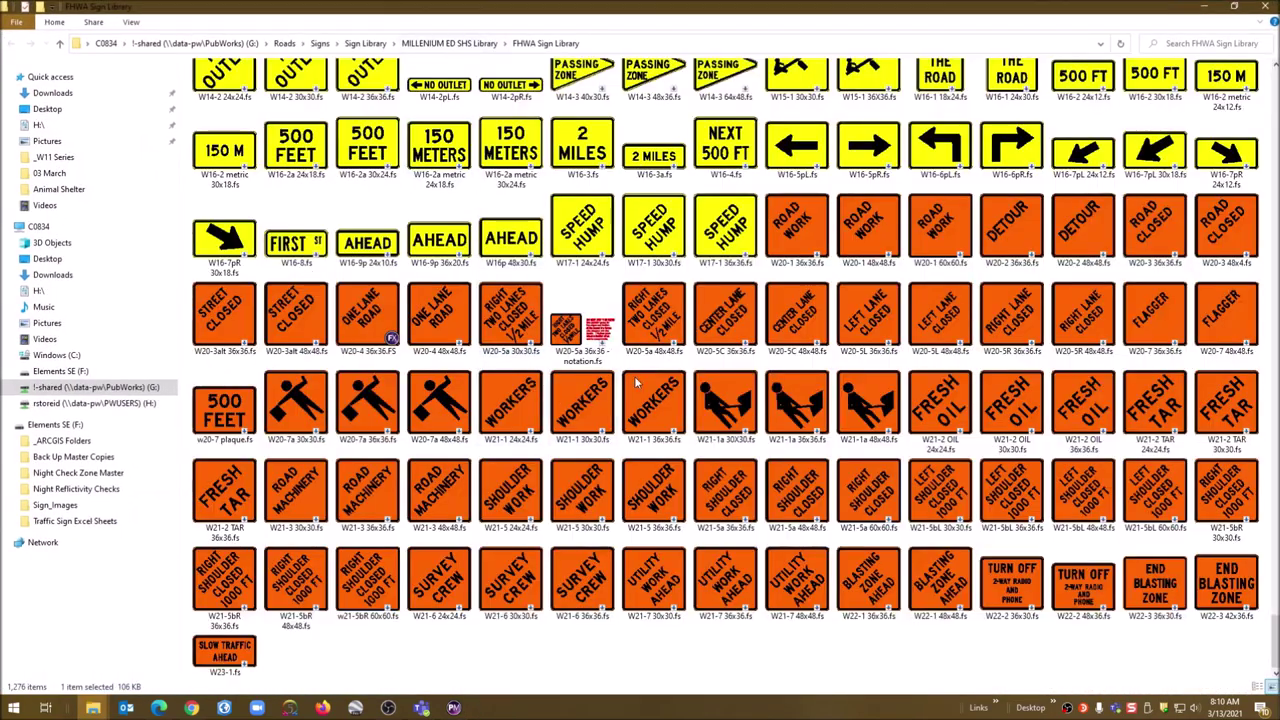
{"action": "scroll", "coordinate": [703, 325], "scroll_direction": "up", "scroll_amount": 10}
{"action": "scroll", "coordinate": [703, 325], "scroll_direction": "up", "scroll_amount": 10}
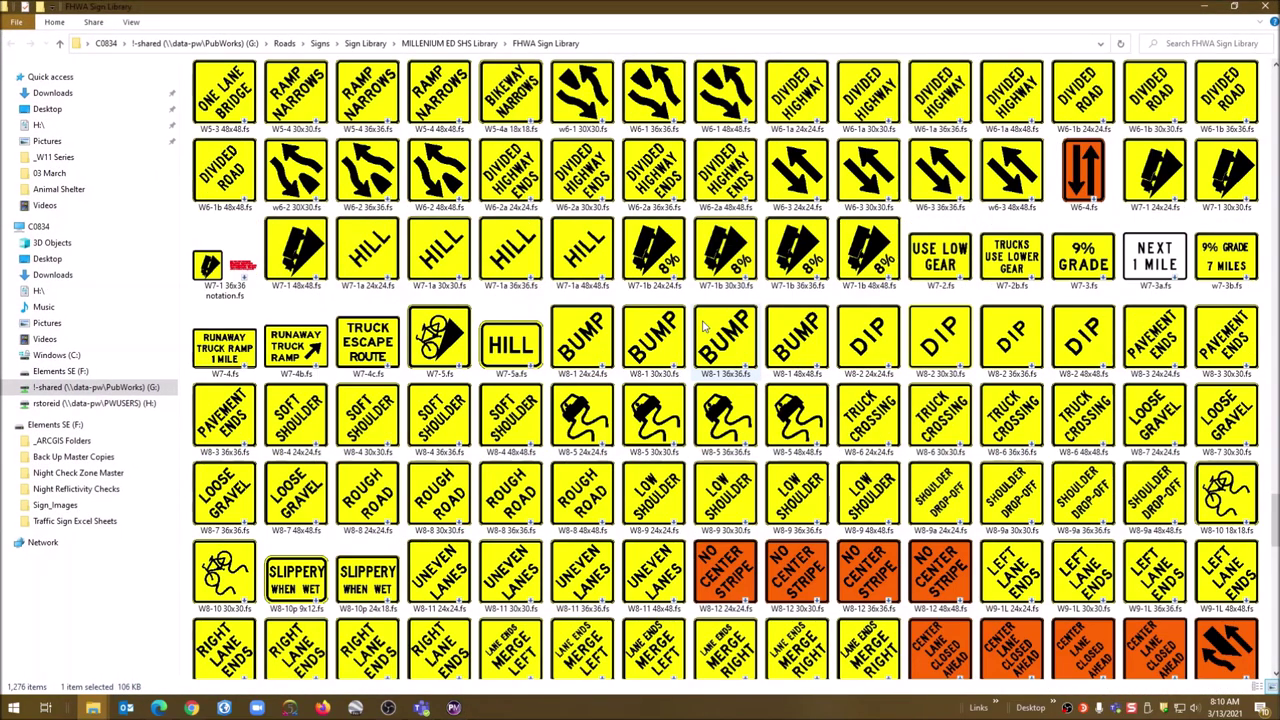
{"action": "scroll", "coordinate": [703, 320], "scroll_direction": "up", "scroll_amount": 10}
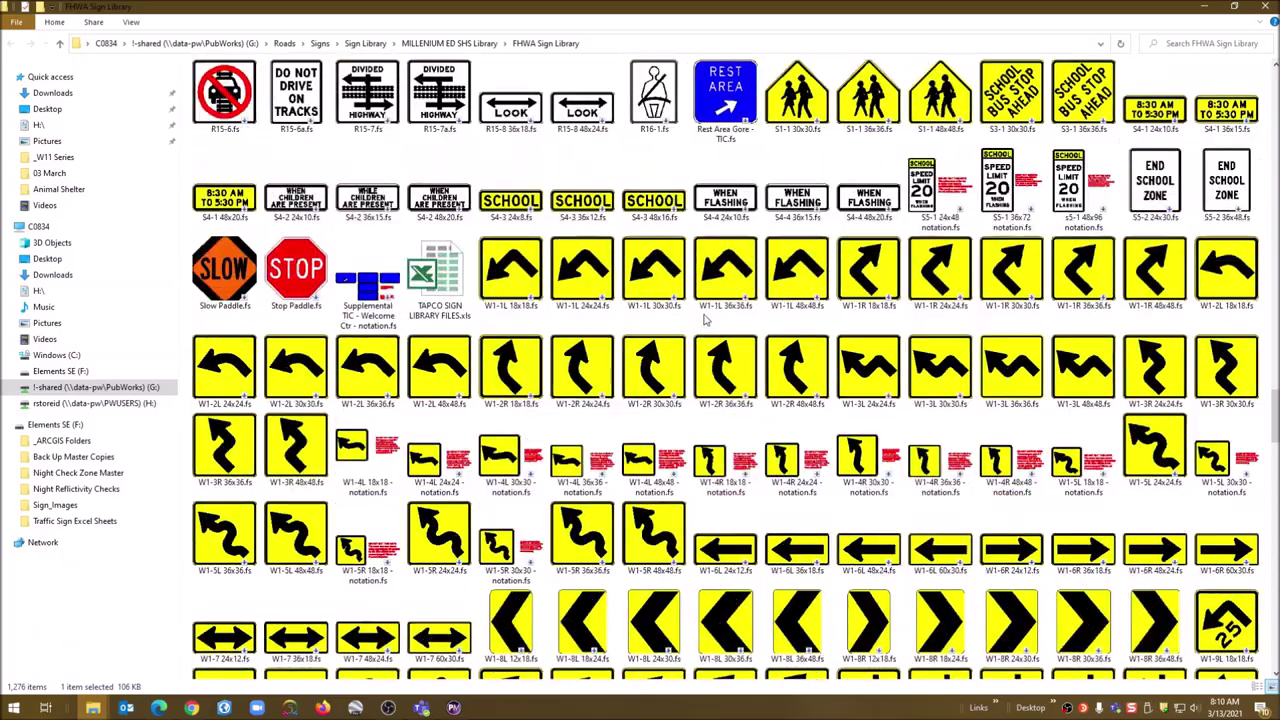
{"action": "scroll", "coordinate": [703, 320], "scroll_direction": "up", "scroll_amount": 10}
{"action": "scroll", "coordinate": [705, 320], "scroll_direction": "up", "scroll_amount": 20}
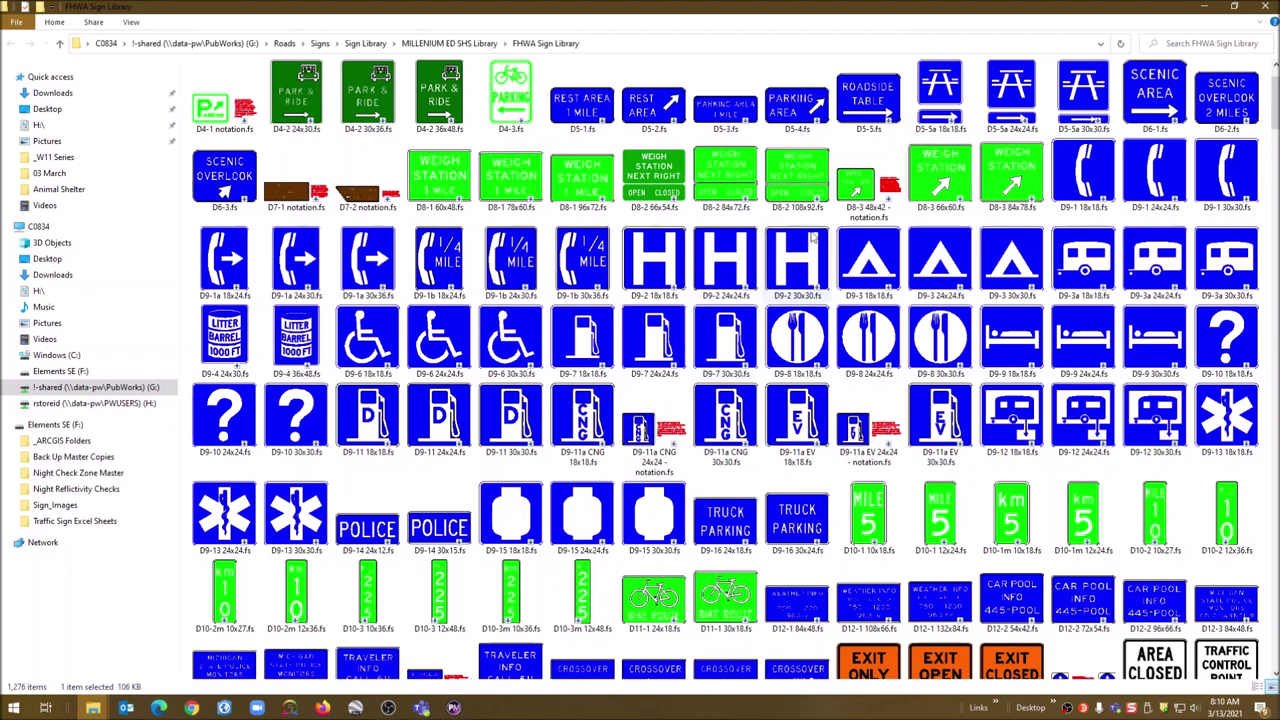
{"action": "scroll", "coordinate": [705, 321], "scroll_direction": "down", "scroll_amount": 10}
{"action": "scroll", "coordinate": [757, 398], "scroll_direction": "down", "scroll_amount": 8}
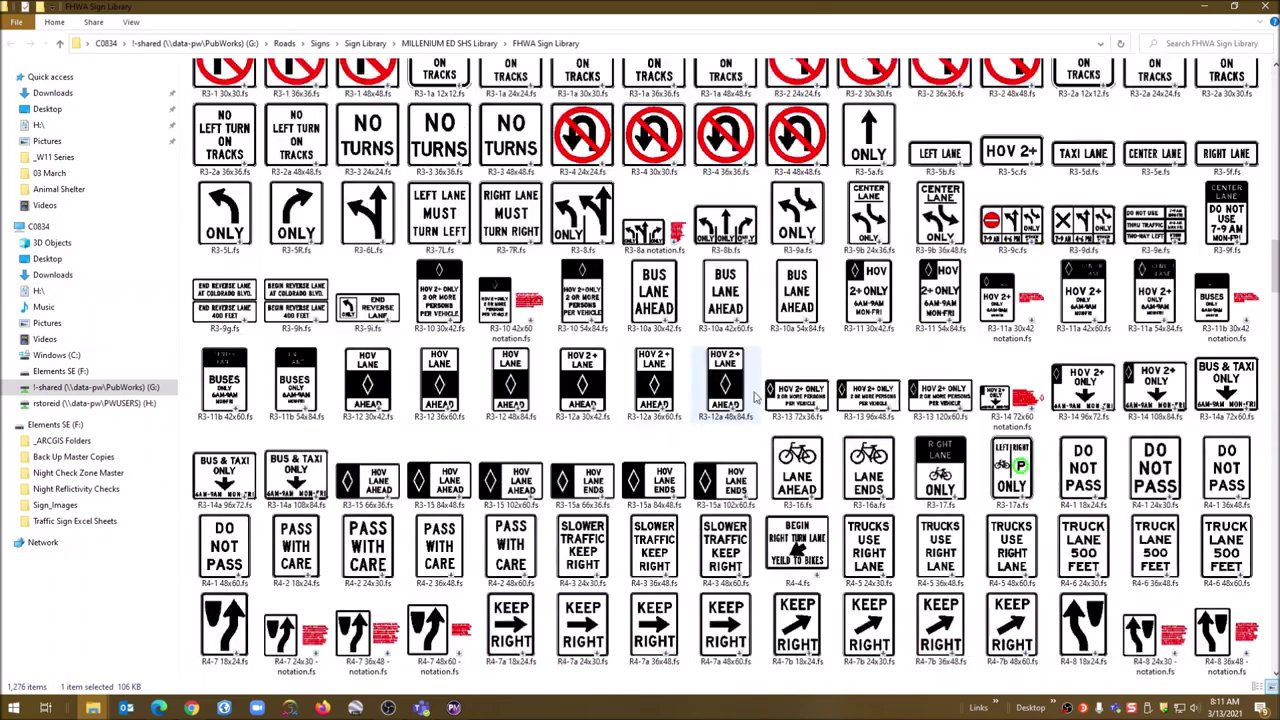